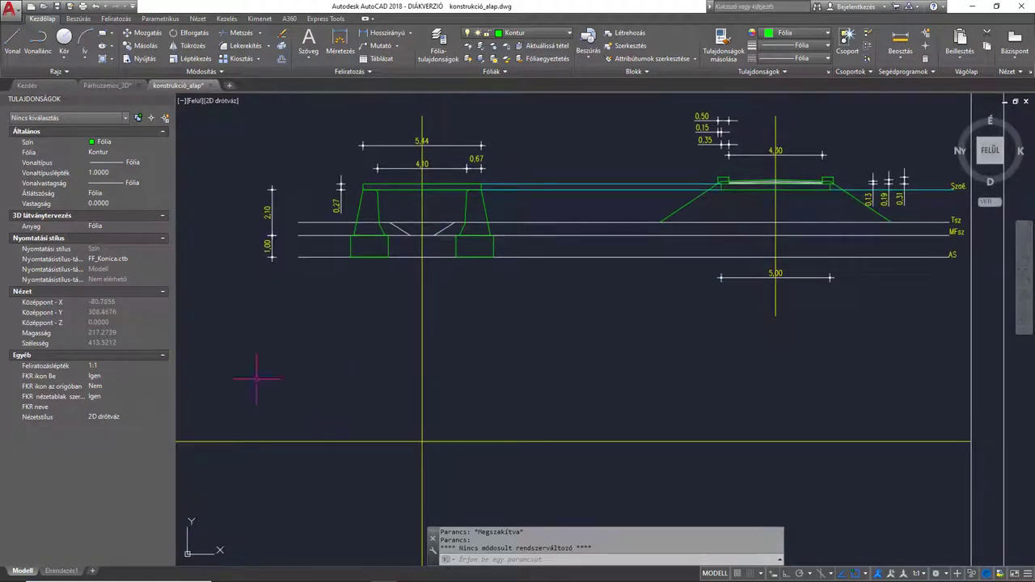
# Step: Examine the structural sections in the drawing, ending on the roadway cross-section with its embankment slopes
pyautogui.moveTo(437, 414); pyautogui.dragTo(428, 444, button='middle')
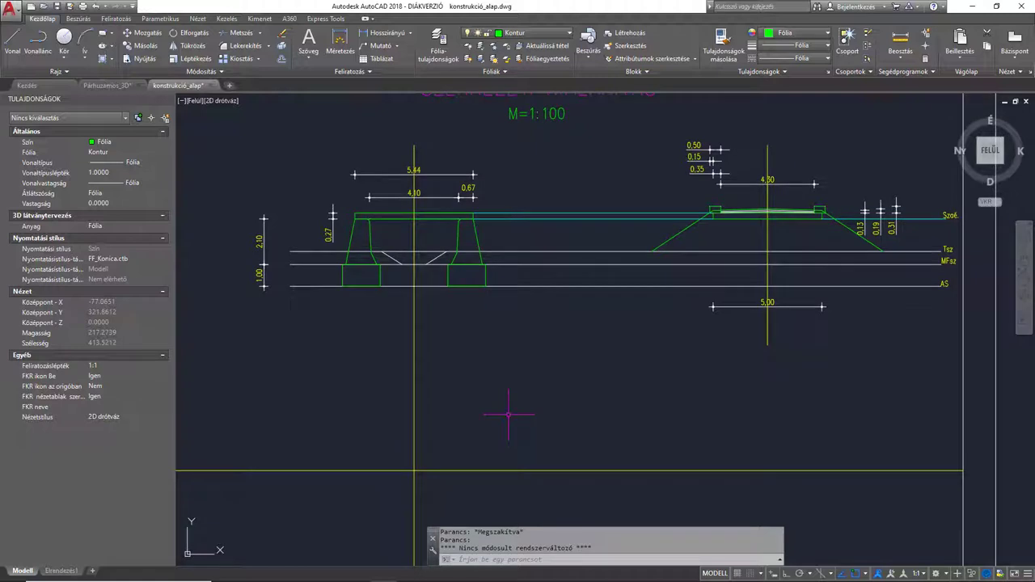
pyautogui.moveTo(522, 410); pyautogui.dragTo(503, 450, button='middle')
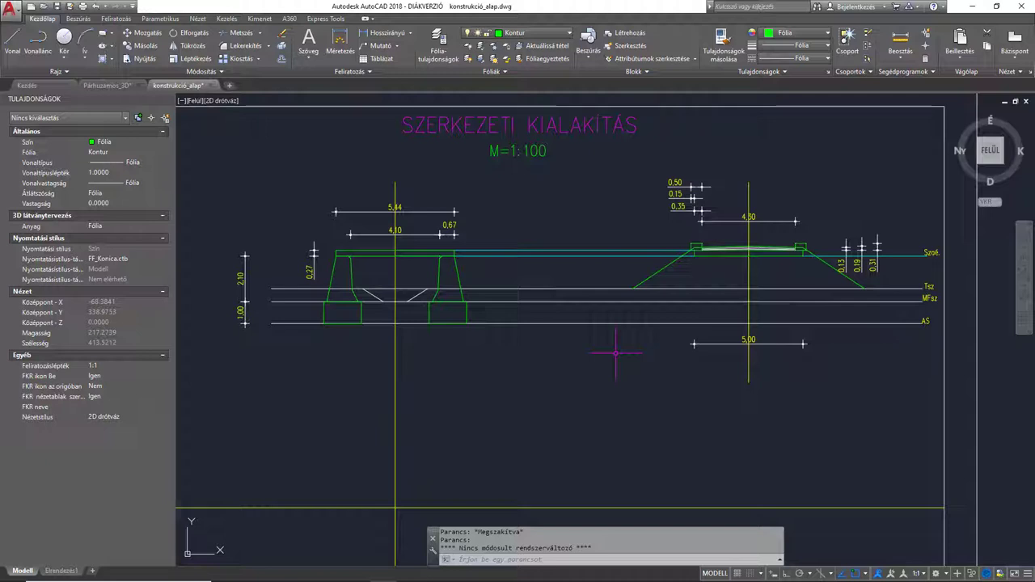
pyautogui.moveTo(616, 353); pyautogui.dragTo(625, 353, button='middle')
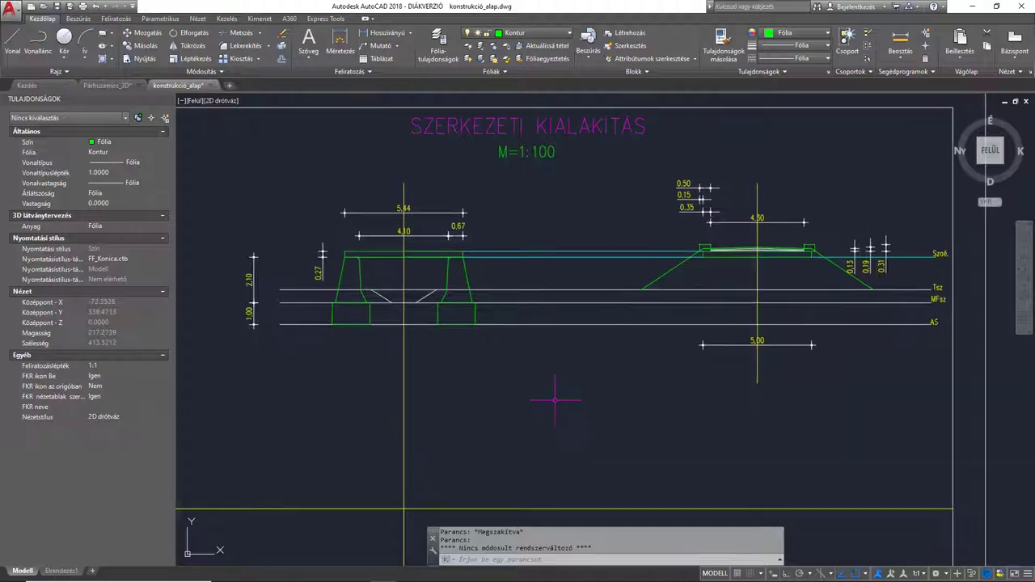
pyautogui.moveTo(577, 395); pyautogui.dragTo(472, 394, button='middle')
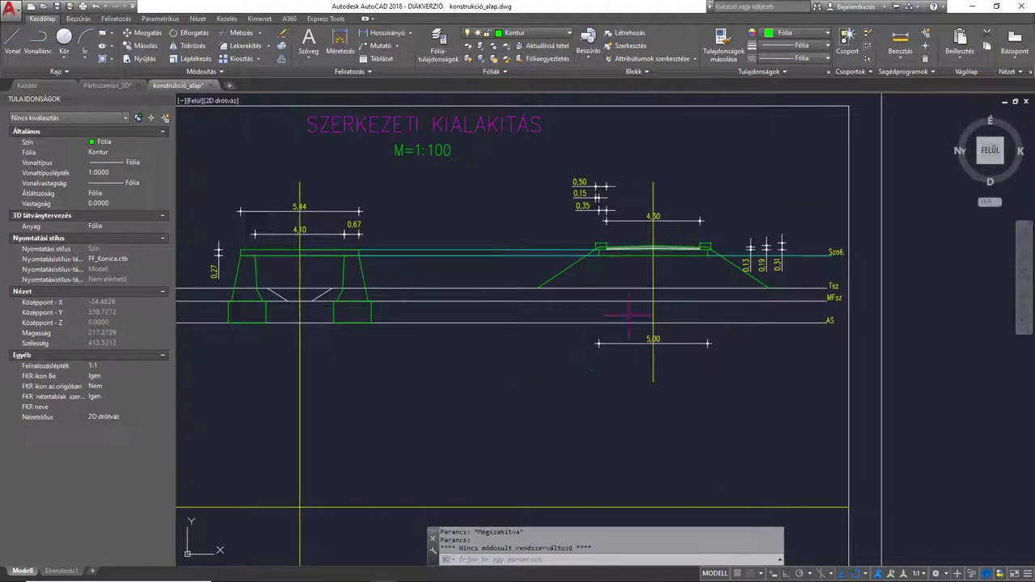
pyautogui.scroll(3, 623, 329)
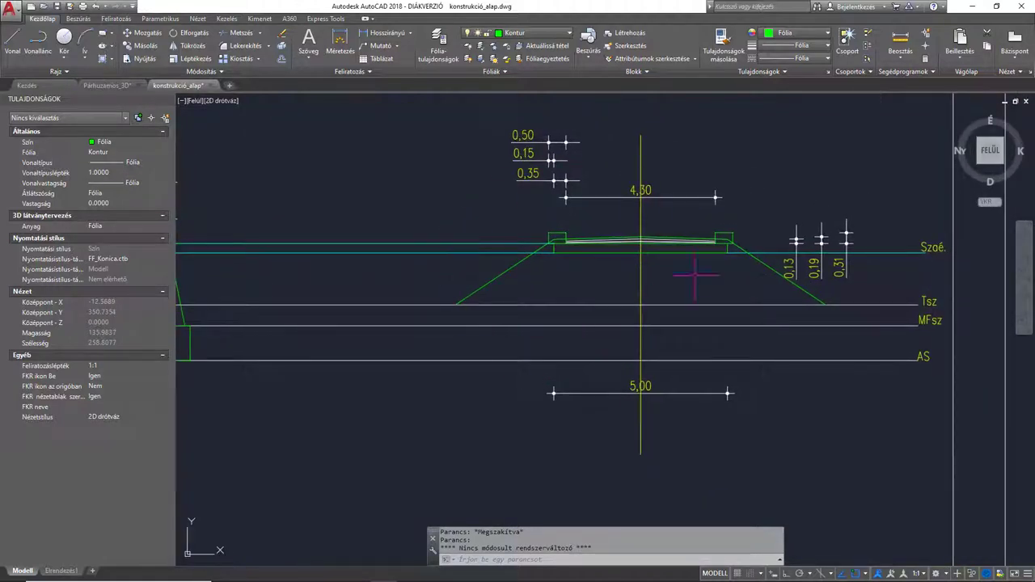
pyautogui.moveTo(575, 279); pyautogui.dragTo(576, 280, button='middle')
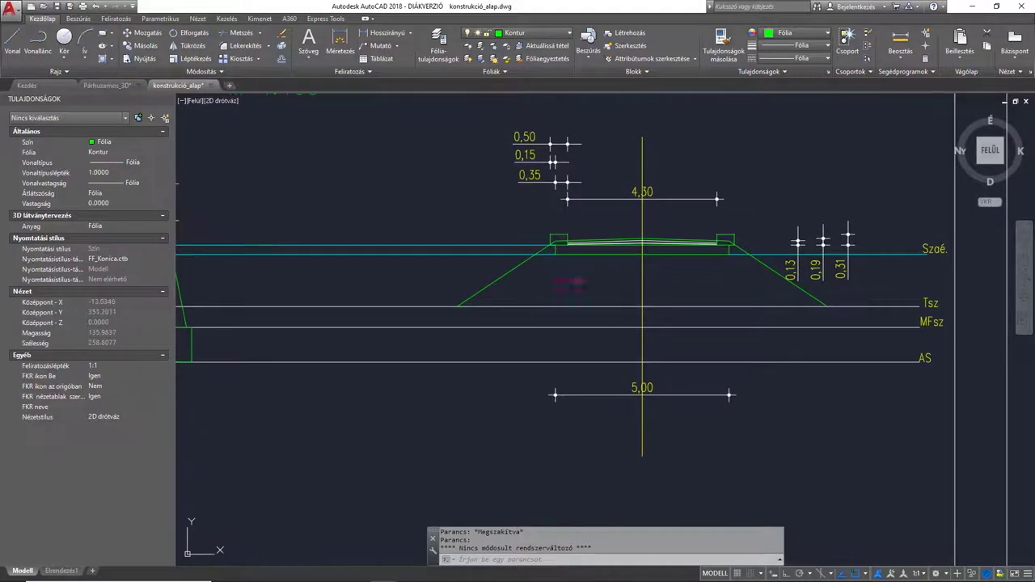
# Step: Inspect the abutments, wing walls and foundations in the Párhuzamos_3D model from the left-side view and from an oblique angle
pyautogui.click(106, 85)
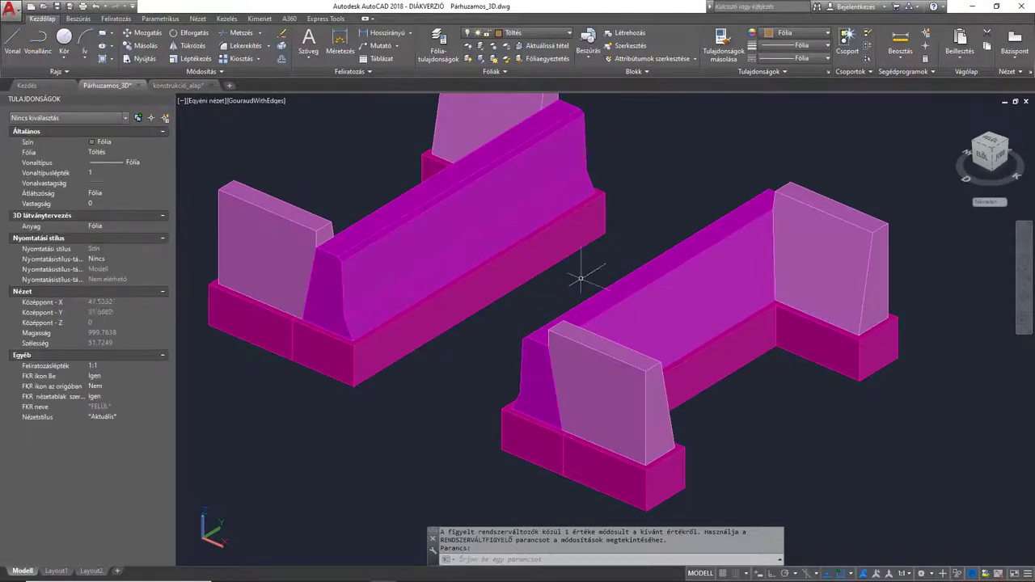
pyautogui.click(1025, 298)
pyautogui.moveTo(471, 311); pyautogui.dragTo(609, 253)
pyautogui.press('Escape')
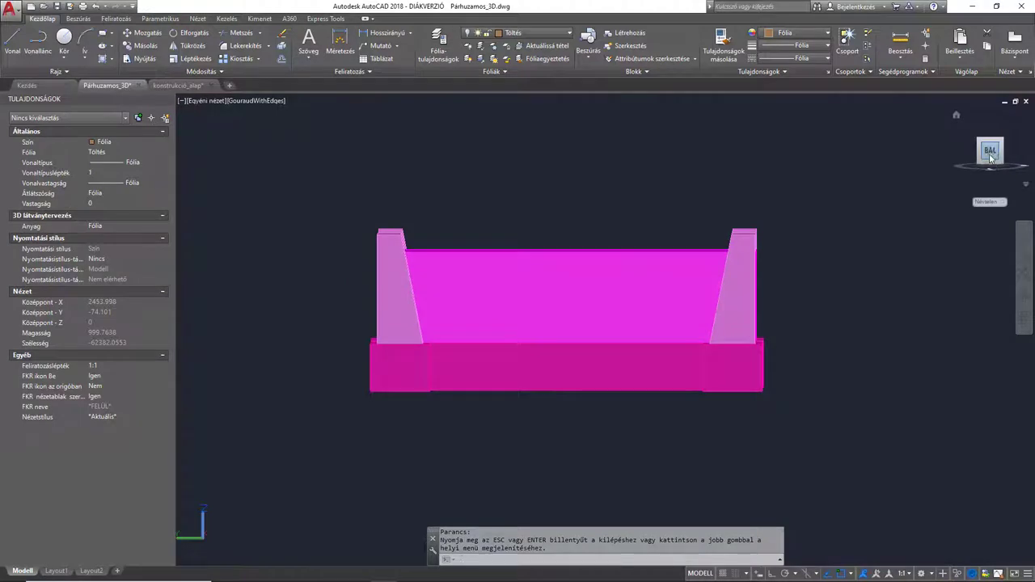
pyautogui.click(990, 158)
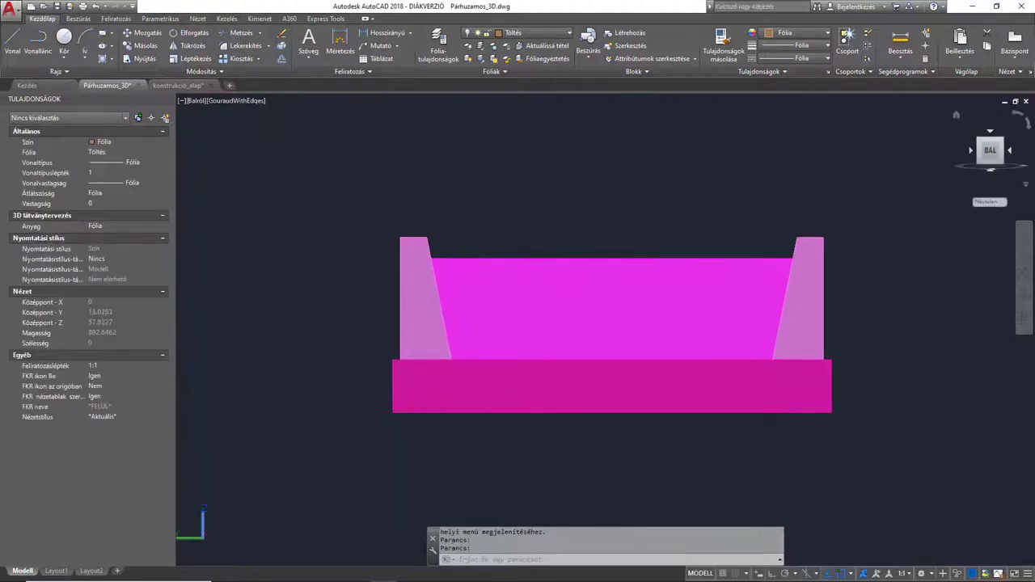
pyautogui.moveTo(663, 254); pyautogui.dragTo(642, 245, button='middle')
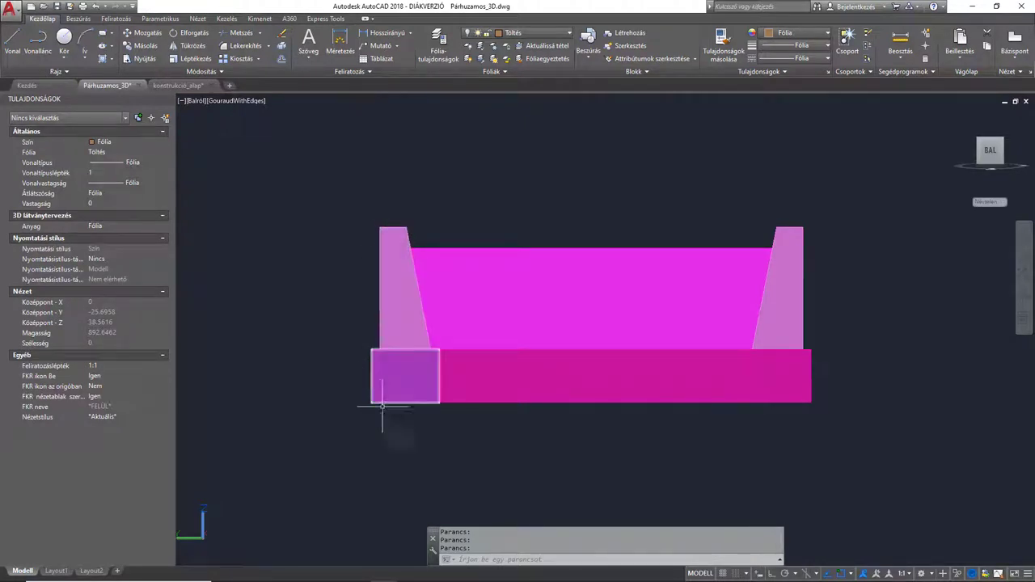
pyautogui.click(1023, 297)
pyautogui.moveTo(656, 271); pyautogui.dragTo(635, 301)
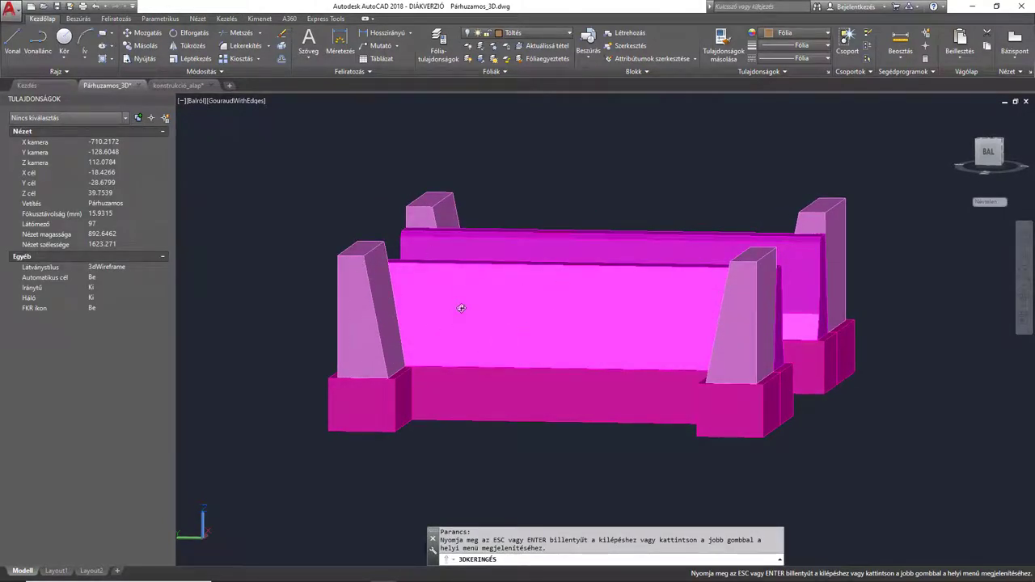
pyautogui.press('Escape')
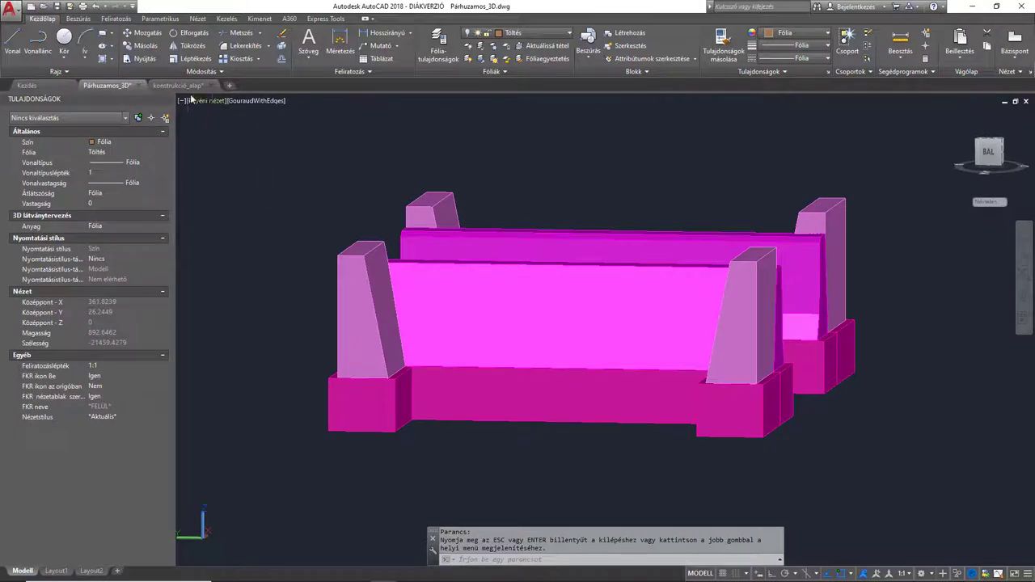
# Step: Return to the konstrukció_alap drawing and make Szerkeszt the current layer
pyautogui.click(178, 85)
pyautogui.moveTo(556, 282); pyautogui.dragTo(461, 277, button='middle')
pyautogui.scroll(2, 460, 274)
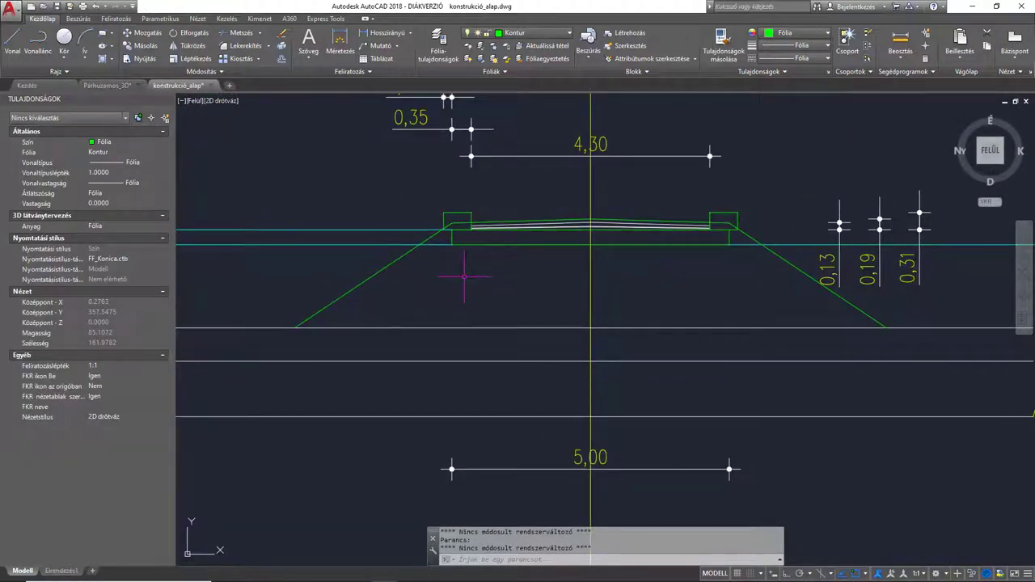
pyautogui.click(535, 34)
pyautogui.click(521, 124)
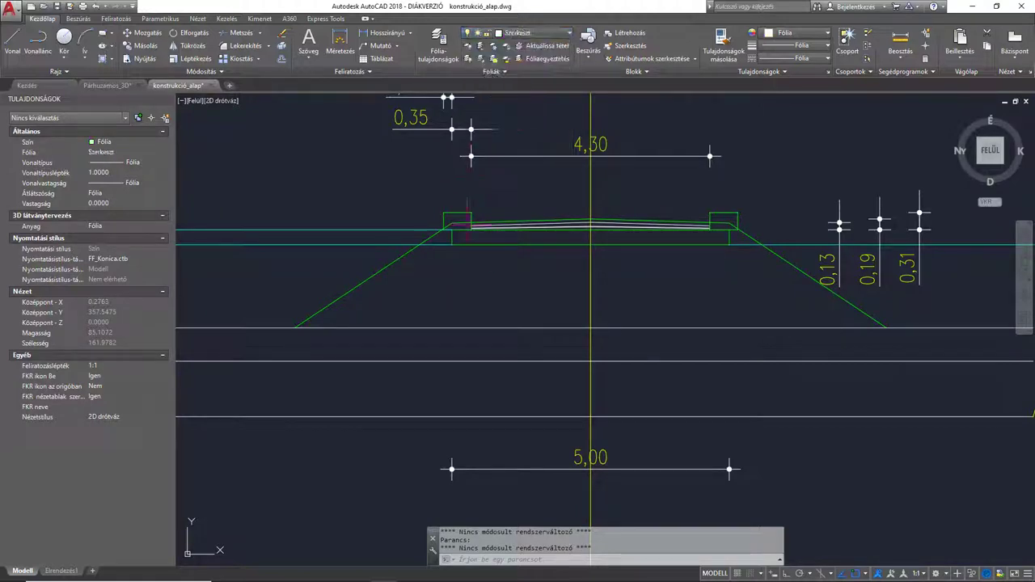
# Step: Draw a vertical line with Ortho on from the lower left corner of the roadway slab down past the MFsz line
pyautogui.write('vo')
pyautogui.press('Return')
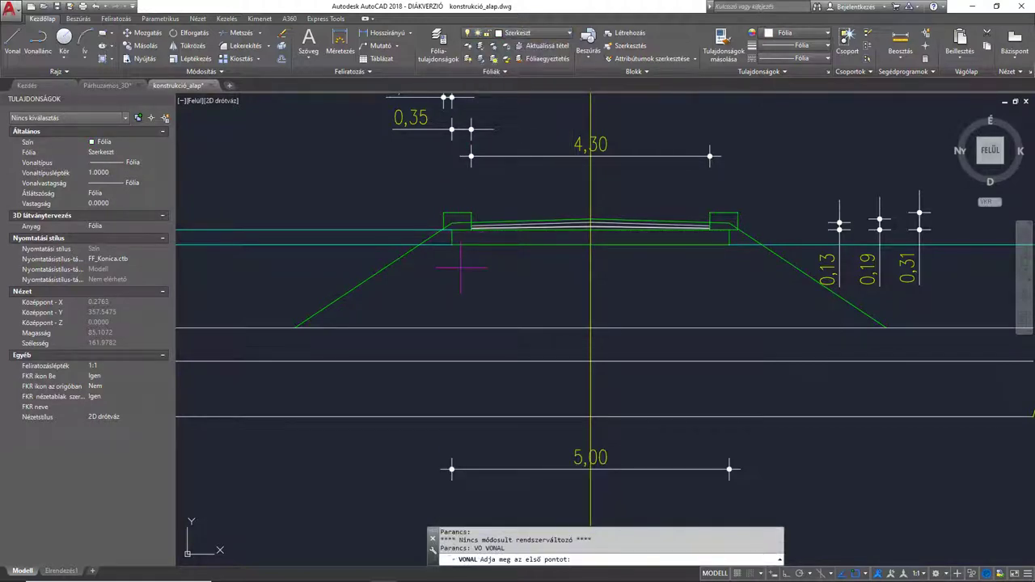
pyautogui.scroll(3, 446, 264)
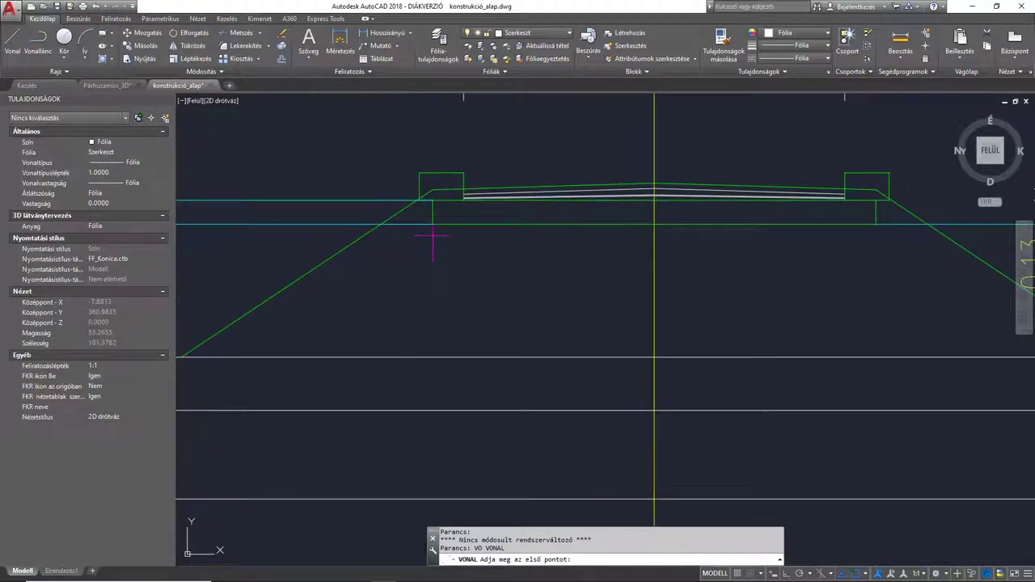
pyautogui.click(432, 224)
pyautogui.moveTo(427, 351); pyautogui.dragTo(434, 328, button='middle')
pyautogui.scroll(-2, 434, 328)
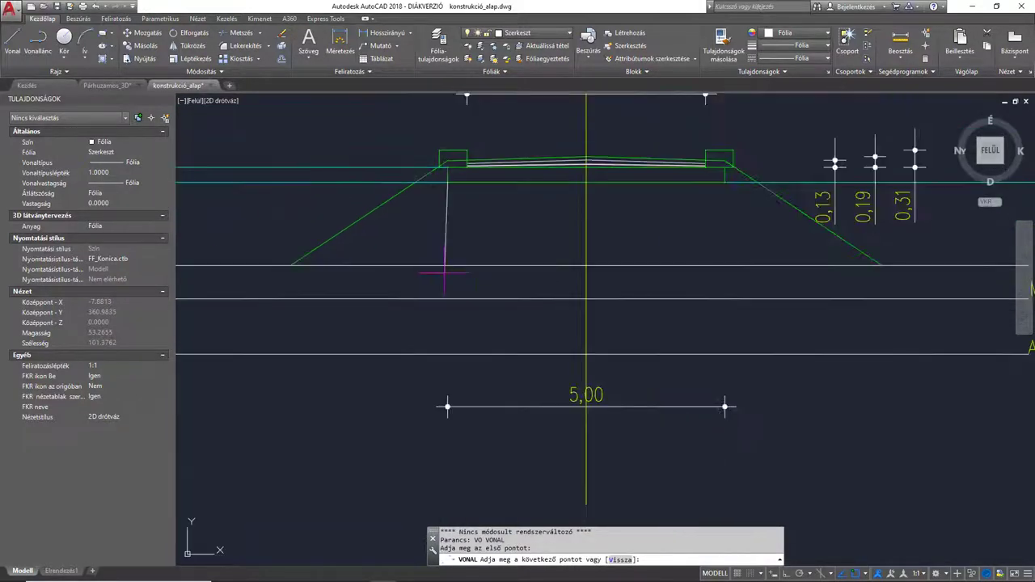
pyautogui.moveTo(432, 272); pyautogui.dragTo(436, 301, button='middle')
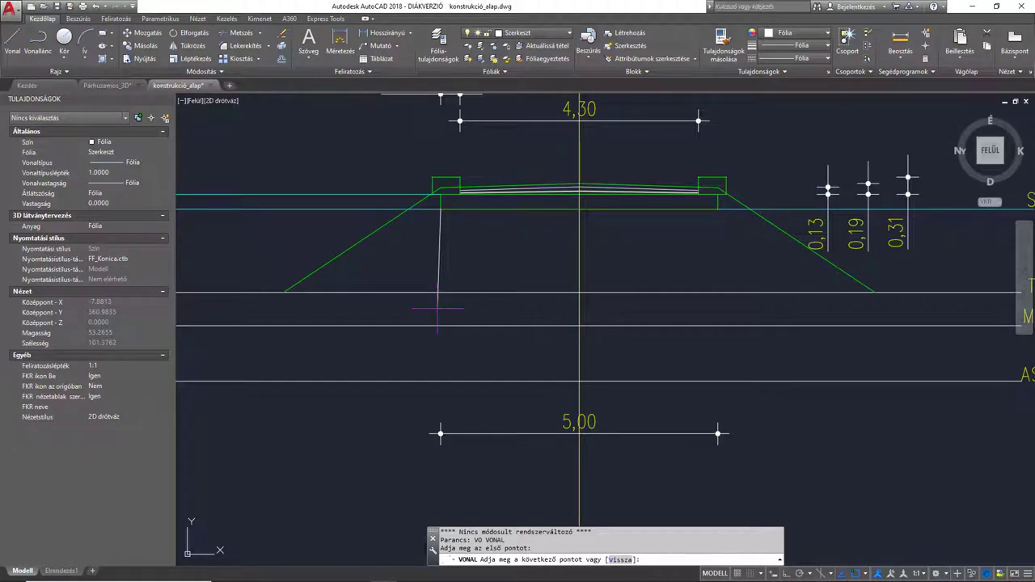
pyautogui.scroll(-2, 437, 308)
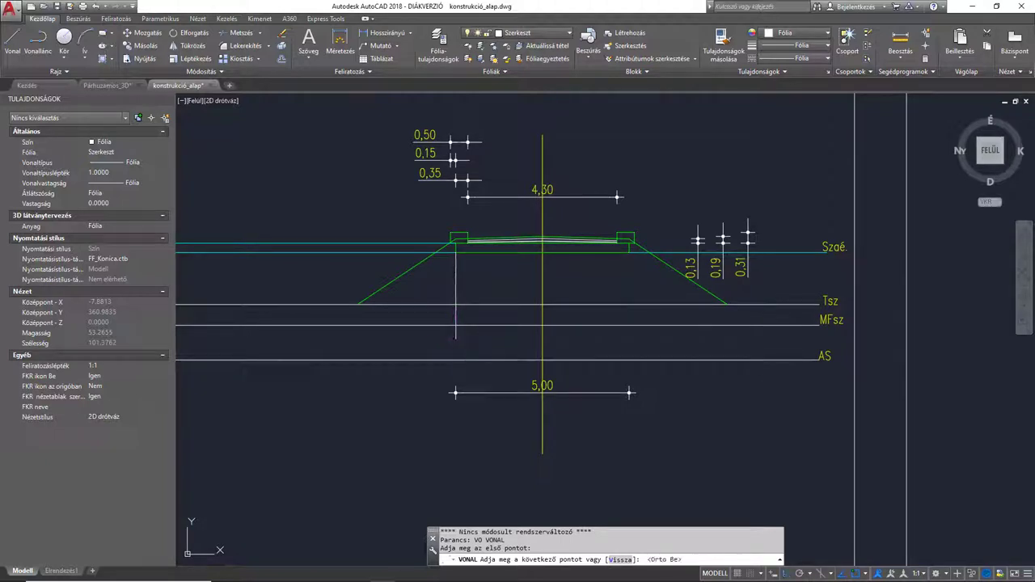
pyautogui.click(455, 338)
pyautogui.press('Return')
# Step: Trim the lower end of the vertical line at the MFsz level line
pyautogui.scroll(2, 458, 315)
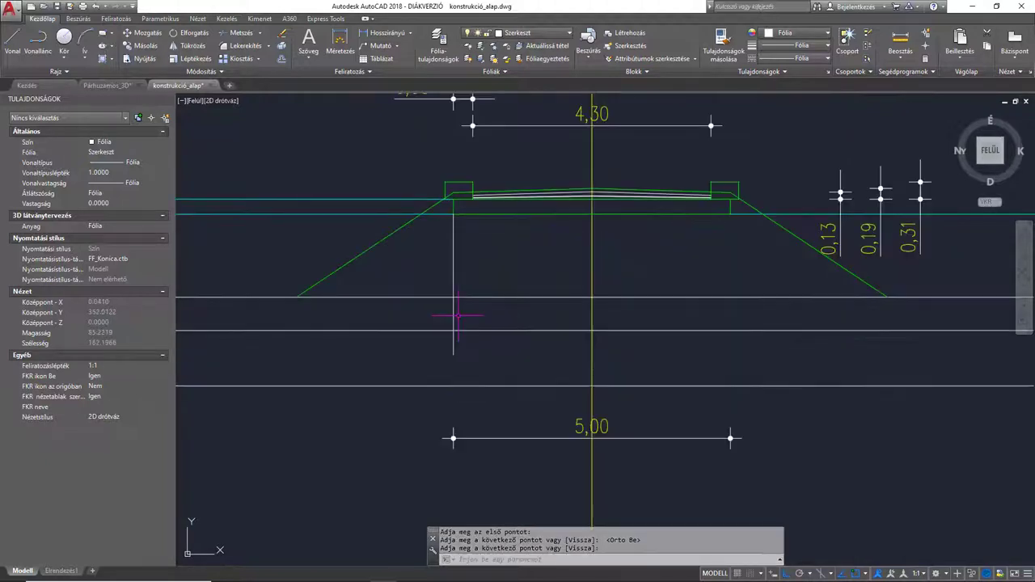
pyautogui.write('a')
pyautogui.press('Return')
pyautogui.press('Return')
pyautogui.scroll(-2, 475, 337)
pyautogui.moveTo(477, 336); pyautogui.dragTo(406, 324, button='middle')
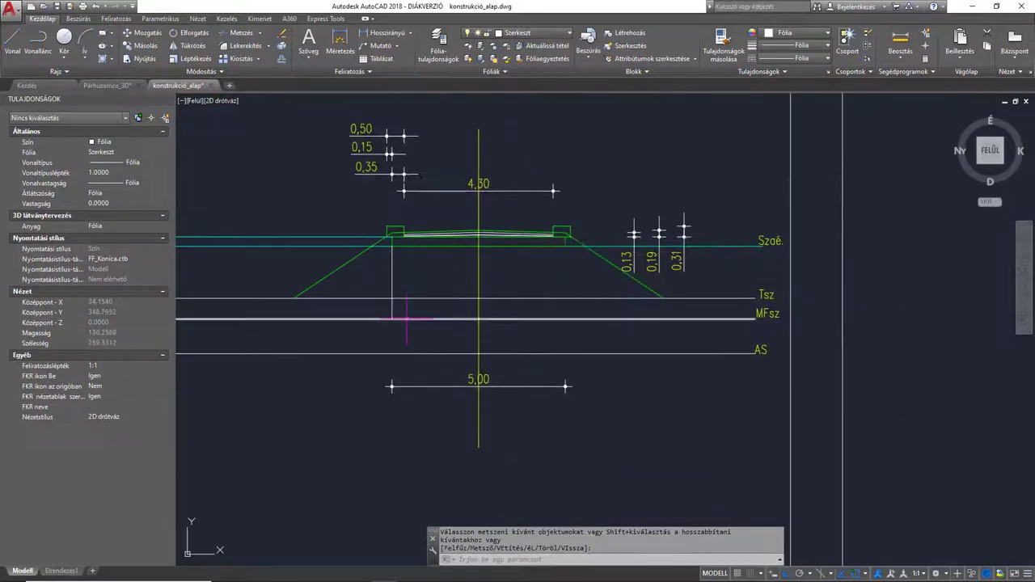
pyautogui.click(407, 319)
pyautogui.scroll(4, 779, 313)
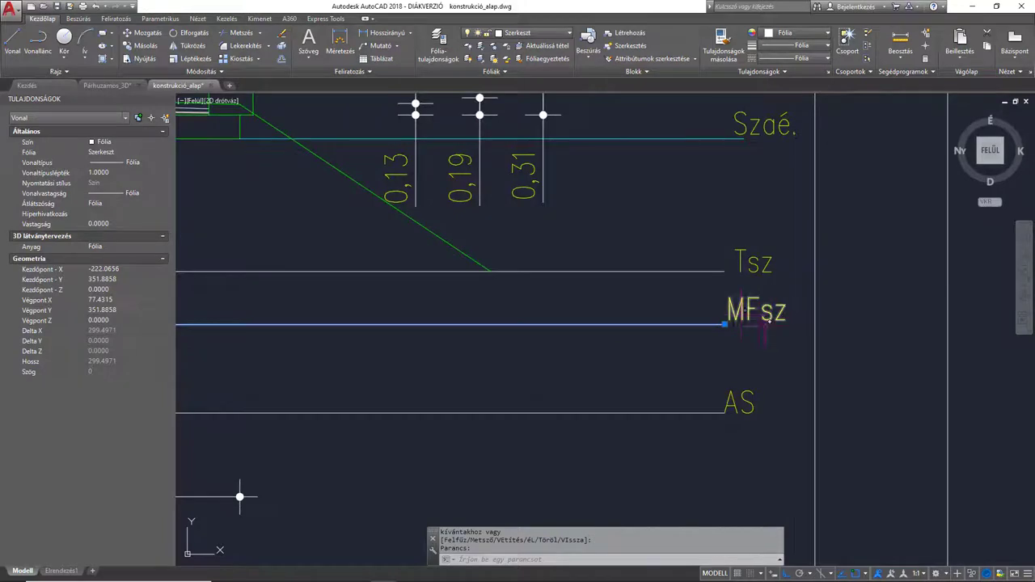
pyautogui.scroll(-5, 755, 316)
pyautogui.scroll(1, 486, 324)
pyautogui.press('Escape')
# Step: Stretch the top end of the vertical line up to the upper left corner of the roadway slab
pyautogui.click(449, 271)
pyautogui.scroll(4, 449, 271)
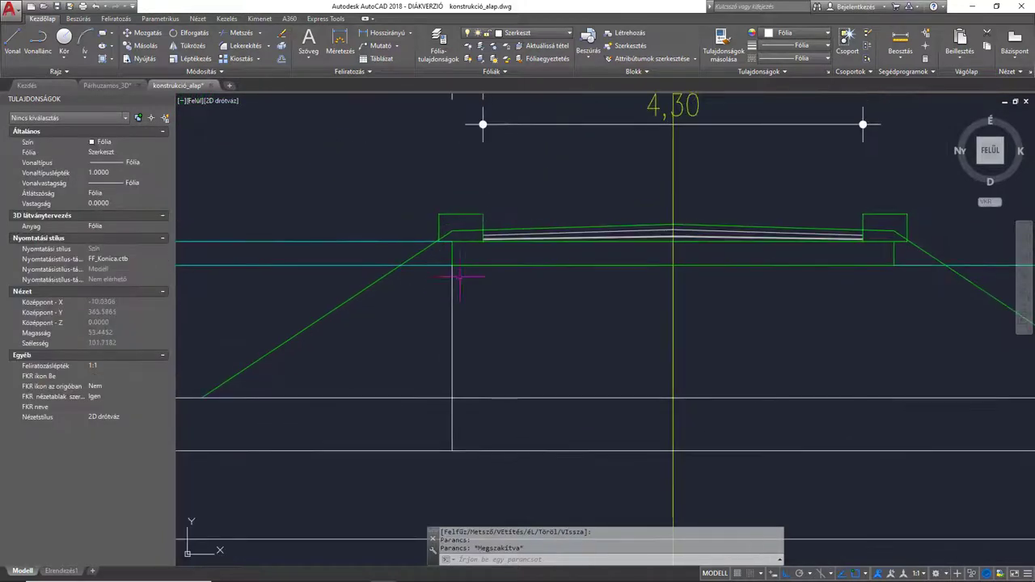
pyautogui.click(452, 265)
pyautogui.click(455, 241)
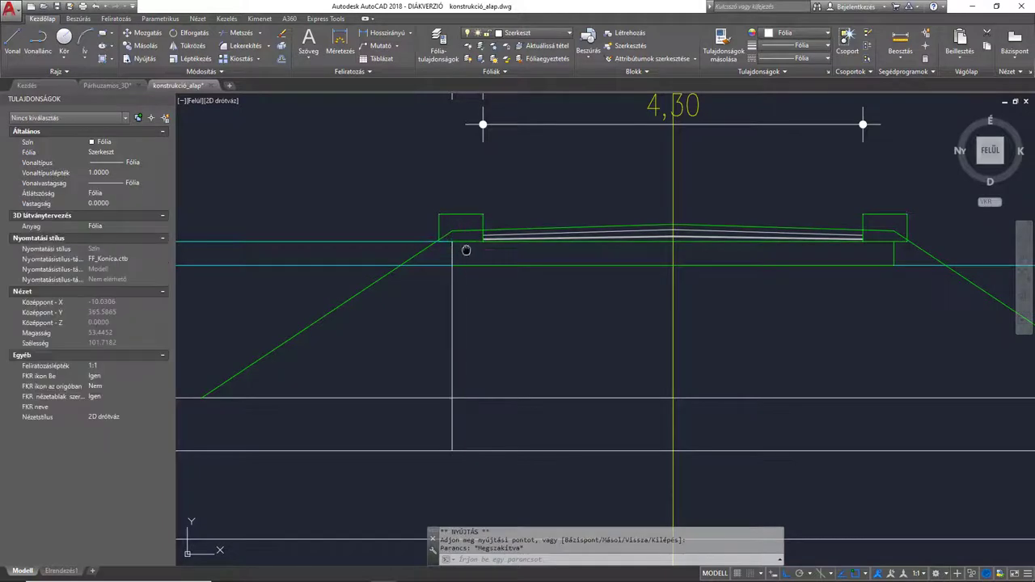
# Step: Measure the top thickness of the front-left wing wall in the Párhuzamos_3D model
pyautogui.click(107, 84)
pyautogui.scroll(5, 343, 244)
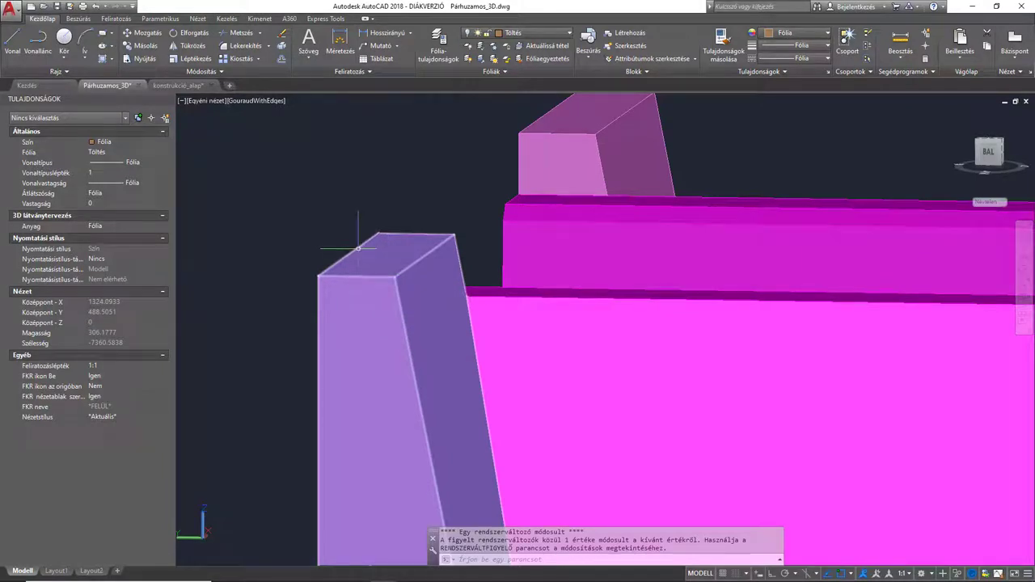
pyautogui.write('TÁ')
pyautogui.press('Return')
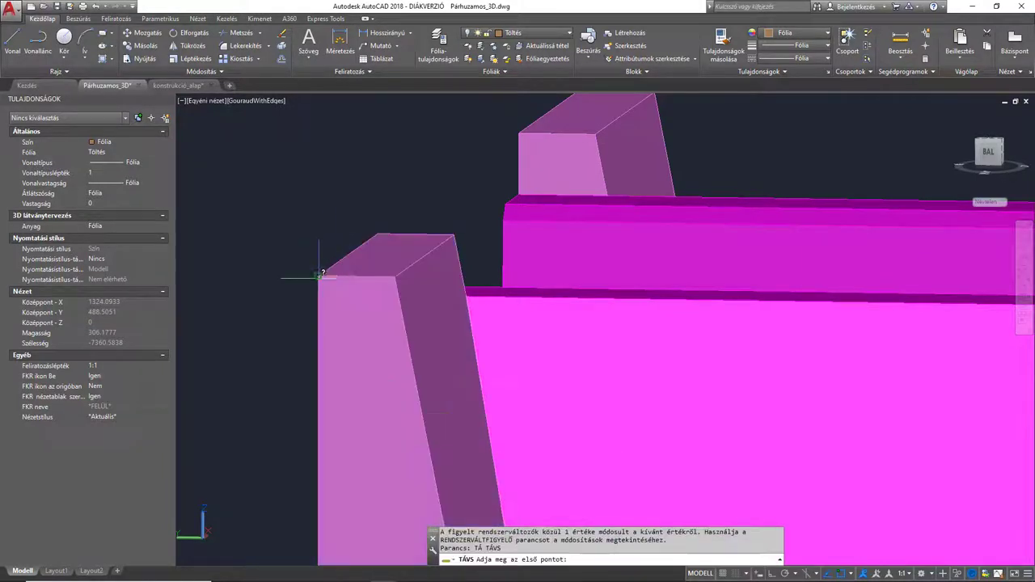
pyautogui.click(318, 276)
pyautogui.click(396, 277)
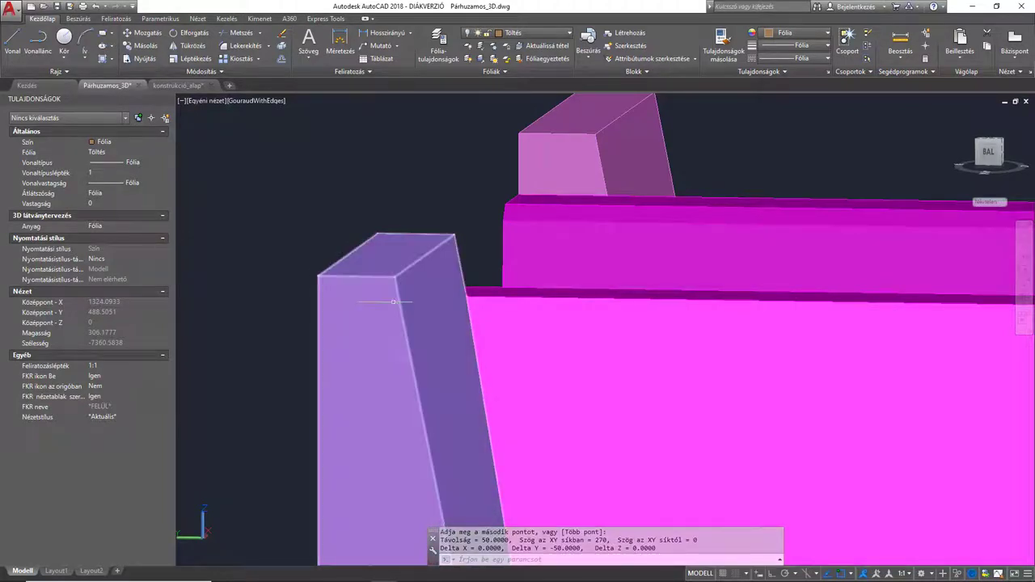
# Step: In the konstrukció_alap drawing, draw a horizontal line 5 units long to the right from the vertical line's top end
pyautogui.click(178, 85)
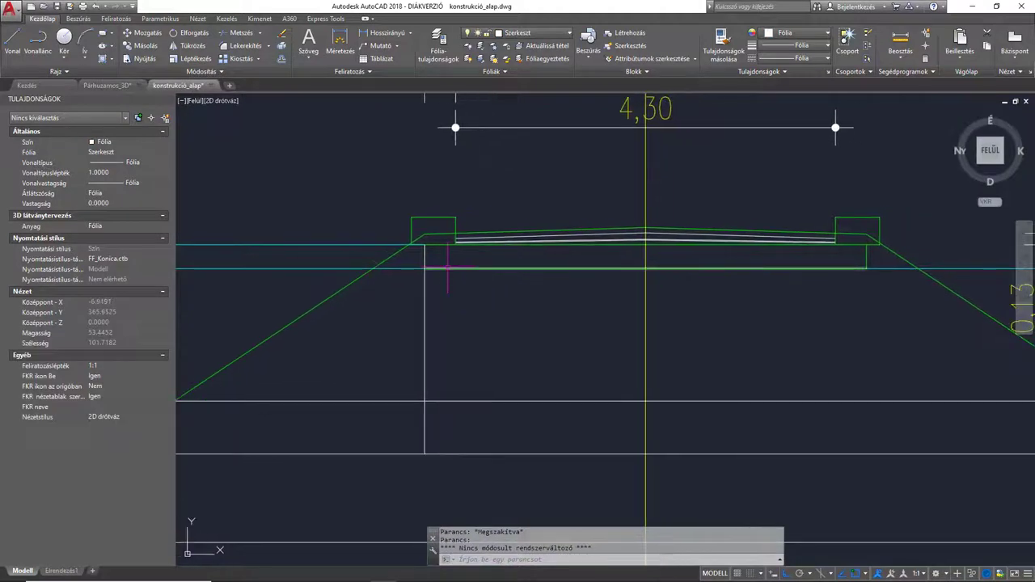
pyautogui.write('vo')
pyautogui.press('Return')
pyautogui.scroll(4, 426, 250)
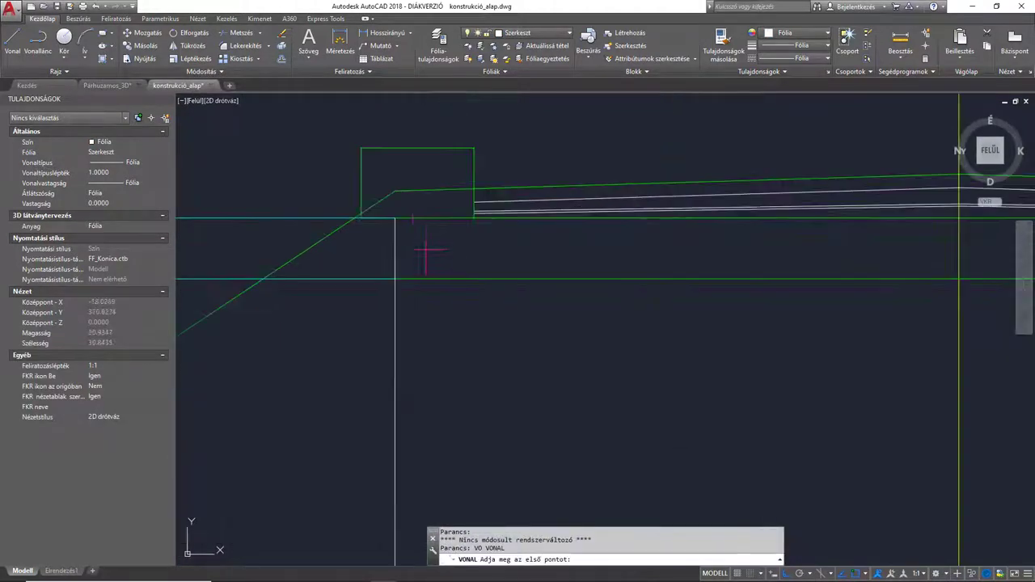
pyautogui.click(395, 217)
pyautogui.write('5')
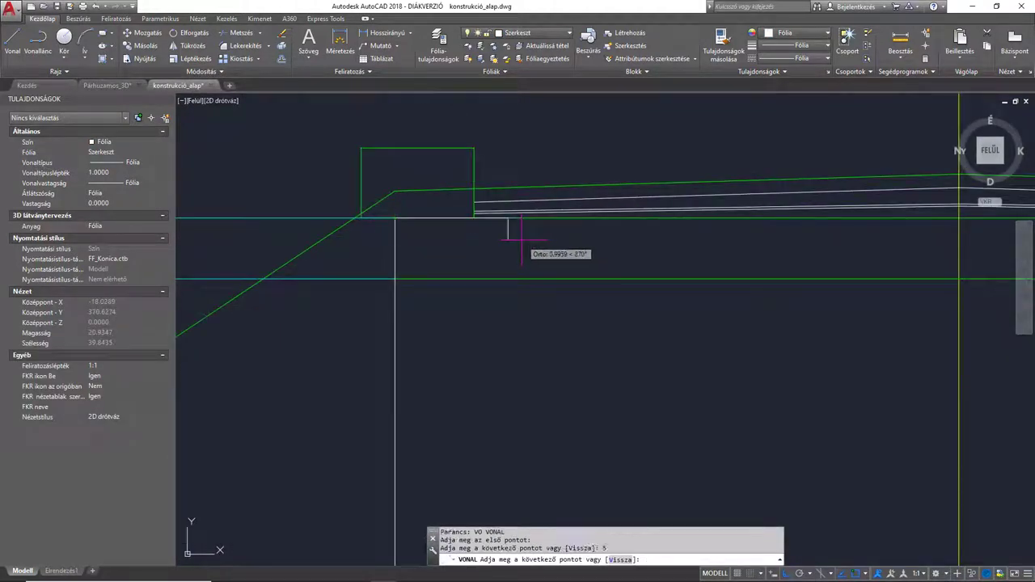
pyautogui.press('Return')
pyautogui.press('Return')
# Step: Move the horizontal and vertical construction lines to the Szárnyfal layer
pyautogui.click(456, 218)
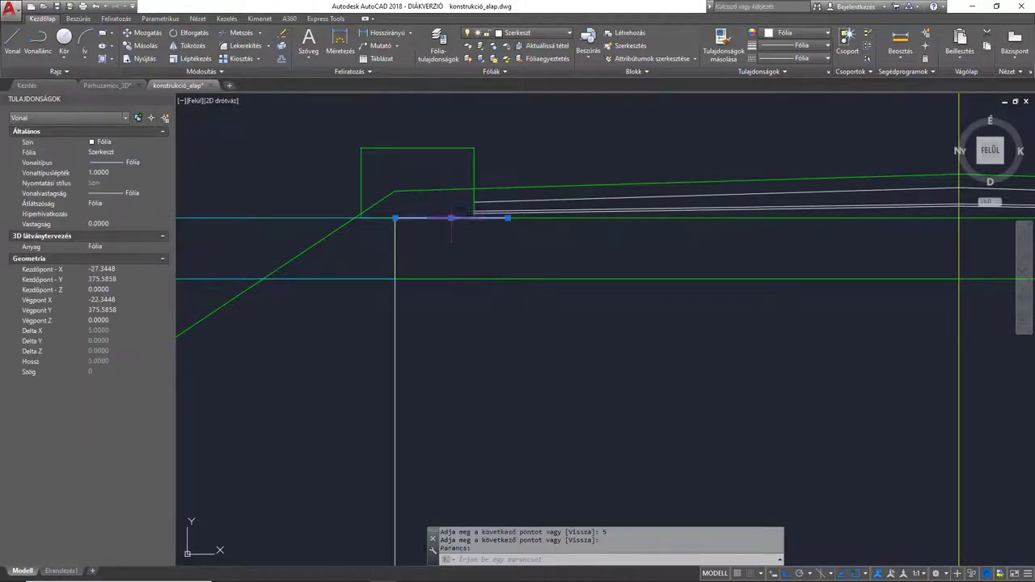
pyautogui.click(395, 230)
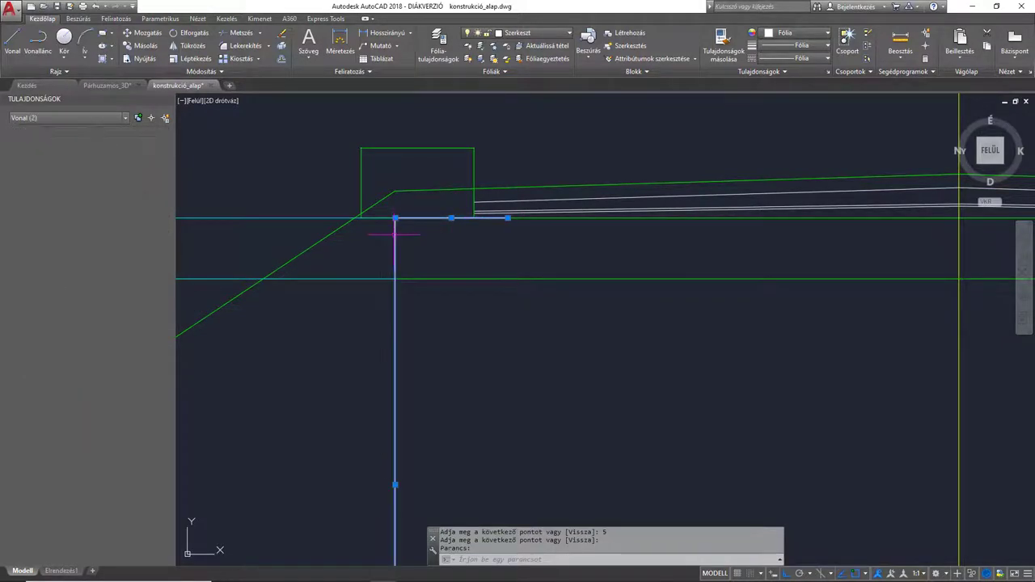
pyautogui.click(529, 32)
pyautogui.click(518, 115)
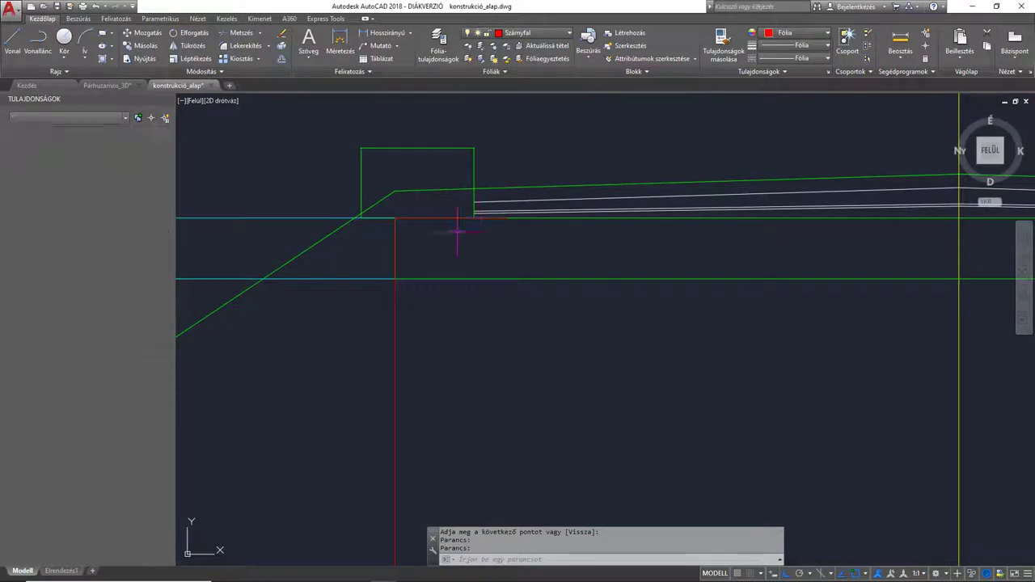
pyautogui.press('Escape')
pyautogui.scroll(-3, 477, 218)
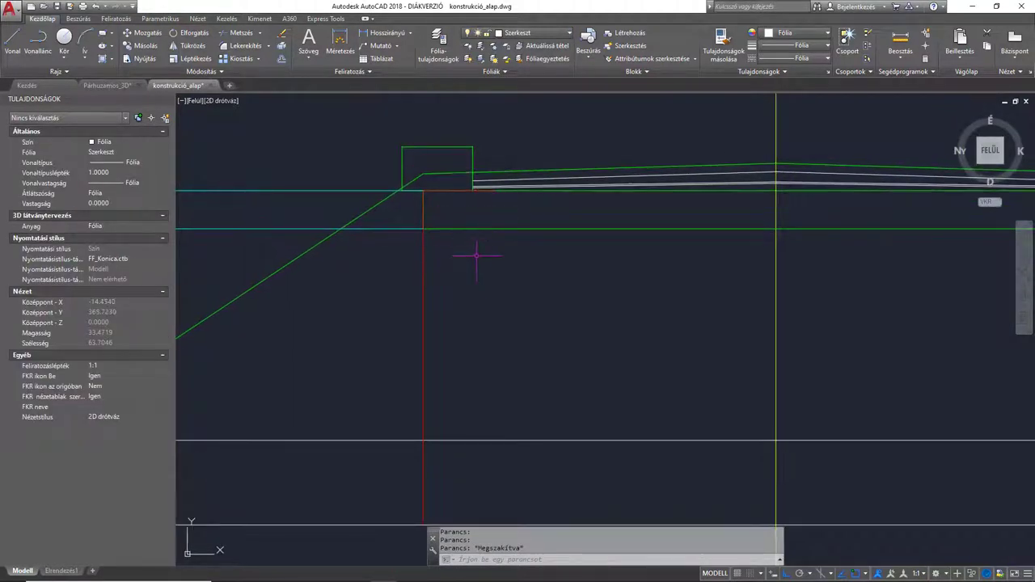
pyautogui.scroll(-3, 478, 259)
pyautogui.moveTo(437, 264); pyautogui.dragTo(451, 259, button='middle')
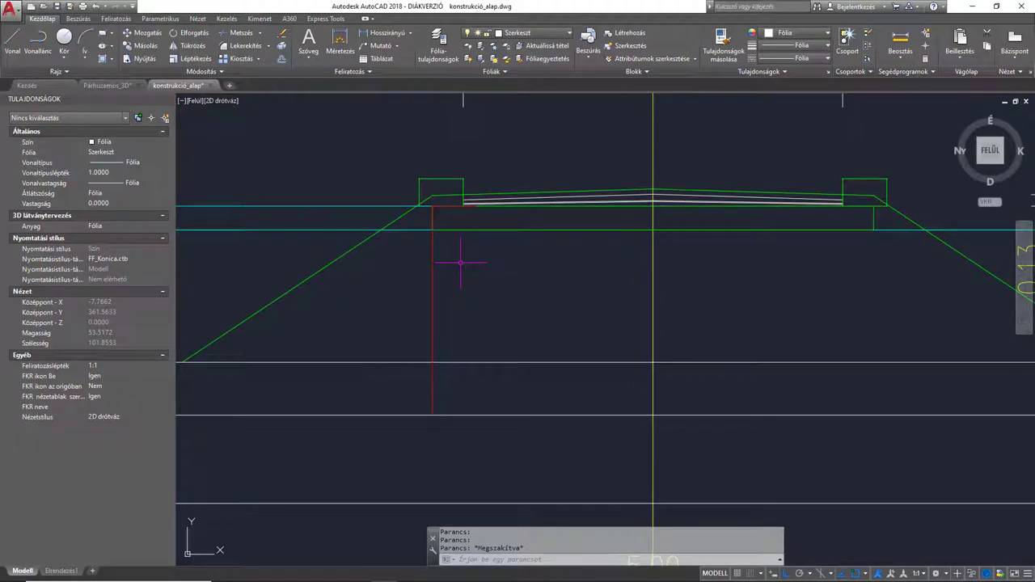
# Step: Make Szárnyfal the current layer
pyautogui.scroll(6, 472, 192)
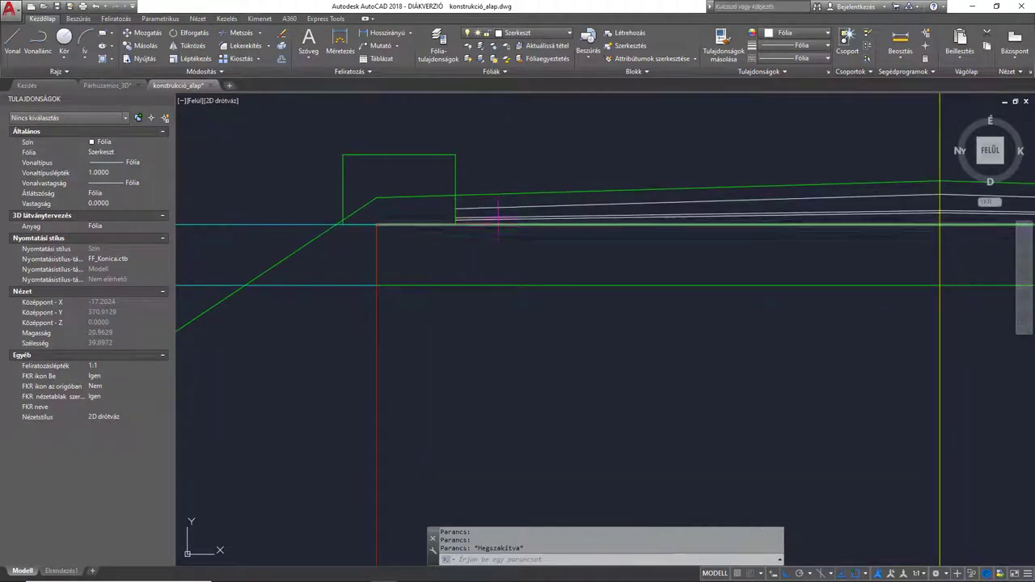
pyautogui.click(534, 32)
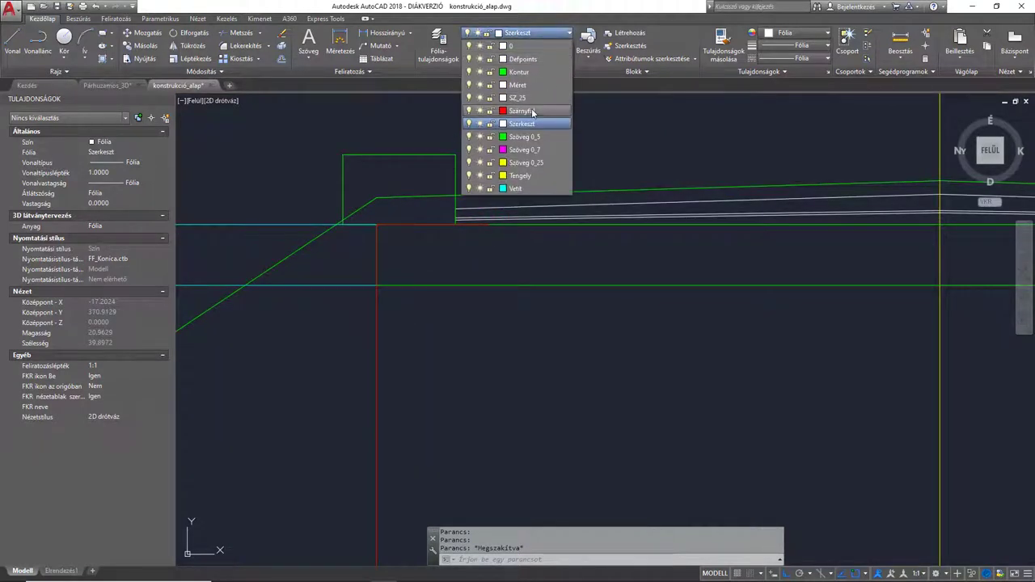
pyautogui.click(514, 111)
# Step: Draw a slanted line from the right end of the wing wall's top line, ending at the relative offset @1,-5 with ortho off
pyautogui.write('vo')
pyautogui.press('Return')
pyautogui.click(489, 224)
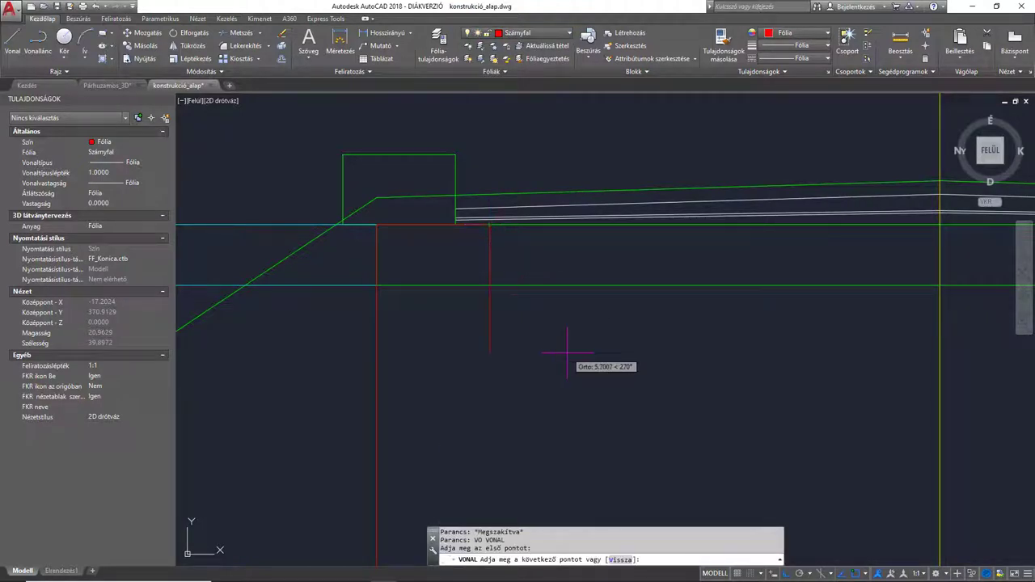
pyautogui.press('F8')
pyautogui.scroll(-2, 558, 343)
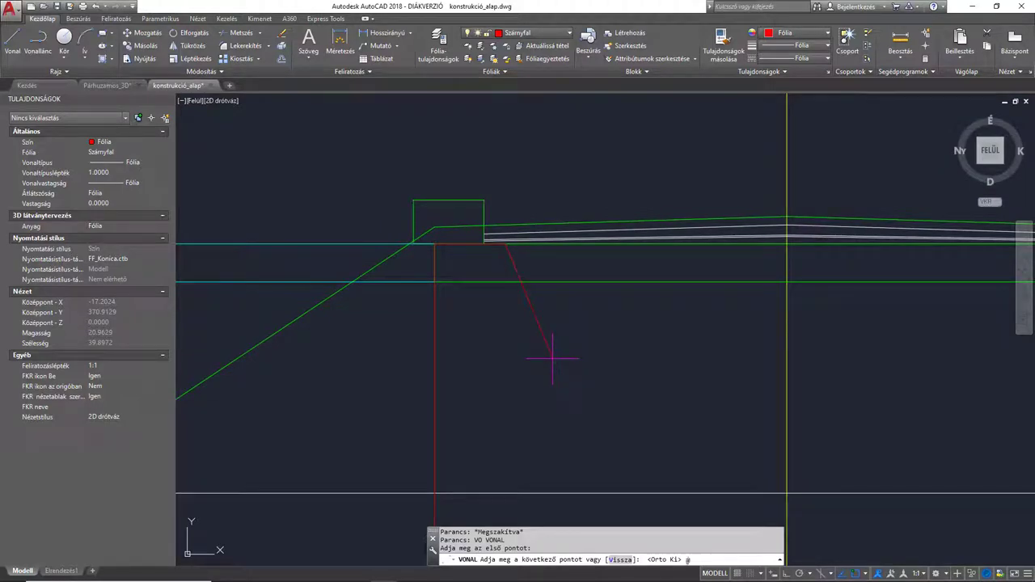
pyautogui.write('@')
pyautogui.write('1,')
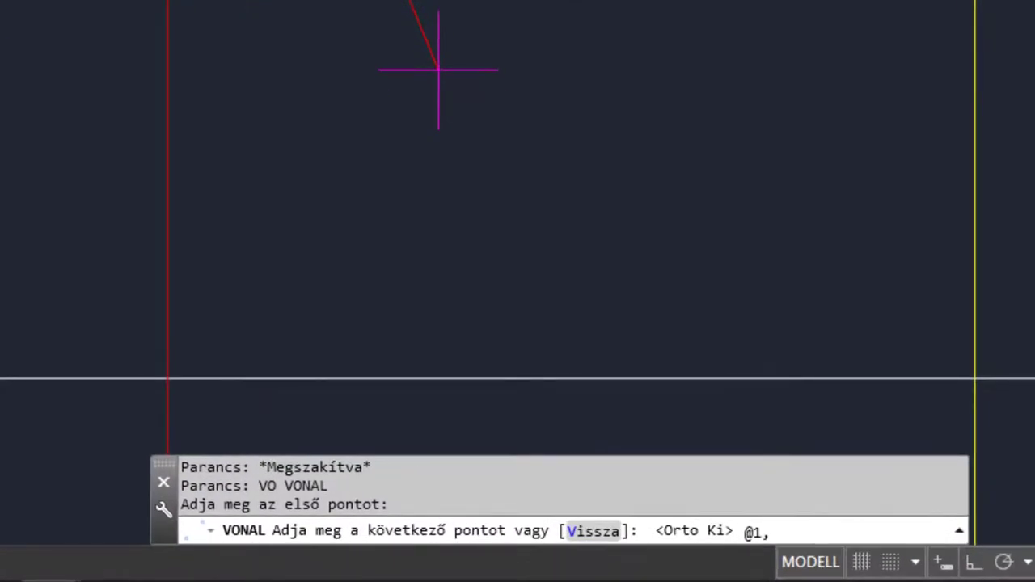
pyautogui.write('-5')
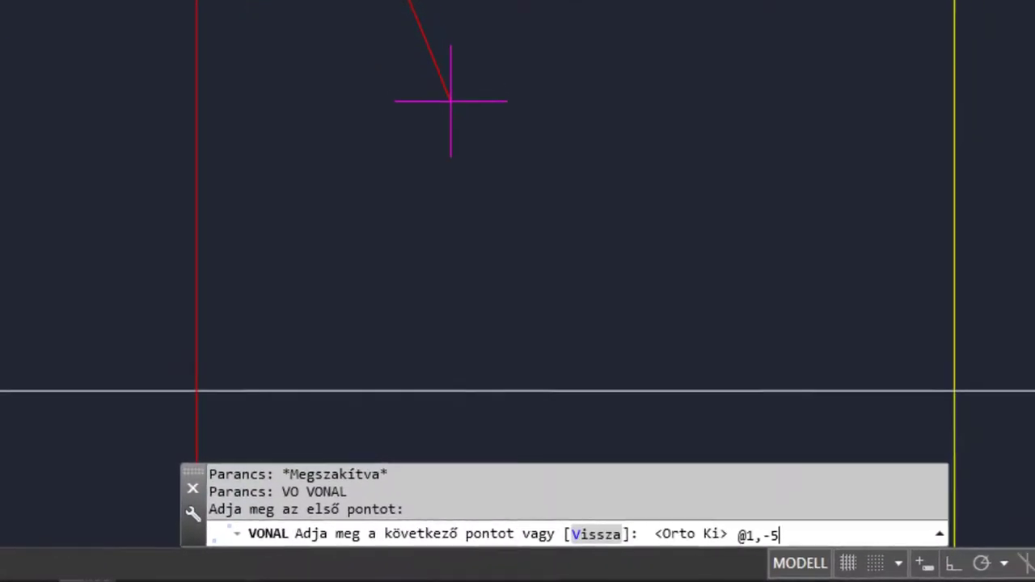
pyautogui.press('Return')
pyautogui.press('Return')
# Step: Extend the slanted wing wall line down to the MFsz level line
pyautogui.scroll(-2, 553, 356)
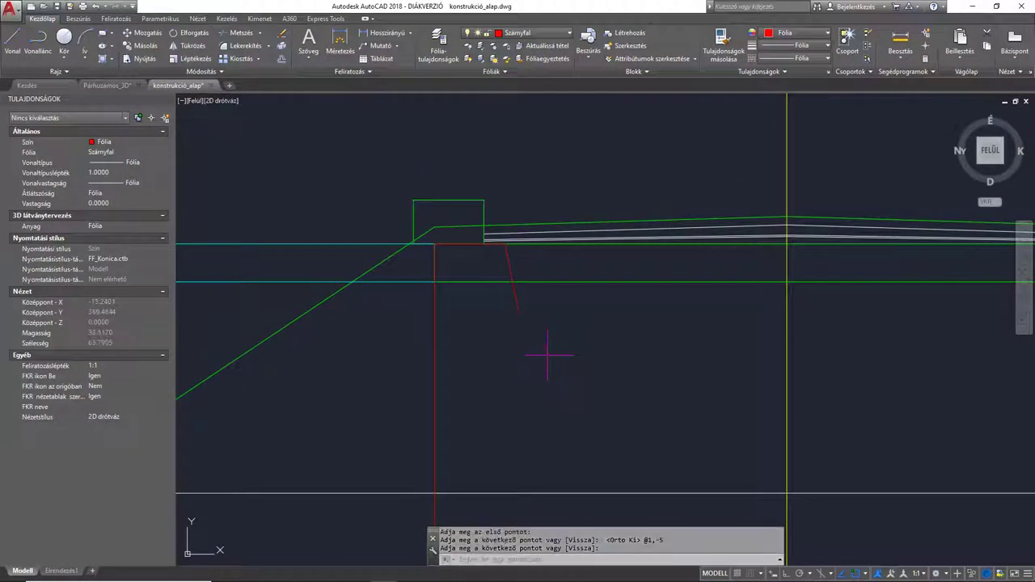
pyautogui.moveTo(571, 363)
pyautogui.mouseDown(button='middle')
pyautogui.moveTo(496, 293)
pyautogui.moveTo(506, 287)
pyautogui.moveTo(463, 269)
pyautogui.moveTo(430, 287)
pyautogui.mouseUp(button='middle')
pyautogui.scroll(-2, 508, 285)
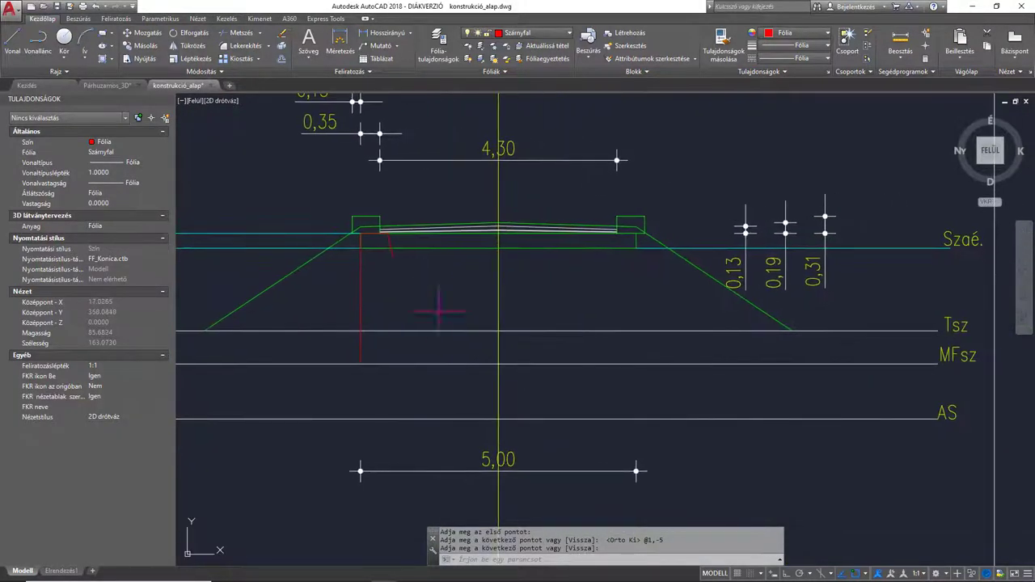
pyautogui.click(439, 363)
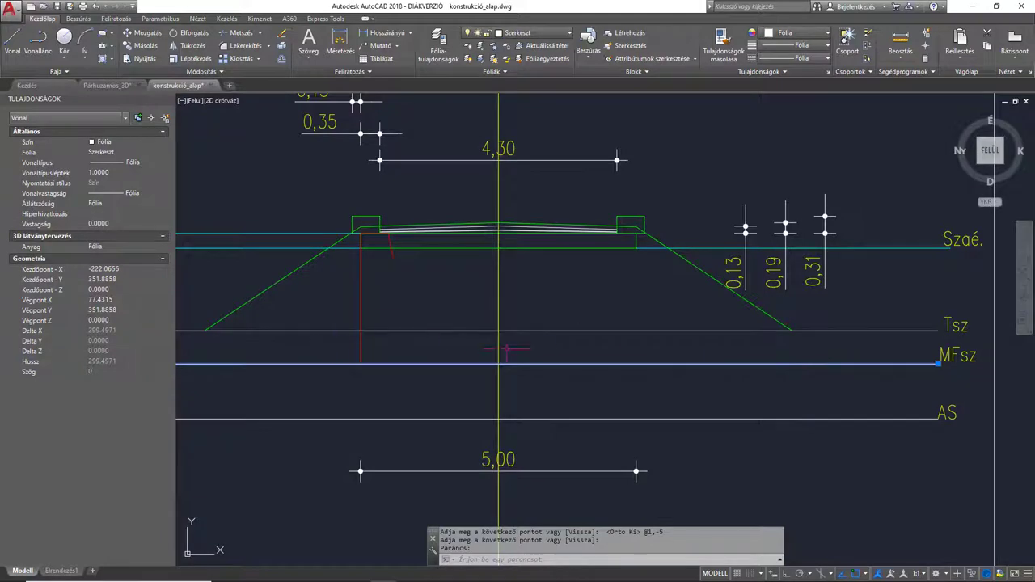
pyautogui.press('Escape')
pyautogui.write('el')
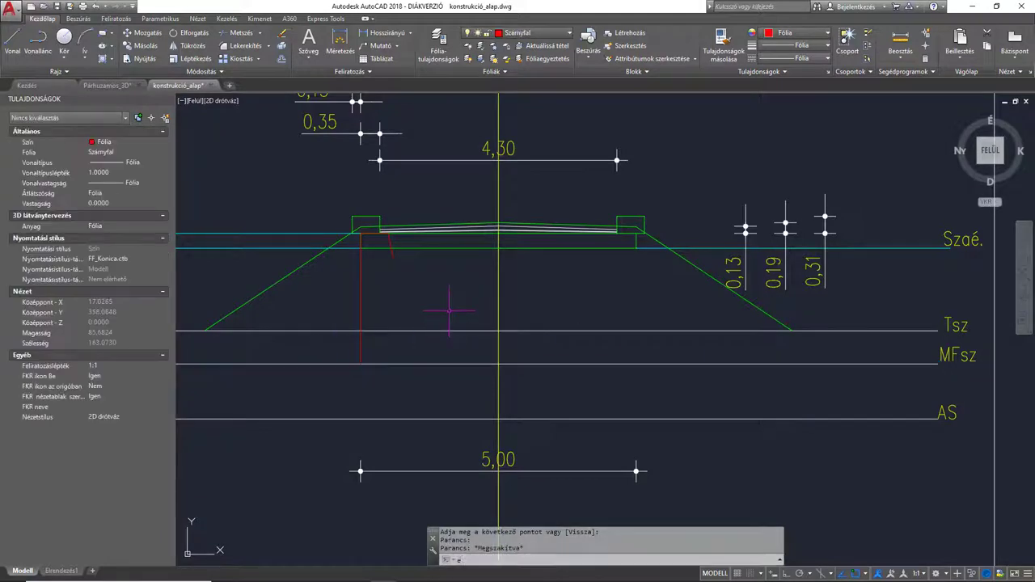
pyautogui.press('Return')
pyautogui.click(441, 364)
pyautogui.press('Return')
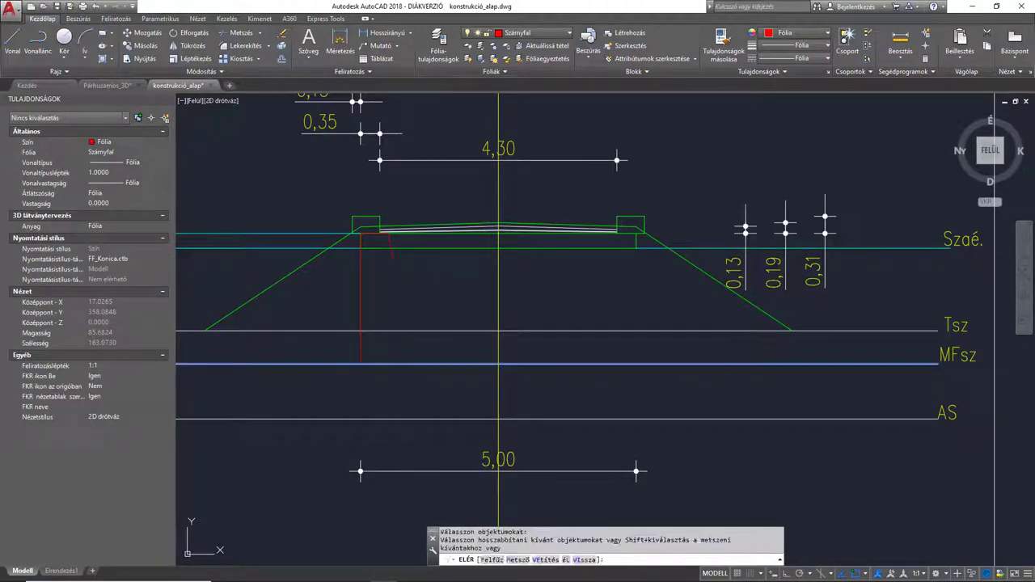
pyautogui.doubleClick(393, 252)
pyautogui.press('Return')
# Step: Draw the wing wall's bottom line along the MFsz level, joining the lower ends of the vertical and slanted lines
pyautogui.moveTo(376, 332); pyautogui.dragTo(437, 321, button='middle')
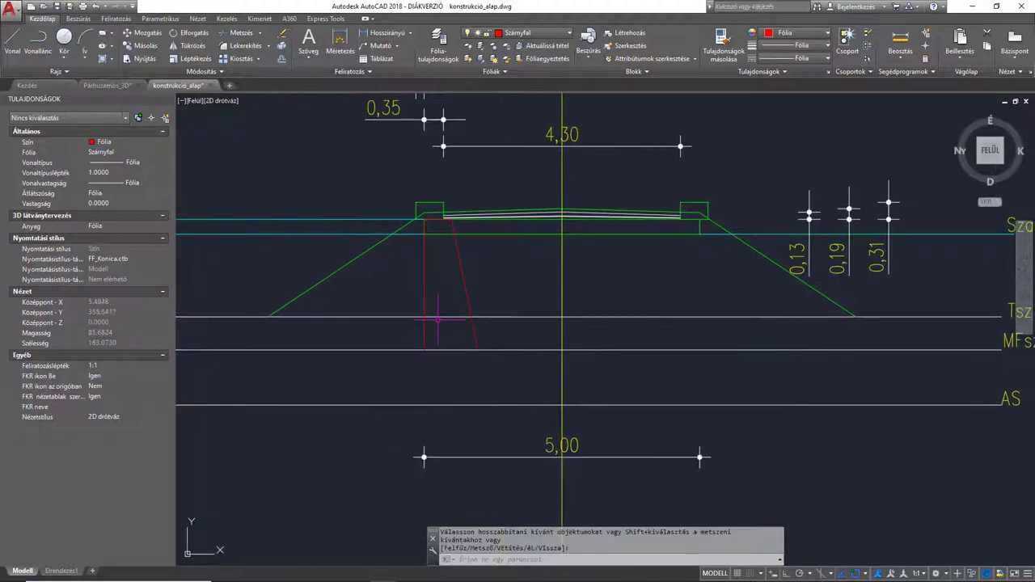
pyautogui.write('vo')
pyautogui.press('Return')
pyautogui.scroll(4, 439, 361)
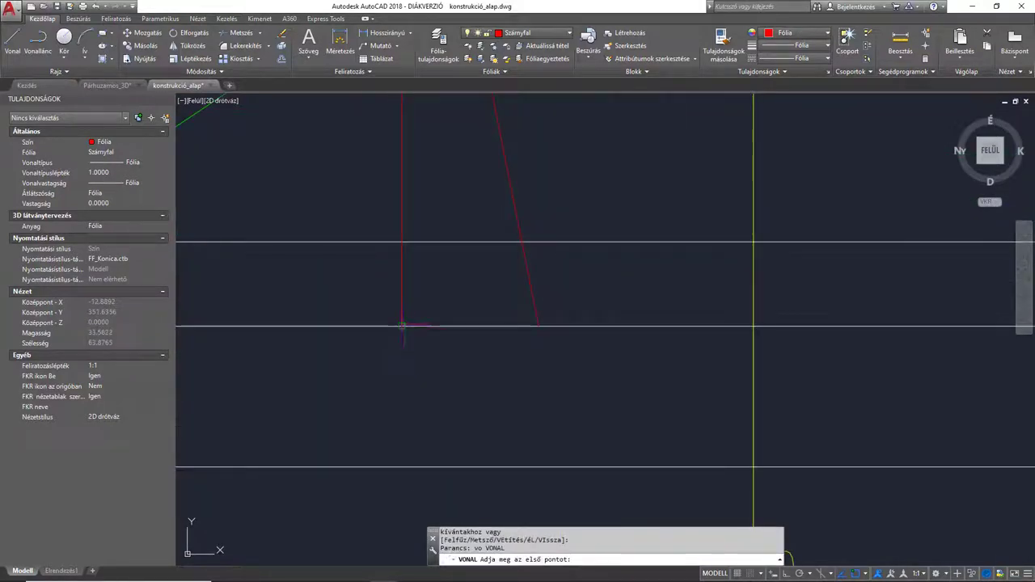
pyautogui.click(401, 326)
pyautogui.click(539, 326)
pyautogui.press('Return')
pyautogui.scroll(-4, 502, 353)
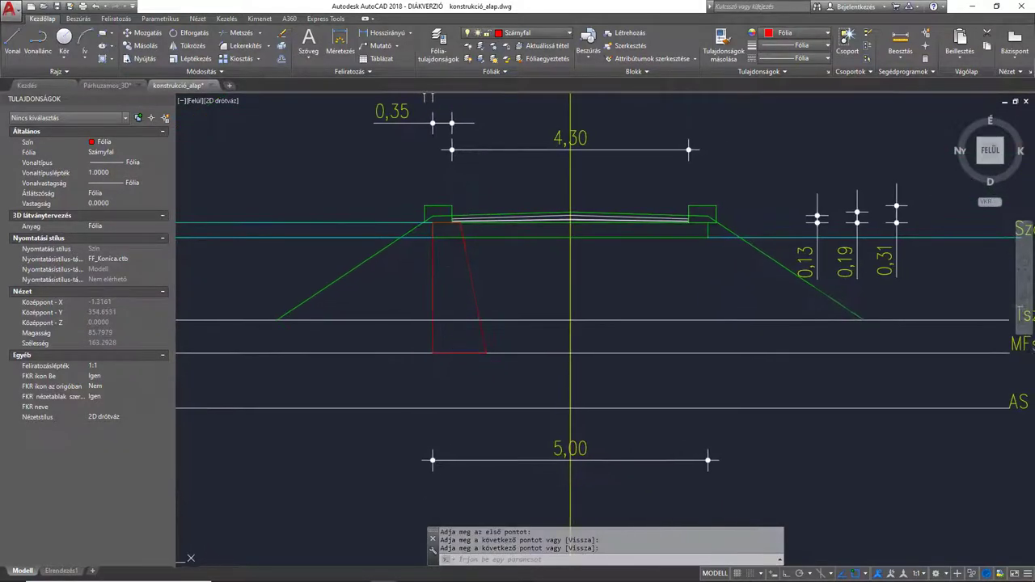
# Step: Examine the abutment foundation in the neighbouring section as a reference for the wing wall footing
pyautogui.moveTo(494, 306)
pyautogui.mouseDown(button='middle')
pyautogui.moveTo(484, 322)
pyautogui.moveTo(578, 311)
pyautogui.mouseUp(button='middle')
pyautogui.moveTo(476, 340); pyautogui.dragTo(618, 322, button='middle')
pyautogui.scroll(-3, 617, 321)
pyautogui.moveTo(517, 326); pyautogui.dragTo(605, 325, button='middle')
pyautogui.scroll(2, 388, 331)
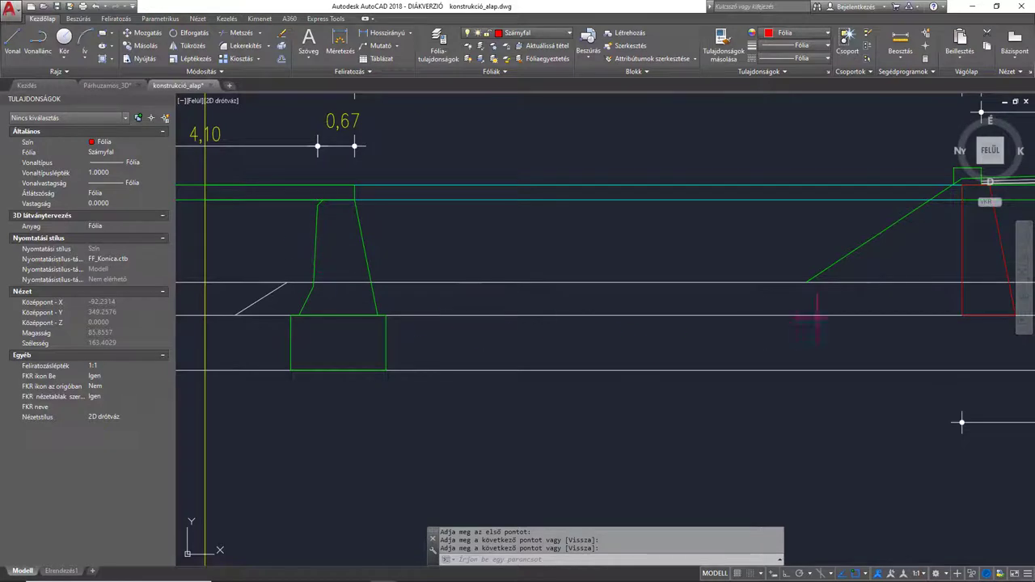
pyautogui.moveTo(797, 312); pyautogui.dragTo(478, 317, button='middle')
# Step: Draw a 1.5 unit line outward to the left from the wing wall's lower left corner along the MFsz level
pyautogui.scroll(5, 657, 328)
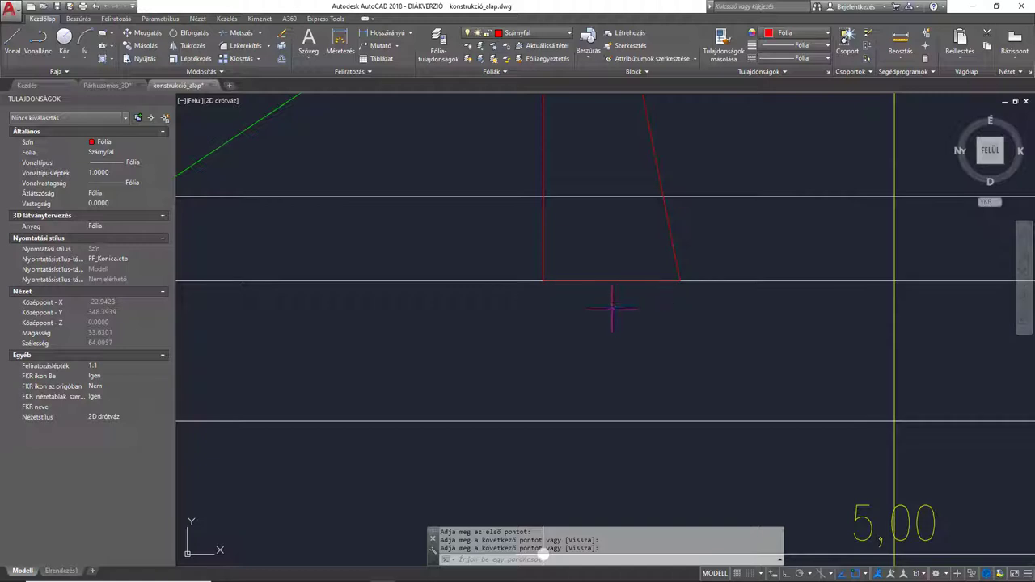
pyautogui.write('vo')
pyautogui.press('Return')
pyautogui.click(544, 280)
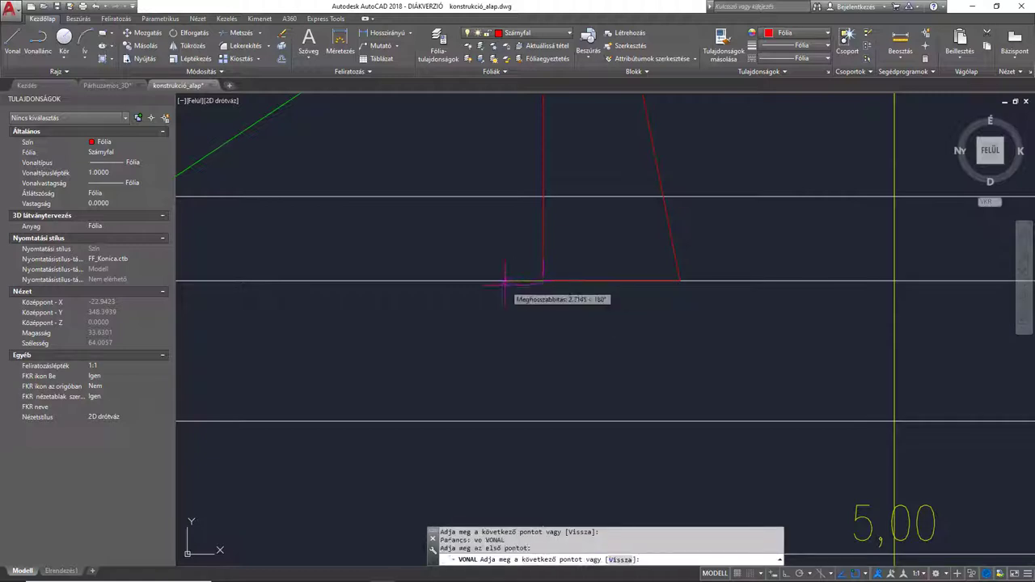
pyautogui.write('1.5')
pyautogui.press('Return')
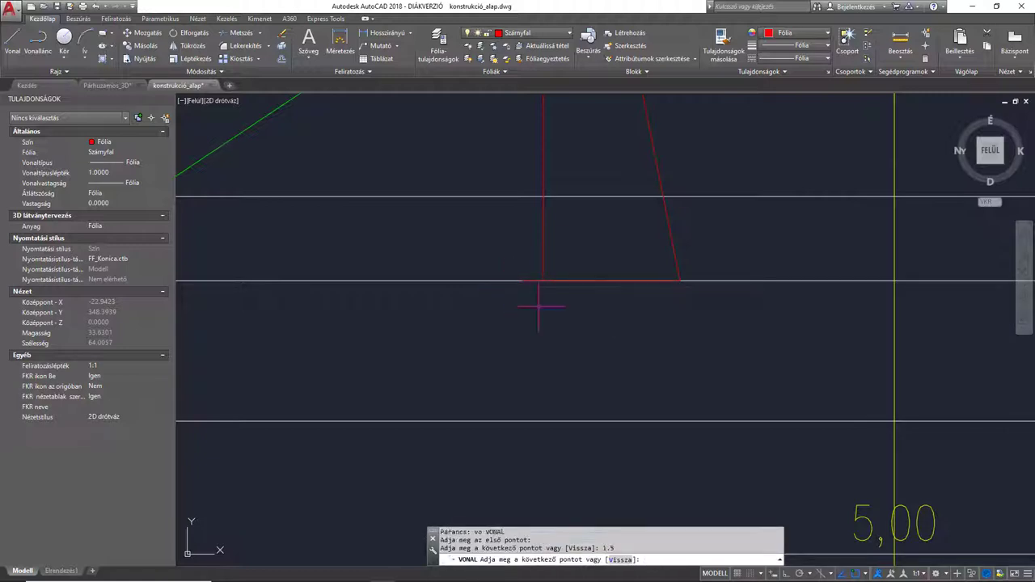
pyautogui.press('Return')
# Step: Draw a 1.5 unit line outward to the right from the wing wall's lower right corner along the MFsz level
pyautogui.press('Return')
pyautogui.click(680, 281)
pyautogui.write('1.')
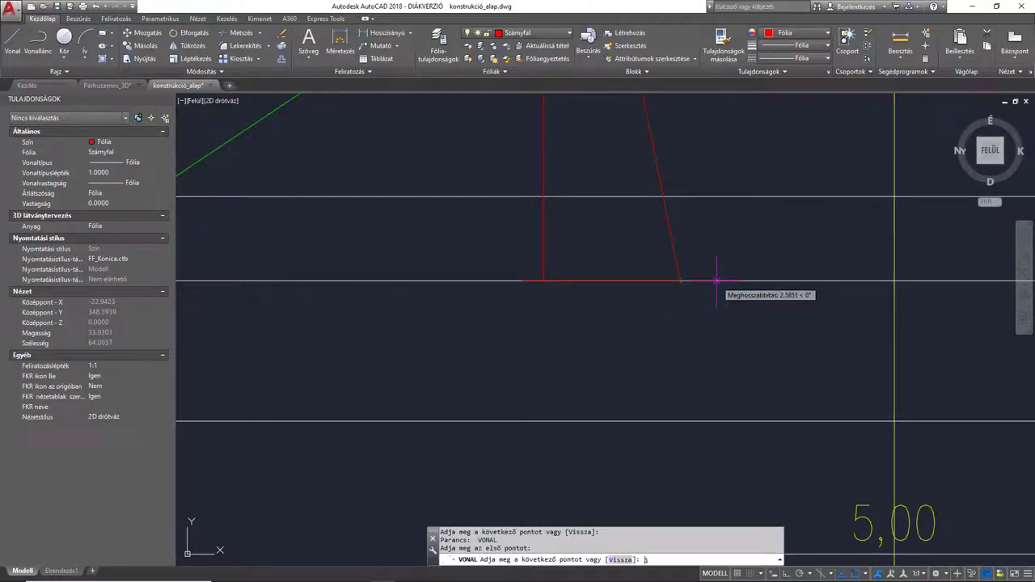
pyautogui.write('5')
pyautogui.press('Return')
pyautogui.press('Return')
# Step: Draw the footing's two vertical sides and its base on the AS level line, joining the outer ends of both 1.5 unit projections
pyautogui.press('Return')
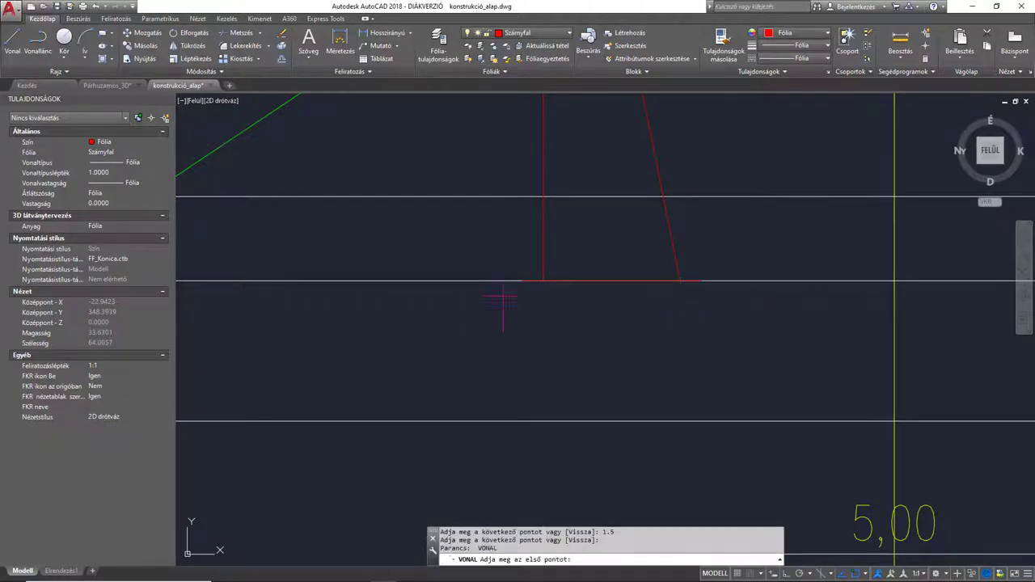
pyautogui.click(522, 280)
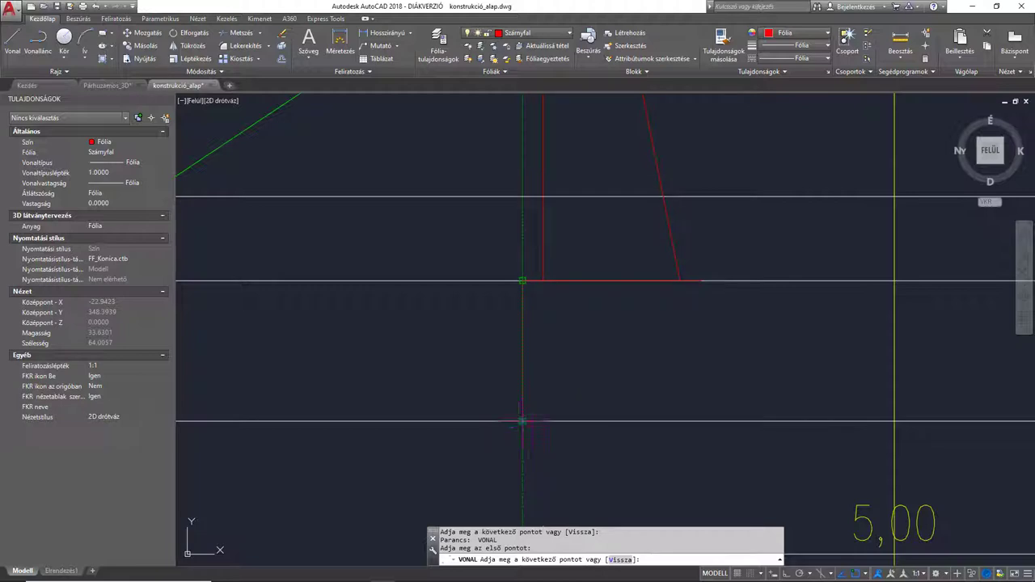
pyautogui.click(523, 420)
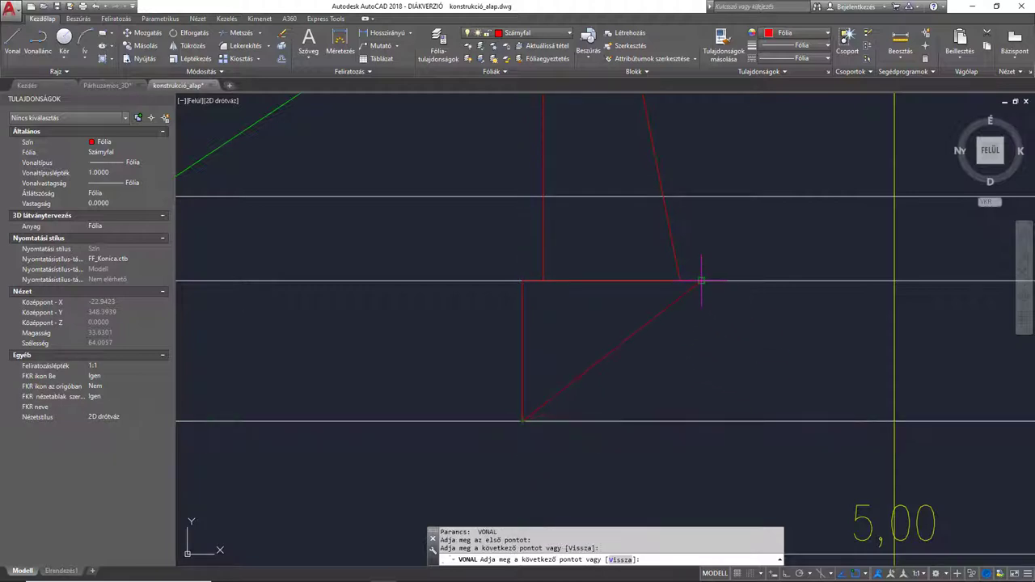
pyautogui.click(701, 421)
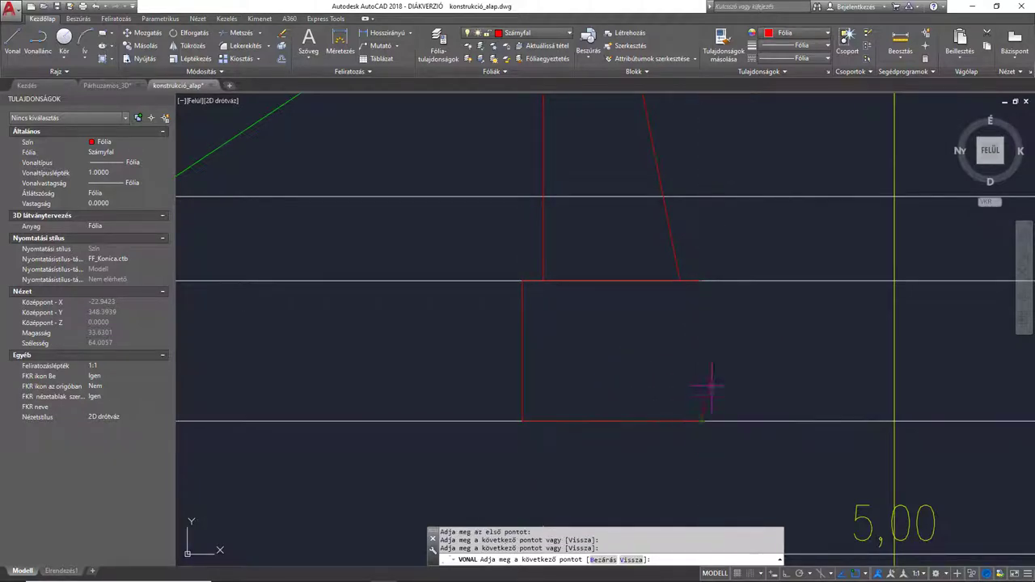
pyautogui.click(702, 280)
pyautogui.press('Return')
# Step: Draw a horizontal line across the wing wall along the slab's bottom edge, from the slanted side to the vertical side
pyautogui.moveTo(691, 311); pyautogui.dragTo(649, 348, button='middle')
pyautogui.scroll(-2, 663, 282)
pyautogui.moveTo(664, 283); pyautogui.dragTo(601, 329, button='middle')
pyautogui.moveTo(555, 157); pyautogui.dragTo(553, 149, button='middle')
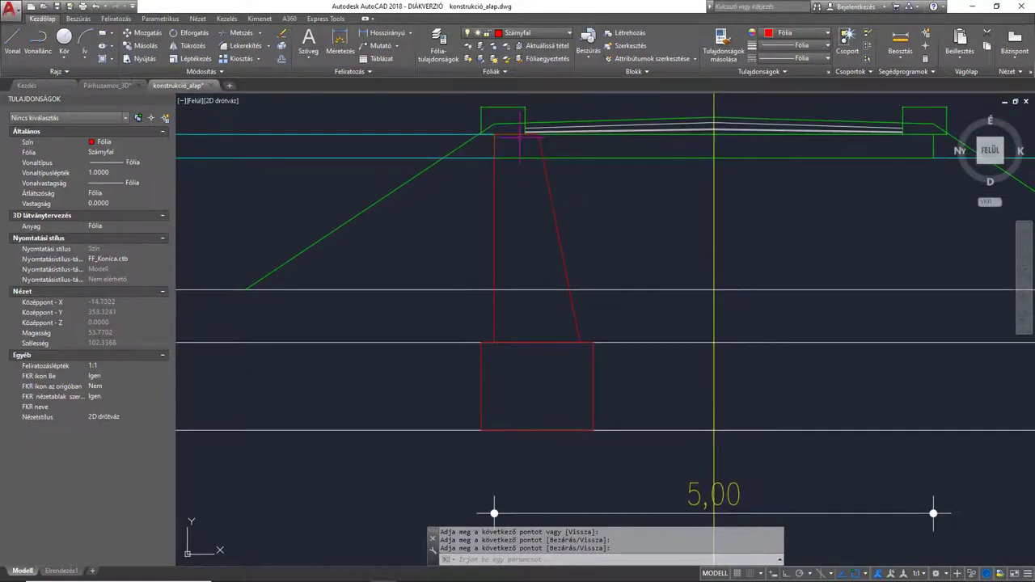
pyautogui.scroll(1, 505, 187)
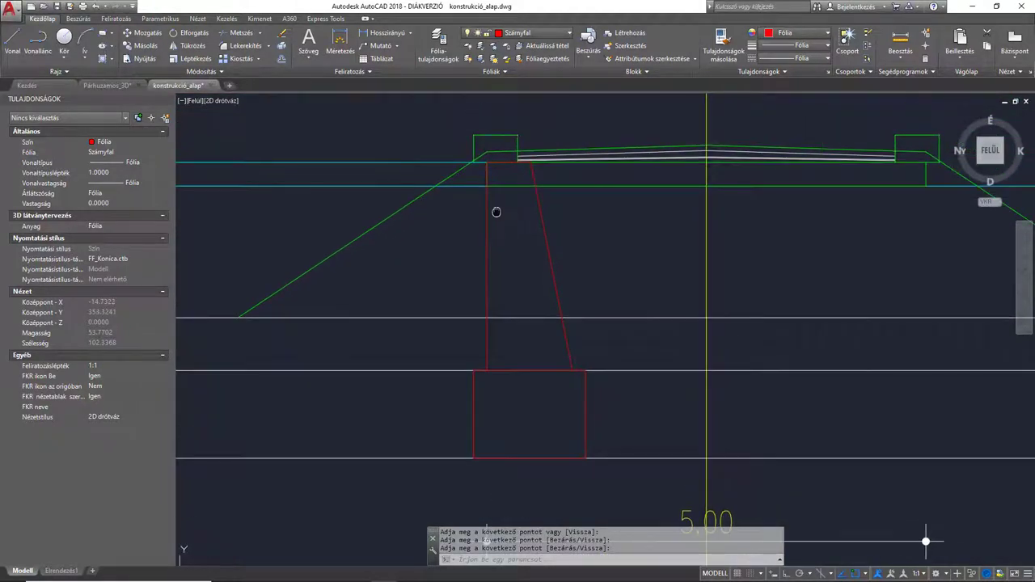
pyautogui.scroll(1, 492, 194)
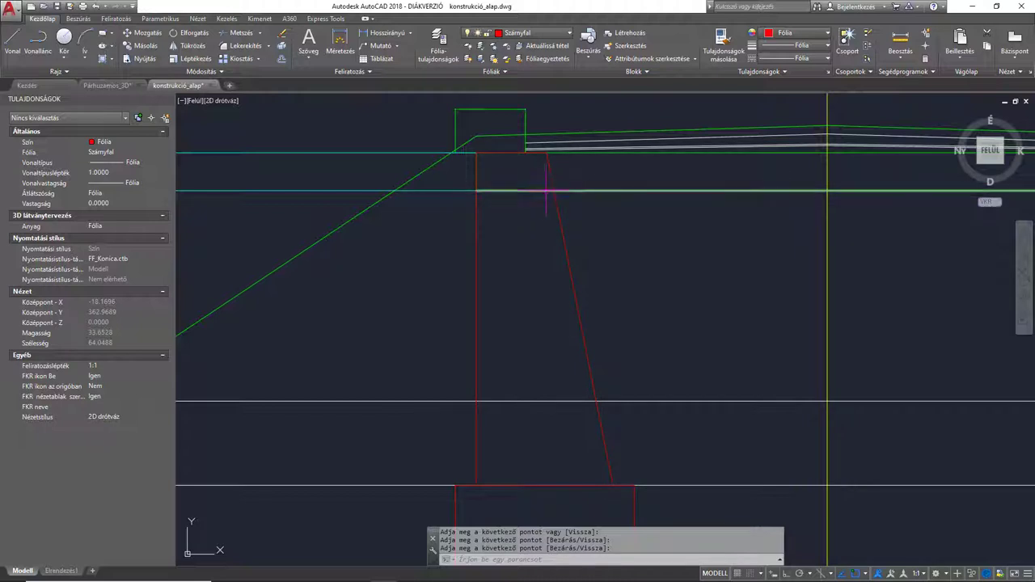
pyautogui.moveTo(546, 191)
pyautogui.mouseDown(button='middle')
pyautogui.moveTo(509, 196)
pyautogui.moveTo(551, 198)
pyautogui.mouseUp(button='middle')
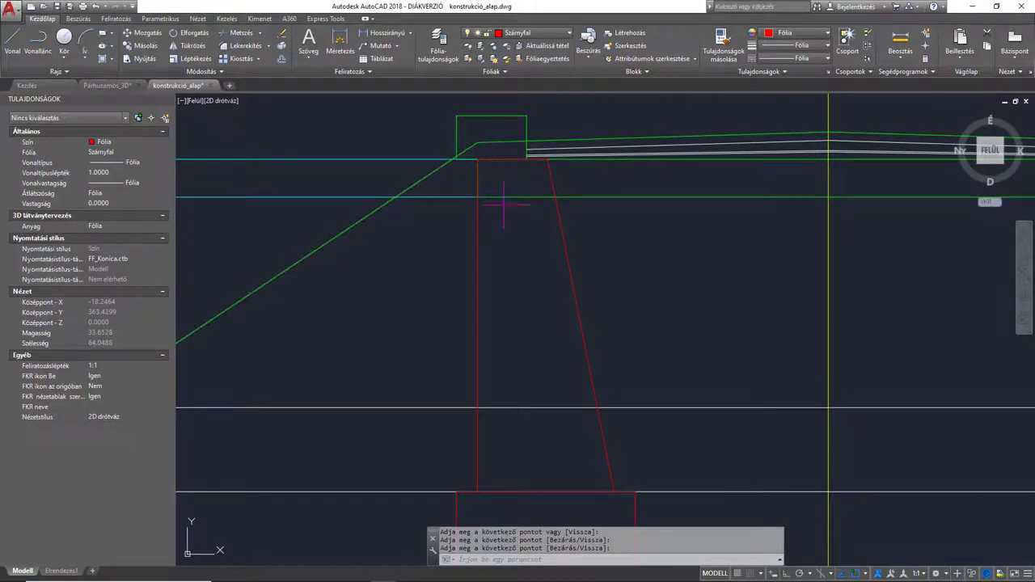
pyautogui.write('o')
pyautogui.press('Return')
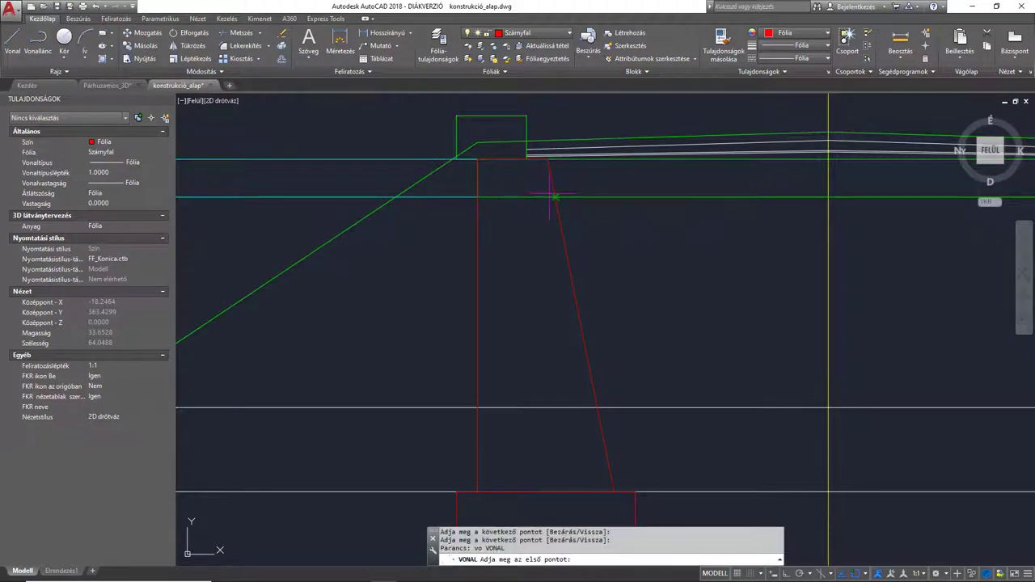
pyautogui.click(555, 196)
pyautogui.click(478, 197)
pyautogui.press('Return')
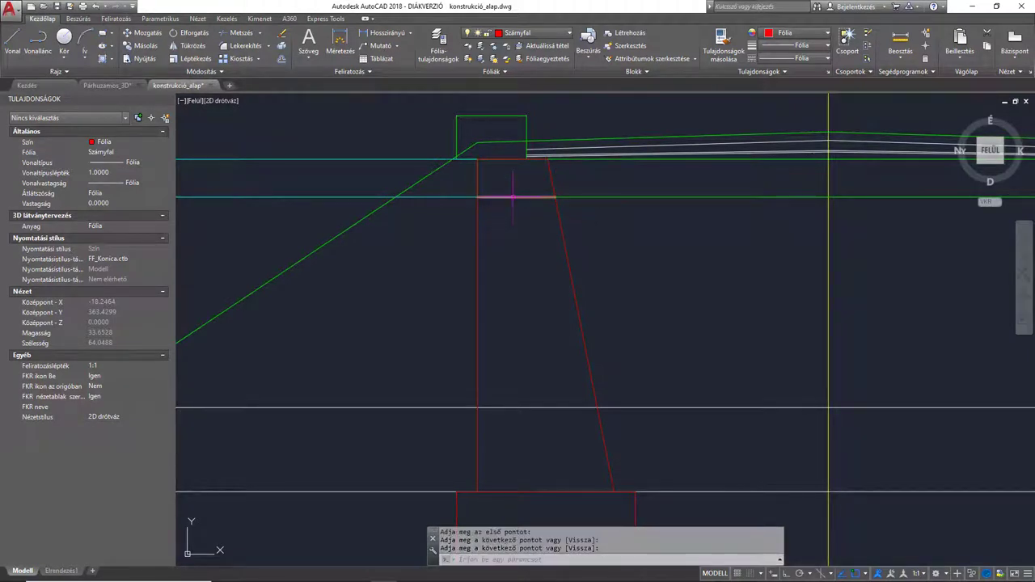
# Step: Change the linetype of the horizontal line across the wing wall to SZAGGATOTT
pyautogui.click(527, 197)
pyautogui.click(800, 58)
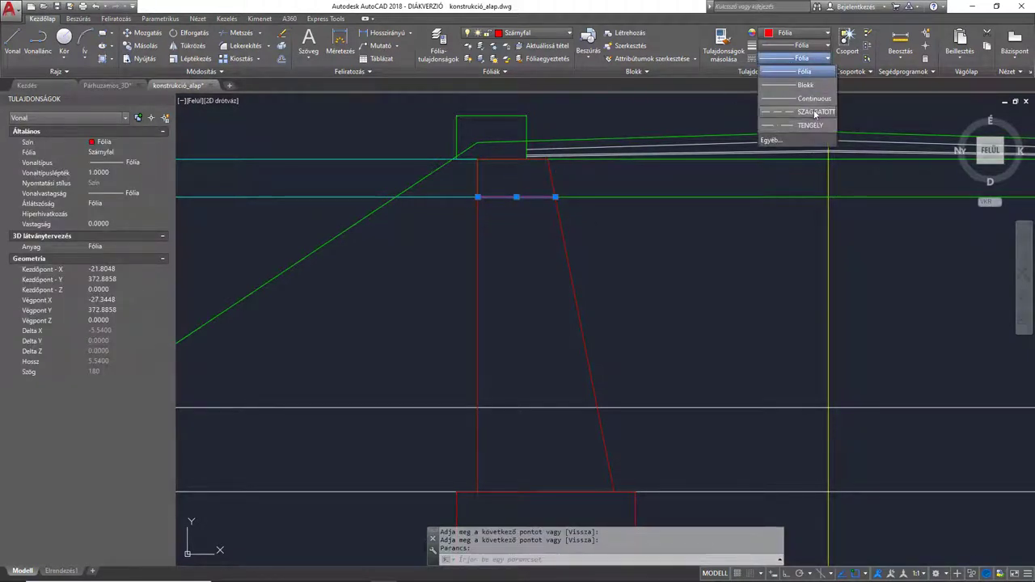
pyautogui.click(805, 113)
pyautogui.click(132, 172)
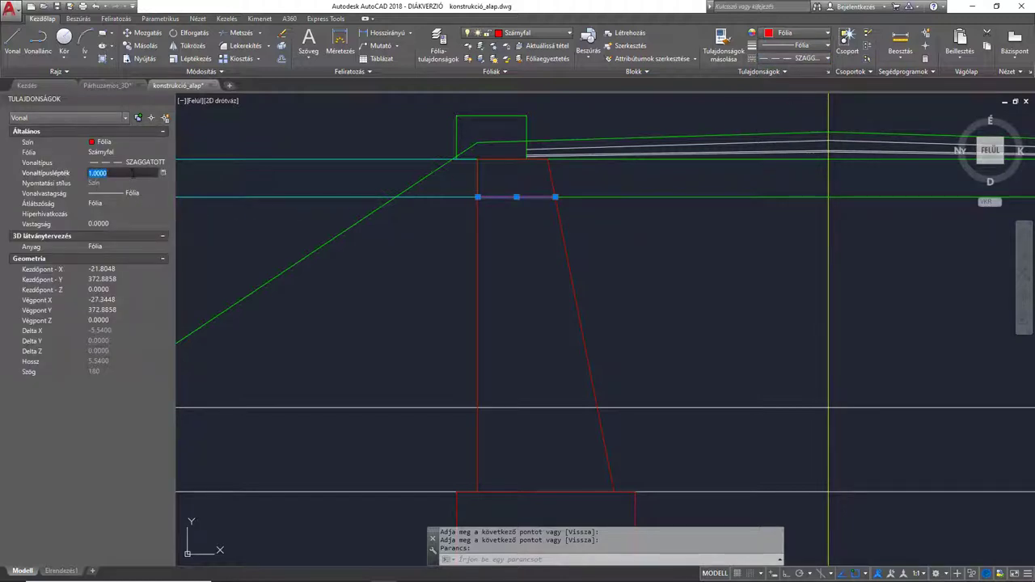
pyautogui.press('Return')
pyautogui.press('Escape')
pyautogui.moveTo(514, 214); pyautogui.dragTo(570, 213, button='middle')
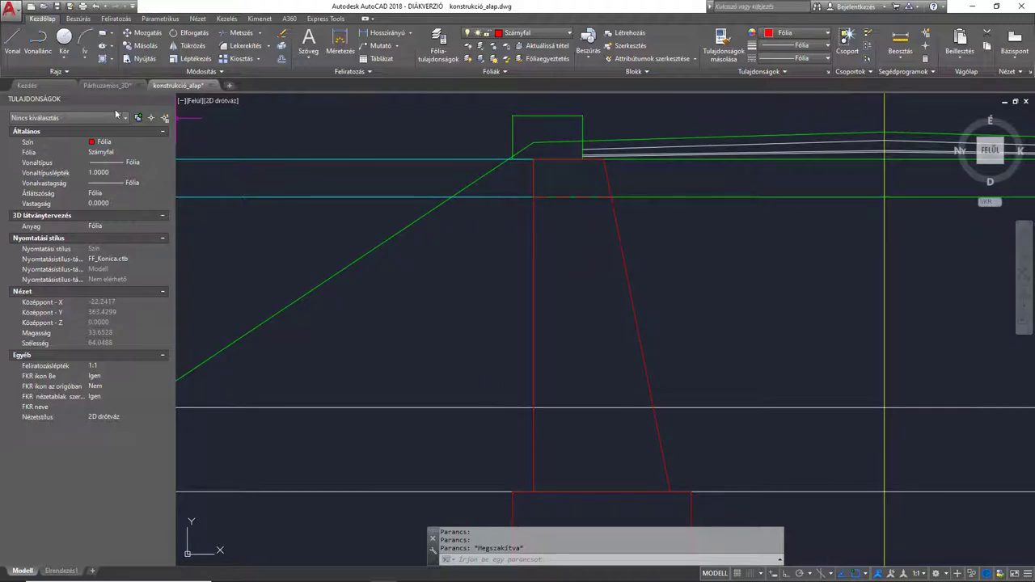
# Step: Examine how the wing walls join the abutment in the Párhuzamos_3D model, and return to the konstrukció_alap drawing
pyautogui.click(108, 85)
pyautogui.scroll(-2, 543, 262)
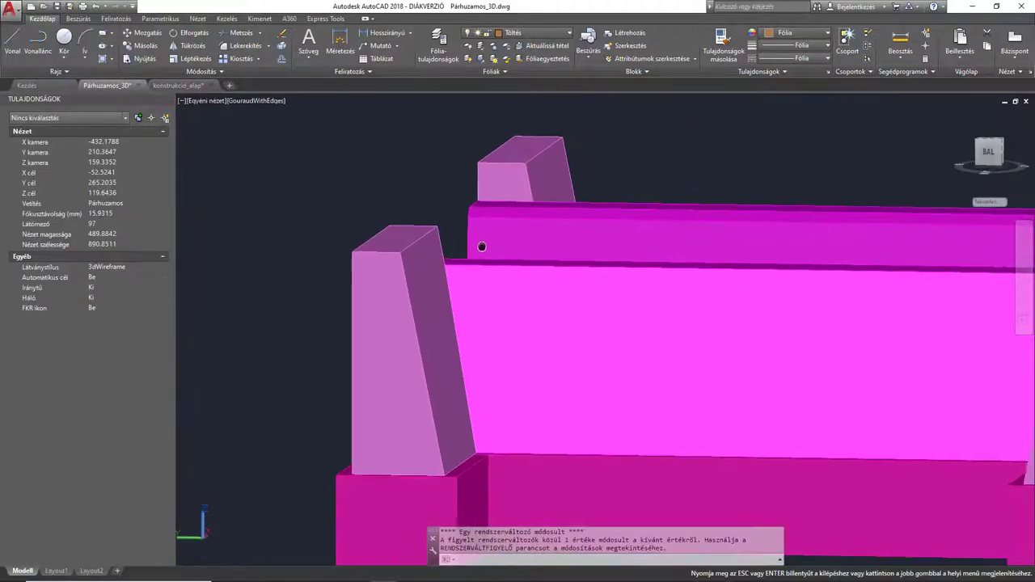
pyautogui.click(1024, 297)
pyautogui.moveTo(724, 201)
pyautogui.mouseDown()
pyautogui.moveTo(550, 259)
pyautogui.moveTo(478, 248)
pyautogui.moveTo(493, 240)
pyautogui.moveTo(453, 265)
pyautogui.moveTo(498, 250)
pyautogui.moveTo(549, 285)
pyautogui.mouseUp()
pyautogui.press('Escape')
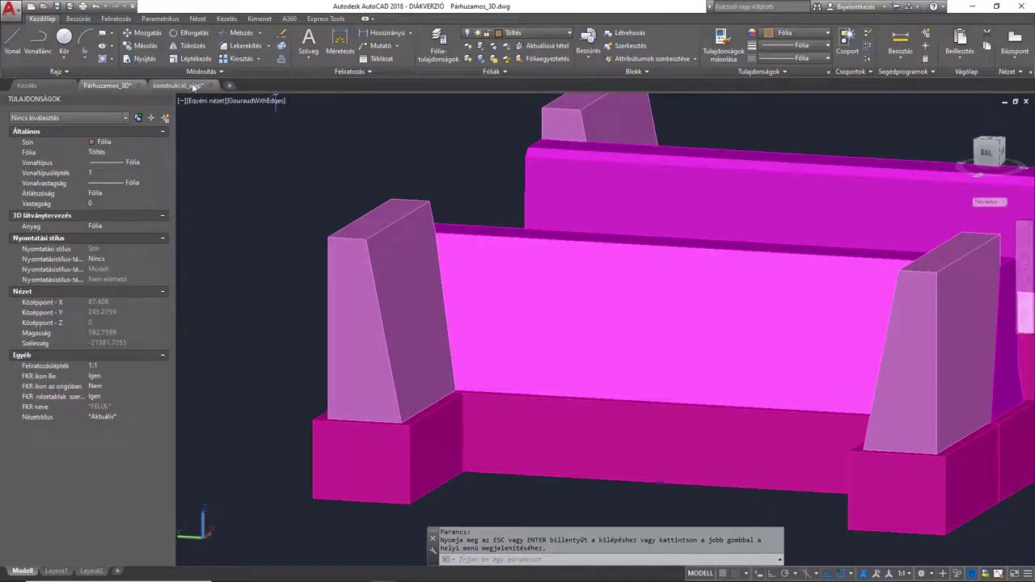
pyautogui.click(176, 85)
pyautogui.scroll(-2, 575, 283)
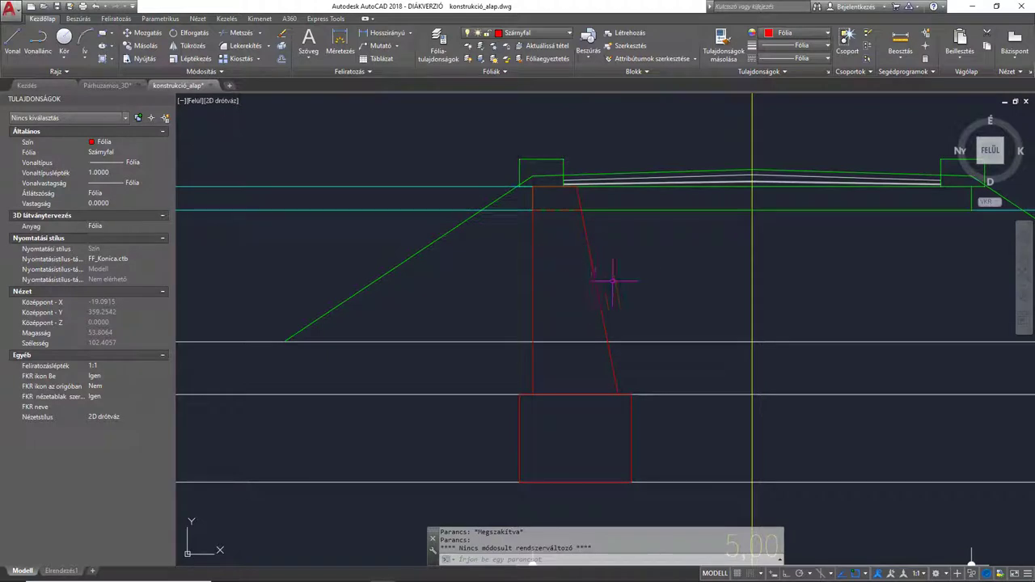
# Step: Make Vetít the current layer, with the left abutment and the horizontal axis below it in view
pyautogui.scroll(-2, 594, 273)
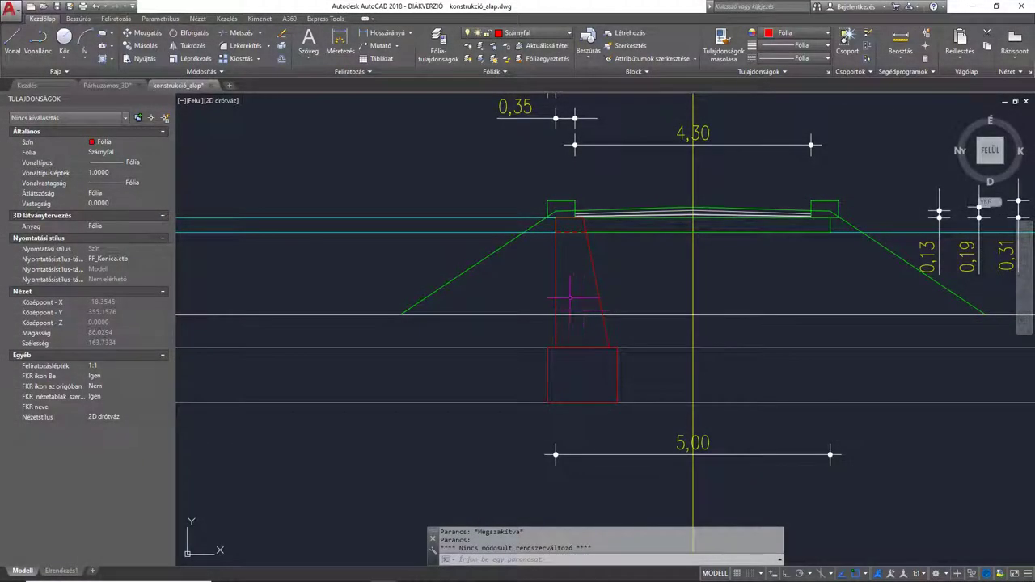
pyautogui.scroll(-2, 574, 302)
pyautogui.scroll(-2, 381, 348)
pyautogui.moveTo(380, 348)
pyautogui.mouseDown(button='middle')
pyautogui.moveTo(642, 280)
pyautogui.moveTo(729, 244)
pyautogui.mouseUp(button='middle')
pyautogui.moveTo(512, 276); pyautogui.dragTo(482, 286, button='middle')
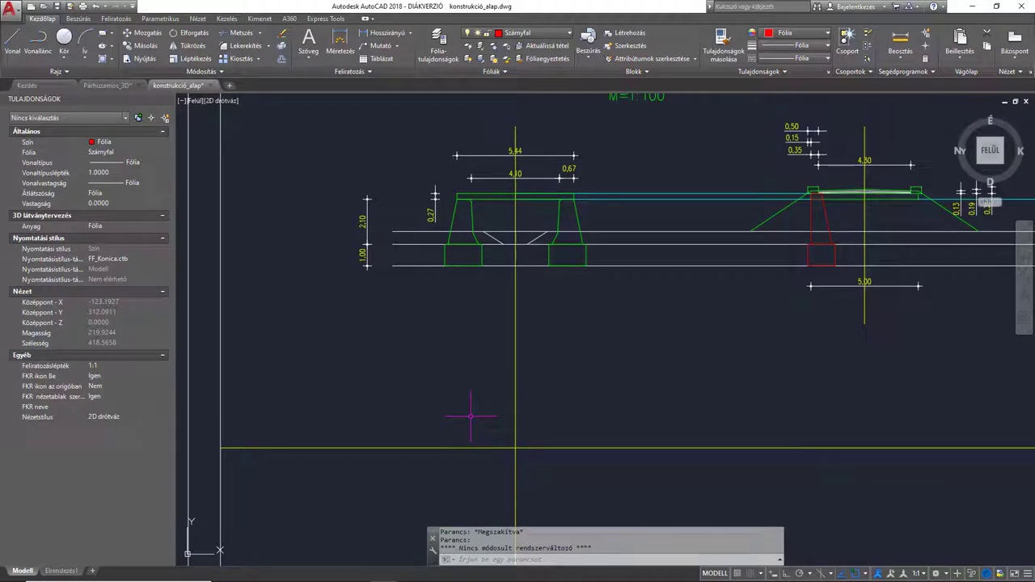
pyautogui.click(534, 33)
pyautogui.click(514, 188)
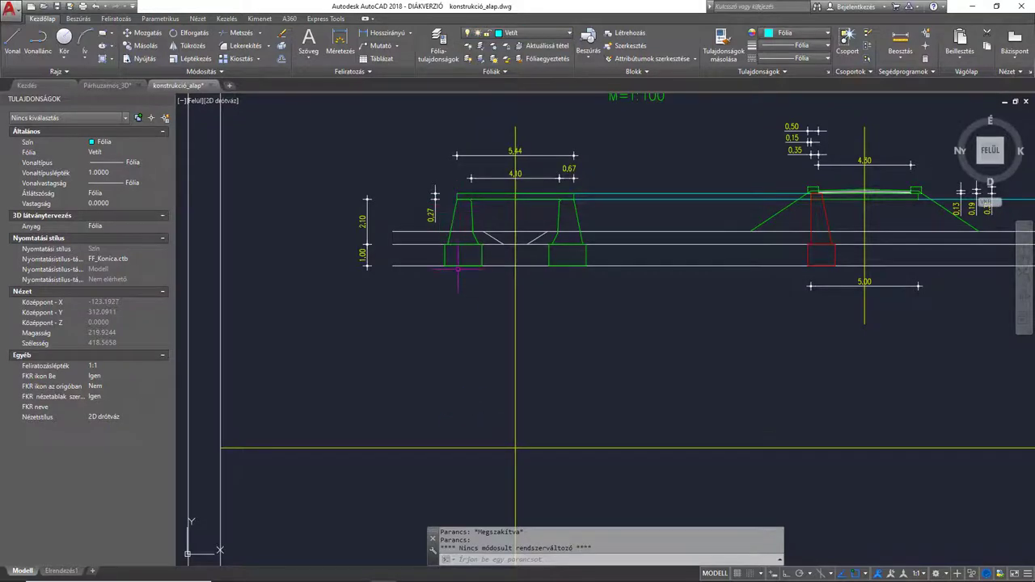
# Step: Draw vertical projection lines from the left abutment's outer base corner and outer top corner down past the horizontal axis
pyautogui.write('vo')
pyautogui.press('Return')
pyautogui.scroll(4, 457, 269)
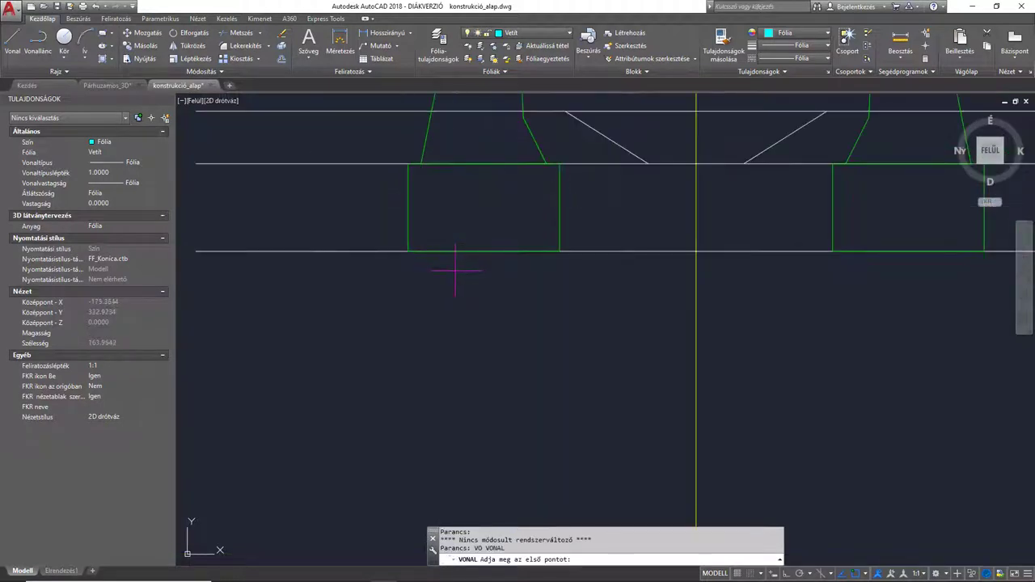
pyautogui.click(421, 164)
pyautogui.scroll(-2, 423, 358)
pyautogui.moveTo(423, 358); pyautogui.dragTo(435, 195, button='middle')
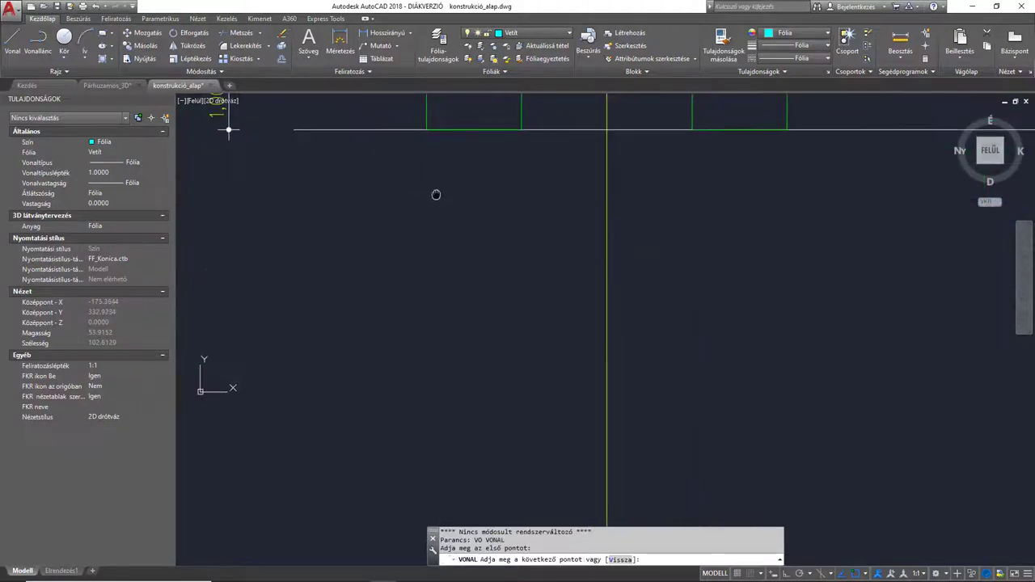
pyautogui.scroll(-3, 436, 194)
pyautogui.press('F8')
pyautogui.click(430, 395)
pyautogui.press('Return')
pyautogui.scroll(5, 448, 125)
pyautogui.press('Return')
pyautogui.click(414, 160)
pyautogui.scroll(-4, 451, 339)
pyautogui.click(441, 382)
pyautogui.press('Return')
# Step: Draw vertical projection lines from both ends of the left abutment's small inner top chamfer down past the horizontal axis
pyautogui.scroll(5, 429, 381)
pyautogui.press('Return')
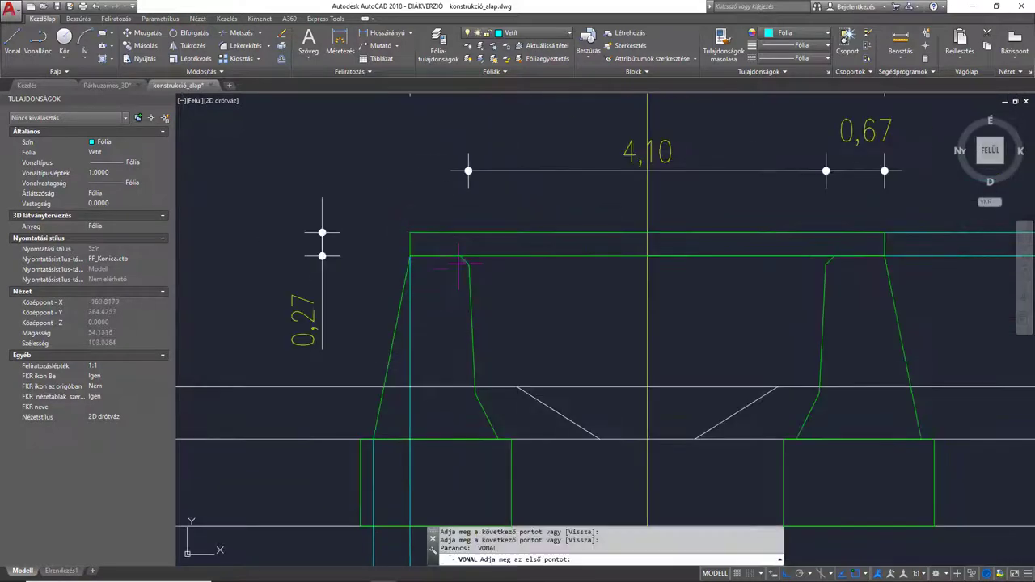
pyautogui.click(460, 256)
pyautogui.scroll(-6, 457, 308)
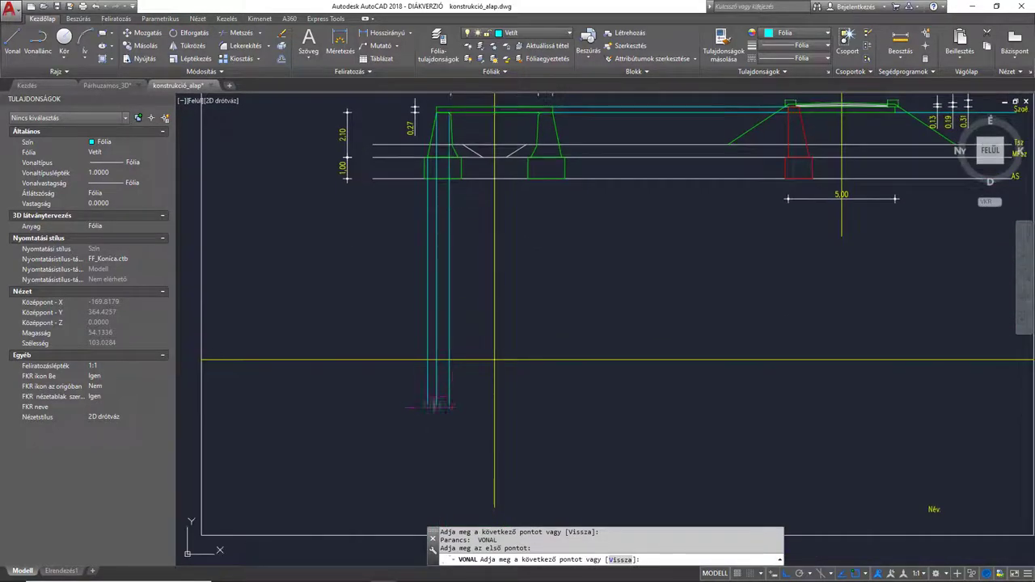
pyautogui.click(449, 396)
pyautogui.press('Return')
pyautogui.scroll(5, 462, 129)
pyautogui.press('Return')
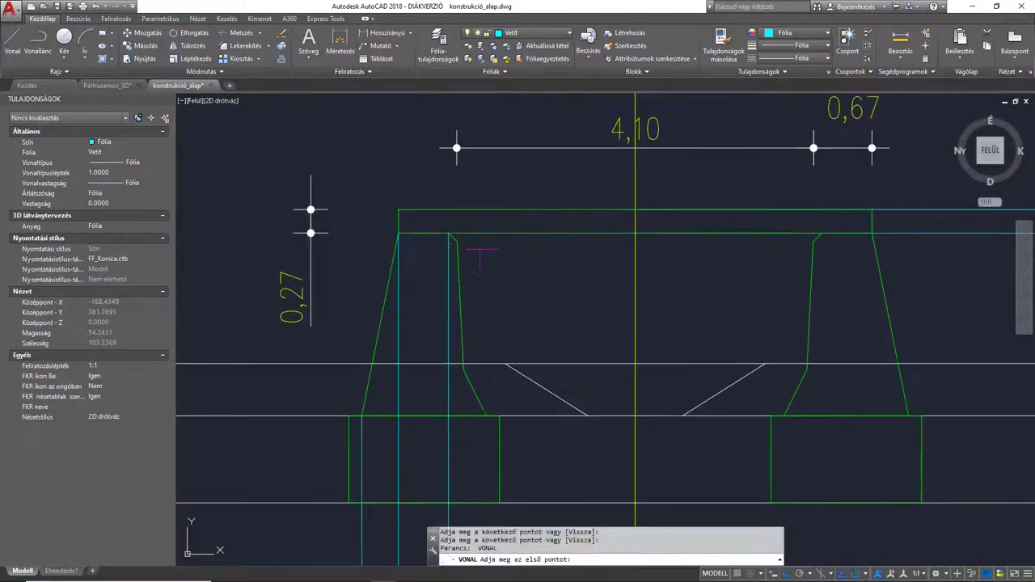
pyautogui.click(457, 240)
pyautogui.scroll(6, 478, 432)
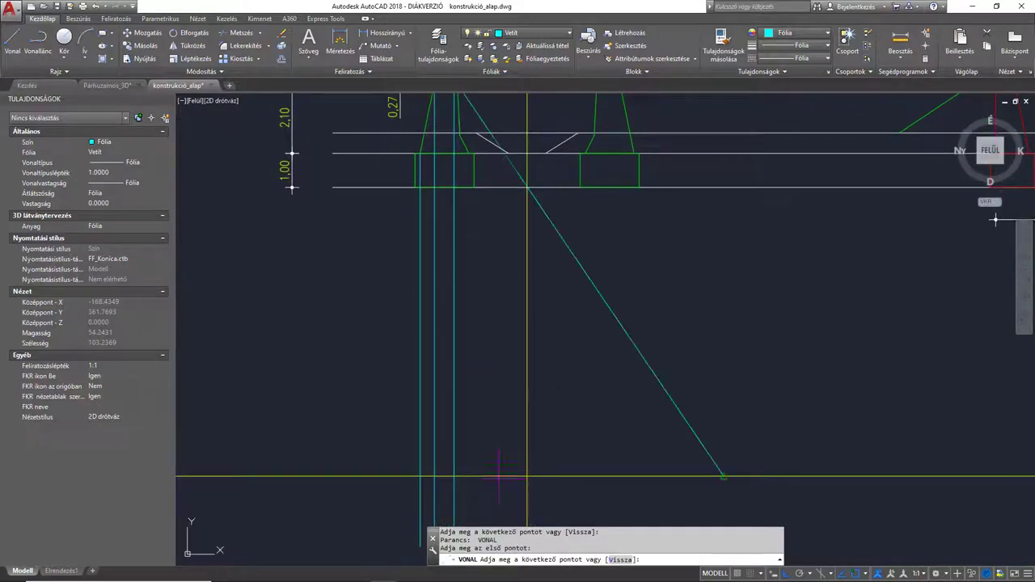
pyautogui.click(470, 435)
pyautogui.press('Return')
# Step: Draw vertical projection lines from the left abutment's inner kink point and inner base corner down past the horizontal axis
pyautogui.moveTo(465, 219)
pyautogui.mouseDown(button='middle')
pyautogui.moveTo(495, 426)
pyautogui.moveTo(469, 154)
pyautogui.moveTo(490, 429)
pyautogui.mouseUp(button='middle')
pyautogui.scroll(6, 477, 235)
pyautogui.press('Return')
pyautogui.click(434, 168)
pyautogui.scroll(-6, 487, 355)
pyautogui.click(445, 312)
pyautogui.press('Return')
pyautogui.scroll(8, 483, 336)
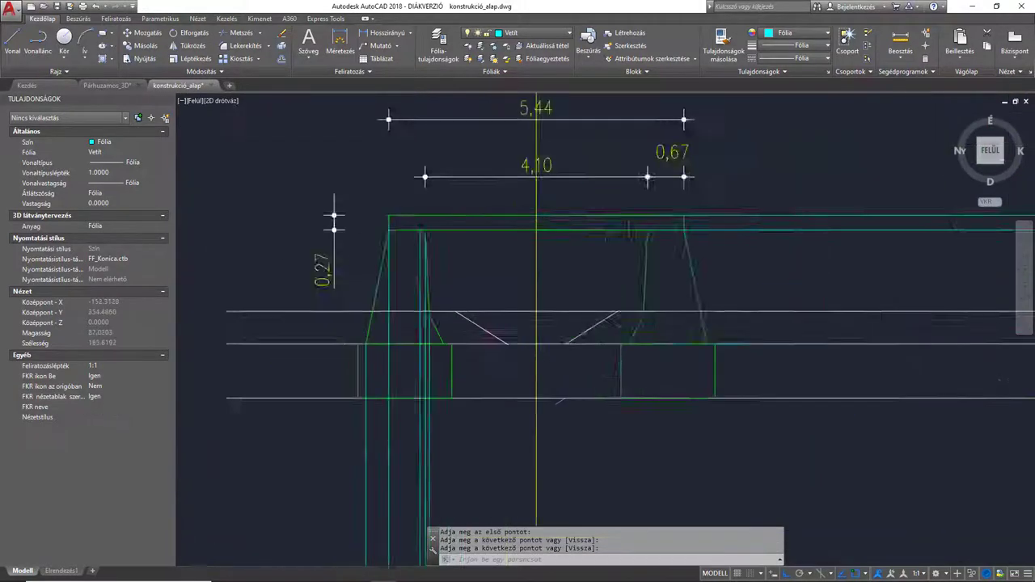
pyautogui.press('Return')
pyautogui.click(433, 331)
pyautogui.scroll(-5, 433, 332)
pyautogui.scroll(6, 441, 315)
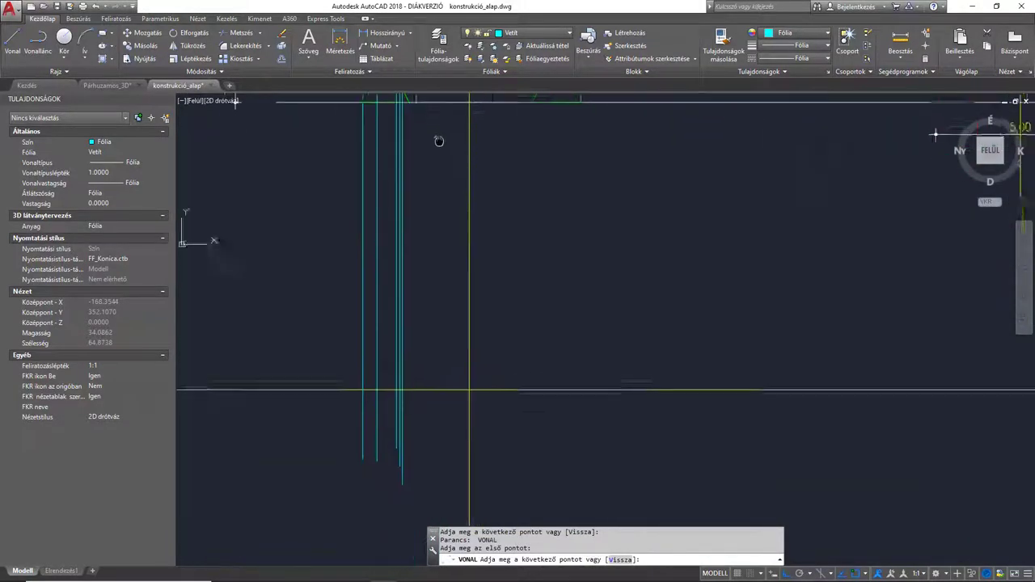
pyautogui.click(443, 348)
pyautogui.press('Return')
pyautogui.scroll(-5, 445, 340)
pyautogui.scroll(6, 489, 315)
pyautogui.scroll(2, 546, 302)
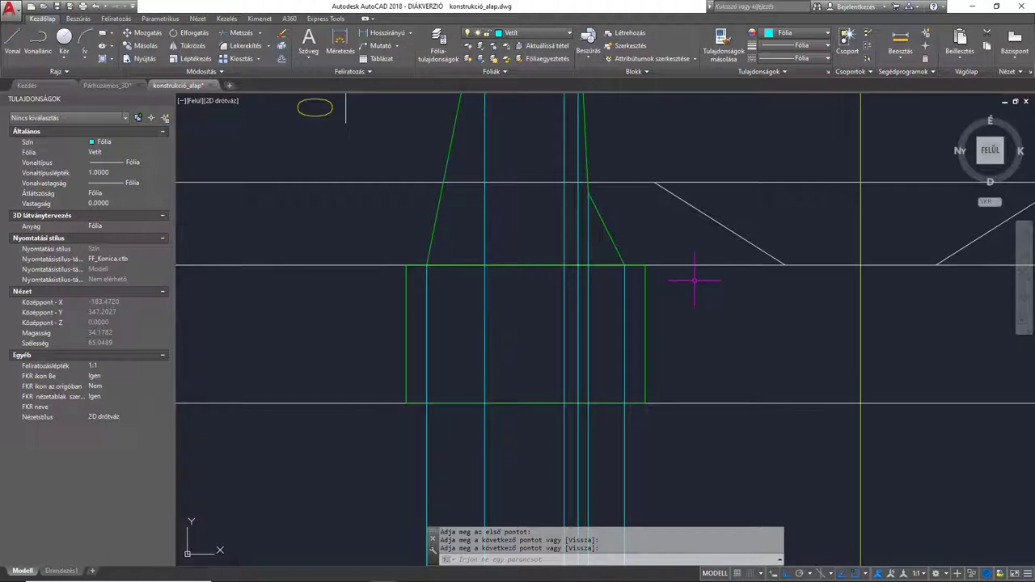
# Step: Trim the ends of the six projection lines that extend below the horizontal axis
pyautogui.scroll(-6, 650, 276)
pyautogui.moveTo(678, 383); pyautogui.dragTo(599, 141, button='middle')
pyautogui.moveTo(577, 349); pyautogui.dragTo(515, 403, button='middle')
pyautogui.moveTo(531, 369); pyautogui.dragTo(526, 384, button='middle')
pyautogui.write('me')
pyautogui.press('Return')
pyautogui.click(526, 421)
pyautogui.press('Return')
pyautogui.click(519, 440)
pyautogui.click(410, 439)
pyautogui.moveTo(539, 413); pyautogui.dragTo(504, 441, button='middle')
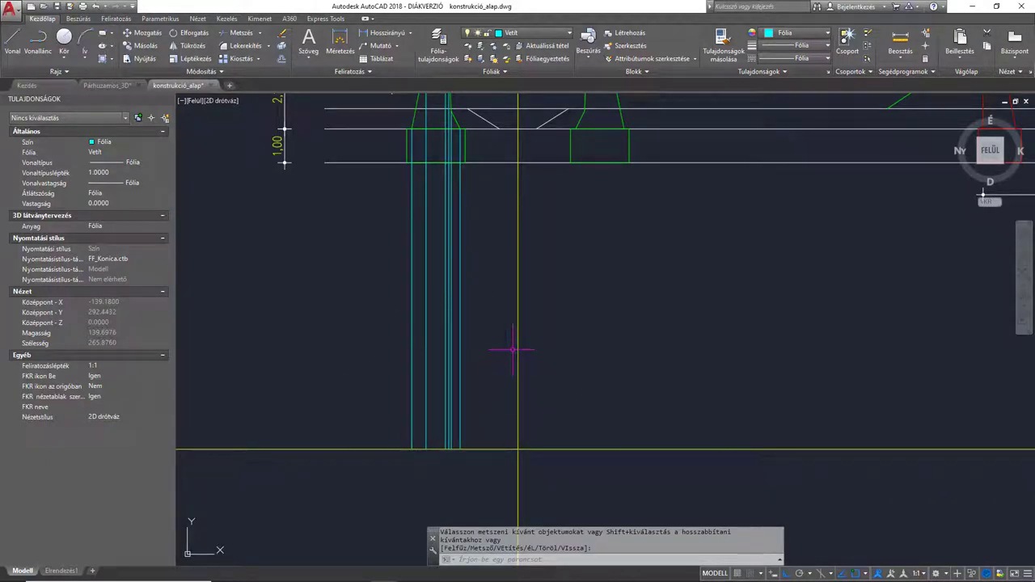
# Step: Check the length of the slab's bottom line in the roadway cross-section
pyautogui.scroll(-2, 566, 311)
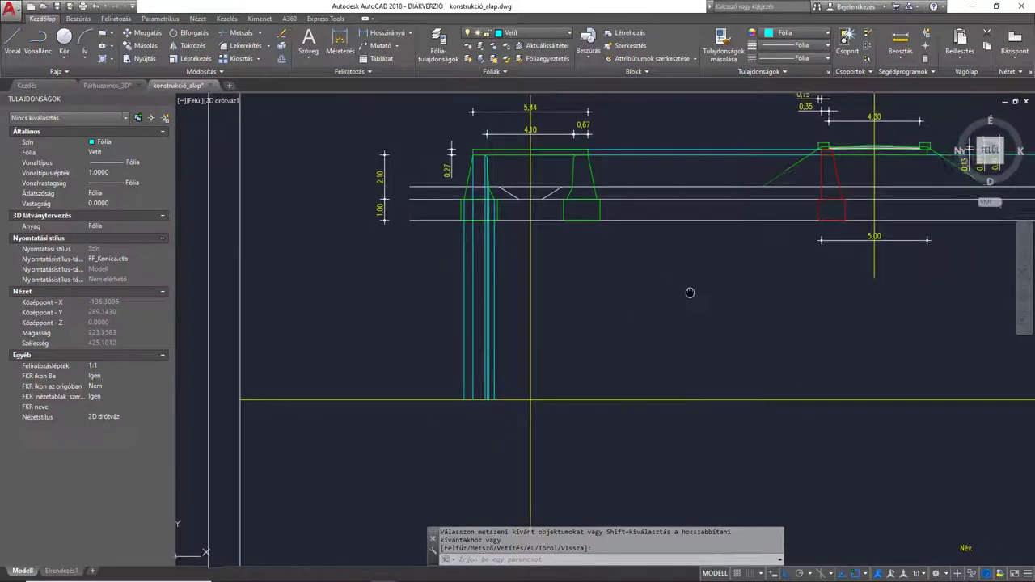
pyautogui.moveTo(693, 289); pyautogui.dragTo(456, 340, button='middle')
pyautogui.scroll(6, 659, 182)
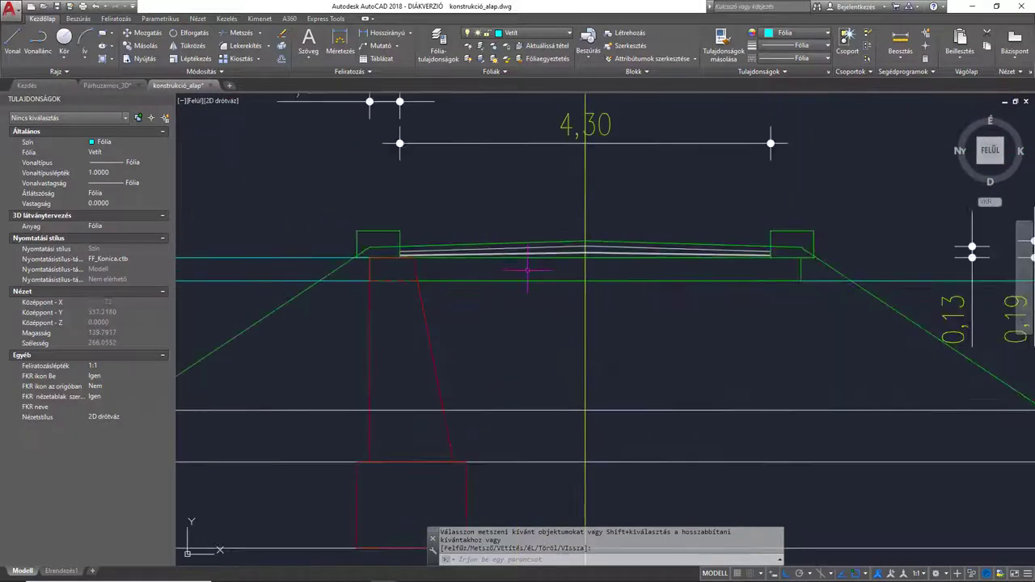
pyautogui.moveTo(515, 266); pyautogui.dragTo(502, 279, button='middle')
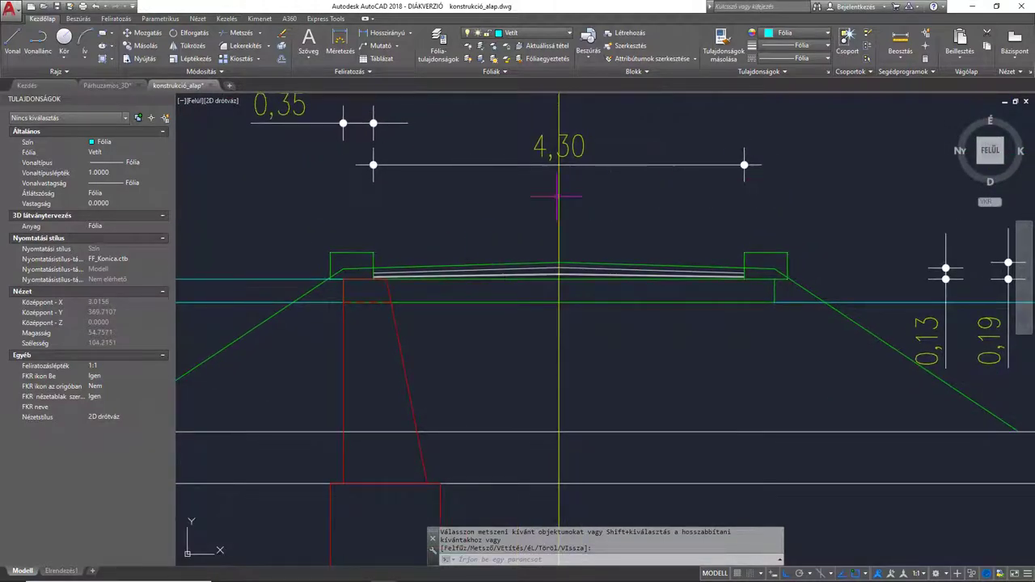
pyautogui.press('Escape')
pyautogui.click(493, 301)
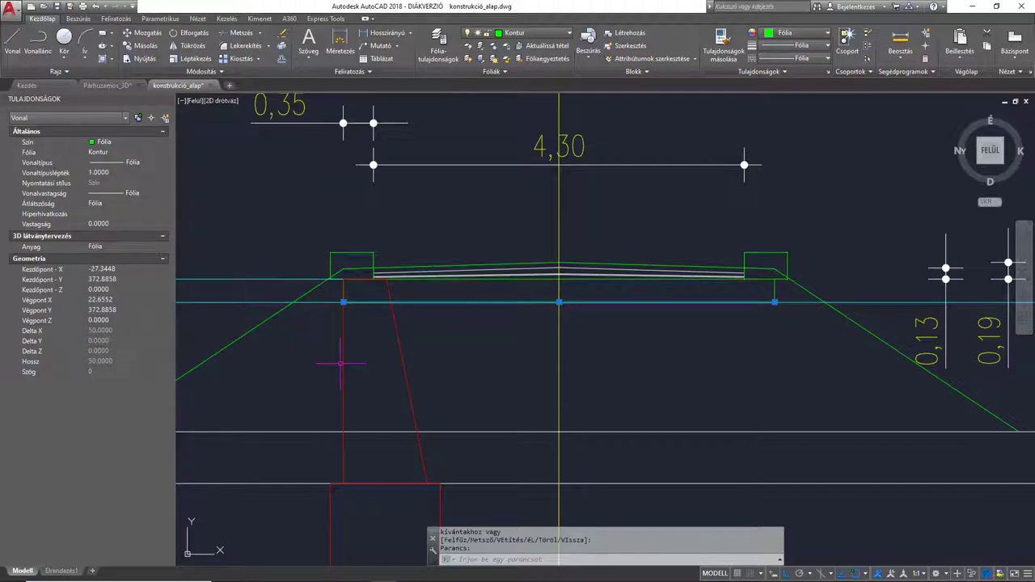
pyautogui.scroll(-4, 404, 316)
pyautogui.press('Escape')
pyautogui.scroll(-4, 591, 280)
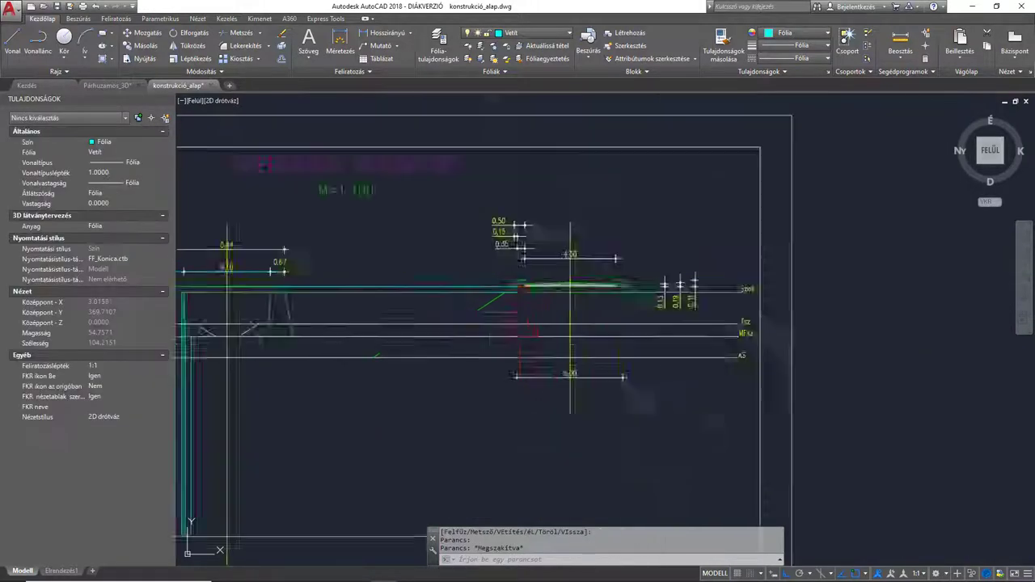
# Step: Offset the horizontal axis upward by 25 units
pyautogui.scroll(6, 497, 300)
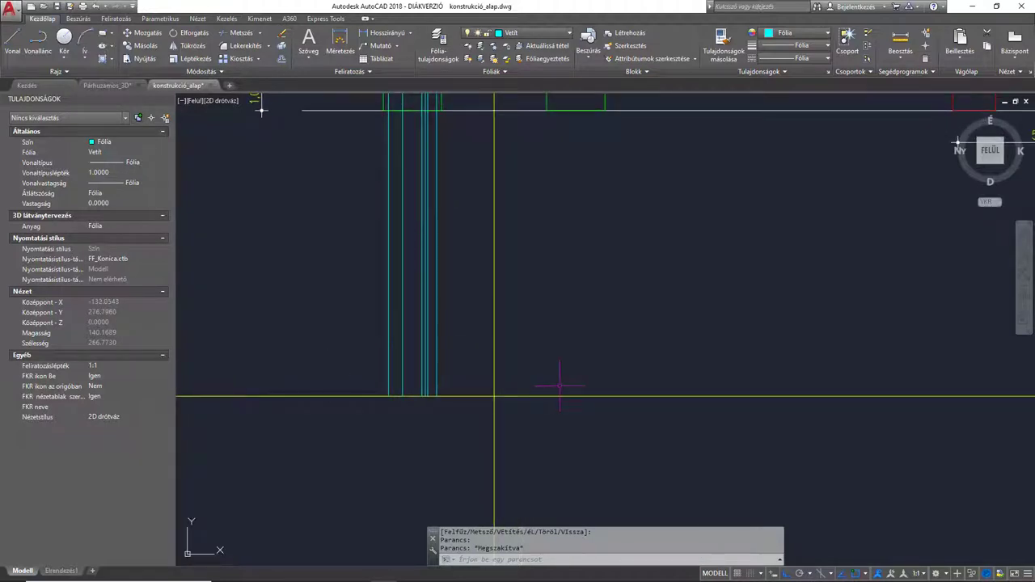
pyautogui.click(353, 396)
pyautogui.click(492, 365)
pyautogui.press('Escape')
pyautogui.moveTo(436, 396); pyautogui.dragTo(460, 418, button='middle')
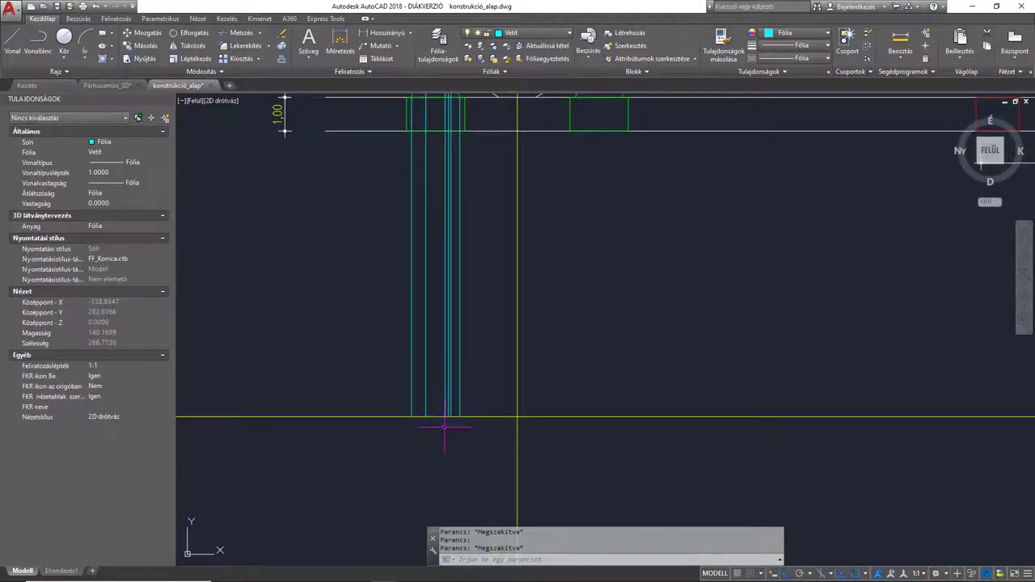
pyautogui.write('p')
pyautogui.press('Return')
pyautogui.write('25')
pyautogui.press('Return')
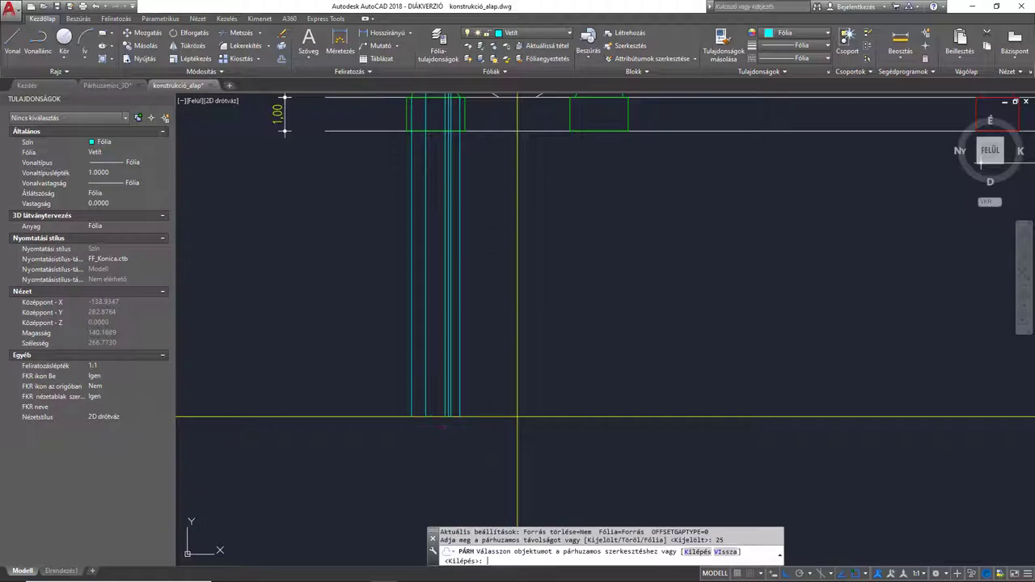
pyautogui.click(377, 418)
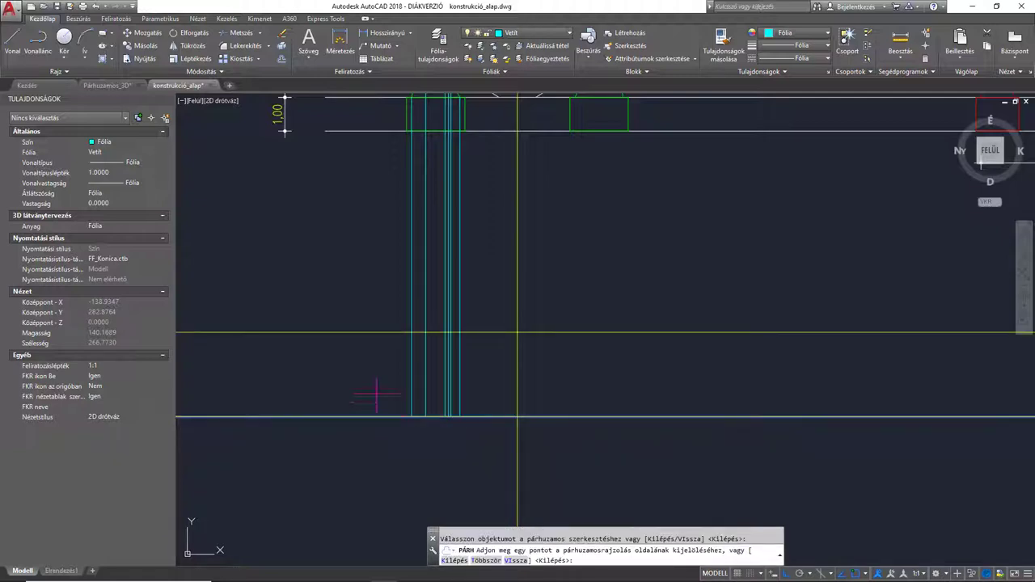
pyautogui.click(375, 300)
pyautogui.click(354, 413)
pyautogui.click(324, 433)
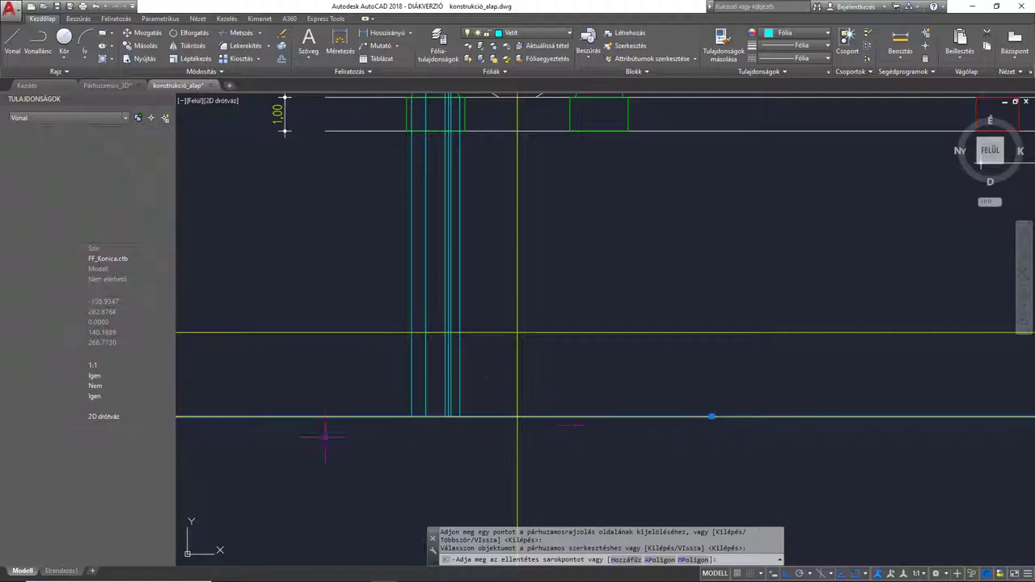
pyautogui.press('Escape')
# Step: Move the upper parallel copy of the horizontal axis to the Szerkeszt layer
pyautogui.click(498, 346)
pyautogui.click(487, 305)
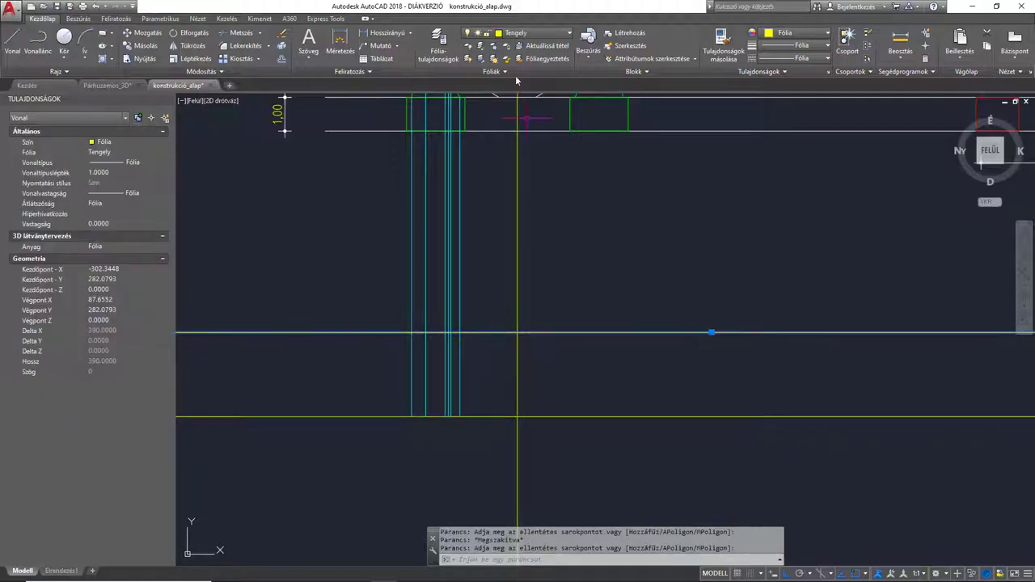
pyautogui.click(530, 34)
pyautogui.click(536, 124)
pyautogui.press('Escape')
pyautogui.moveTo(466, 337)
pyautogui.mouseDown(button='middle')
pyautogui.moveTo(476, 328)
pyautogui.moveTo(432, 348)
pyautogui.moveTo(438, 358)
pyautogui.mouseUp(button='middle')
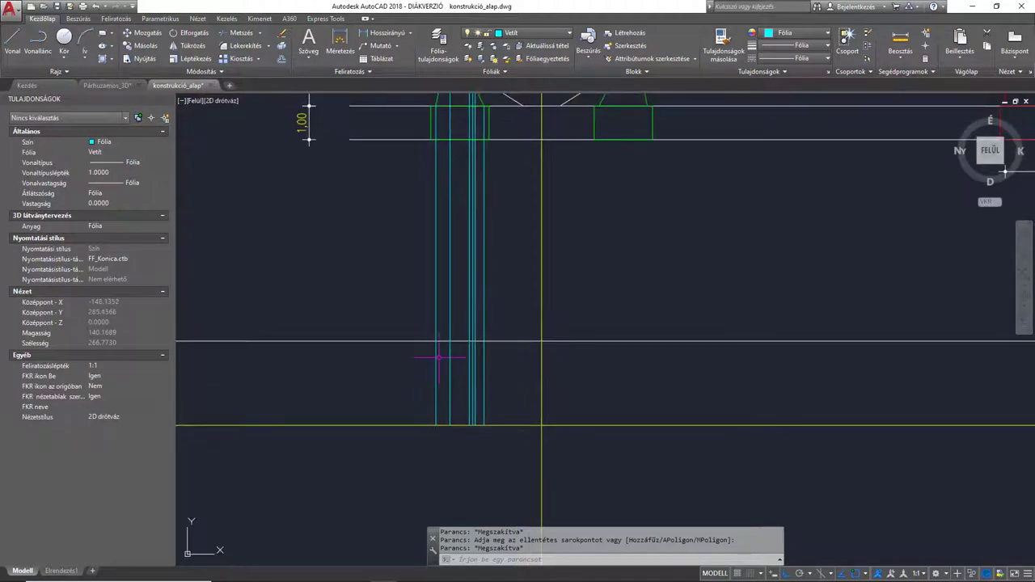
# Step: Trim off the portions of the projection lines that lie above the offset horizontal line
pyautogui.write('me')
pyautogui.press('Return')
pyautogui.click(496, 375)
pyautogui.click(493, 338)
pyautogui.press('Return')
pyautogui.click(501, 325)
pyautogui.click(405, 303)
pyautogui.press('Return')
pyautogui.moveTo(422, 344); pyautogui.dragTo(499, 314, button='middle')
pyautogui.scroll(-2, 523, 374)
pyautogui.moveTo(523, 374); pyautogui.dragTo(455, 360, button='middle')
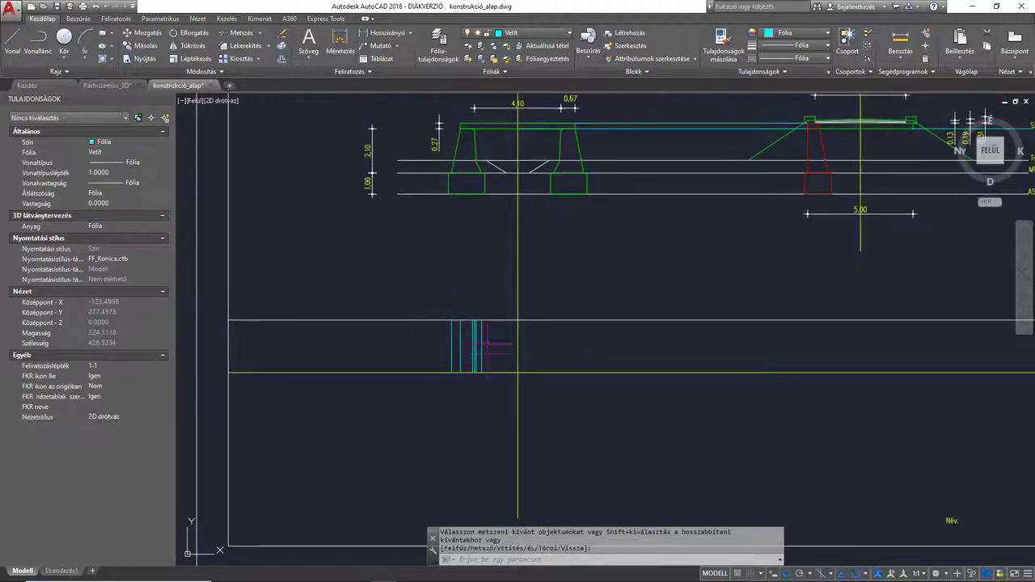
pyautogui.scroll(2, 489, 348)
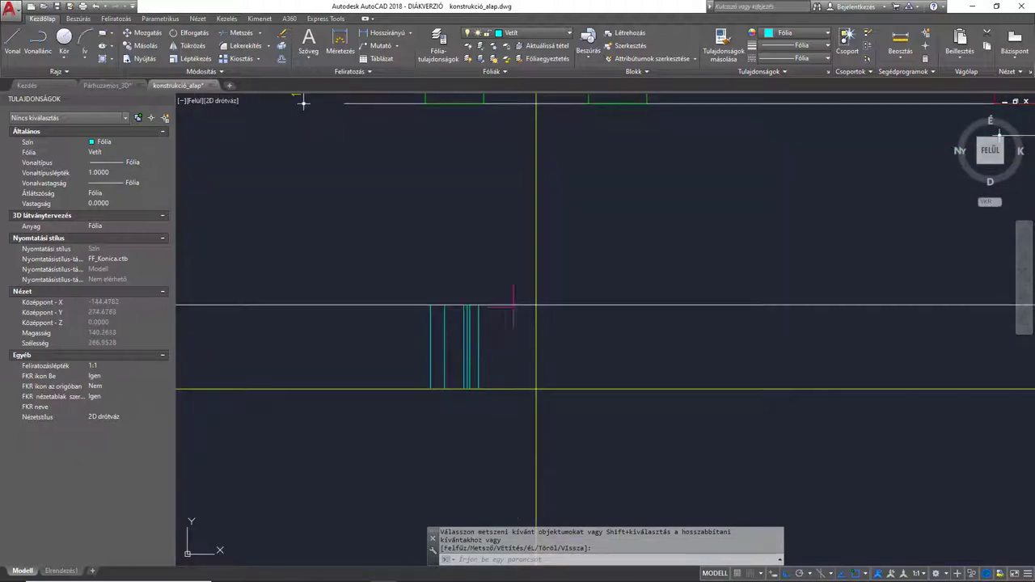
# Step: Trim both ends of the offset horizontal line back to the two outermost projection lines
pyautogui.press('Return')
pyautogui.write('me')
pyautogui.press('Return')
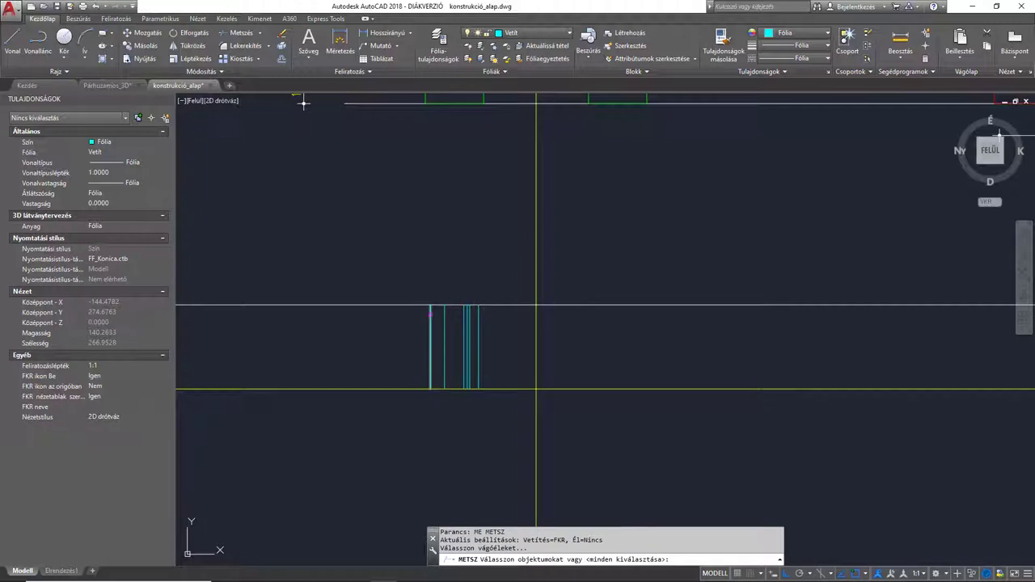
pyautogui.scroll(3, 430, 317)
pyautogui.click(430, 326)
pyautogui.click(554, 325)
pyautogui.press('Return')
pyautogui.click(587, 290)
pyautogui.click(410, 289)
pyautogui.press('Return')
pyautogui.scroll(-2, 407, 301)
pyautogui.moveTo(432, 305); pyautogui.dragTo(408, 310, button='middle')
# Step: Move the six trimmed vertical projection lines to the Szerkeszt layer
pyautogui.click(506, 374)
pyautogui.click(363, 351)
pyautogui.click(558, 34)
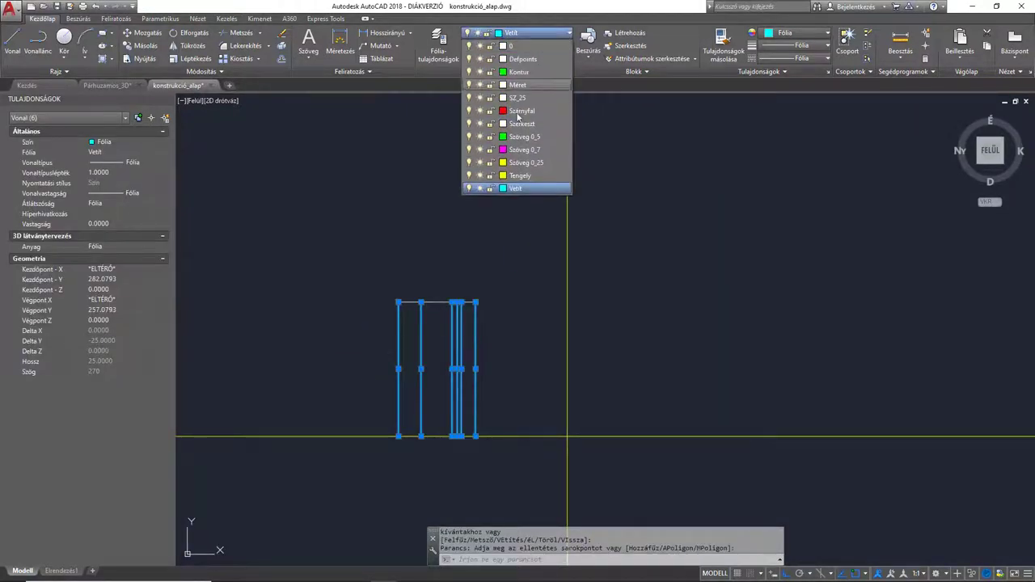
pyautogui.click(518, 126)
pyautogui.press('Escape')
# Step: Draw a projection line horizontally from the plan block's upper outer corner, turning vertically up to the outer foot of the red wing wall section
pyautogui.scroll(-2, 409, 331)
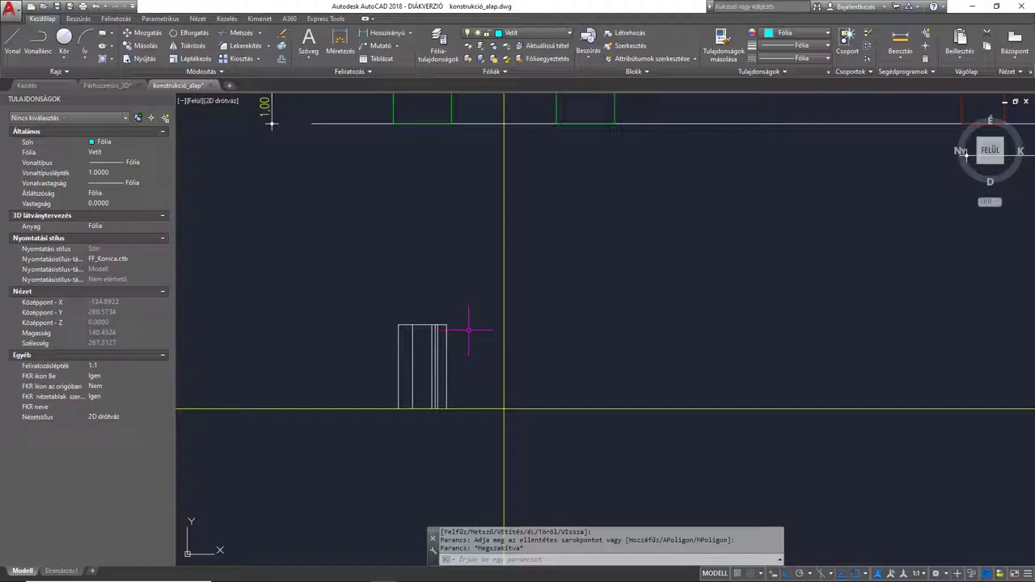
pyautogui.scroll(-2, 586, 285)
pyautogui.moveTo(625, 275); pyautogui.dragTo(455, 332, button='middle')
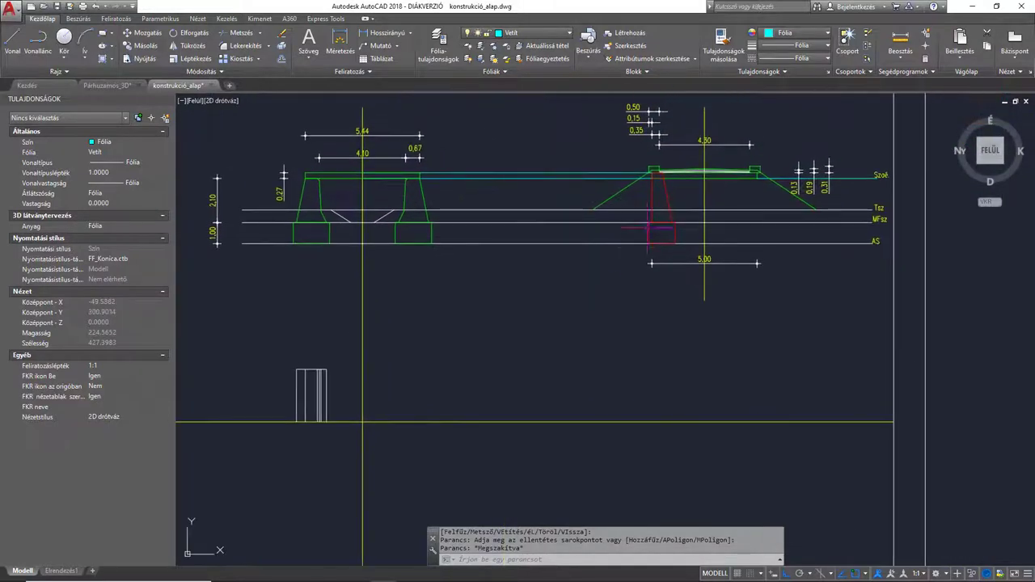
pyautogui.scroll(2, 675, 169)
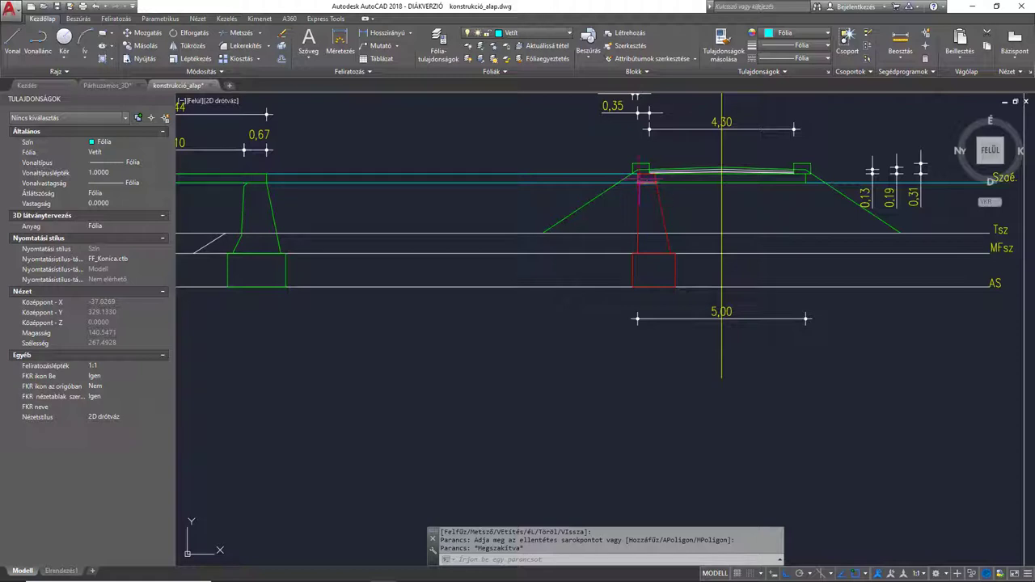
pyautogui.moveTo(618, 378)
pyautogui.mouseDown(button='middle')
pyautogui.moveTo(638, 342)
pyautogui.moveTo(736, 245)
pyautogui.mouseUp(button='middle')
pyautogui.moveTo(538, 341); pyautogui.dragTo(675, 324, button='middle')
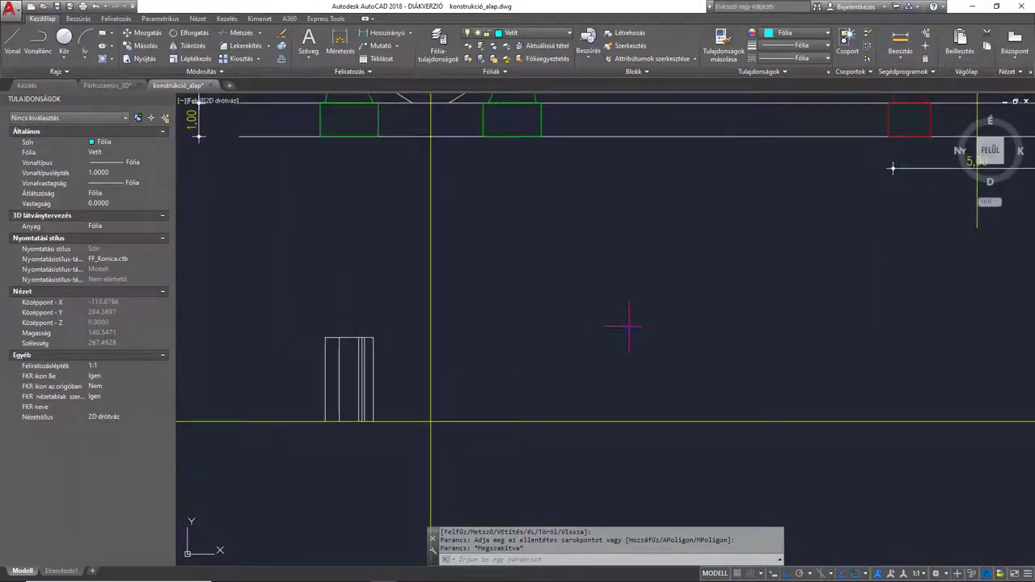
pyautogui.moveTo(805, 219)
pyautogui.mouseDown(button='middle')
pyautogui.moveTo(733, 267)
pyautogui.moveTo(713, 310)
pyautogui.mouseUp(button='middle')
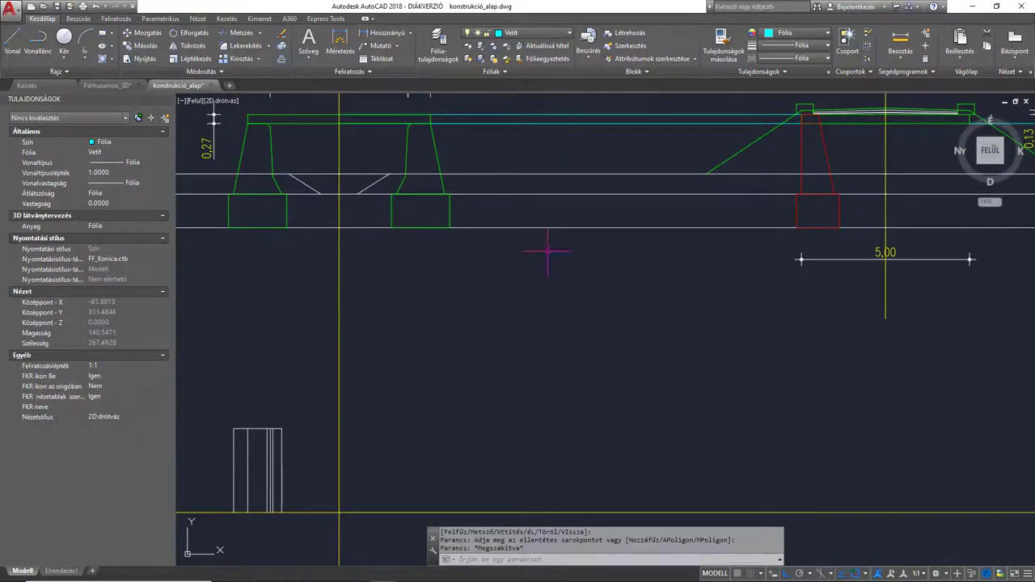
pyautogui.write('vo')
pyautogui.press('Return')
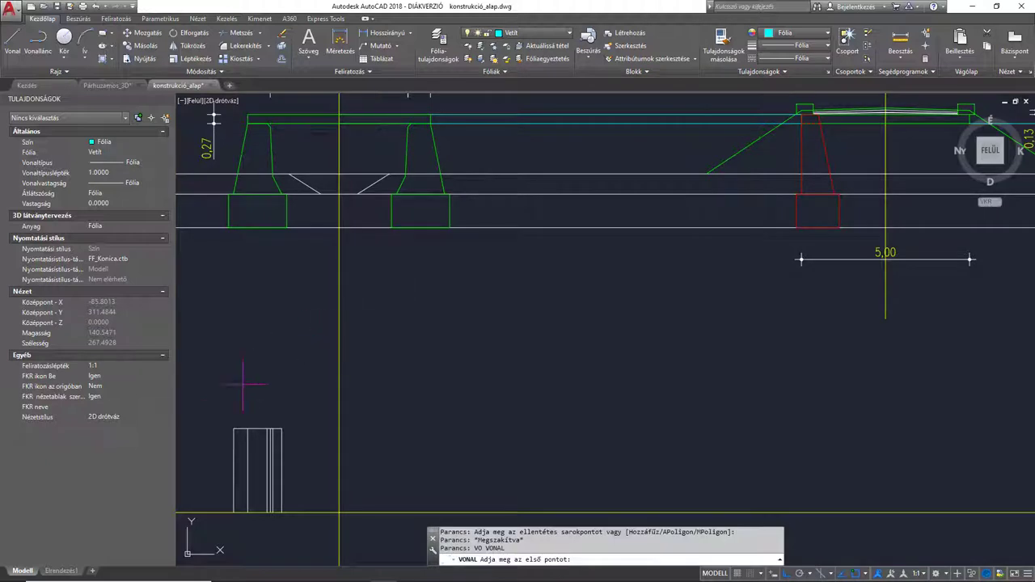
pyautogui.click(234, 428)
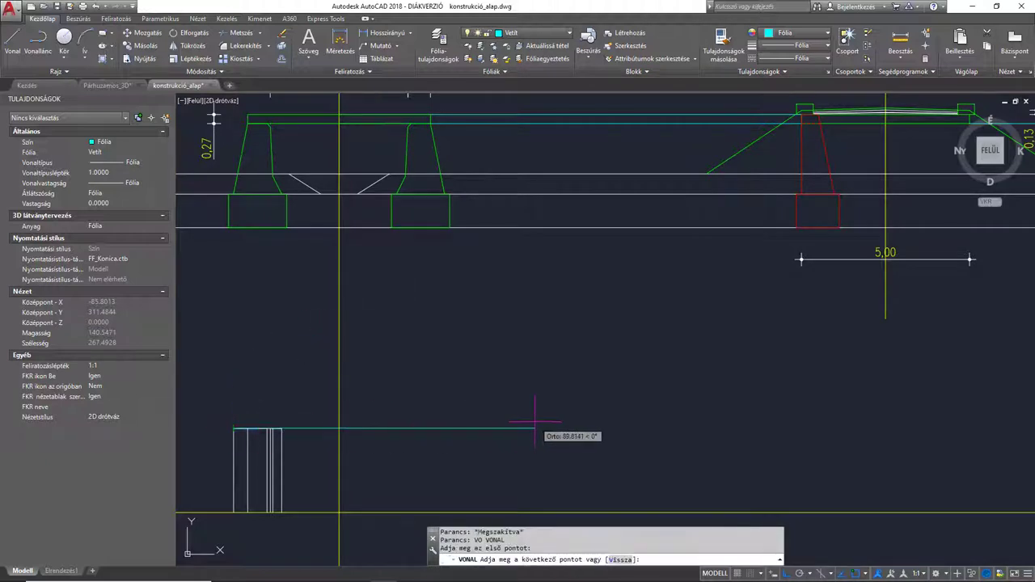
pyautogui.moveTo(704, 423); pyautogui.dragTo(677, 418, button='middle')
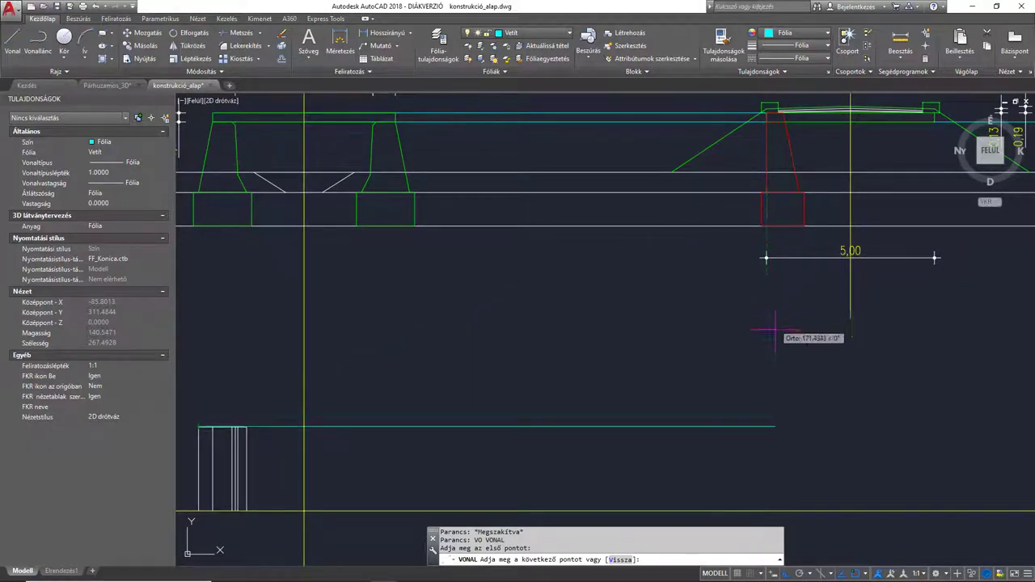
pyautogui.click(766, 426)
pyautogui.click(767, 194)
pyautogui.press('Escape')
# Step: Draw a vertical projection line from the wing wall section's upper inner corner down past the horizontal projection line
pyautogui.moveTo(784, 263); pyautogui.dragTo(756, 242, button='middle')
pyautogui.moveTo(702, 272); pyautogui.dragTo(750, 281, button='middle')
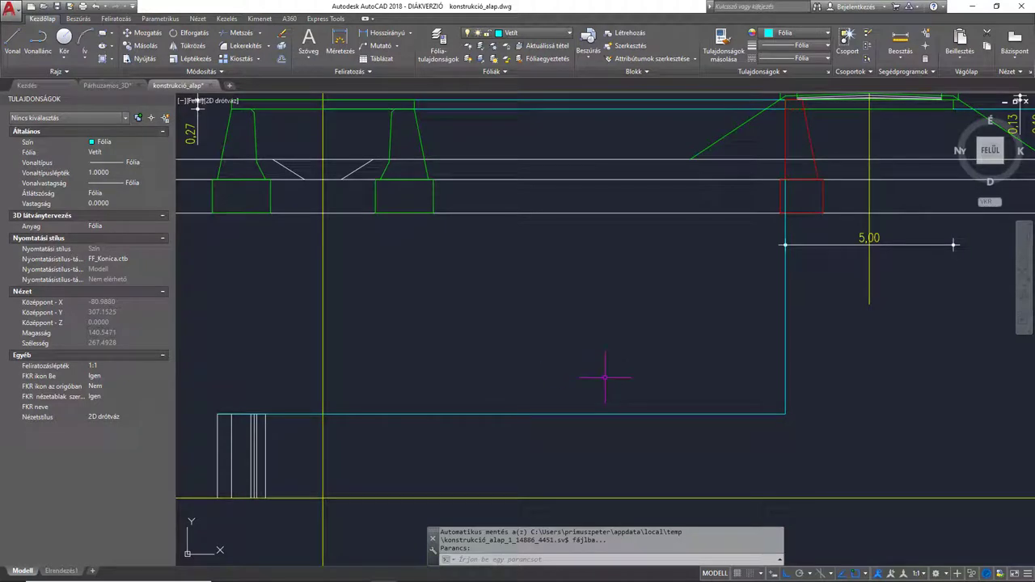
pyautogui.scroll(6, 716, 139)
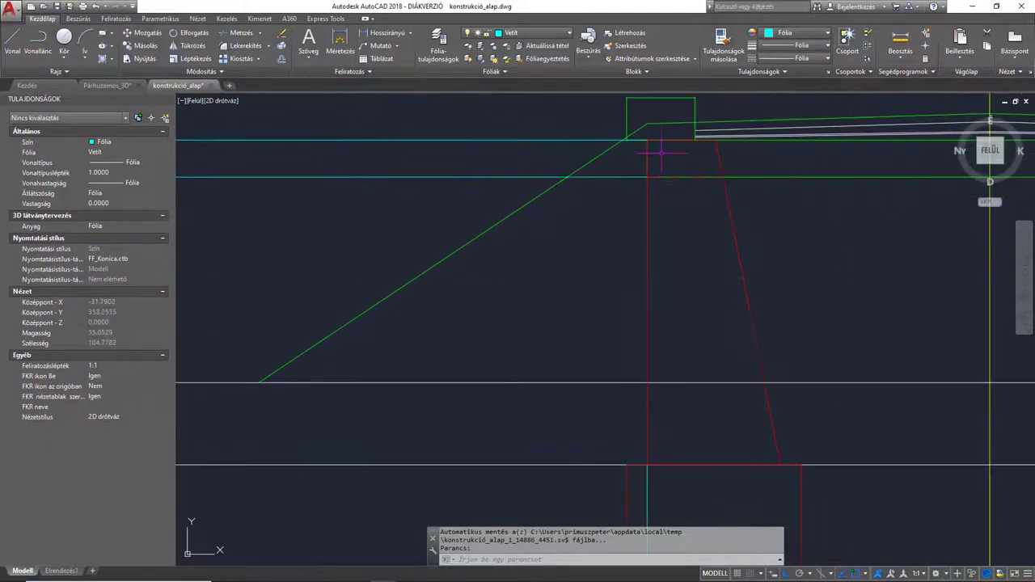
pyautogui.write('l')
pyautogui.press('Return')
pyautogui.click(716, 139)
pyautogui.scroll(-5, 703, 266)
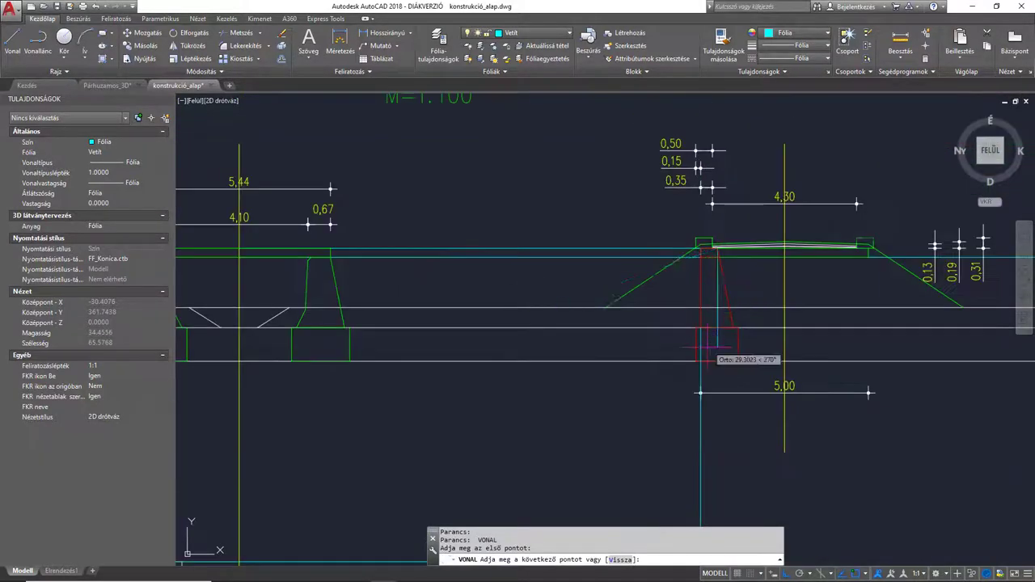
pyautogui.scroll(5, 712, 347)
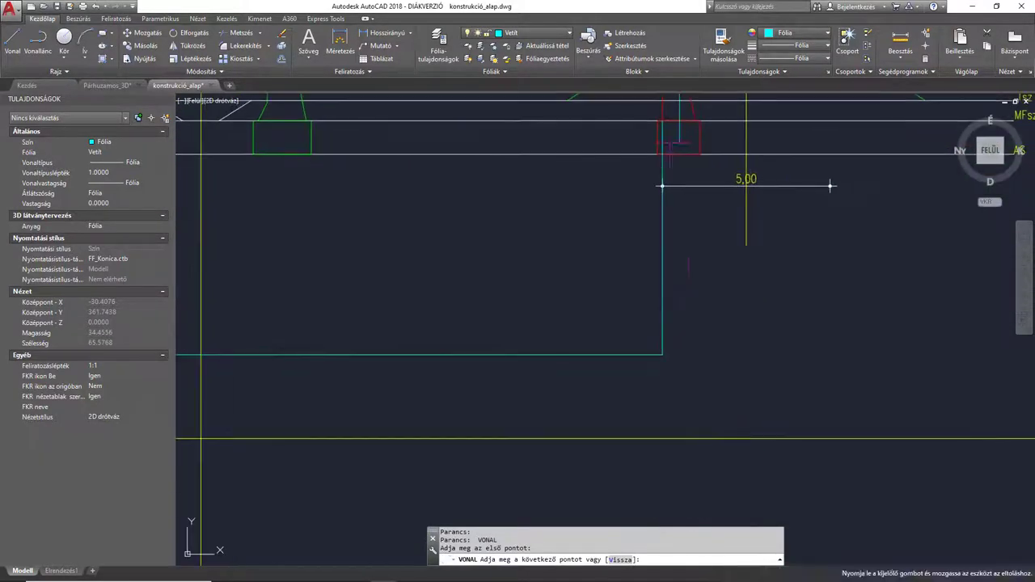
pyautogui.click(711, 377)
pyautogui.press('Return')
# Step: Draw a circle centred on the projection line's corner, with its radius set perpendicular to the second vertical projection line
pyautogui.moveTo(678, 357); pyautogui.dragTo(639, 369, button='middle')
pyautogui.write('k')
pyautogui.press('Return')
pyautogui.scroll(4, 631, 372)
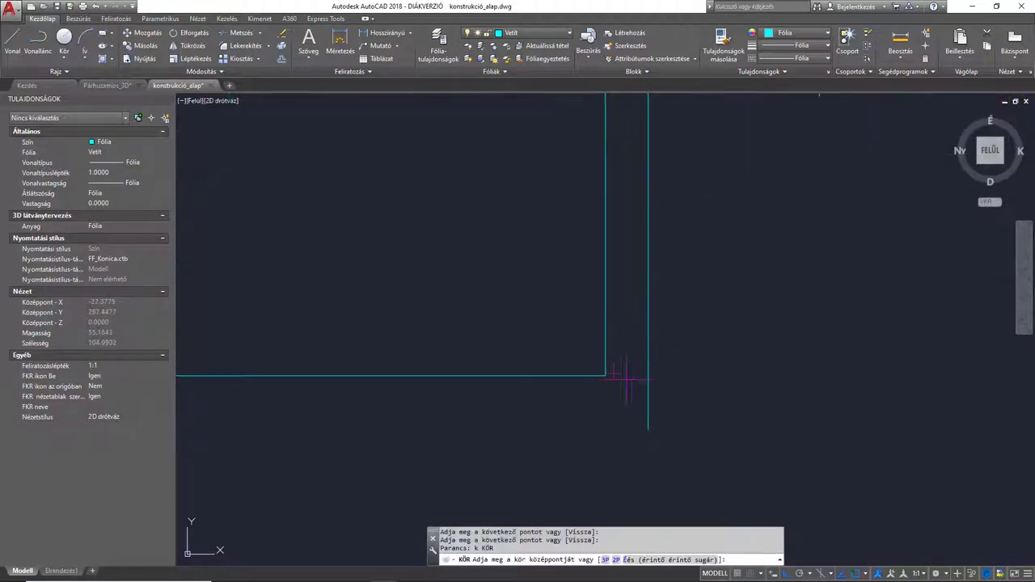
pyautogui.click(606, 375)
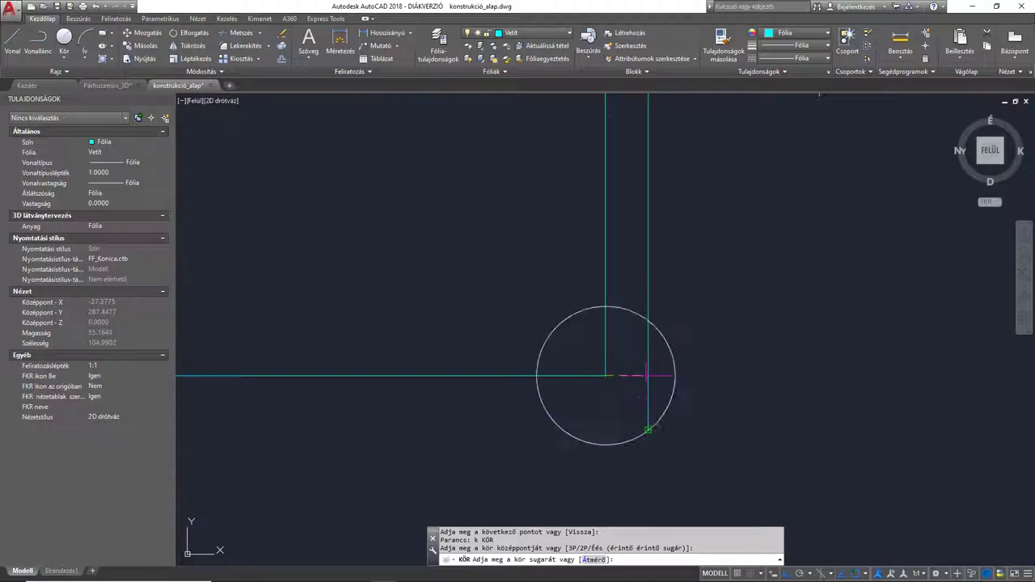
pyautogui.keyDown('shift'); pyautogui.rightClick(647, 375); pyautogui.keyUp('shift')
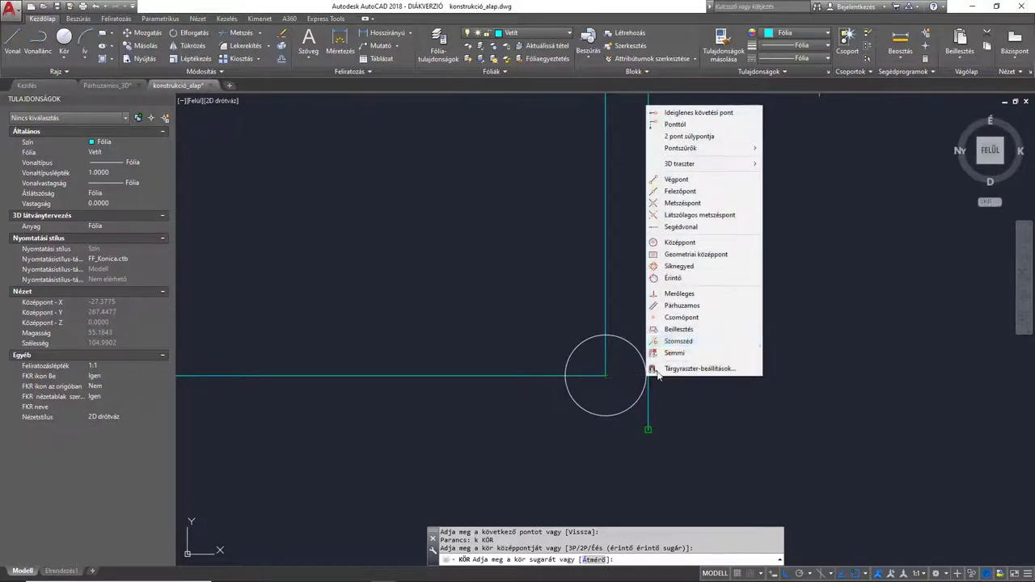
pyautogui.click(671, 299)
pyautogui.click(649, 374)
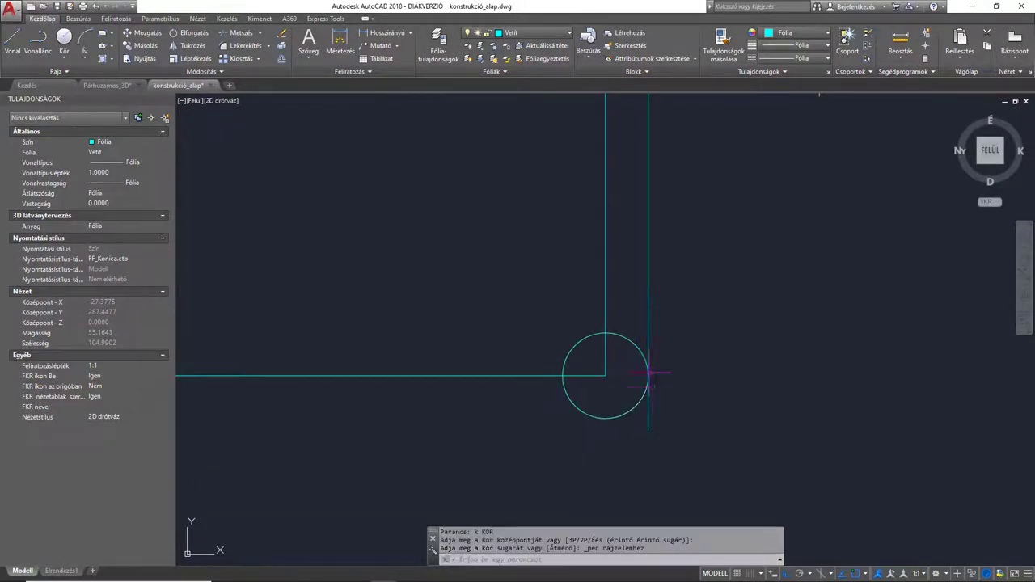
# Step: Shorten the second vertical projection line to the level of the circle's lowest quadrant, and delete the circle
pyautogui.click(649, 429)
pyautogui.click(648, 429)
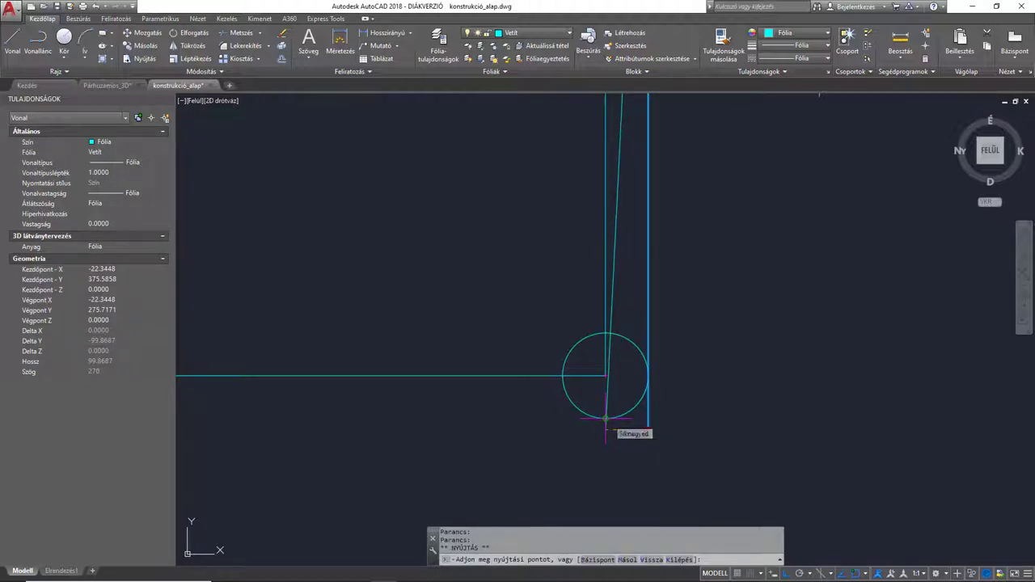
pyautogui.press('Escape')
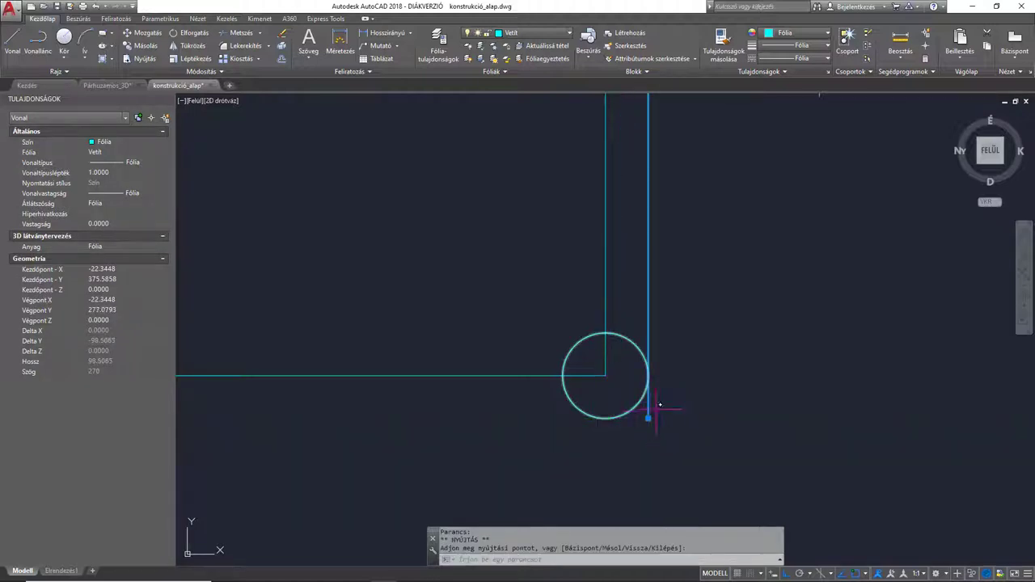
pyautogui.press('Escape')
pyautogui.click(623, 417)
pyautogui.press('Delete')
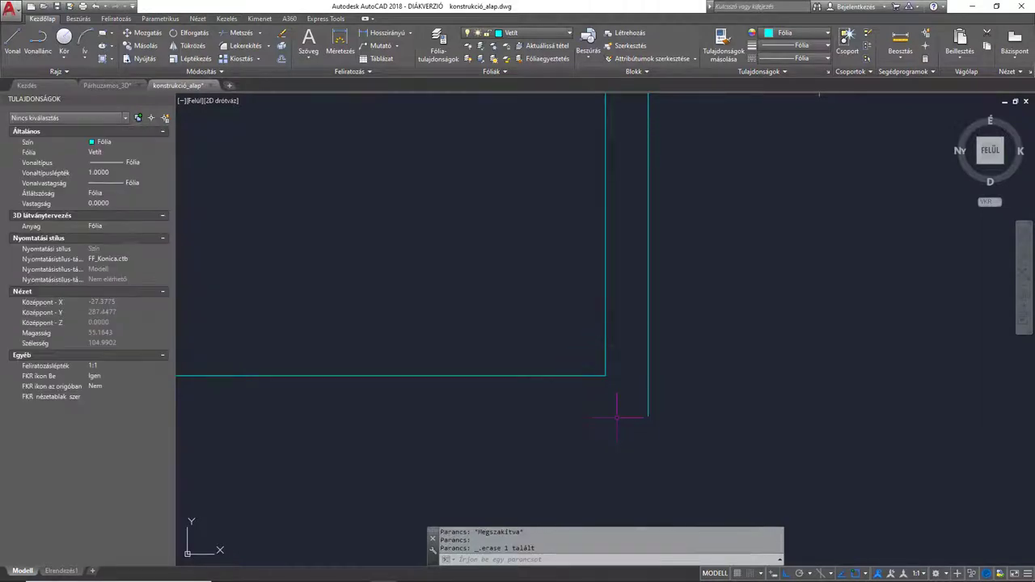
# Step: Draw a horizontal projection line from the second vertical line's lower end across and past the plan block
pyautogui.write('vo')
pyautogui.press('Return')
pyautogui.click(648, 418)
pyautogui.scroll(-4, 440, 438)
pyautogui.moveTo(439, 437); pyautogui.dragTo(764, 371, button='middle')
pyautogui.scroll(2, 381, 370)
pyautogui.moveTo(382, 370); pyautogui.dragTo(547, 373, button='middle')
pyautogui.click(283, 408)
pyautogui.press('Return')
# Step: Draw a third vertical projection line from the lower end of the wing wall's sloping edge down to the second horizontal line's level
pyautogui.scroll(-3, 467, 393)
pyautogui.moveTo(782, 343); pyautogui.dragTo(485, 402, button='middle')
pyautogui.moveTo(735, 317); pyautogui.dragTo(625, 371, button='middle')
pyautogui.scroll(6, 579, 223)
pyautogui.scroll(2, 607, 320)
pyautogui.press('Return')
pyautogui.click(607, 296)
pyautogui.scroll(-4, 608, 419)
pyautogui.moveTo(616, 413); pyautogui.dragTo(663, 177, button='middle')
pyautogui.scroll(-2, 663, 177)
pyautogui.scroll(2, 682, 359)
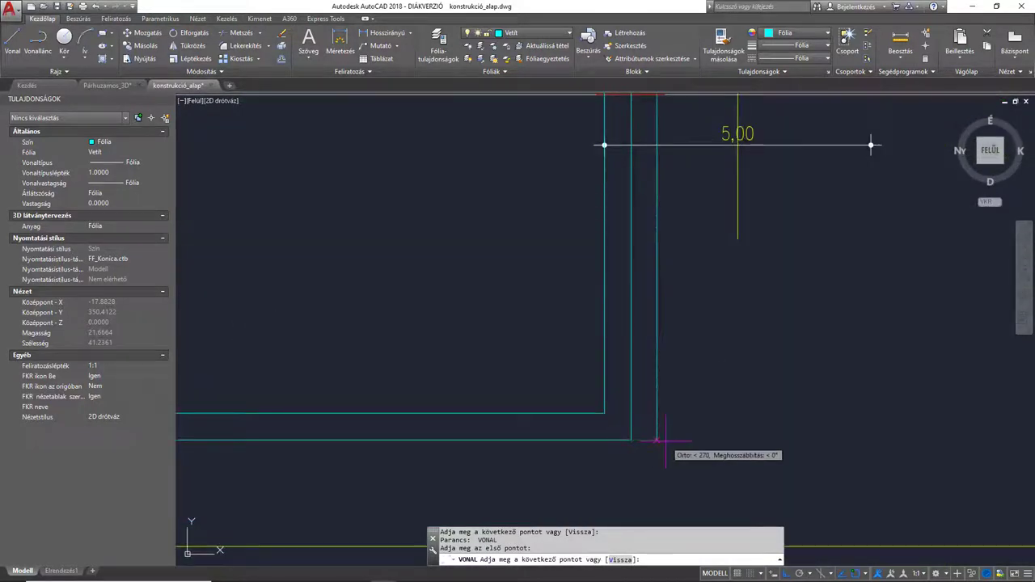
pyautogui.press('Escape')
# Step: Draw a circle centred on the second projection line's corner, with its radius reaching the third vertical line
pyautogui.moveTo(663, 448); pyautogui.dragTo(640, 432, button='middle')
pyautogui.write('k')
pyautogui.press('Return')
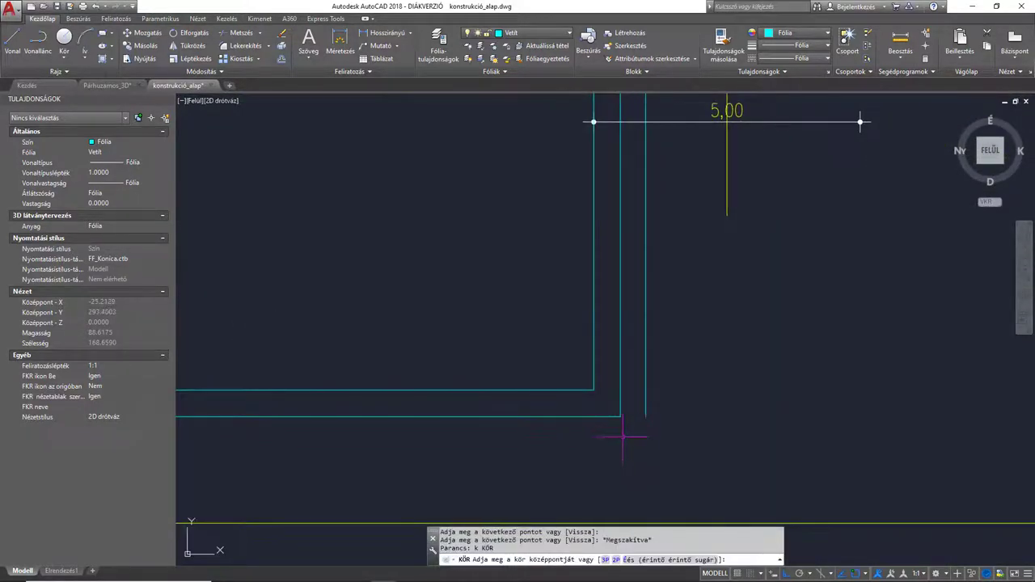
pyautogui.click(620, 417)
pyautogui.scroll(2, 646, 428)
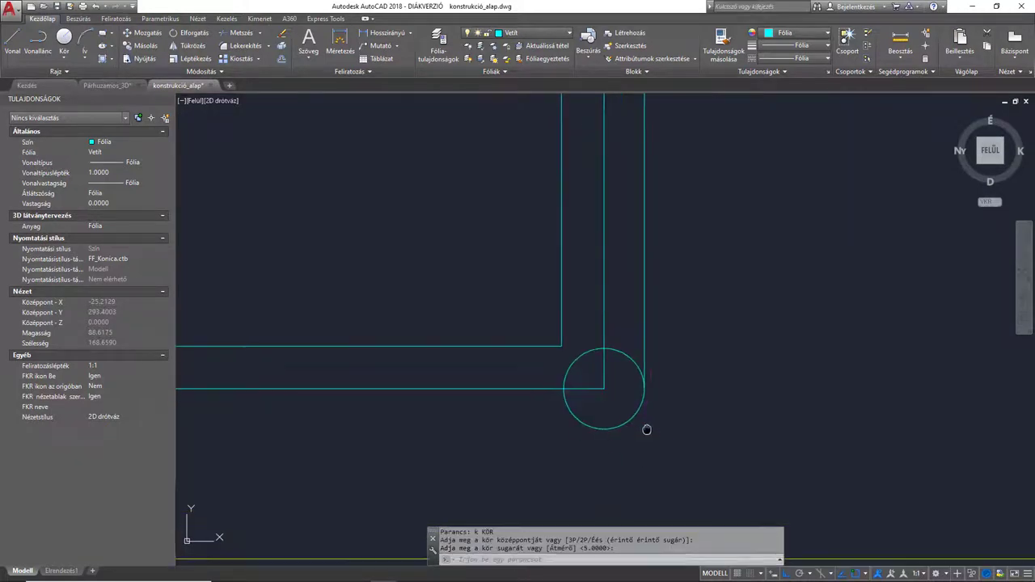
# Step: Extend the third vertical projection line down to the level of the circle's lowest quadrant, and delete the circle
pyautogui.click(643, 344)
pyautogui.click(645, 337)
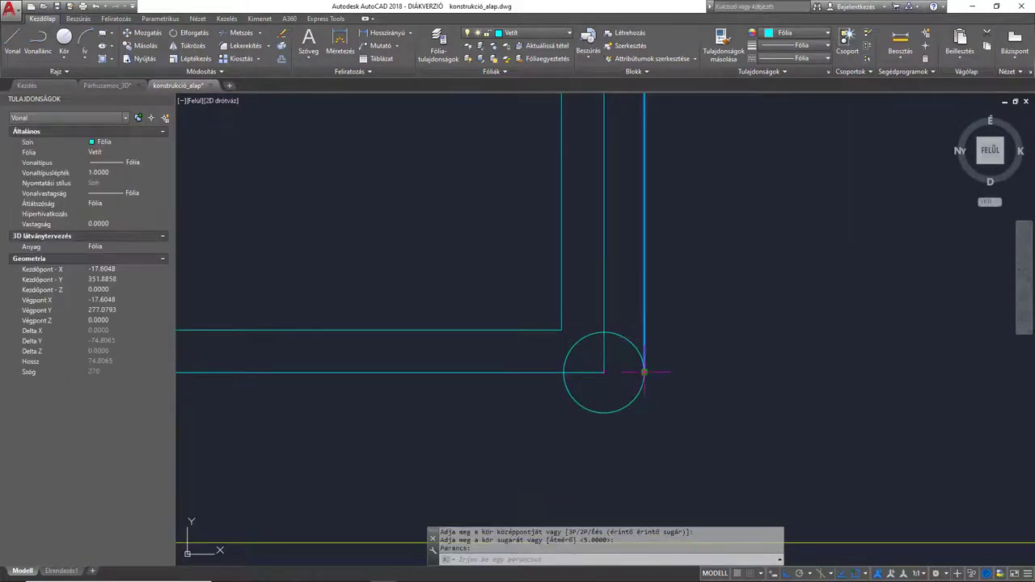
pyautogui.click(643, 373)
pyautogui.click(645, 413)
pyautogui.press('Escape')
pyautogui.click(608, 417)
pyautogui.press('Delete')
# Step: Draw a horizontal projection line from the third vertical line's lower end across and past the plan block
pyautogui.write('vo')
pyautogui.press('Return')
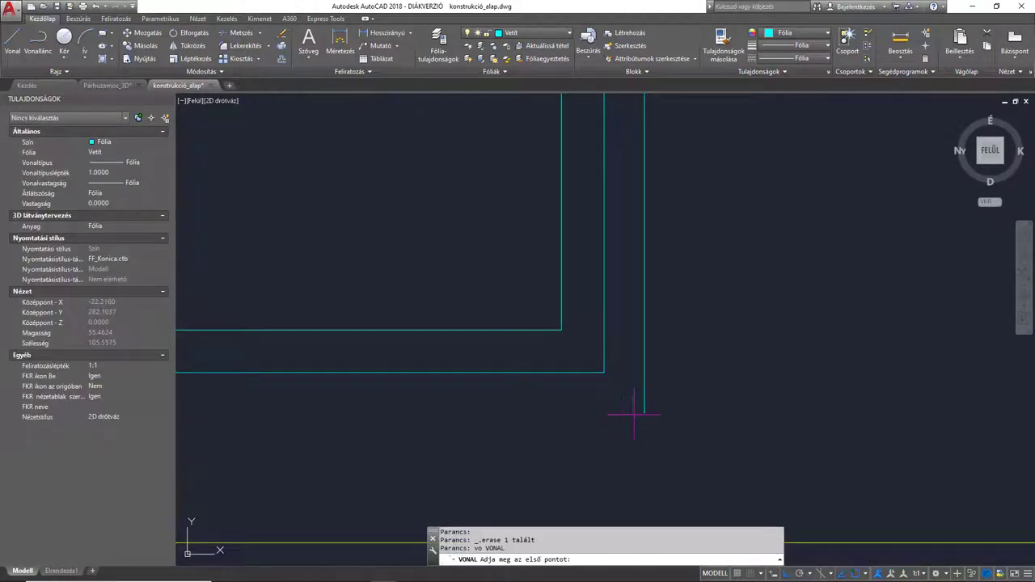
pyautogui.click(644, 412)
pyautogui.scroll(-5, 785, 388)
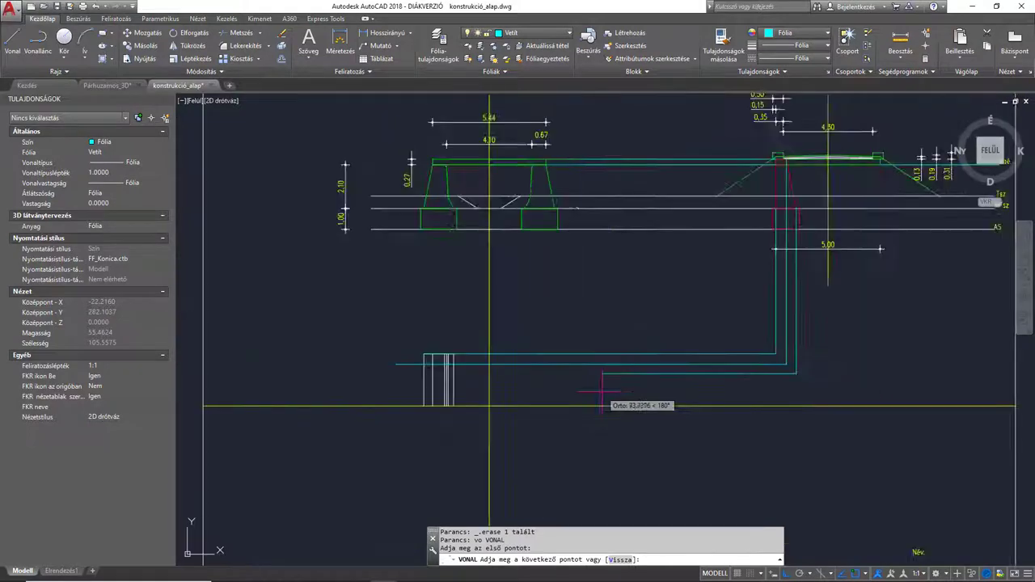
pyautogui.scroll(5, 608, 392)
pyautogui.click(315, 416)
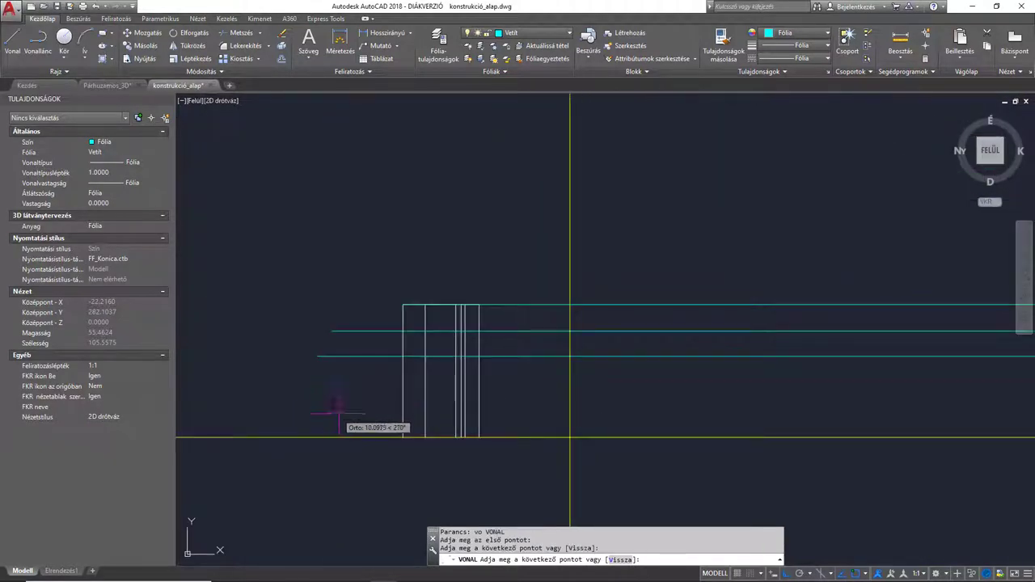
pyautogui.press('Escape')
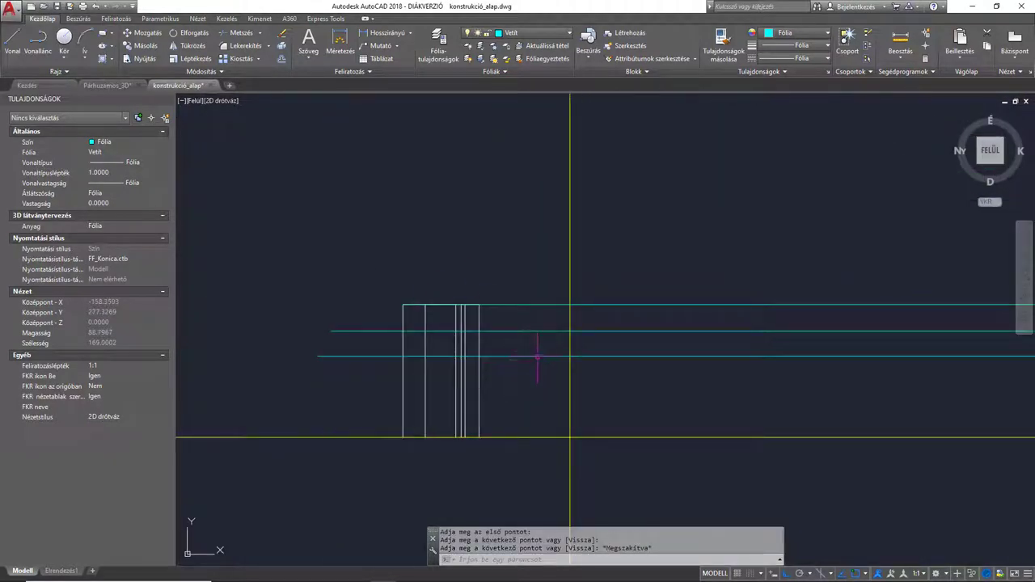
# Step: Stretch the uppermost horizontal projection line beyond the plan block's outer edge
pyautogui.moveTo(490, 356); pyautogui.dragTo(522, 370, button='middle')
pyautogui.click(554, 318)
pyautogui.click(434, 319)
pyautogui.click(267, 319)
pyautogui.press('Escape')
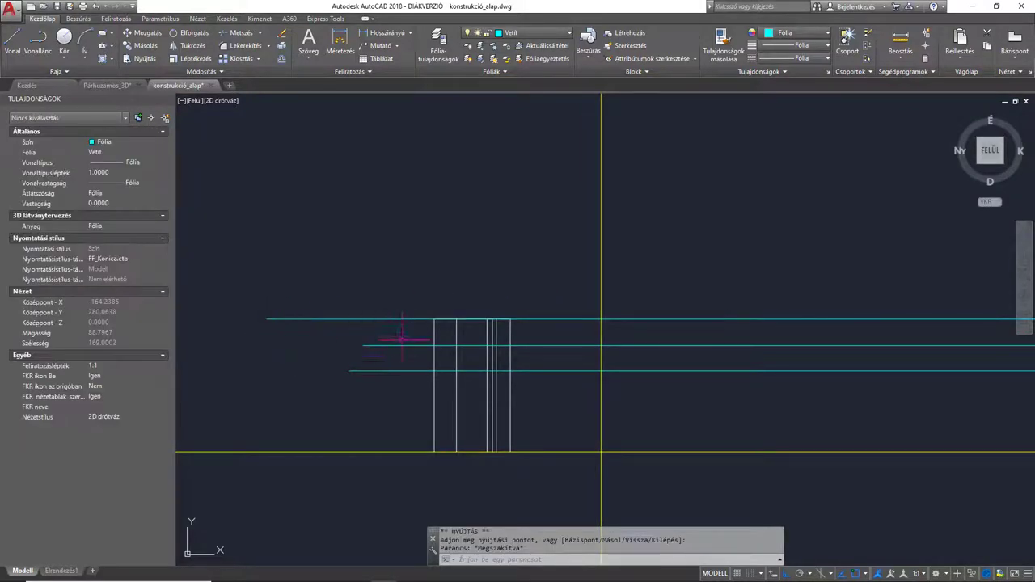
# Step: Trim the three horizontal projection lines at the plan block's vertical edge nearest the vertical axis, removing the portions toward the cross section
pyautogui.moveTo(483, 329); pyautogui.dragTo(453, 316, button='middle')
pyautogui.click(480, 404)
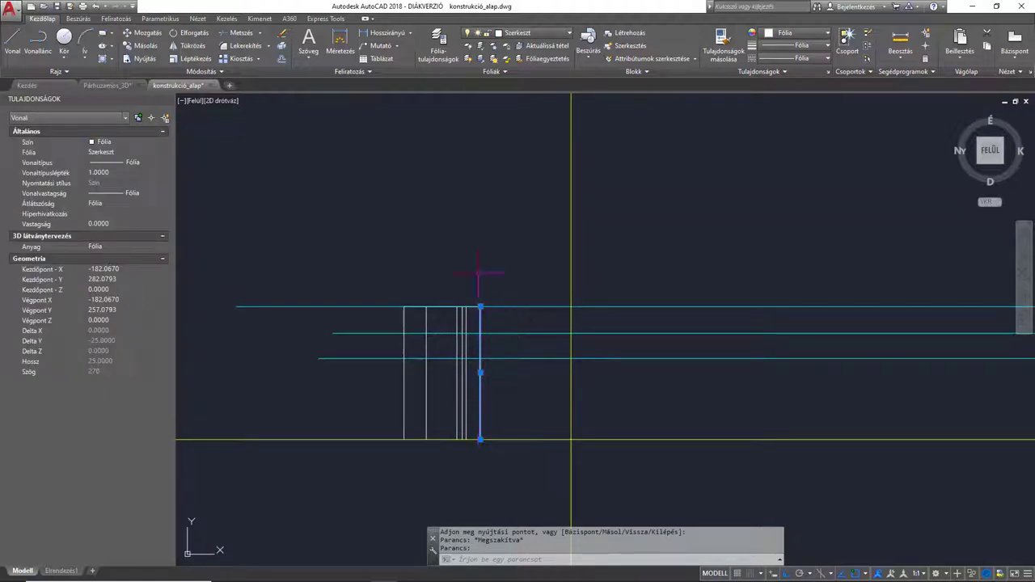
pyautogui.press('Escape')
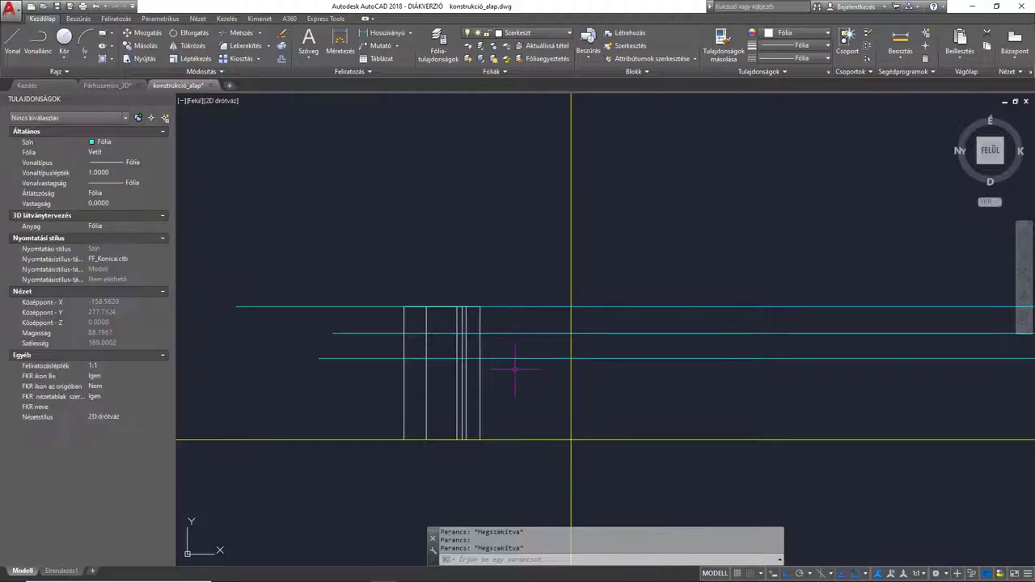
pyautogui.write('me')
pyautogui.press('Return')
pyautogui.click(480, 372)
pyautogui.press('Return')
pyautogui.click(546, 373)
pyautogui.click(515, 275)
pyautogui.press('Return')
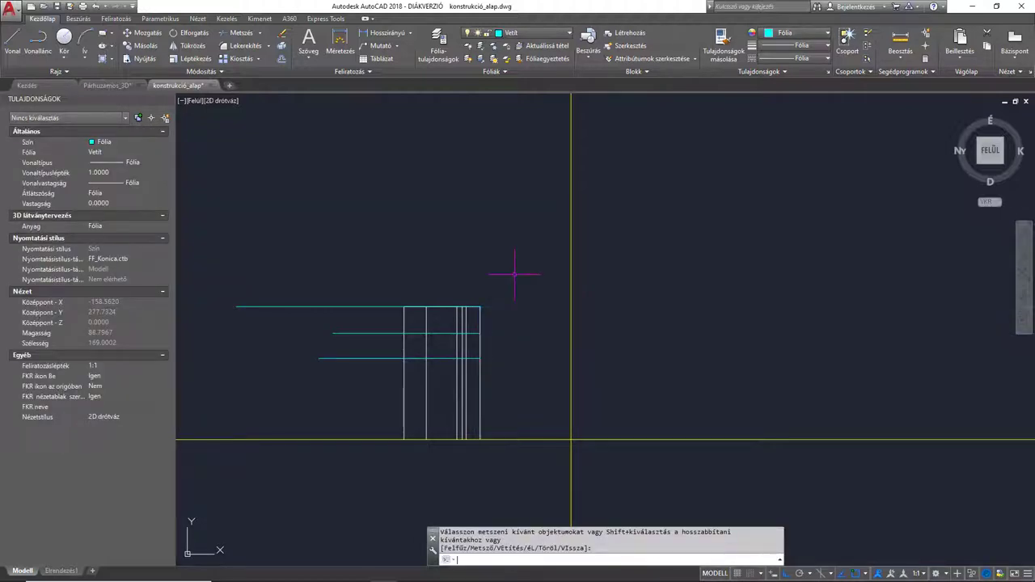
# Step: Delete the three vertical projection lines below the wing wall in the cross section
pyautogui.scroll(-5, 516, 276)
pyautogui.moveTo(827, 198); pyautogui.dragTo(673, 282, button='middle')
pyautogui.scroll(2, 674, 282)
pyautogui.click(714, 312)
pyautogui.click(644, 308)
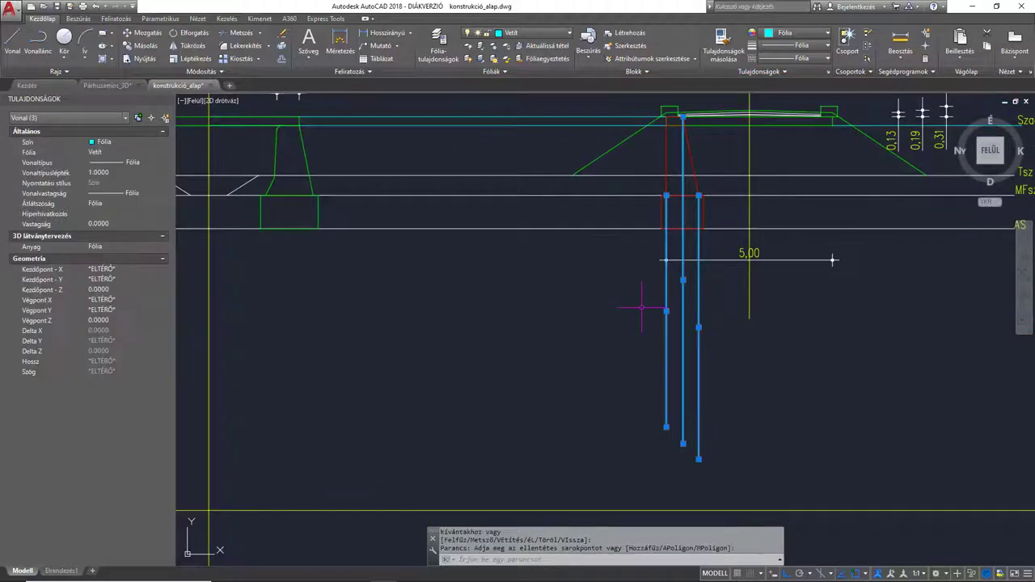
pyautogui.press('Delete')
# Step: Examine the projected lines in the plan view and the embankment slope line beside the wing wall in the cross section
pyautogui.moveTo(699, 214); pyautogui.dragTo(892, 206, button='middle')
pyautogui.moveTo(400, 329); pyautogui.dragTo(589, 281, button='middle')
pyautogui.moveTo(377, 355); pyautogui.dragTo(390, 352, button='middle')
pyautogui.moveTo(466, 316); pyautogui.dragTo(405, 345, button='middle')
pyautogui.scroll(2, 418, 402)
pyautogui.moveTo(419, 402); pyautogui.dragTo(435, 370, button='middle')
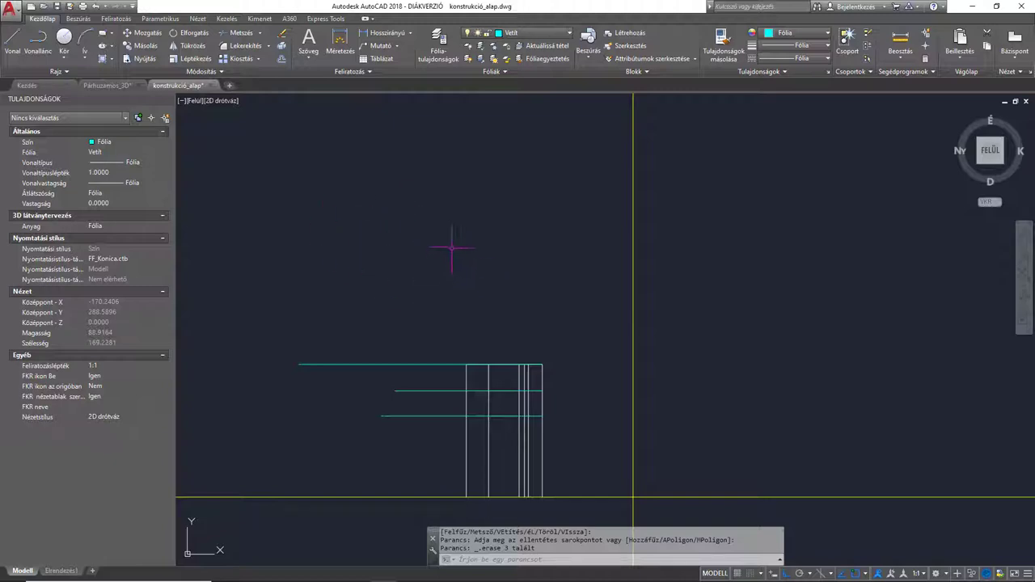
pyautogui.scroll(-2, 449, 268)
pyautogui.moveTo(584, 192); pyautogui.dragTo(437, 383, button='middle')
pyautogui.moveTo(735, 282); pyautogui.dragTo(594, 324, button='middle')
pyautogui.click(694, 294)
pyautogui.click(684, 281)
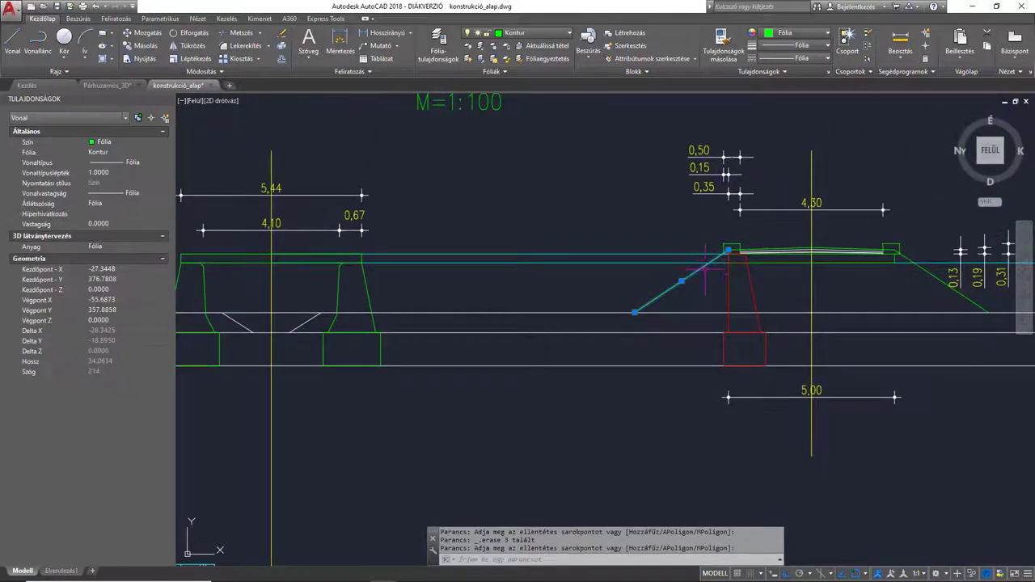
pyautogui.moveTo(730, 267)
pyautogui.mouseDown(button='middle')
pyautogui.moveTo(794, 235)
pyautogui.moveTo(720, 273)
pyautogui.mouseUp(button='middle')
pyautogui.press('Escape')
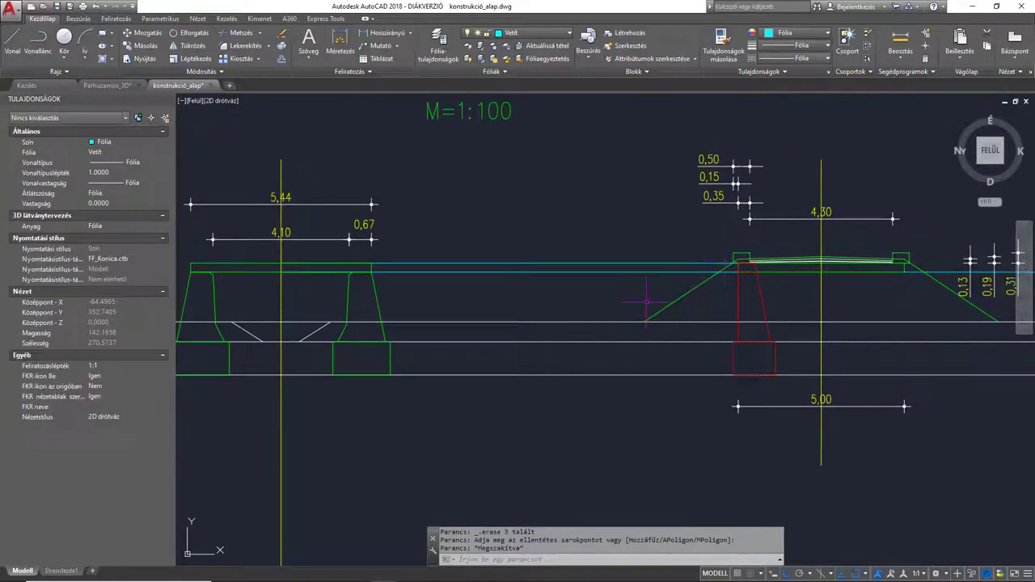
# Step: Examine the embankment slope, the abutment and the earth cone beside the wing wall in the Párhuzamos_3D model
pyautogui.moveTo(576, 302); pyautogui.dragTo(632, 288, button='middle')
pyautogui.scroll(-4, 753, 309)
pyautogui.scroll(4, 578, 372)
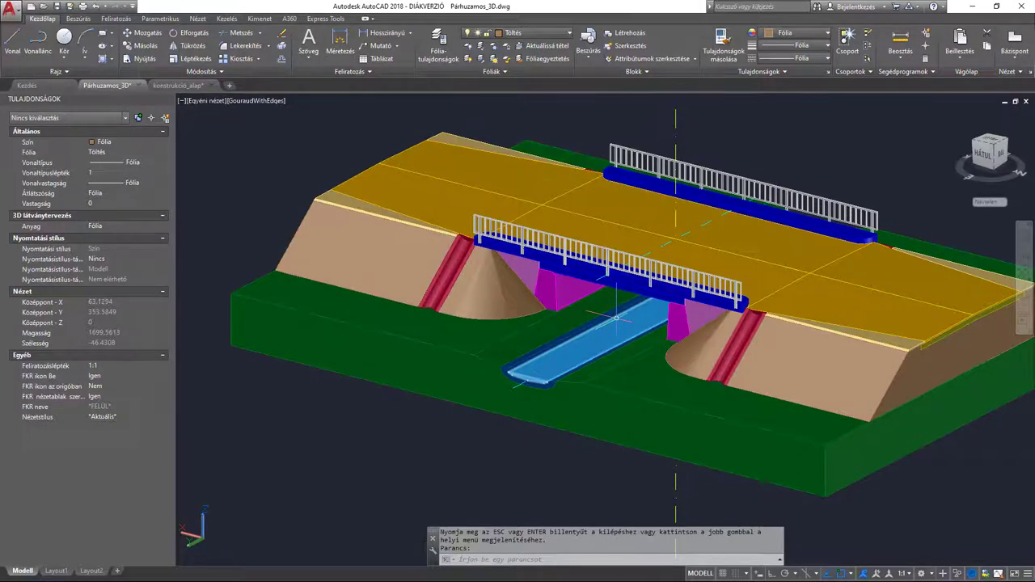
pyautogui.scroll(3, 488, 296)
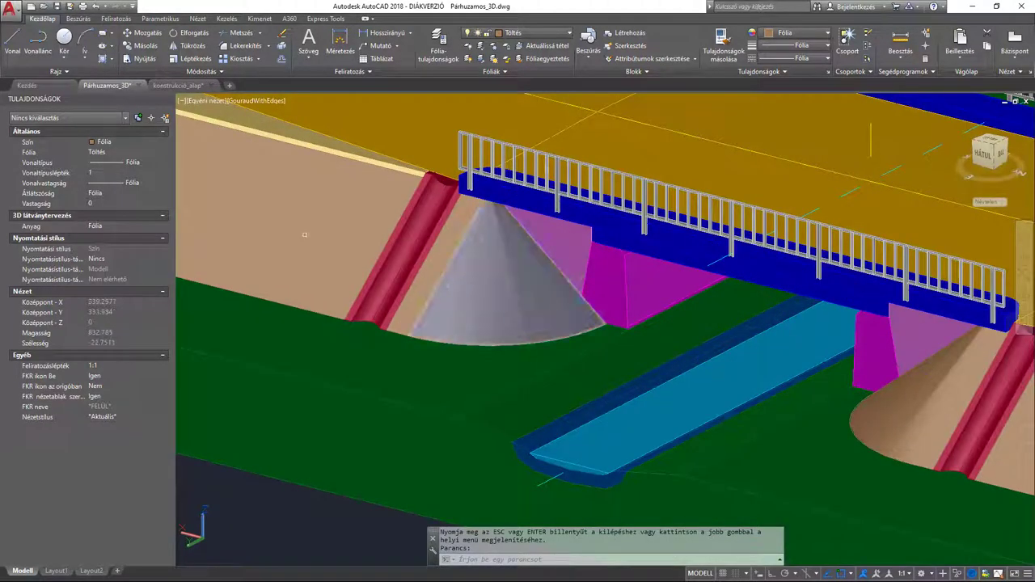
pyautogui.click(314, 219)
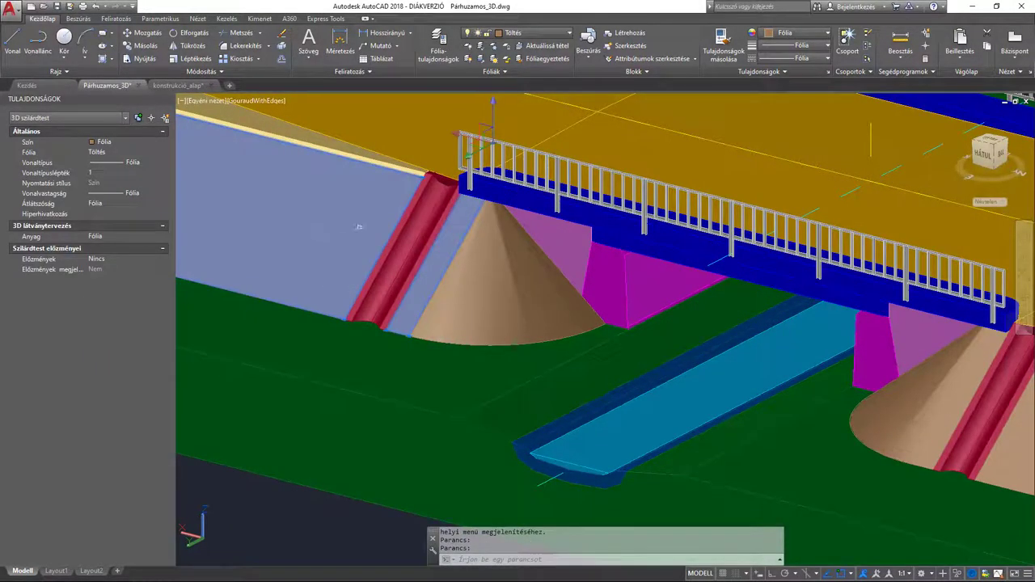
pyautogui.moveTo(358, 231); pyautogui.dragTo(402, 280, button='middle')
pyautogui.press('Escape')
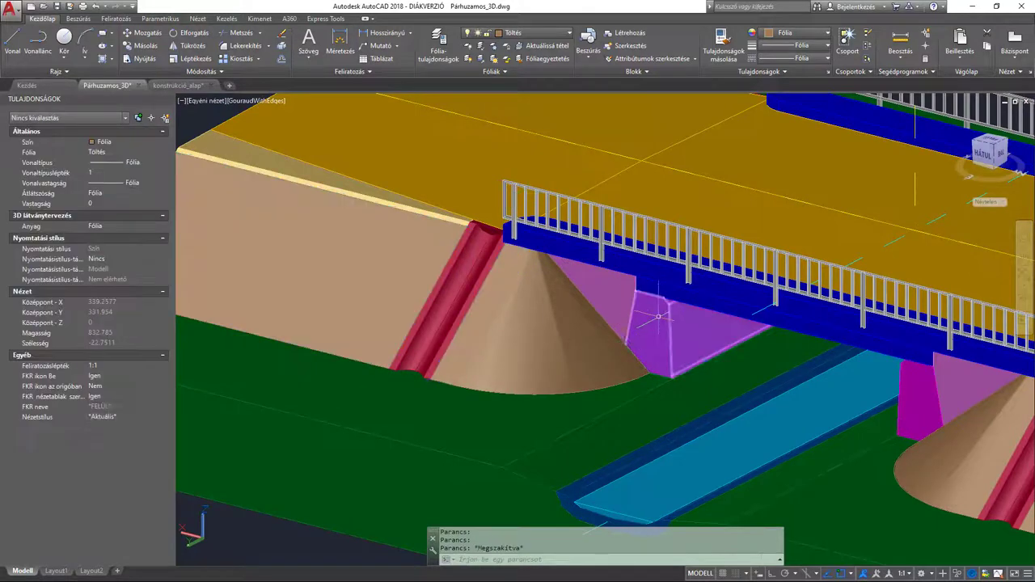
pyautogui.click(611, 291)
pyautogui.press('Escape')
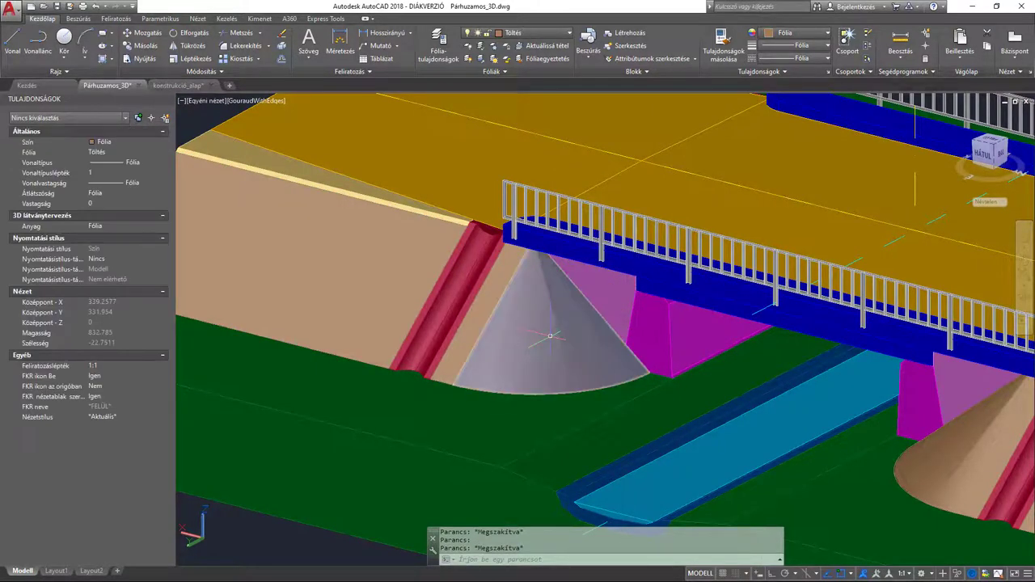
pyautogui.click(550, 335)
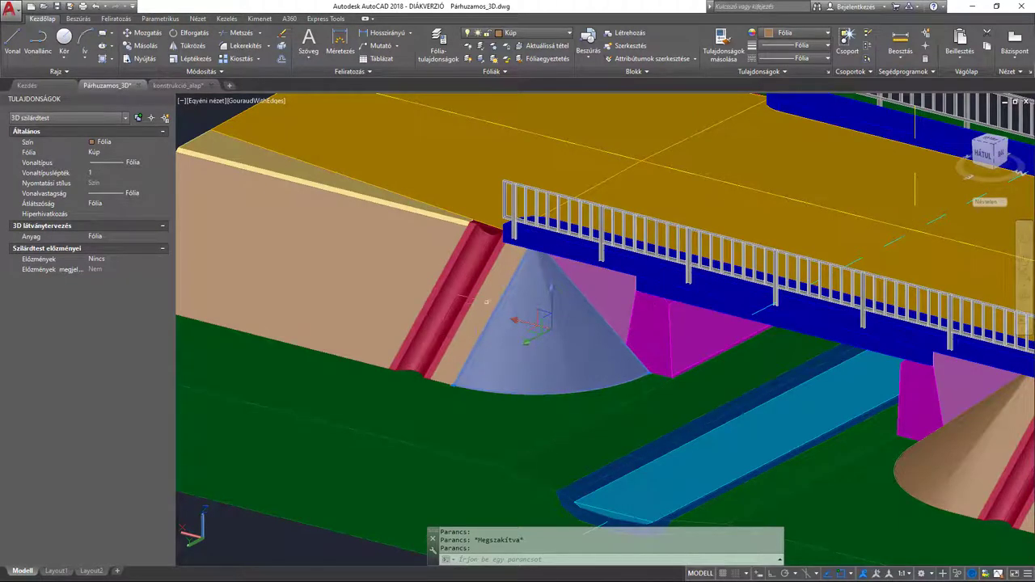
pyautogui.press('Escape')
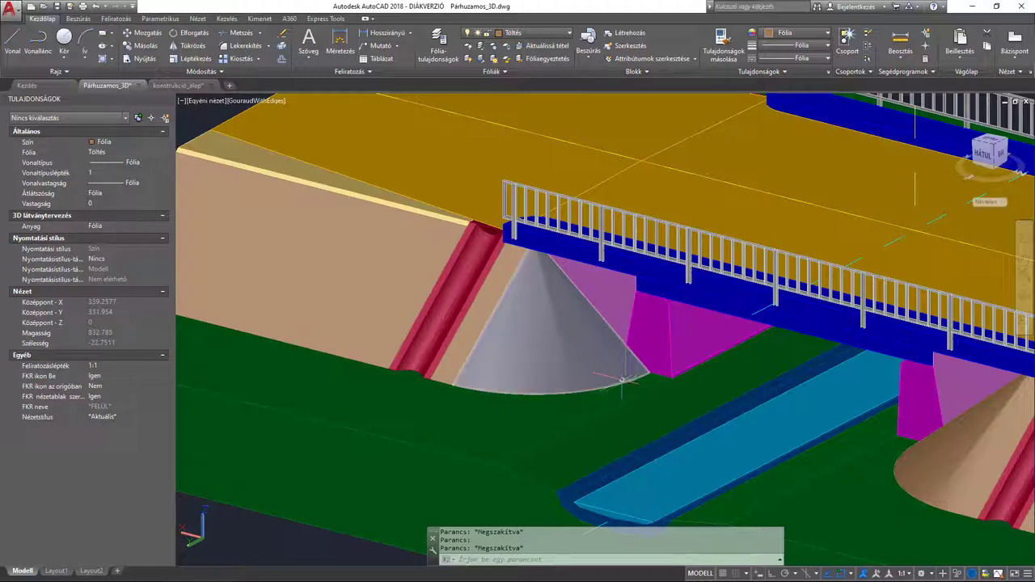
# Step: Measure the distance from the earth cone's base end to the abutment's front corner at ground level
pyautogui.scroll(2, 620, 375)
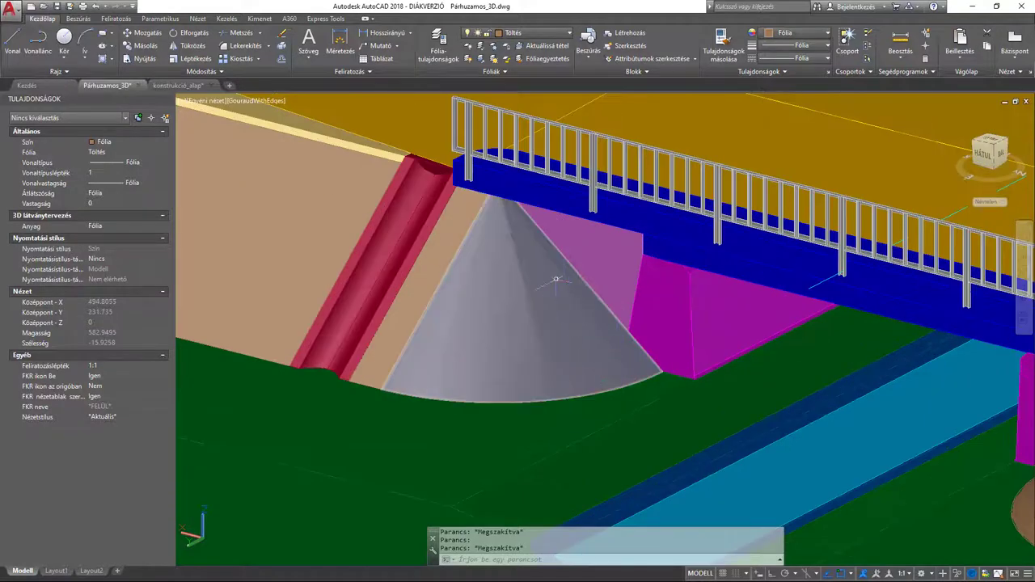
pyautogui.click(541, 319)
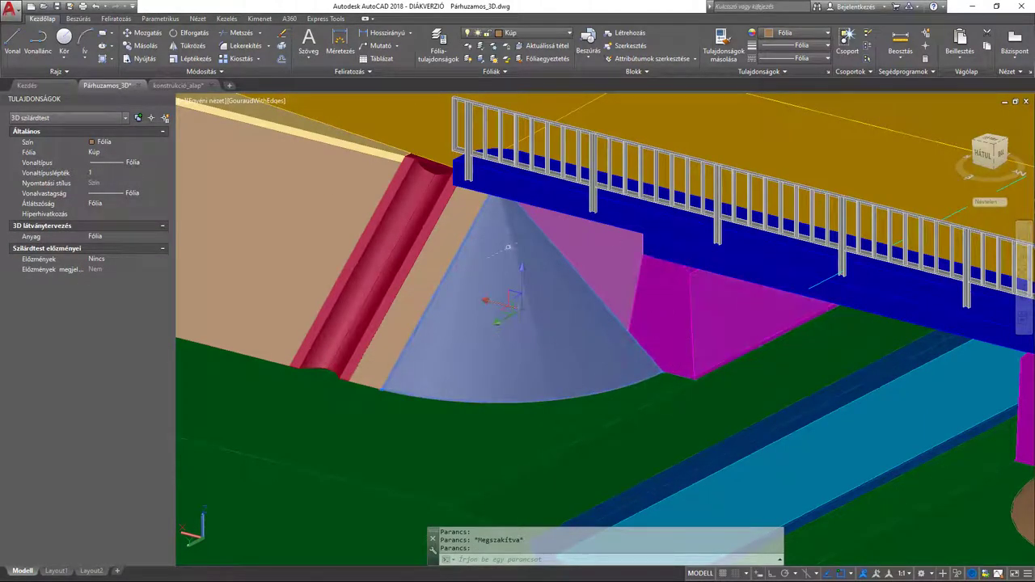
pyautogui.scroll(3, 671, 362)
pyautogui.press('Escape')
pyautogui.write('TÁ')
pyautogui.press('Return')
pyautogui.click(661, 343)
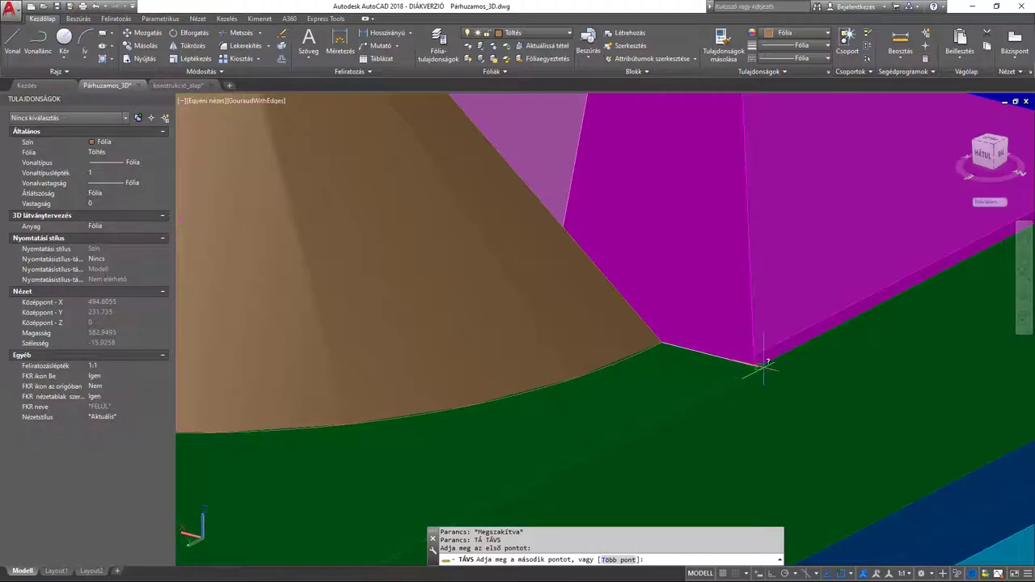
pyautogui.click(756, 365)
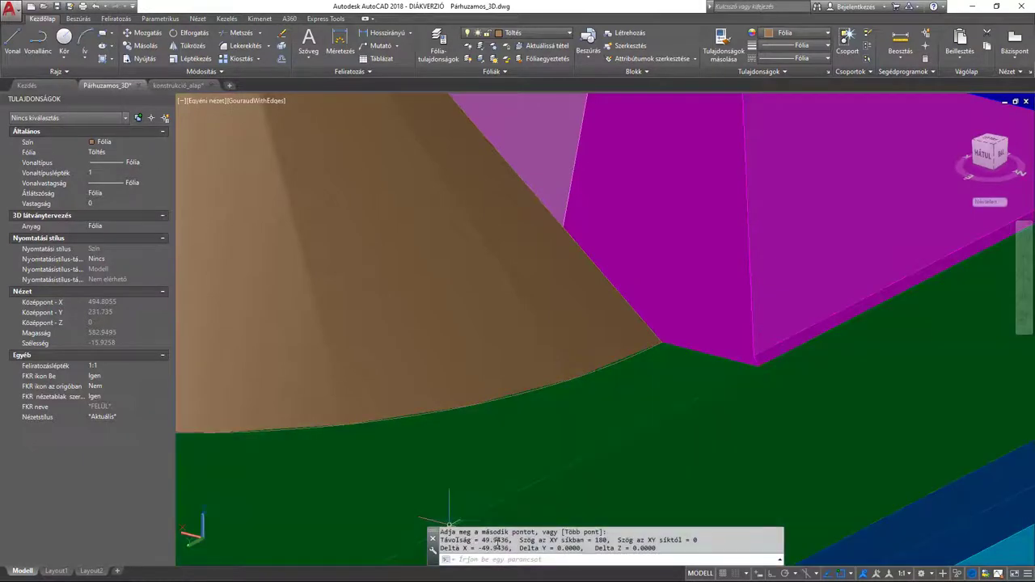
# Step: Examine how the earth cone runs from under the deck edge down to the abutment's foot
pyautogui.scroll(3, 681, 347)
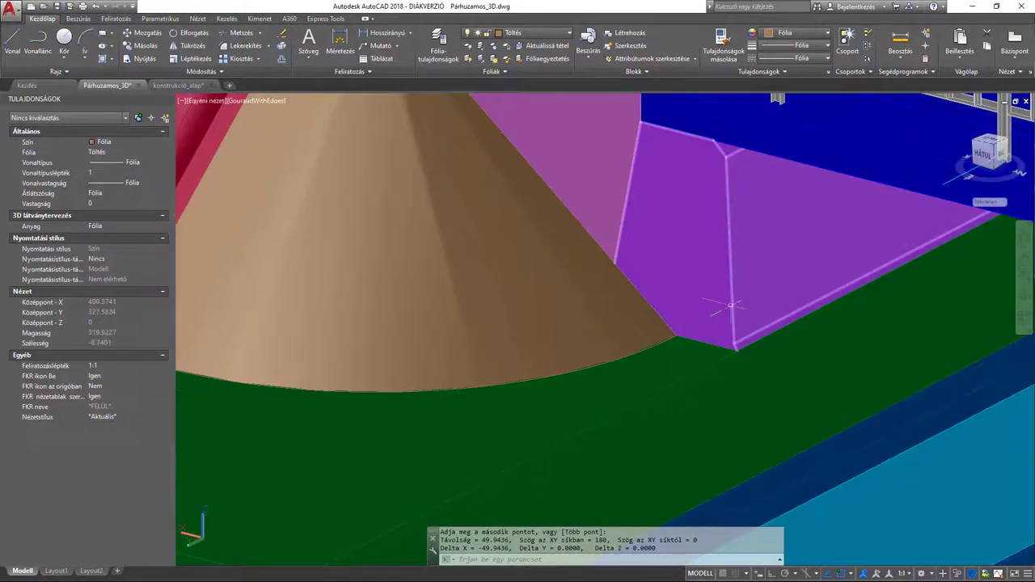
pyautogui.scroll(-3, 727, 318)
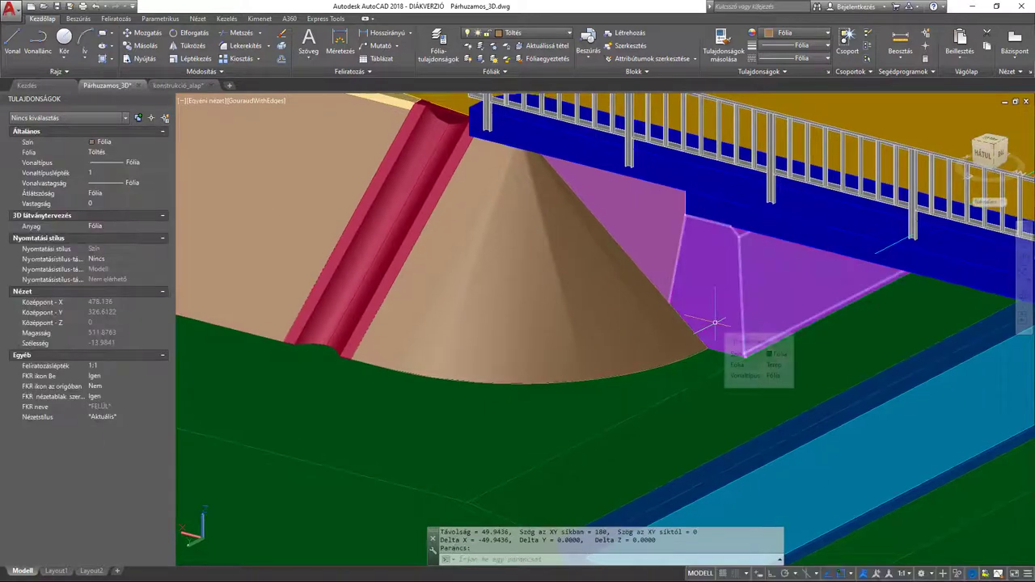
pyautogui.moveTo(684, 317); pyautogui.dragTo(701, 353, button='middle')
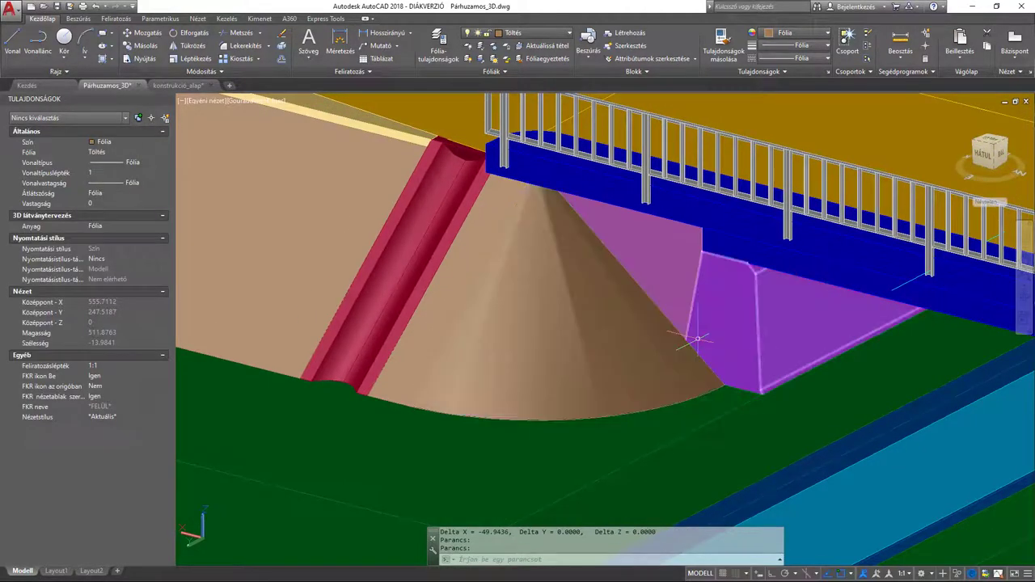
pyautogui.moveTo(688, 347); pyautogui.dragTo(741, 404, button='middle')
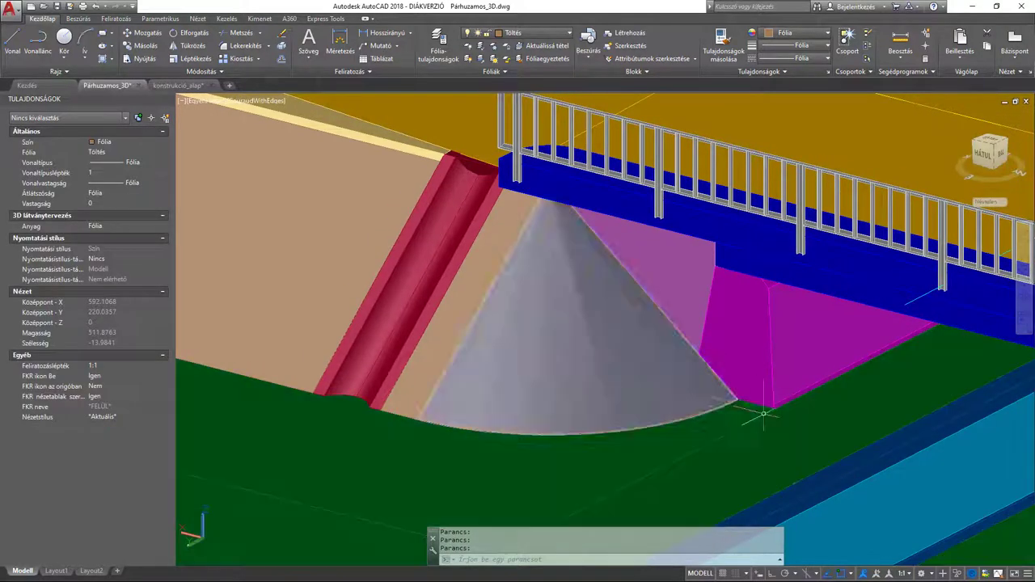
pyautogui.scroll(-3, 738, 400)
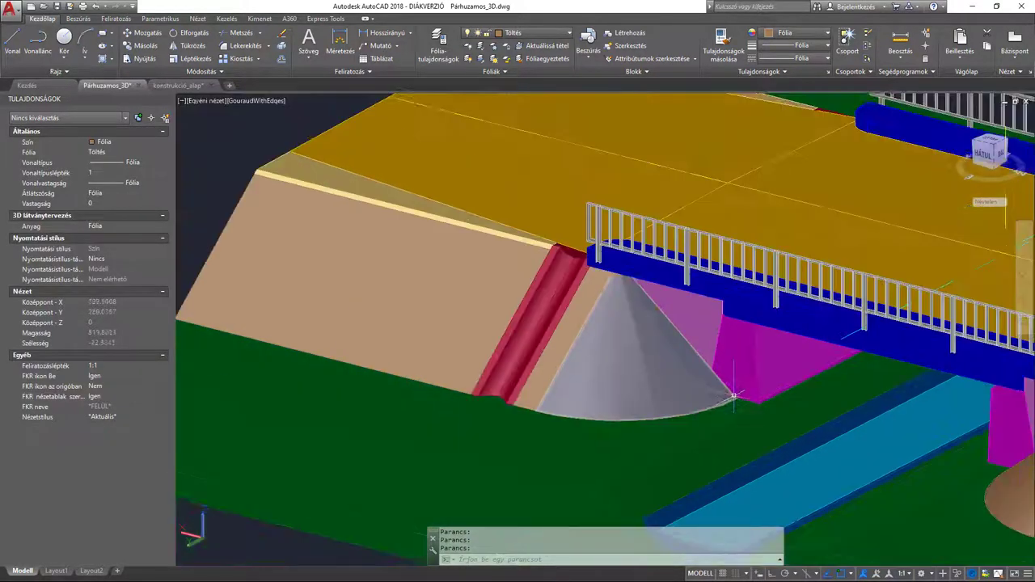
pyautogui.moveTo(734, 396); pyautogui.dragTo(738, 397, button='middle')
pyautogui.moveTo(693, 355); pyautogui.dragTo(671, 377, button='middle')
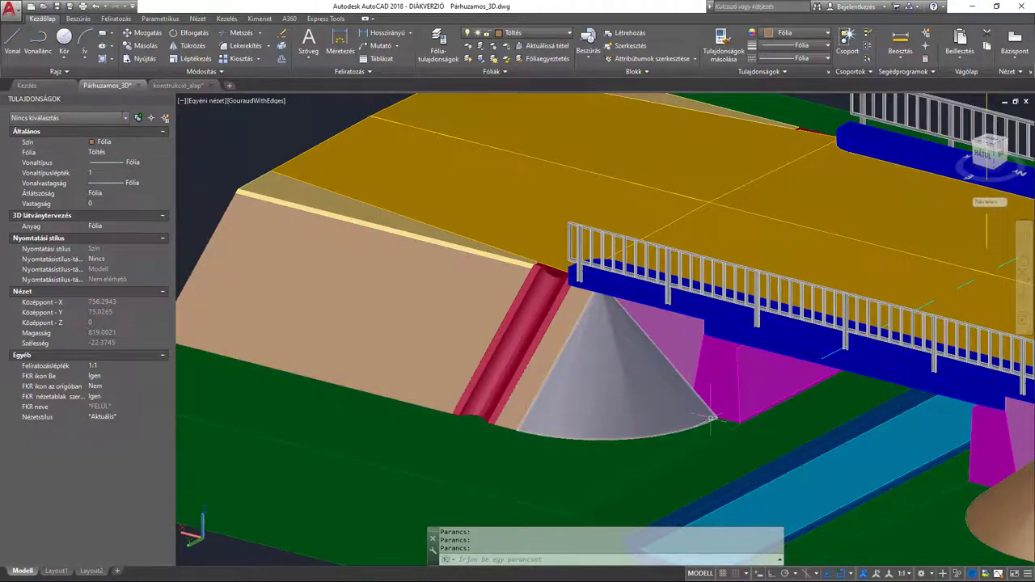
pyautogui.scroll(1, 599, 309)
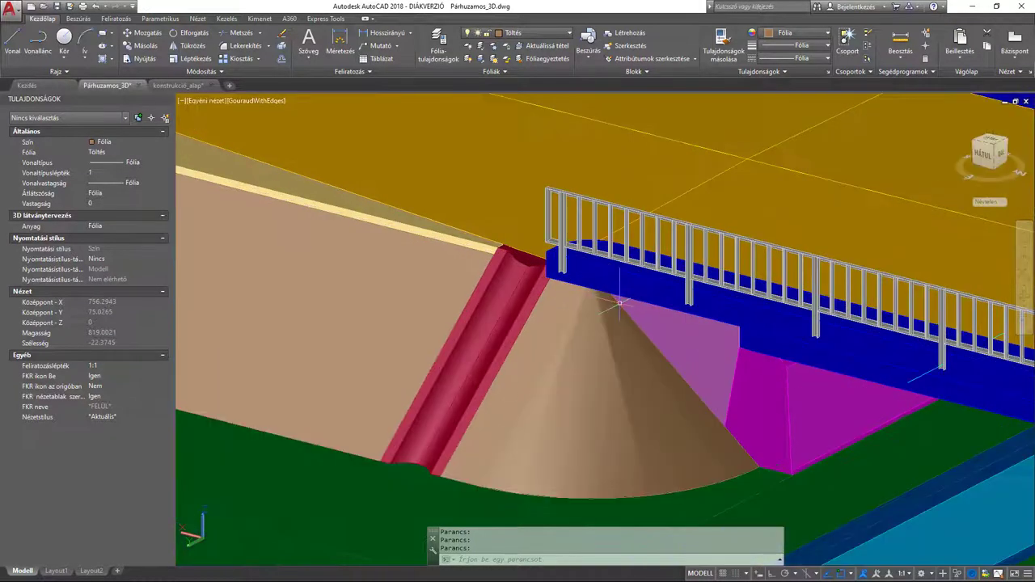
pyautogui.scroll(-2, 595, 325)
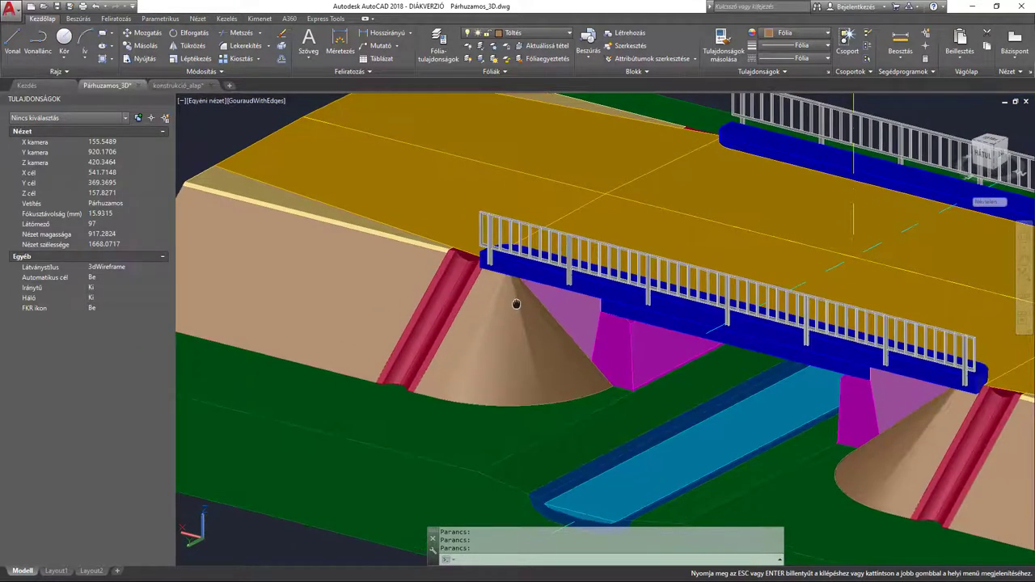
# Step: Turn off the layers Folyóka, Hídfő, Hídfő_Alap, Korlát, Kúp, Lemez and Mederburkolat
pyautogui.click(540, 34)
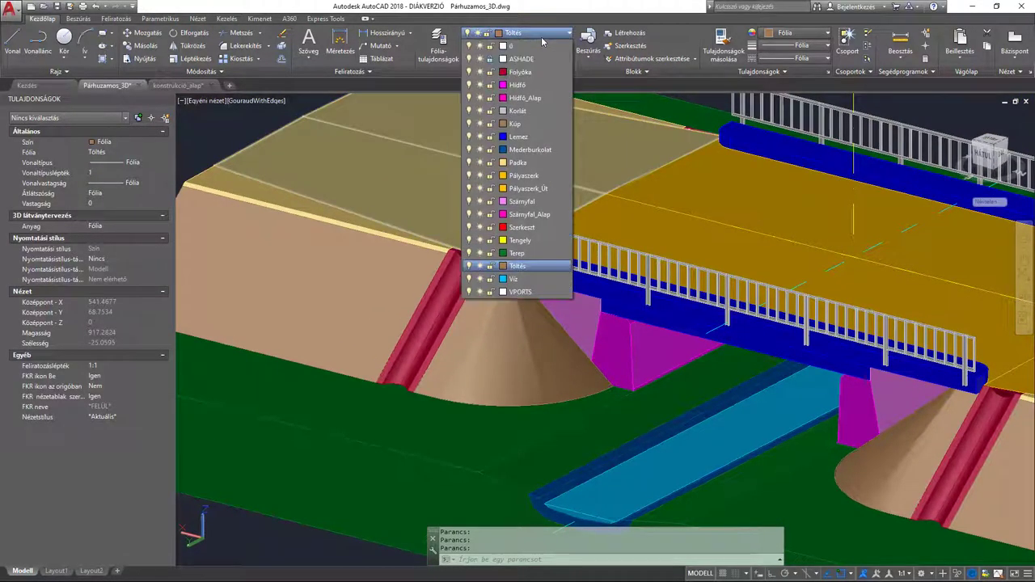
pyautogui.click(469, 72)
pyautogui.click(469, 85)
pyautogui.click(469, 98)
pyautogui.click(469, 111)
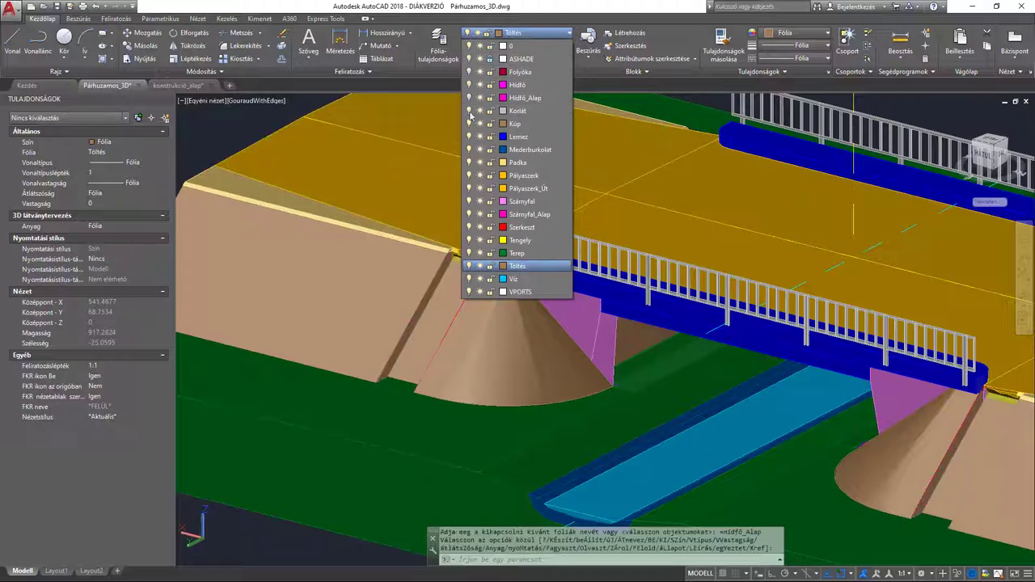
pyautogui.click(469, 124)
pyautogui.click(469, 137)
pyautogui.click(469, 149)
# Step: Turn off the layers Padka, Pályaszerk, Pályaszerk_Út, Szárnyfal, Szárnyfal_Alap, Szerkeszt, Tengely, Terep, Víz, VPORTS and the current layer Töltés
pyautogui.click(518, 33)
pyautogui.click(469, 163)
pyautogui.click(469, 175)
pyautogui.click(469, 188)
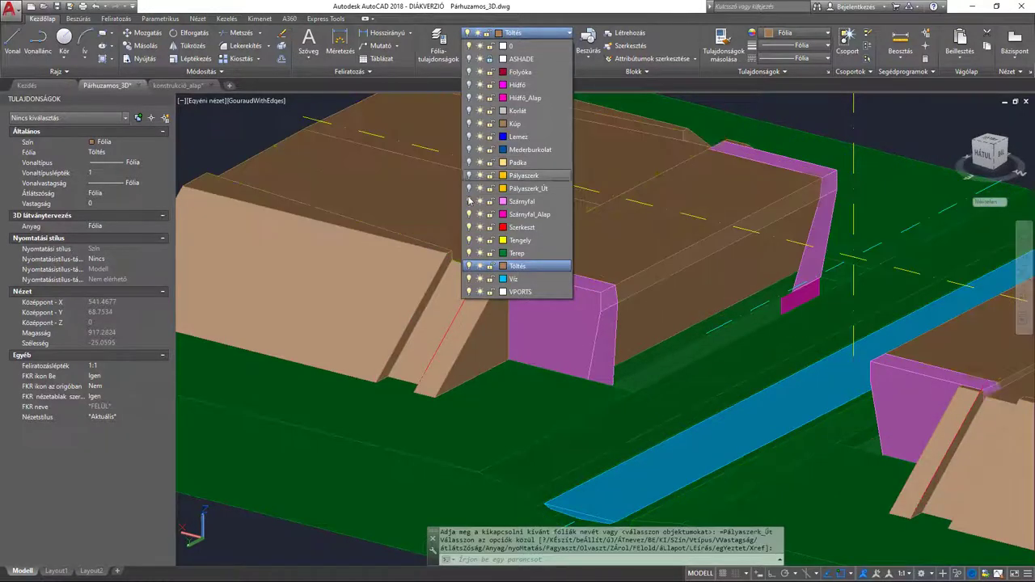
pyautogui.click(469, 202)
pyautogui.click(469, 214)
pyautogui.click(469, 240)
pyautogui.click(469, 253)
pyautogui.click(469, 279)
pyautogui.click(469, 266)
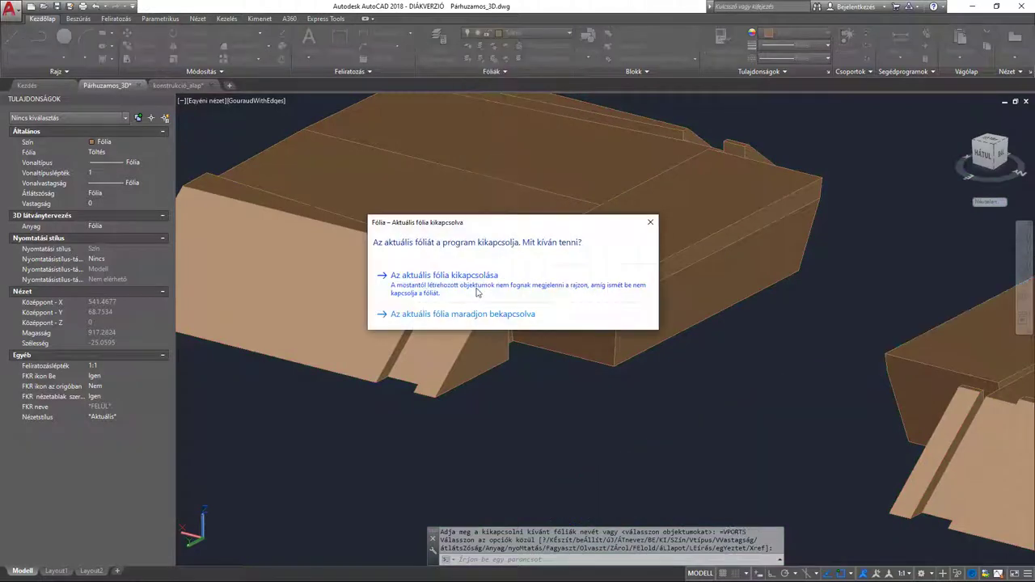
pyautogui.click(477, 279)
# Step: Turn the abutment and wing wall layers Hídfő, Hídfő_Alap, Szárnyfal and Szárnyfal_Alap back on
pyautogui.click(513, 33)
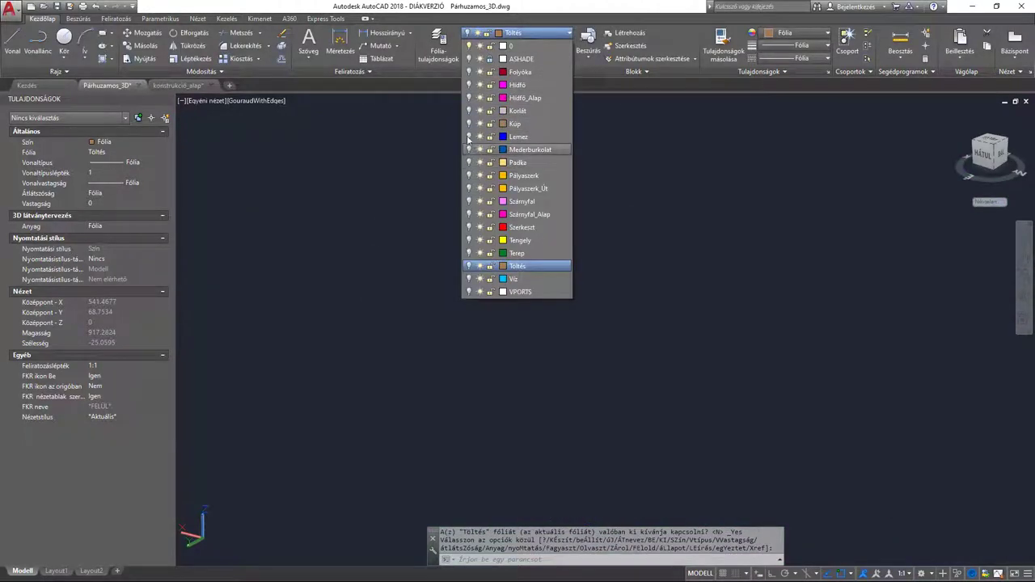
pyautogui.click(471, 98)
pyautogui.click(471, 98)
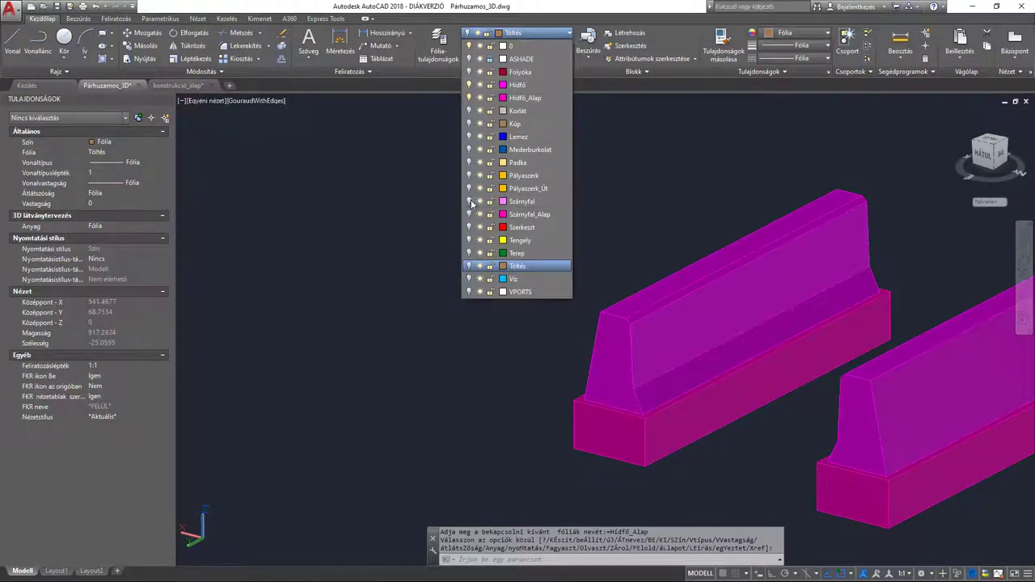
pyautogui.click(470, 202)
pyautogui.click(470, 214)
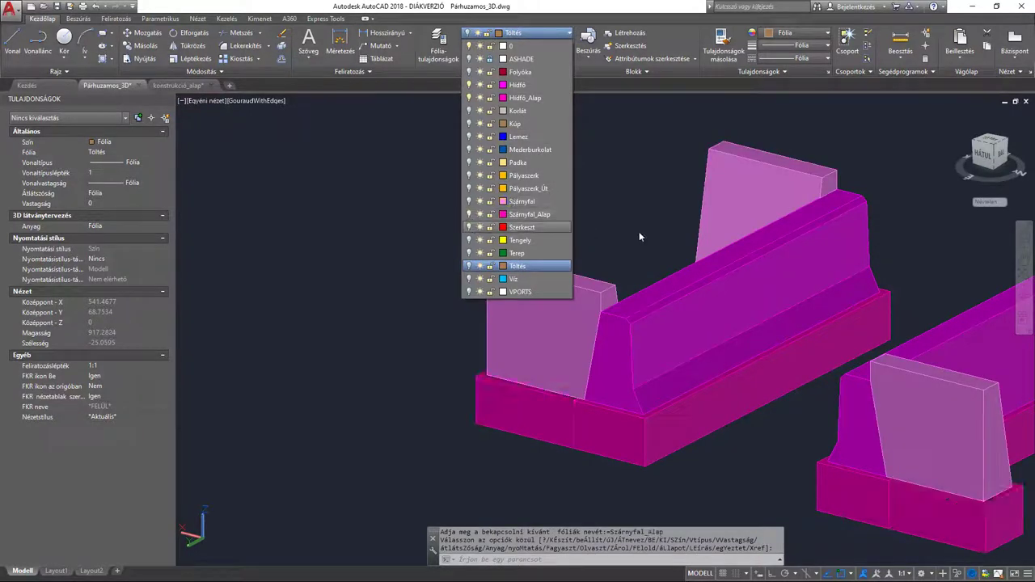
pyautogui.click(639, 231)
# Step: Turn on the Kúp layer and examine where the earth cone touches the wing wall and the abutment
pyautogui.click(518, 32)
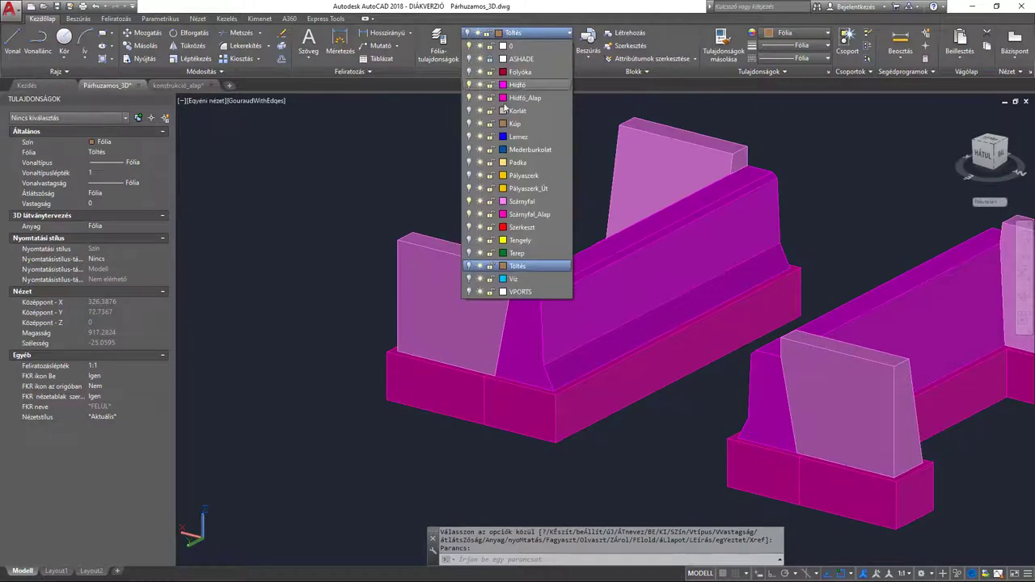
pyautogui.click(469, 124)
pyautogui.click(441, 232)
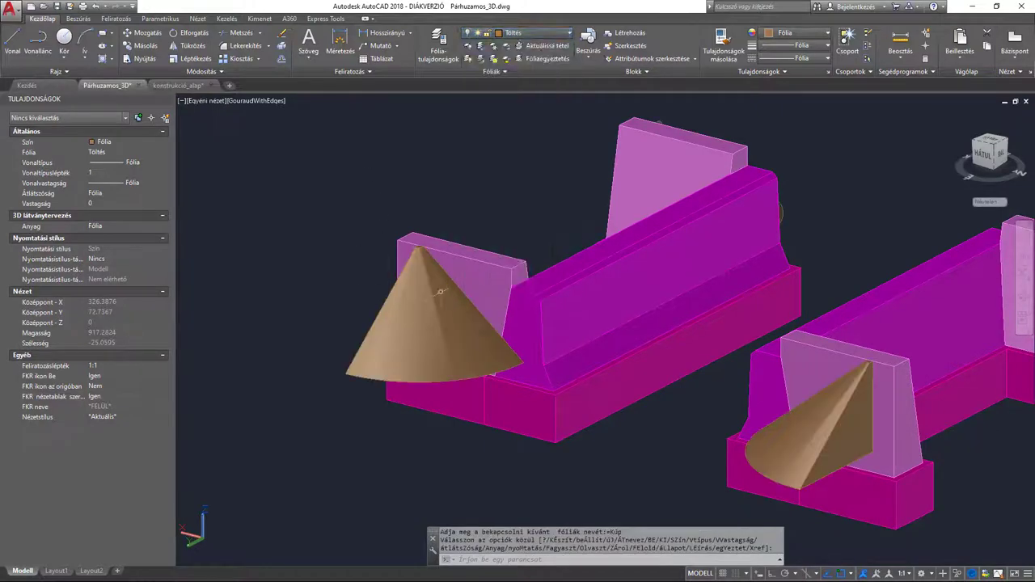
pyautogui.scroll(5, 443, 232)
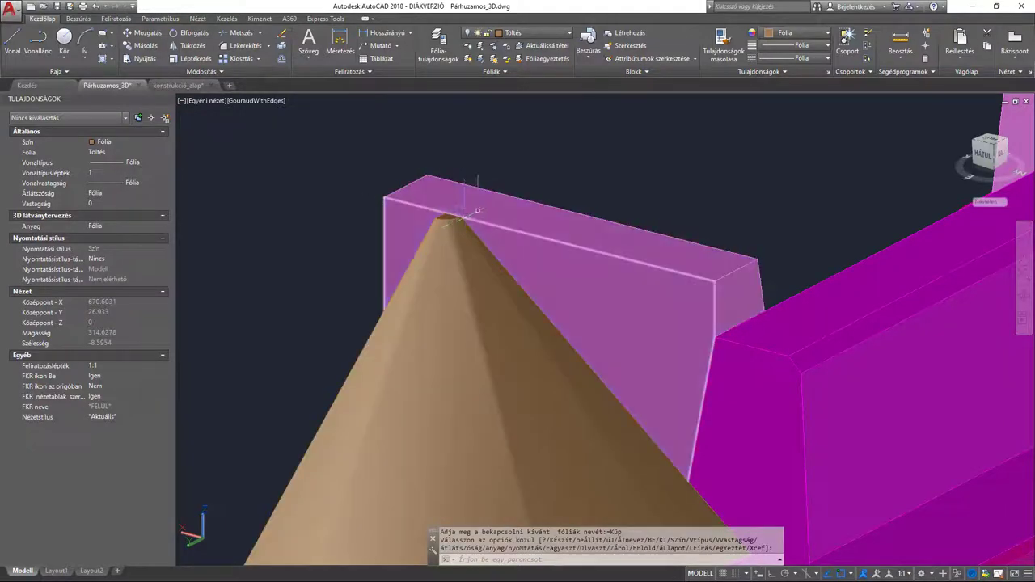
pyautogui.press('Return')
pyautogui.scroll(-4, 477, 212)
pyautogui.scroll(4, 530, 303)
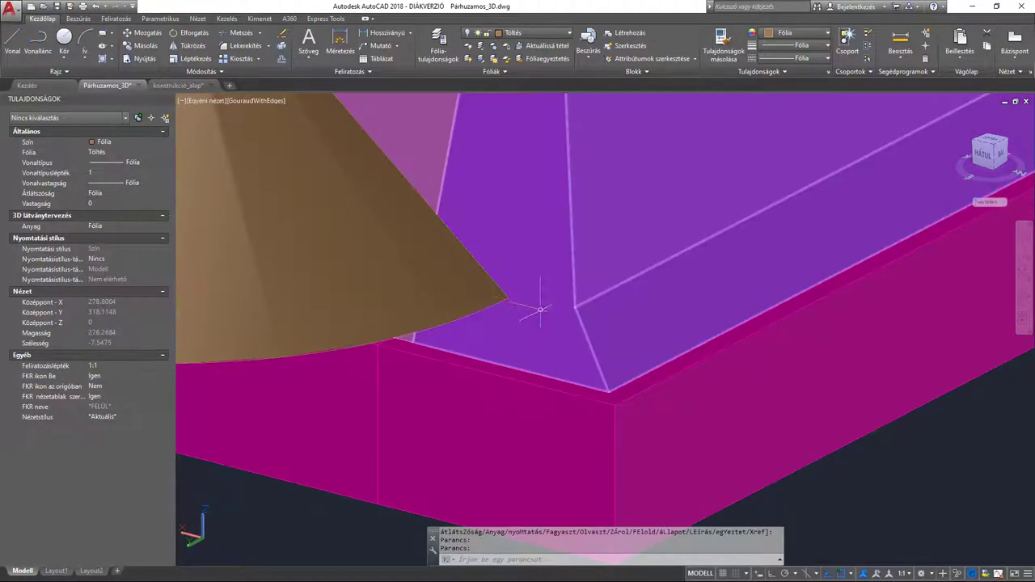
pyautogui.scroll(-3, 526, 305)
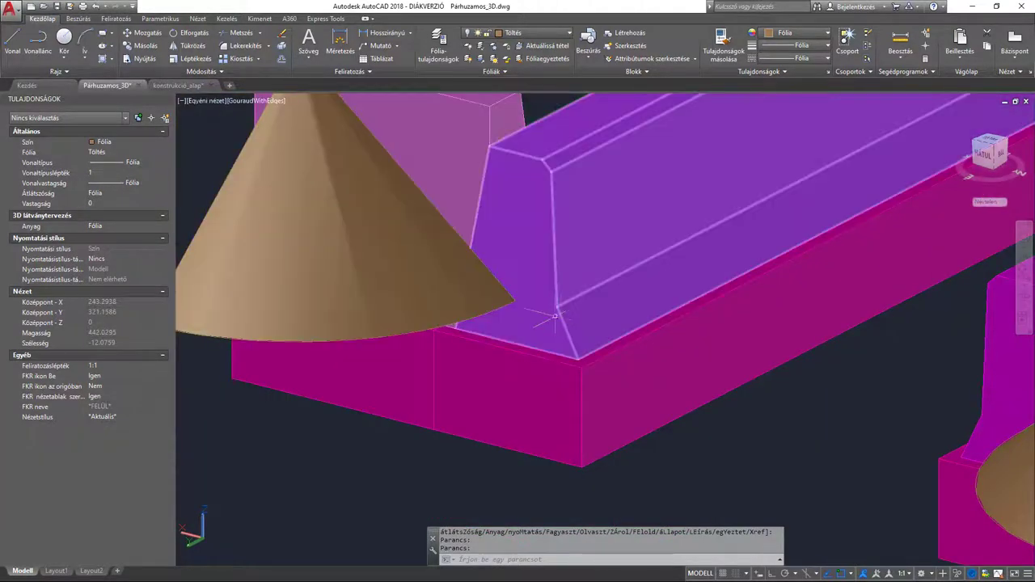
# Step: In the konstrukció_alap drawing, draw a construction line upward from the bend on the left abutment's inner face
pyautogui.click(178, 85)
pyautogui.scroll(3, 558, 285)
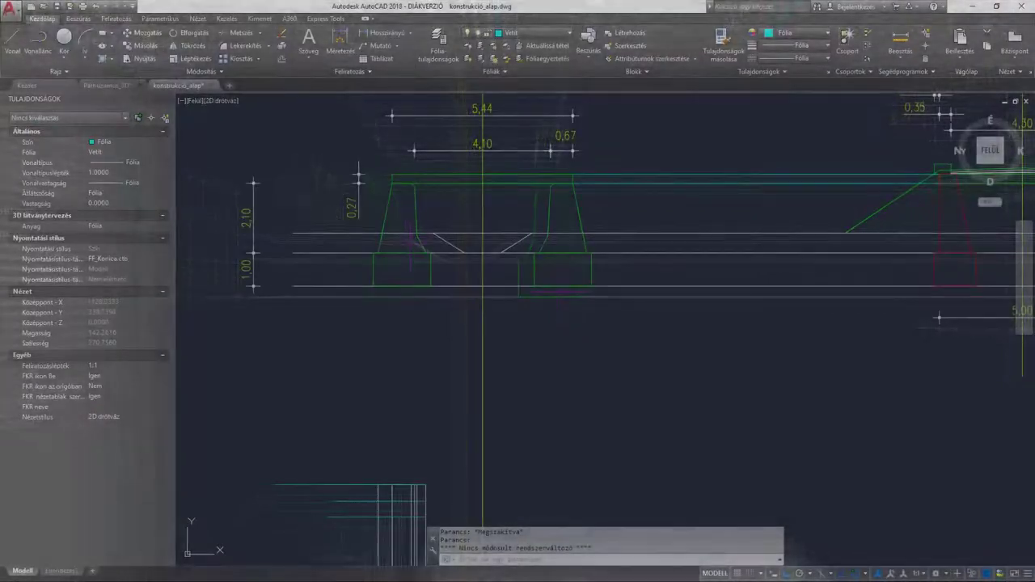
pyautogui.scroll(8, 410, 224)
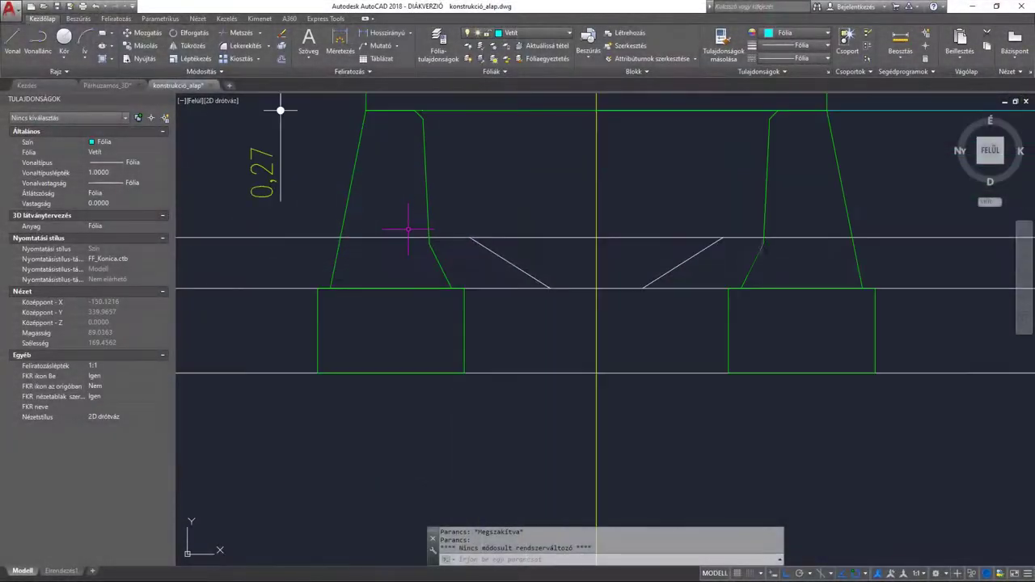
pyautogui.moveTo(450, 259)
pyautogui.mouseDown(button='middle')
pyautogui.moveTo(471, 361)
pyautogui.moveTo(512, 324)
pyautogui.moveTo(508, 304)
pyautogui.mouseUp(button='middle')
pyautogui.write('vo')
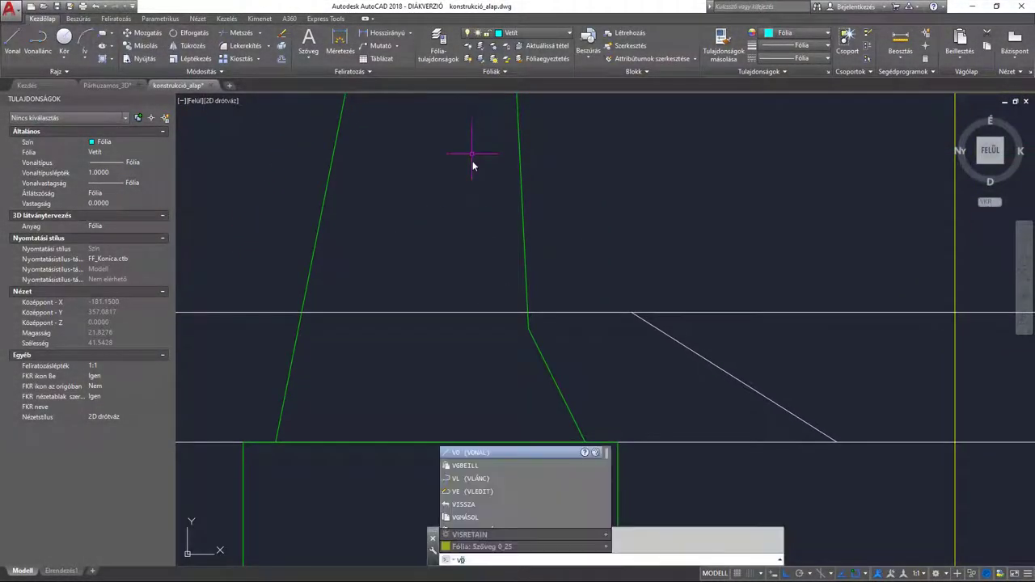
pyautogui.press('Return')
pyautogui.click(528, 328)
pyautogui.click(539, 120)
pyautogui.press('Return')
# Step: Offset the new construction line by 5 toward the abutment's outer face
pyautogui.moveTo(570, 196); pyautogui.dragTo(565, 196, button='middle')
pyautogui.write('p')
pyautogui.press('Return')
pyautogui.write('5')
pyautogui.press('Return')
pyautogui.click(525, 191)
pyautogui.click(458, 217)
# Step: Select the ground level line crossing the abutment and follow it to its Tsz label beyond the cross section
pyautogui.scroll(-2, 456, 218)
pyautogui.scroll(-2, 486, 225)
pyautogui.scroll(-3, 529, 231)
pyautogui.click(395, 270)
pyautogui.scroll(-2, 505, 265)
pyautogui.moveTo(809, 267); pyautogui.dragTo(584, 281, button='middle')
pyautogui.moveTo(922, 277); pyautogui.dragTo(520, 279, button='middle')
pyautogui.moveTo(855, 296); pyautogui.dragTo(381, 284, button='middle')
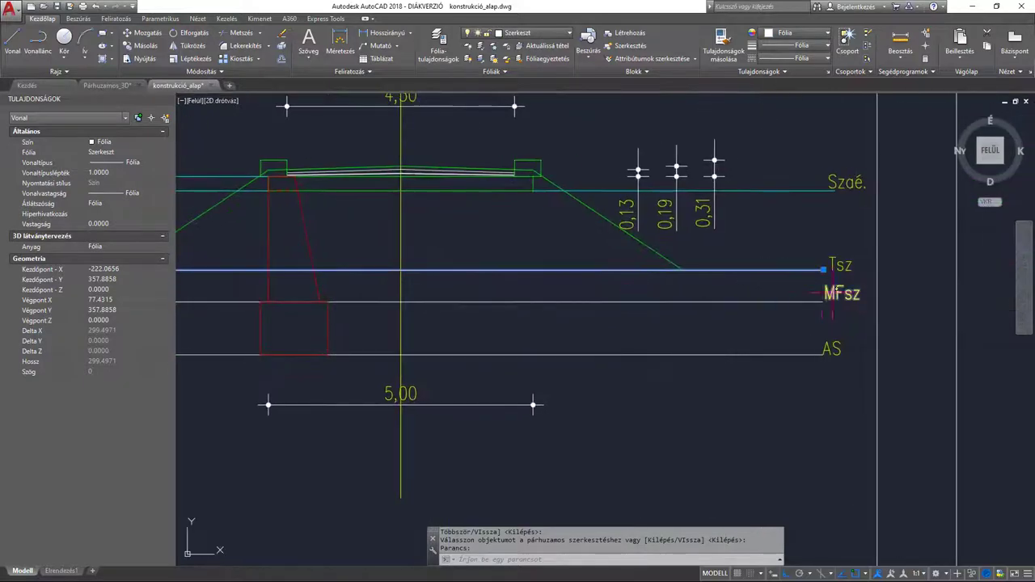
# Step: On the Szerkeszt layer, draw a slope line from the offset line's crossing with the ground level to the relative point @-6,4
pyautogui.moveTo(469, 286); pyautogui.dragTo(867, 281, button='middle')
pyautogui.moveTo(343, 265); pyautogui.dragTo(662, 259, button='middle')
pyautogui.moveTo(358, 261); pyautogui.dragTo(565, 277, button='middle')
pyautogui.moveTo(310, 275)
pyautogui.mouseDown(button='middle')
pyautogui.moveTo(516, 272)
pyautogui.moveTo(516, 302)
pyautogui.mouseUp(button='middle')
pyautogui.scroll(2, 513, 270)
pyautogui.press('Escape')
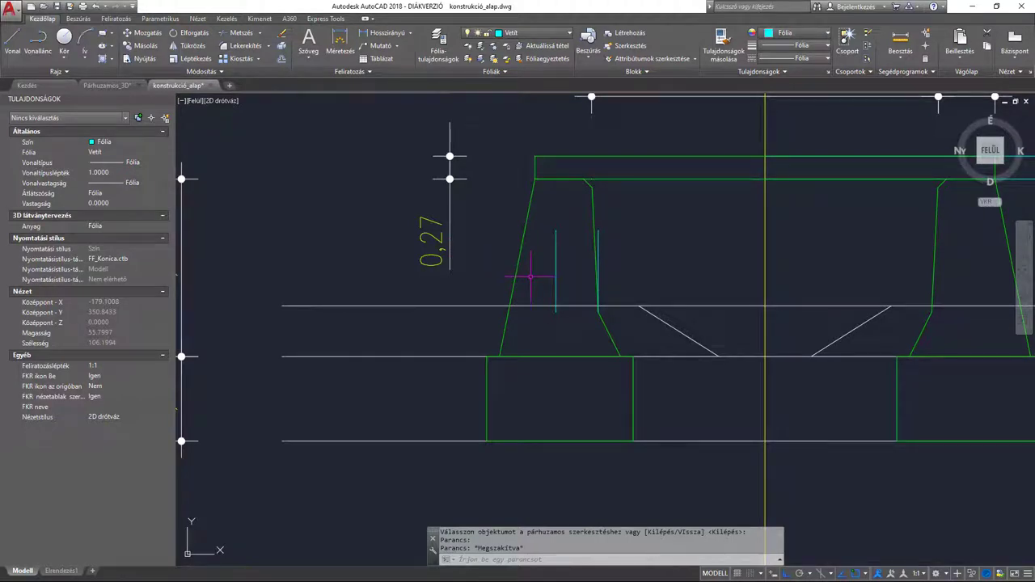
pyautogui.moveTo(530, 277); pyautogui.dragTo(531, 296, button='middle')
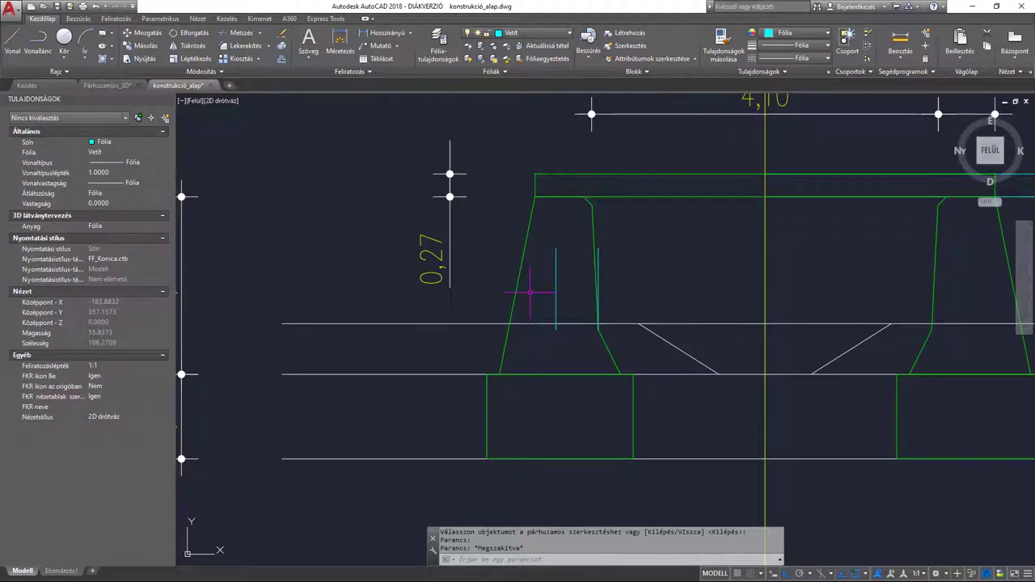
pyautogui.click(518, 32)
pyautogui.click(518, 123)
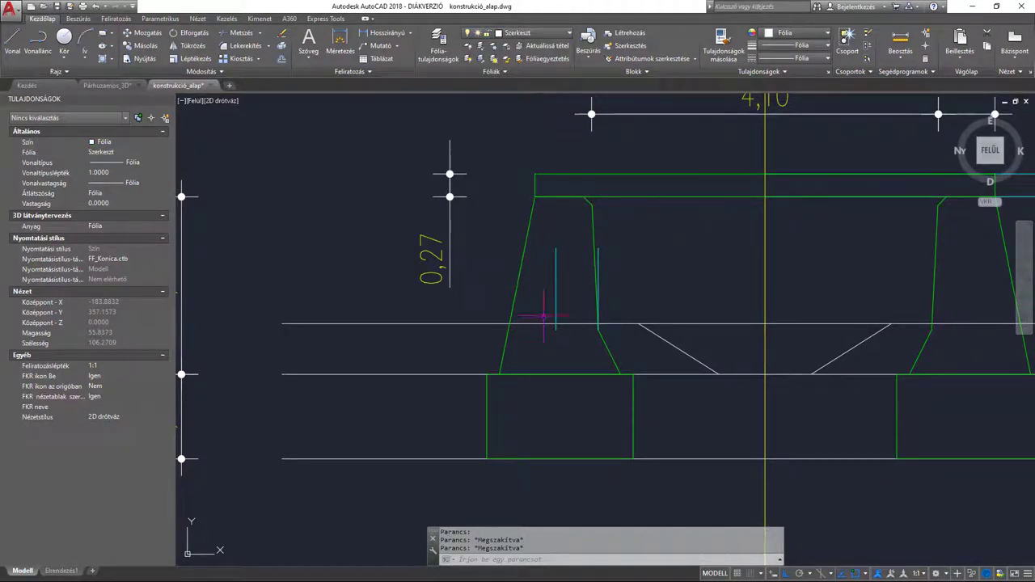
pyautogui.write('vo')
pyautogui.press('Return')
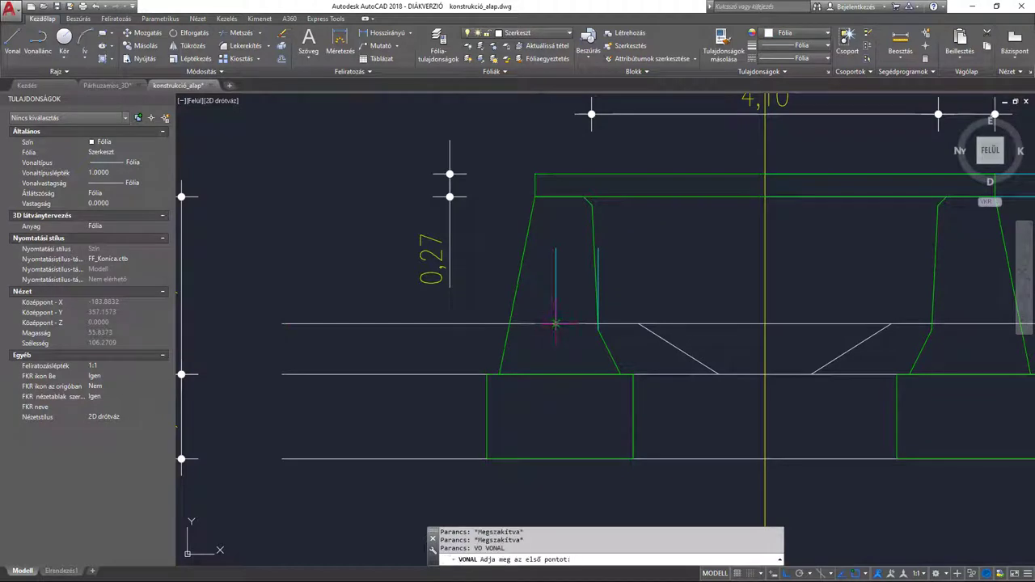
pyautogui.click(555, 324)
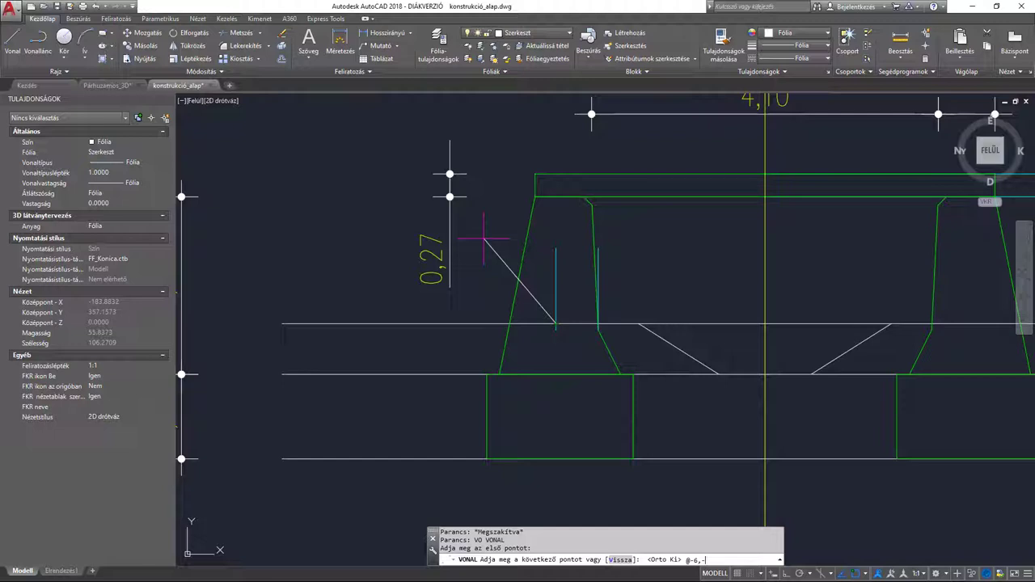
pyautogui.press('Return')
pyautogui.press('Return')
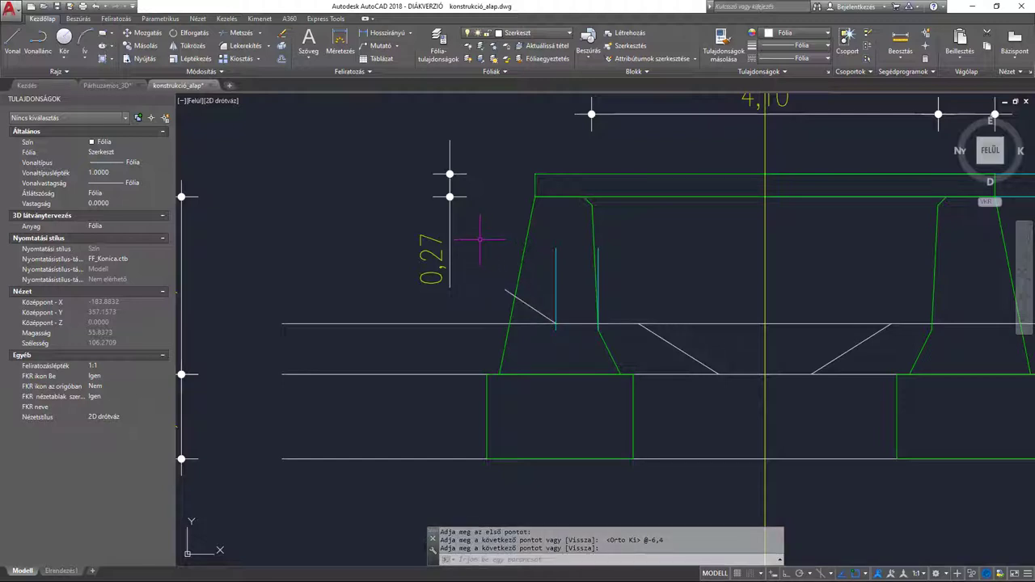
# Step: Examine the road edge in the cross section where the left embankment slope meets the top surface line
pyautogui.scroll(-5, 473, 239)
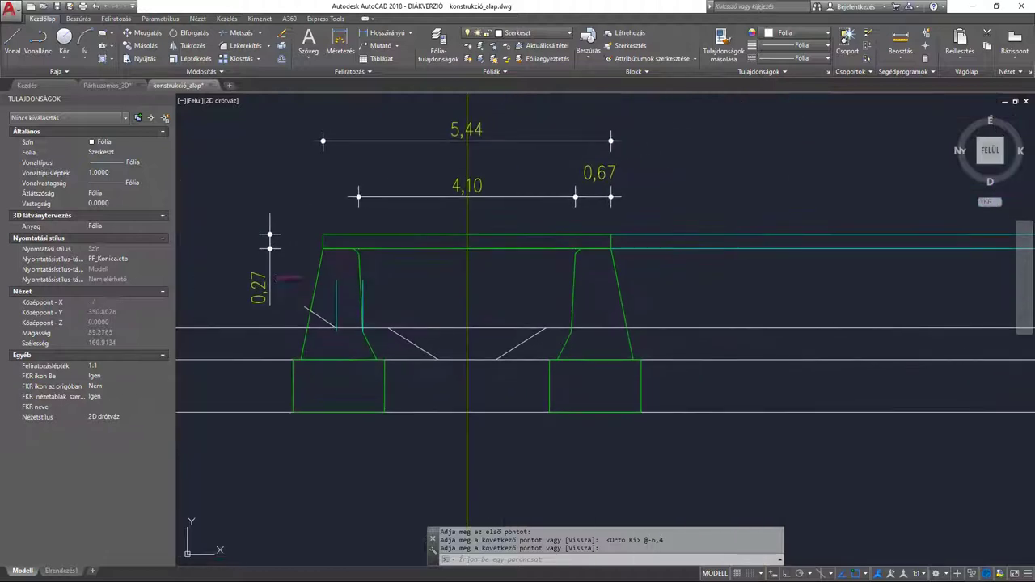
pyautogui.moveTo(344, 269)
pyautogui.mouseDown(button='middle')
pyautogui.moveTo(498, 288)
pyautogui.moveTo(456, 264)
pyautogui.moveTo(393, 270)
pyautogui.mouseUp(button='middle')
pyautogui.scroll(2, 826, 271)
pyautogui.moveTo(905, 278); pyautogui.dragTo(580, 304, button='middle')
pyautogui.scroll(4, 555, 310)
pyautogui.scroll(2, 559, 299)
pyautogui.moveTo(542, 253); pyautogui.dragTo(558, 249, button='middle')
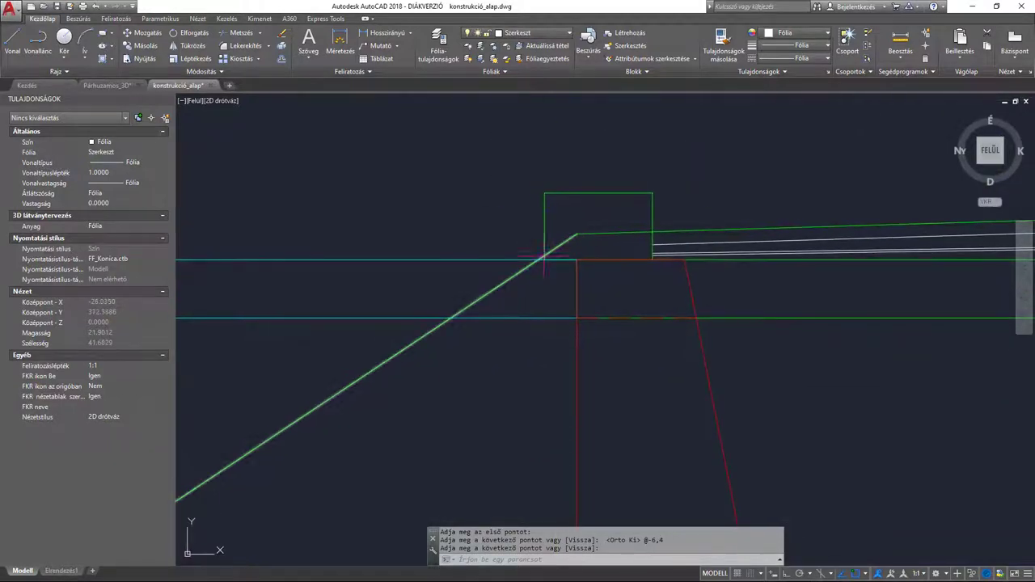
pyautogui.press('Return')
pyautogui.click(521, 272)
pyautogui.press('Escape')
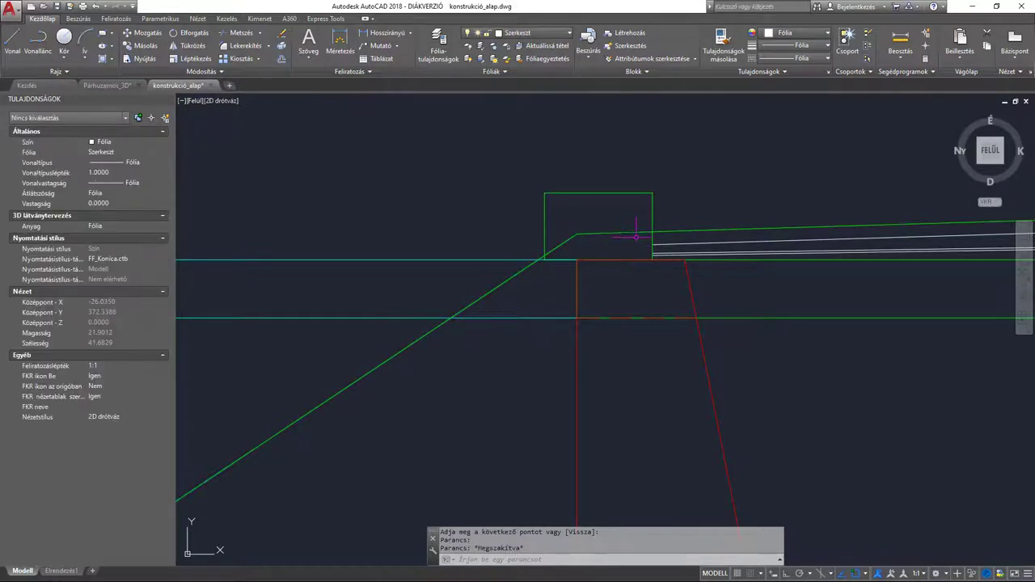
pyautogui.click(710, 229)
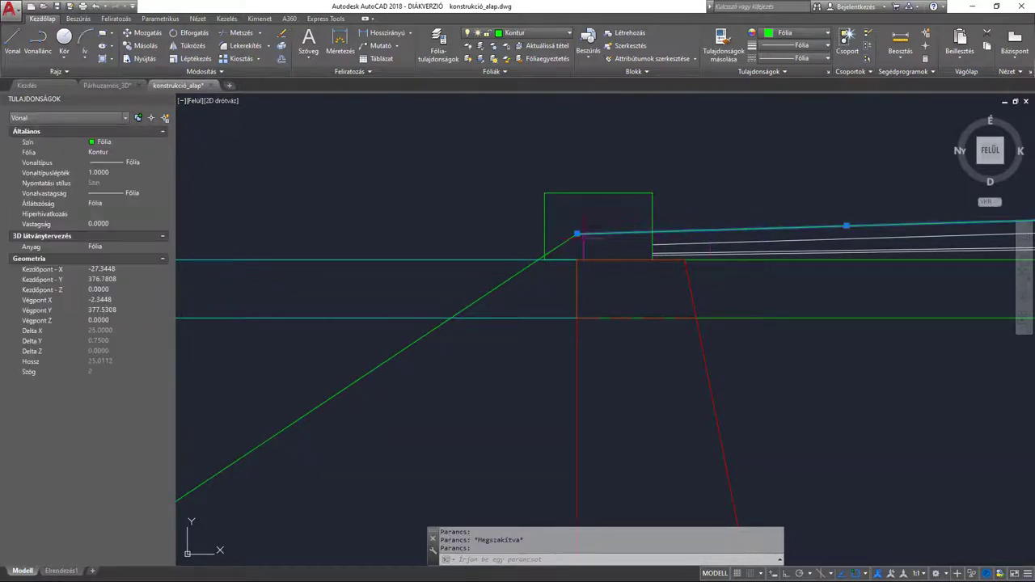
pyautogui.press('Escape')
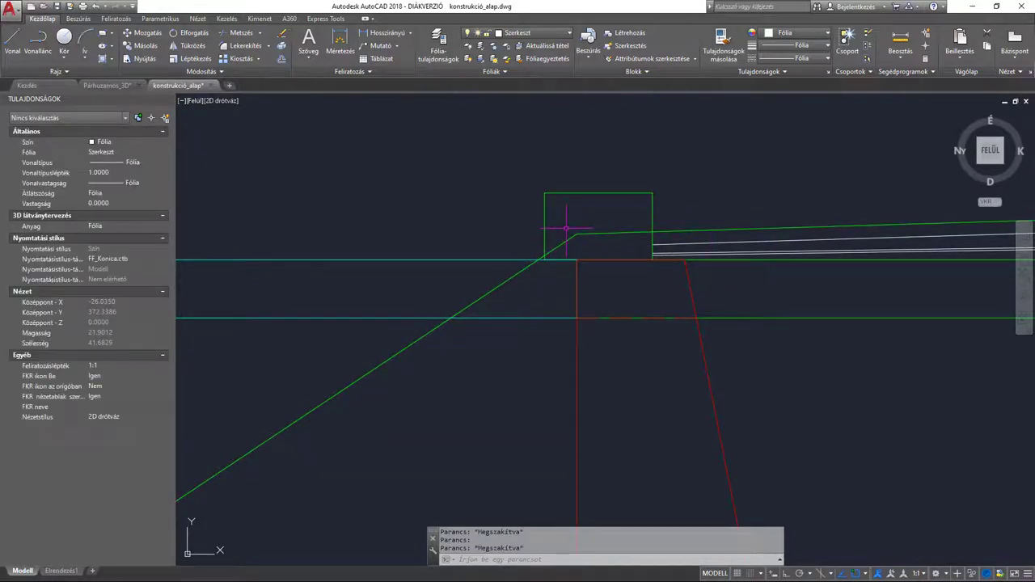
pyautogui.write('vo')
pyautogui.press('Return')
pyautogui.click(574, 234)
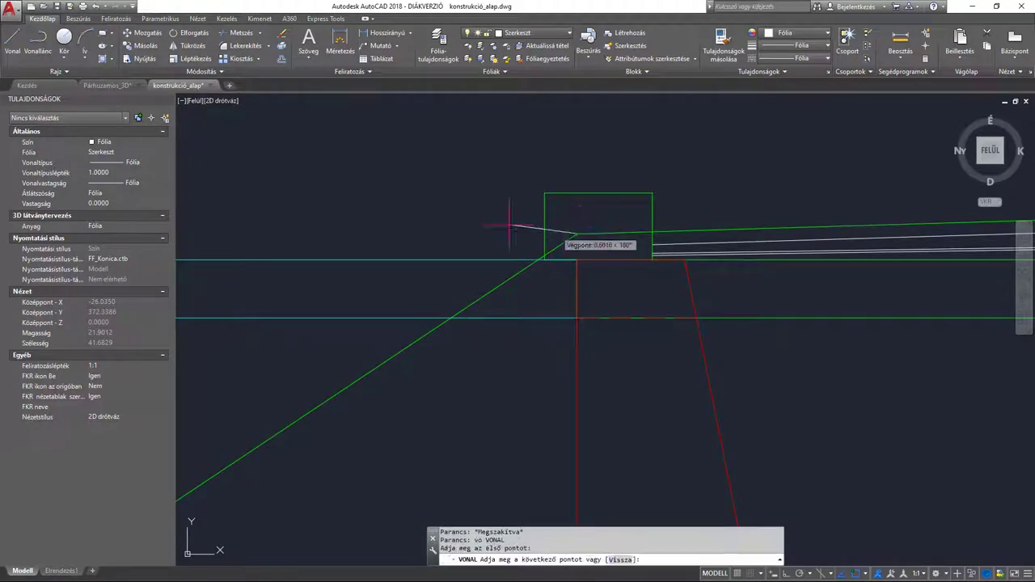
pyautogui.scroll(-4, 432, 223)
pyautogui.press('Escape')
# Step: On the Vetít layer, project a horizontal line from the cross section's left embankment shoulder to beyond the left abutment
pyautogui.click(538, 33)
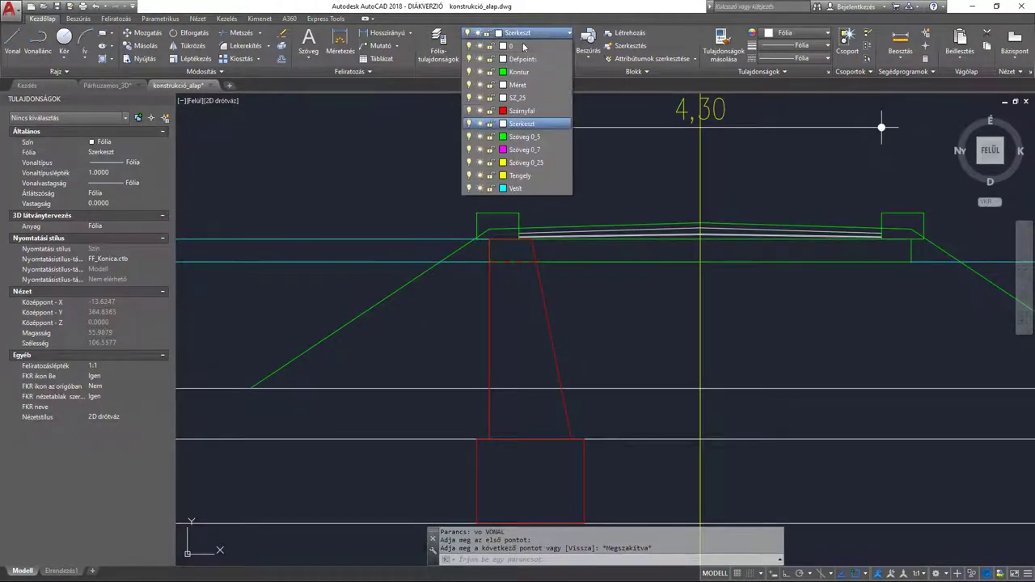
pyautogui.click(522, 188)
pyautogui.scroll(5, 462, 224)
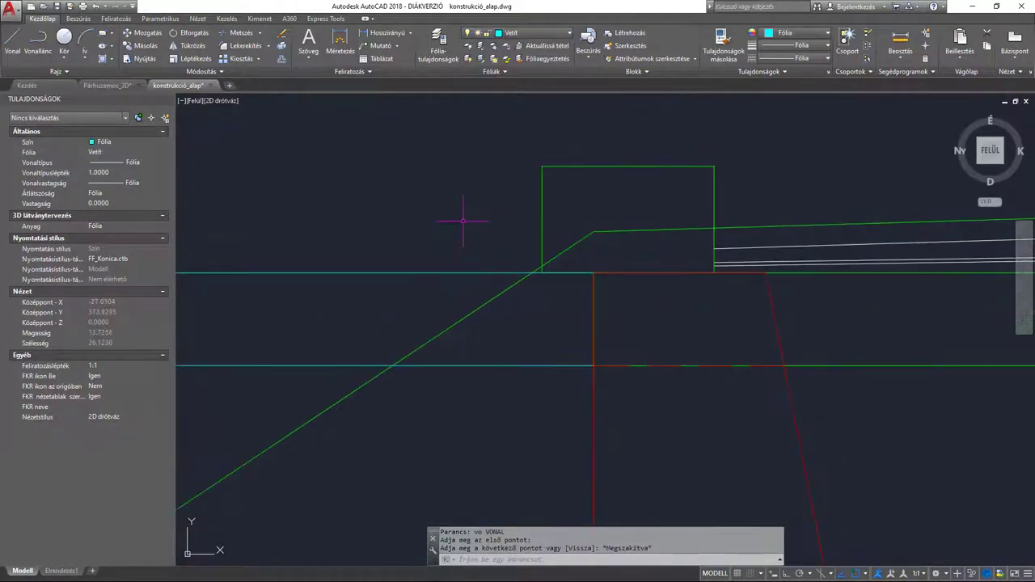
pyautogui.write('vo')
pyautogui.press('Return')
pyautogui.click(593, 232)
pyautogui.scroll(-8, 615, 239)
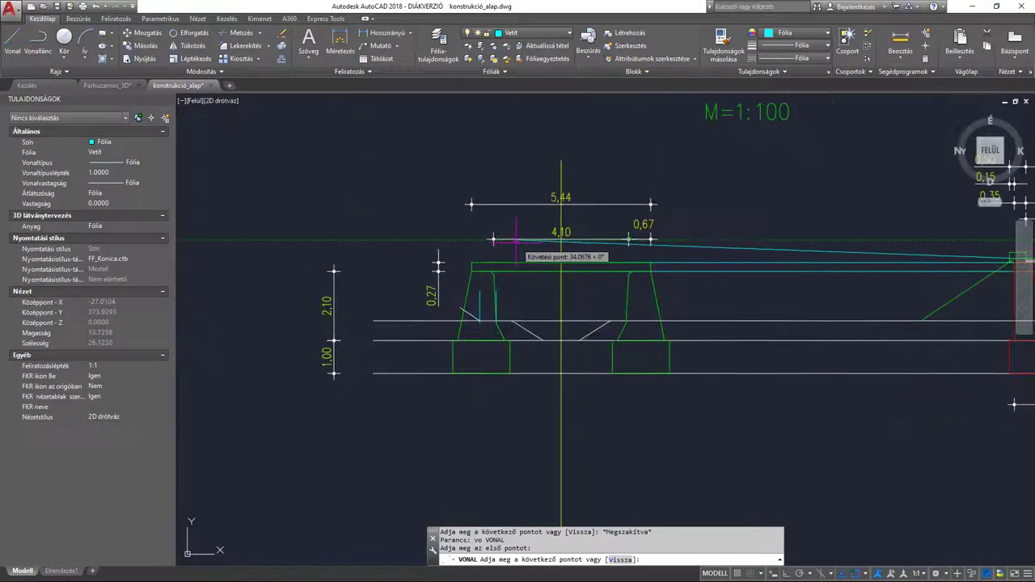
pyautogui.press('F8')
pyautogui.press('Escape')
# Step: Extend the slope line at the left abutment up to the projected shoulder line
pyautogui.scroll(2, 427, 288)
pyautogui.write('el')
pyautogui.press('Return')
pyautogui.press('Return')
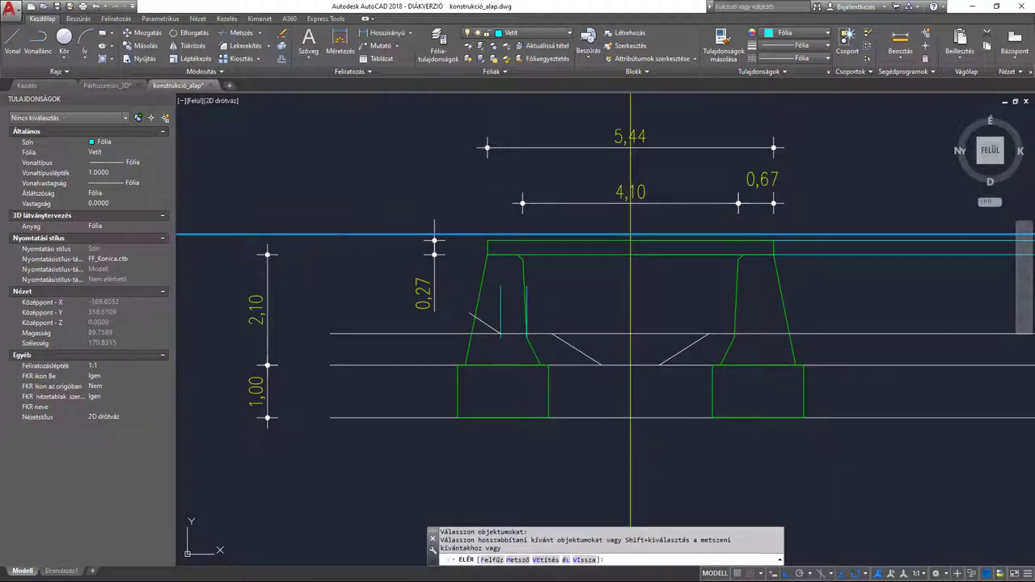
pyautogui.click(468, 312)
pyautogui.press('Return')
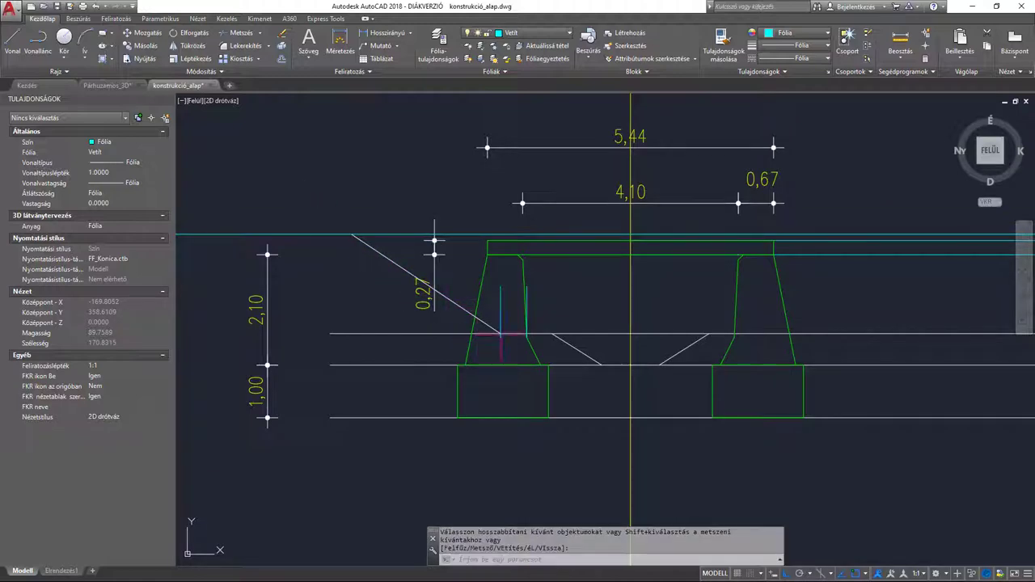
# Step: Delete the two vertical construction lines at the left abutment
pyautogui.moveTo(480, 348); pyautogui.dragTo(397, 326, button='middle')
pyautogui.scroll(4, 413, 283)
pyautogui.click(431, 272)
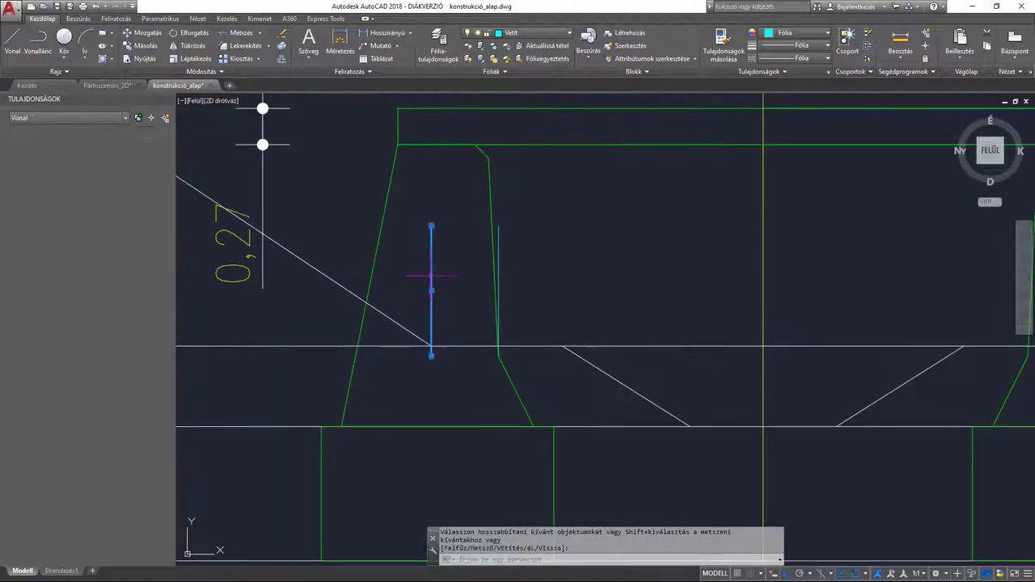
pyautogui.click(499, 269)
pyautogui.press('Delete')
pyautogui.scroll(-5, 536, 250)
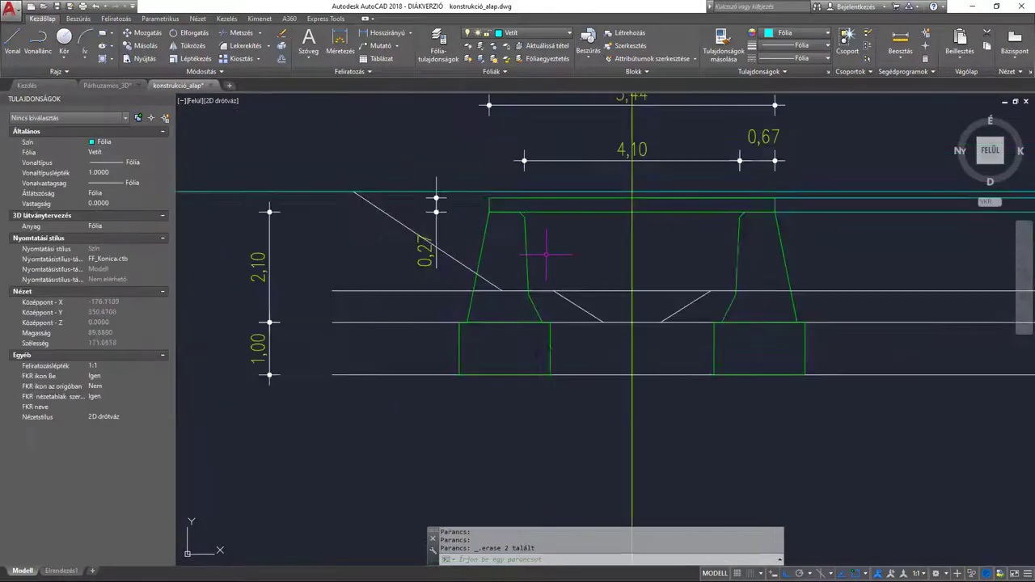
# Step: Copy the cross section's left embankment slope line by its foot and paste it in the empty area above the left abutment
pyautogui.moveTo(647, 248); pyautogui.dragTo(461, 248, button='middle')
pyautogui.scroll(4, 642, 248)
pyautogui.scroll(2, 643, 248)
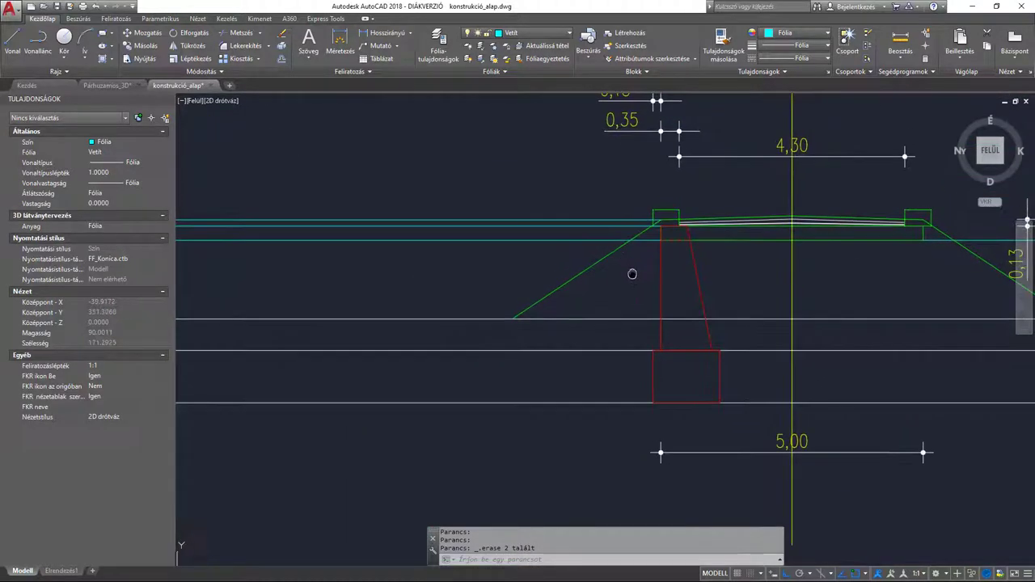
pyautogui.click(585, 271)
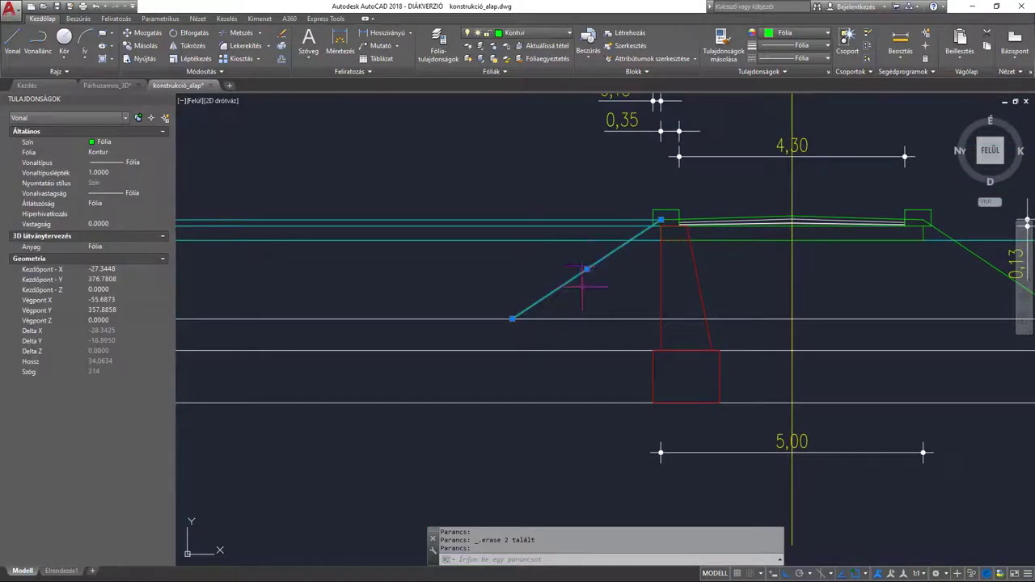
pyautogui.hotkey('ctrl', 'shift', 'c')
pyautogui.click(512, 319)
pyautogui.press('Escape')
pyautogui.scroll(-3, 541, 334)
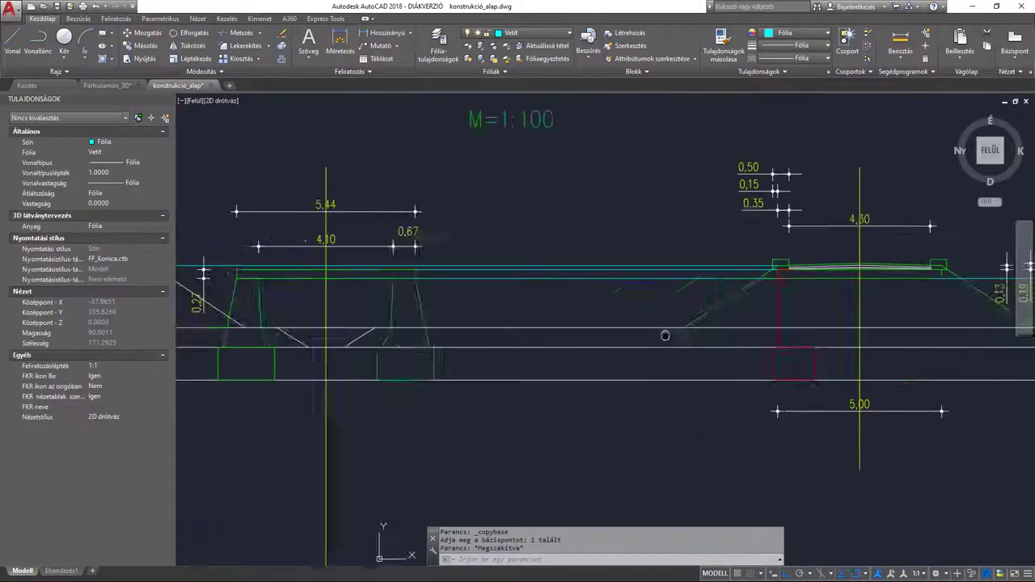
pyautogui.scroll(2, 432, 321)
pyautogui.hotkey('ctrl', 'v')
pyautogui.click(368, 246)
# Step: Mirror the pasted slope line about a vertical axis through its lower end and delete the original copy
pyautogui.click(341, 231)
pyautogui.write('t')
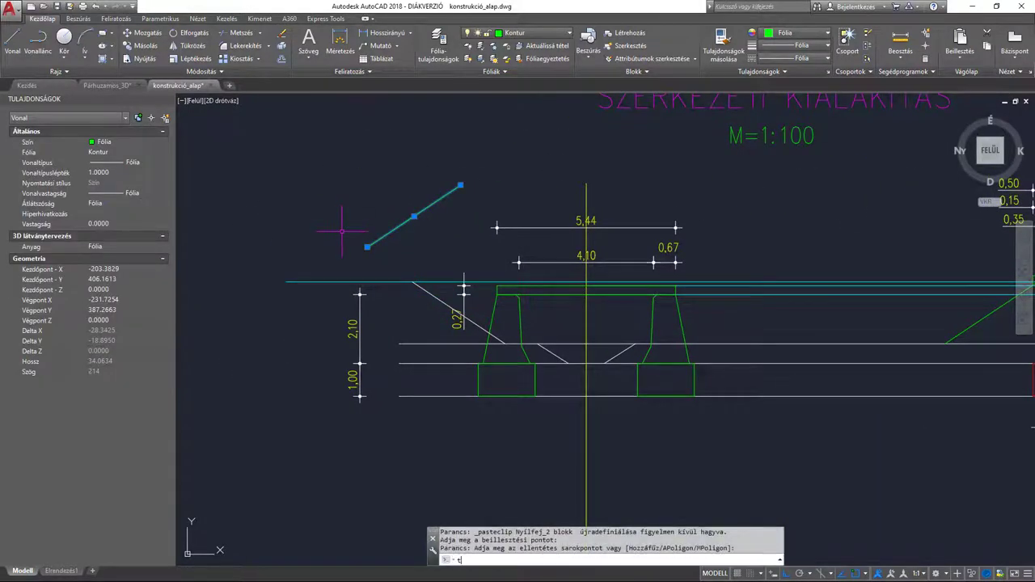
pyautogui.write('u')
pyautogui.press('Return')
pyautogui.click(368, 246)
pyautogui.click(361, 147)
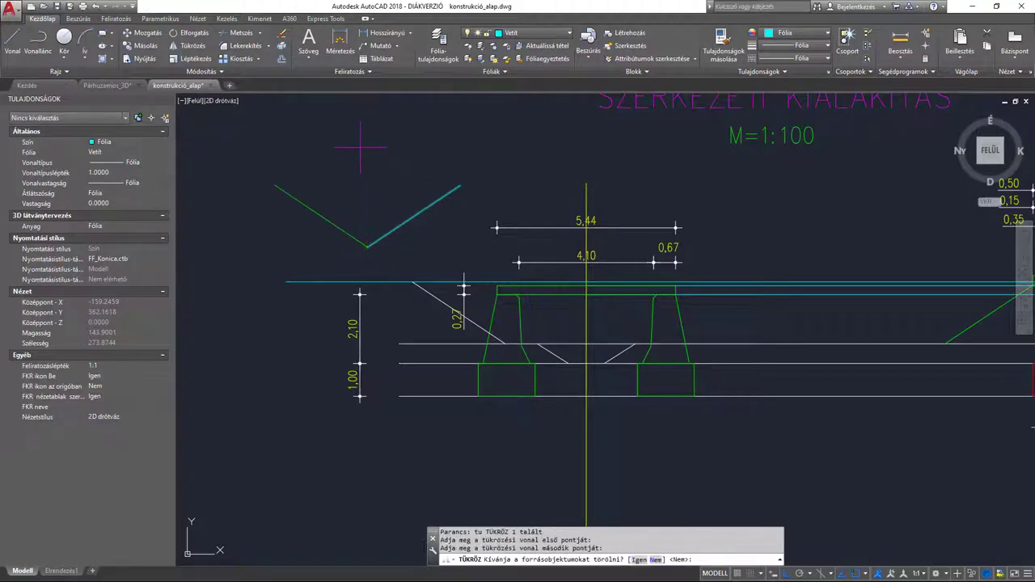
pyautogui.press('Return')
pyautogui.click(419, 246)
pyautogui.click(382, 190)
pyautogui.press('Delete')
# Step: Move the mirrored slope line by its lower end onto the foot of the constructed slope at the left abutment
pyautogui.click(396, 249)
pyautogui.click(345, 207)
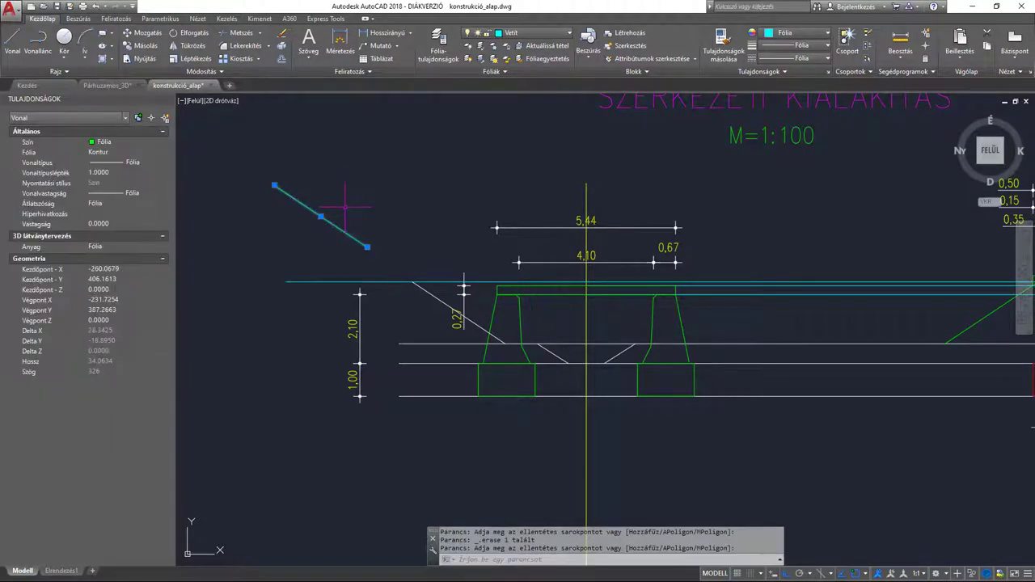
pyautogui.write('mo')
pyautogui.press('Return')
pyautogui.click(368, 247)
pyautogui.scroll(4, 488, 348)
pyautogui.click(521, 328)
pyautogui.scroll(8, 520, 338)
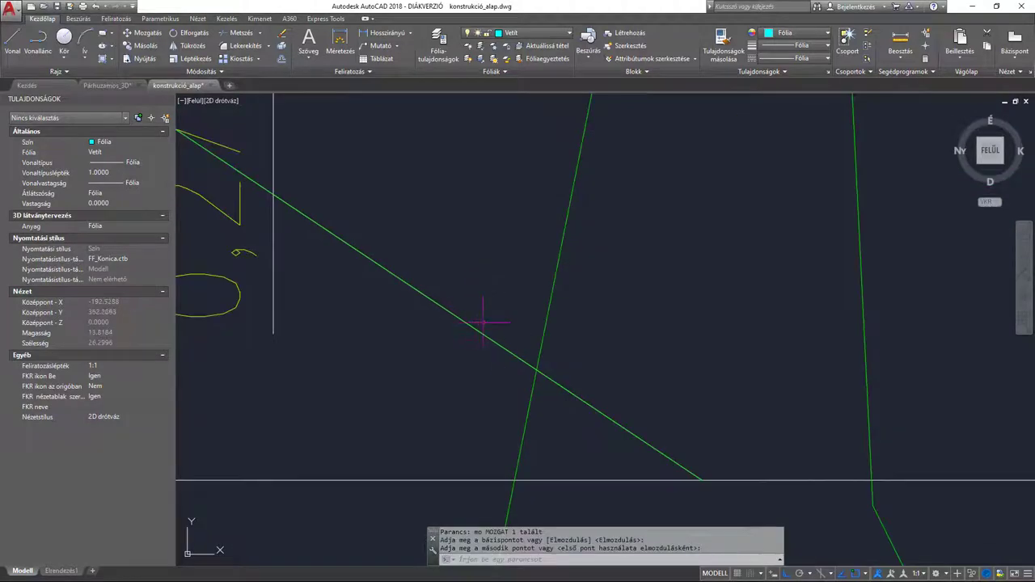
# Step: Delete the green comparison line lying over the constructed slope
pyautogui.click(464, 321)
pyautogui.scroll(-4, 477, 283)
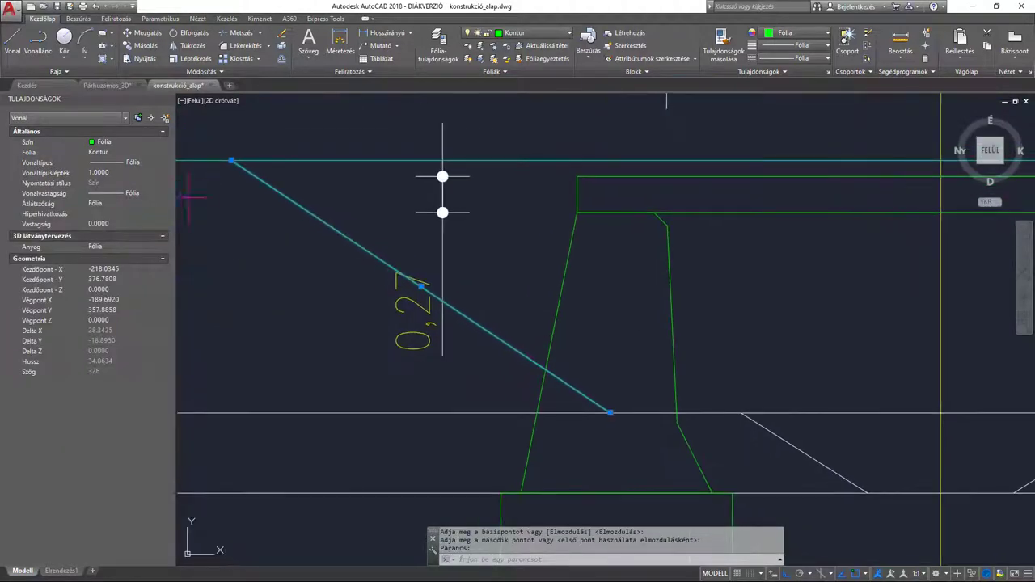
pyautogui.press('Delete')
pyautogui.scroll(-2, 436, 287)
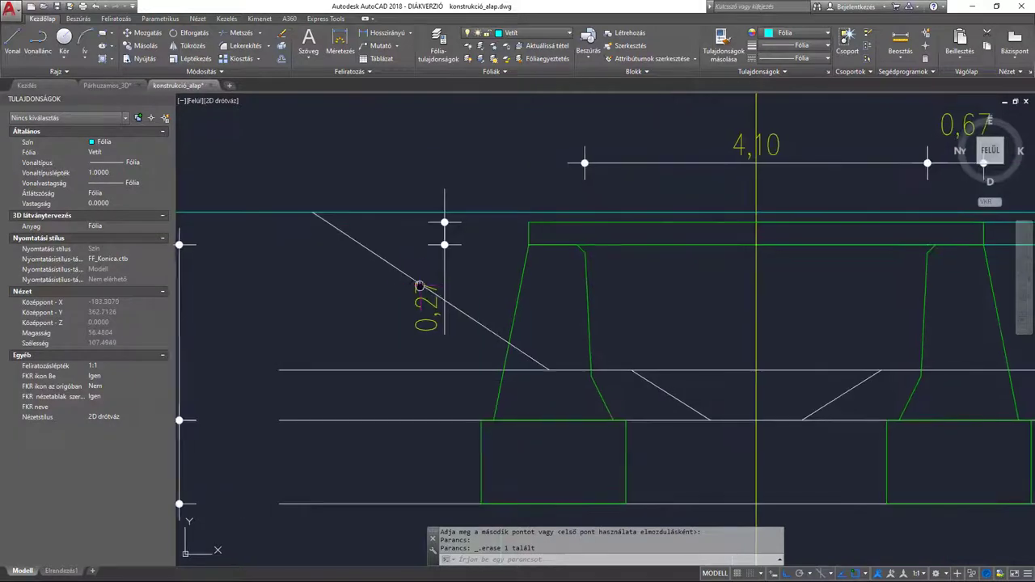
# Step: Check the constructed slope line and its upper end on the projected shoulder line
pyautogui.click(356, 255)
pyautogui.moveTo(463, 276); pyautogui.dragTo(483, 299, button='middle')
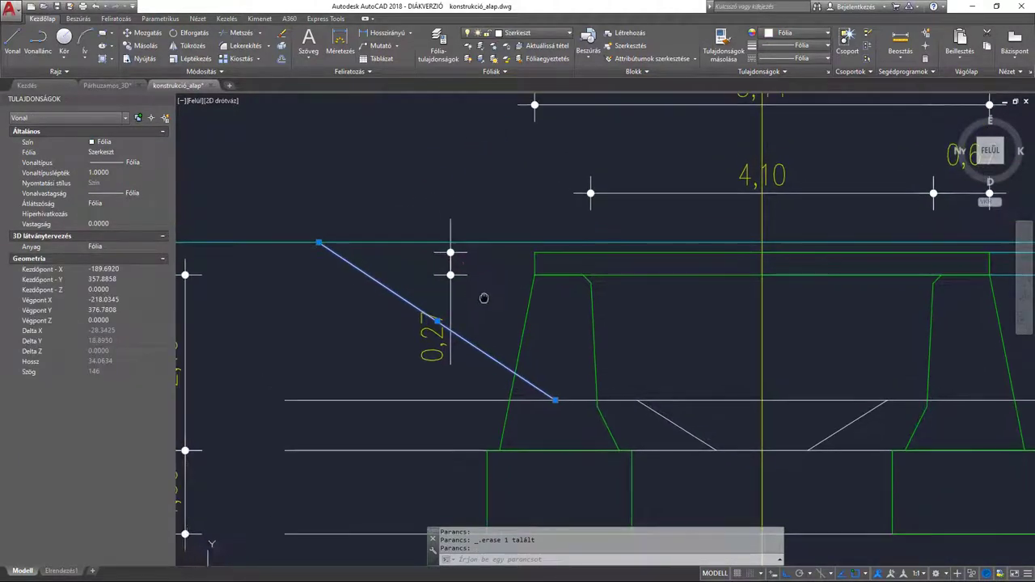
pyautogui.press('Escape')
pyautogui.scroll(-3, 475, 297)
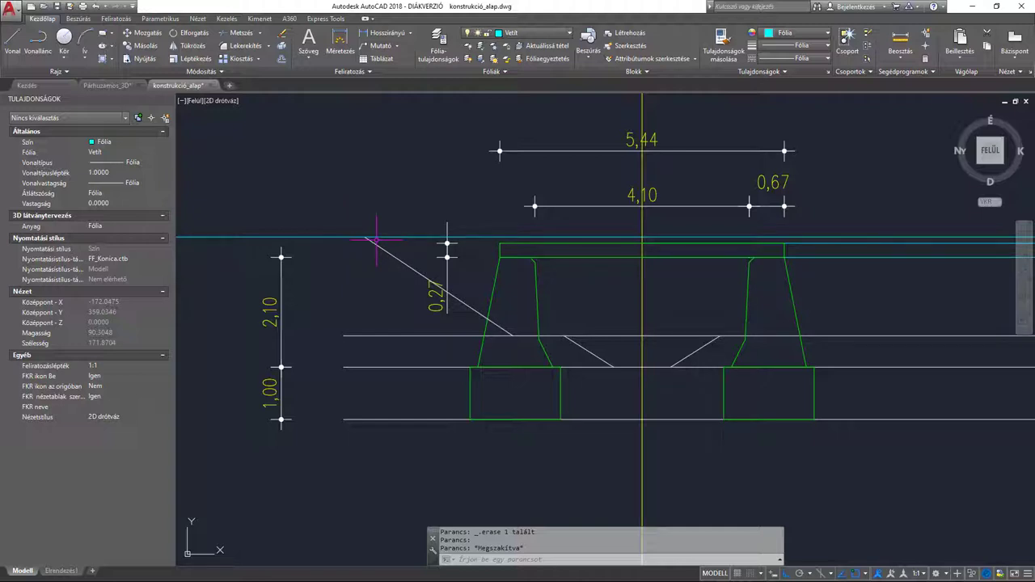
pyautogui.scroll(-5, 376, 240)
pyautogui.scroll(5, 380, 237)
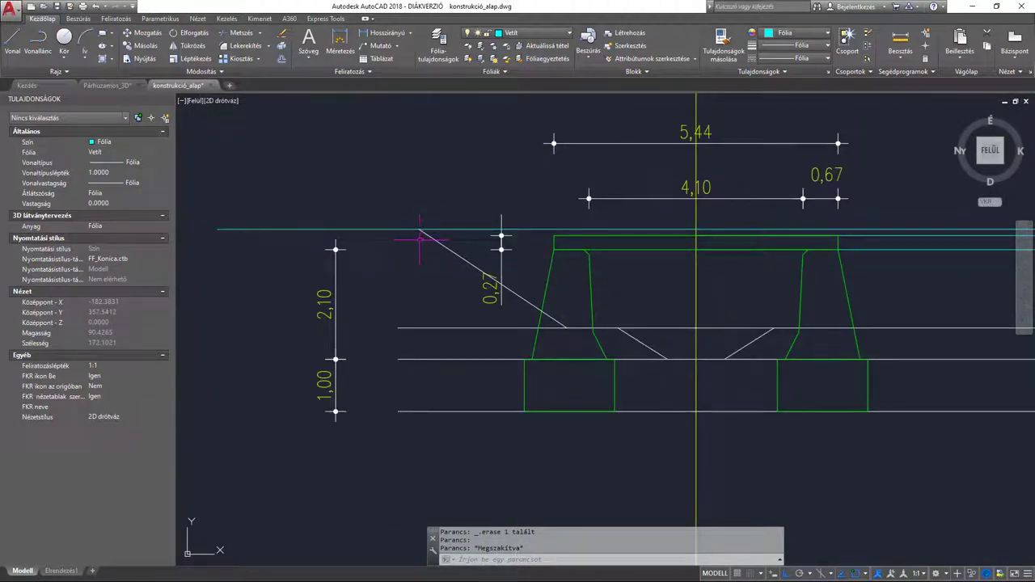
# Step: Draw a short vertical projection line upward from the slope line's upper end at the projected shoulder line
pyautogui.scroll(2, 420, 240)
pyautogui.moveTo(415, 226); pyautogui.dragTo(422, 236, button='middle')
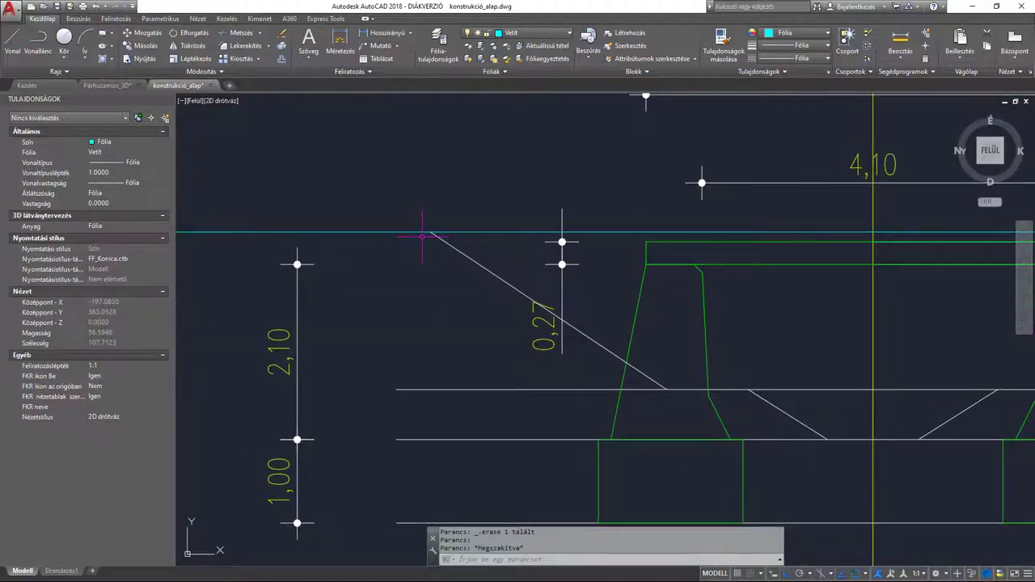
pyautogui.write('o')
pyautogui.press('Return')
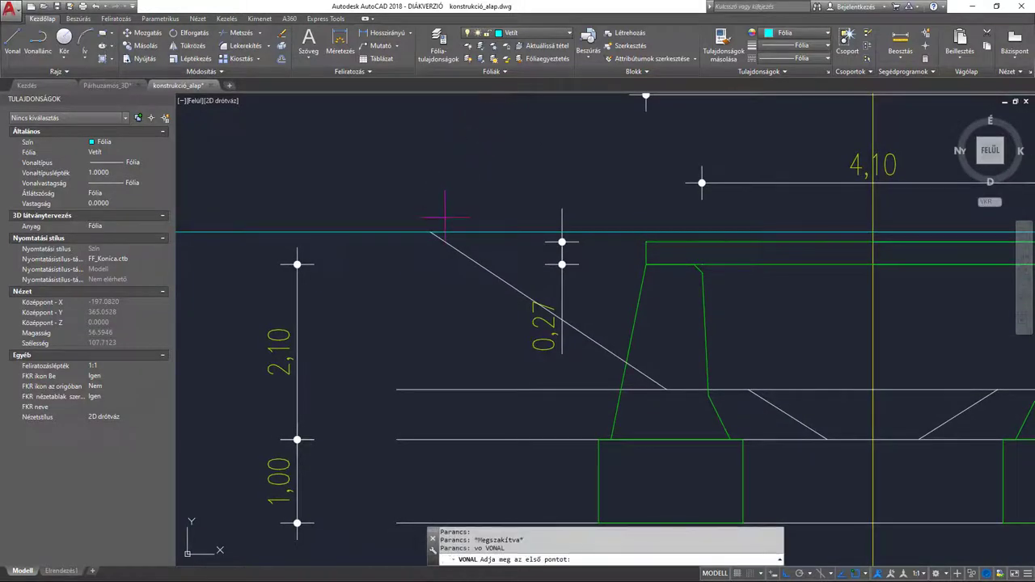
pyautogui.click(430, 232)
pyautogui.click(429, 177)
pyautogui.press('Return')
pyautogui.scroll(4, 420, 232)
pyautogui.moveTo(423, 213); pyautogui.dragTo(426, 270, button='middle')
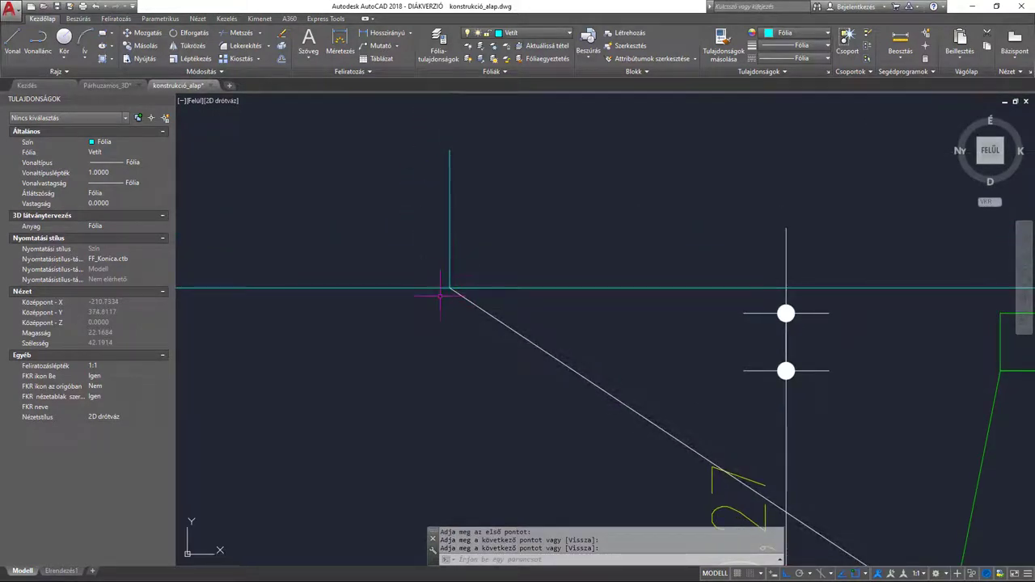
pyautogui.scroll(-4, 461, 286)
pyautogui.scroll(2, 461, 286)
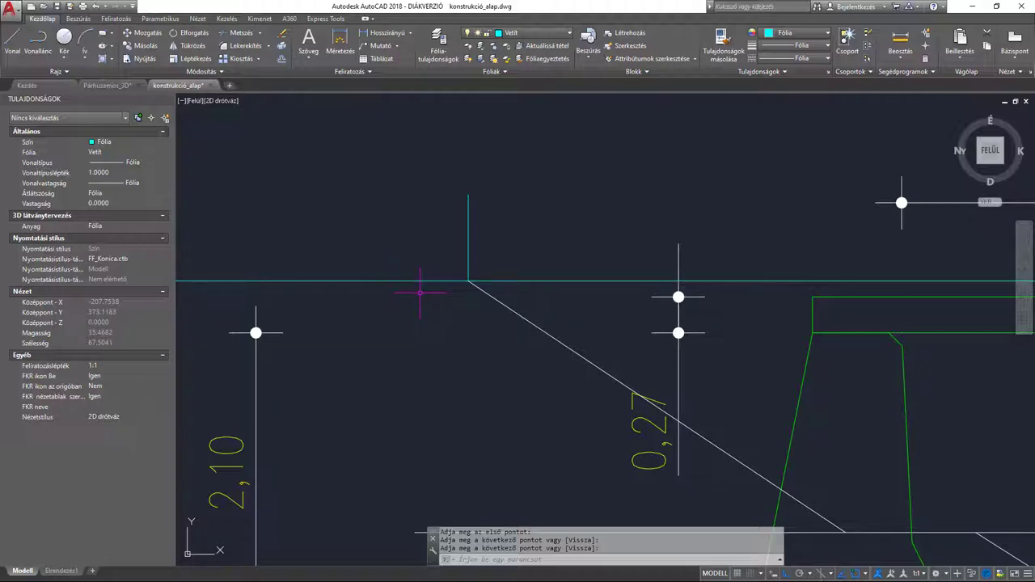
# Step: Offset the short vertical projection line at the slope's upper end by 5 to the side away from the abutment
pyautogui.write('p')
pyautogui.press('Return')
pyautogui.write('5')
pyautogui.press('Return')
pyautogui.click(469, 246)
pyautogui.click(409, 314)
pyautogui.scroll(-3, 438, 277)
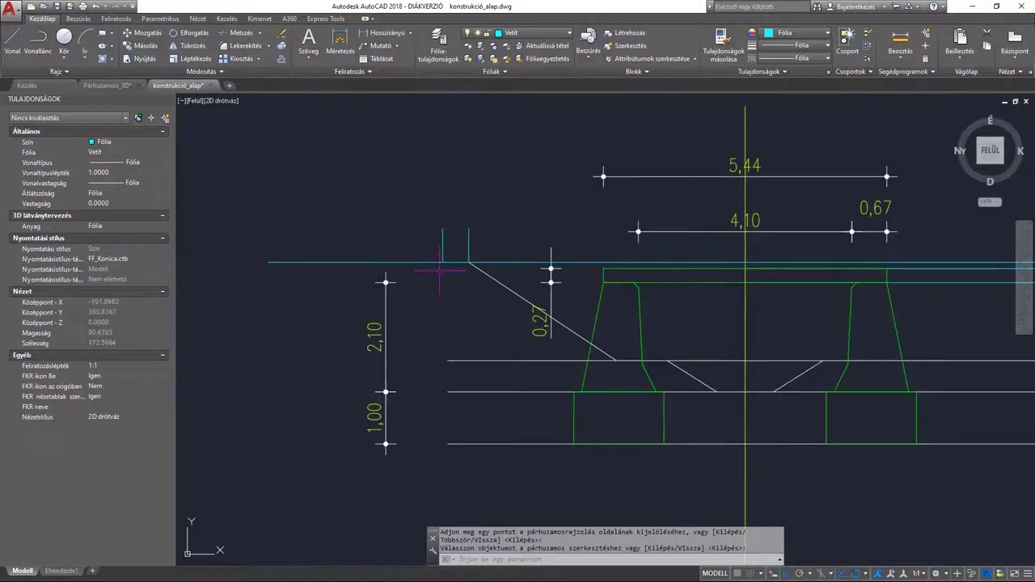
pyautogui.scroll(2, 437, 280)
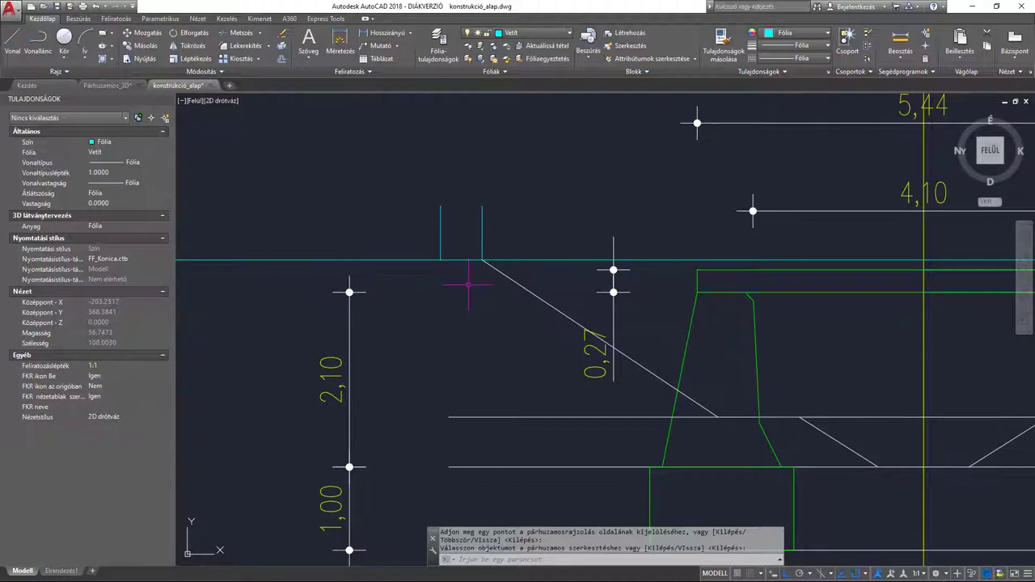
# Step: Draw a vertical line from the offset line's lower end on the shoulder line down to the foundation's top level
pyautogui.moveTo(468, 285); pyautogui.dragTo(455, 231, button='middle')
pyautogui.write('vo')
pyautogui.press('Return')
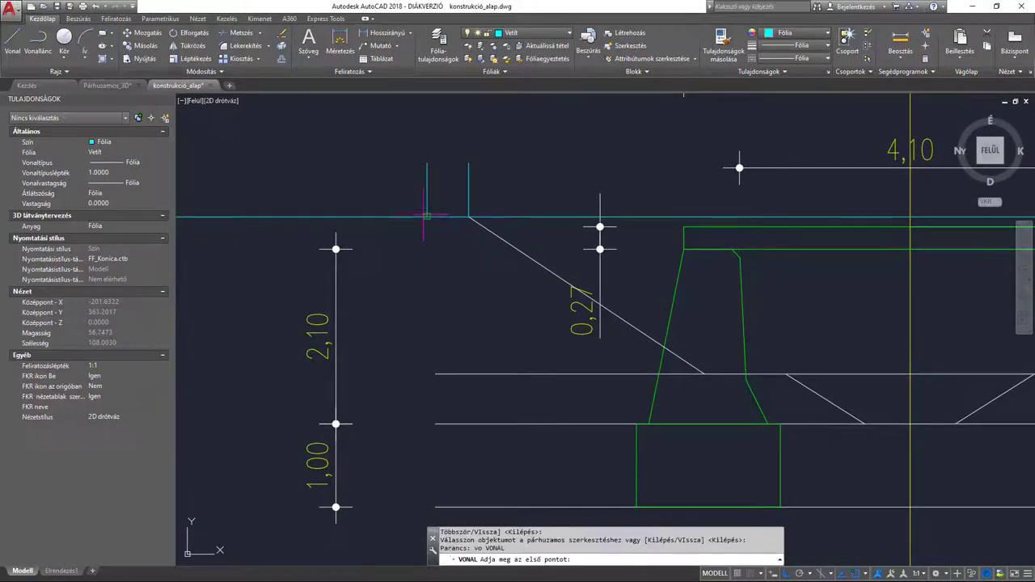
pyautogui.click(426, 217)
pyautogui.scroll(-2, 420, 343)
pyautogui.scroll(2, 407, 254)
pyautogui.moveTo(407, 283); pyautogui.dragTo(405, 299, button='middle')
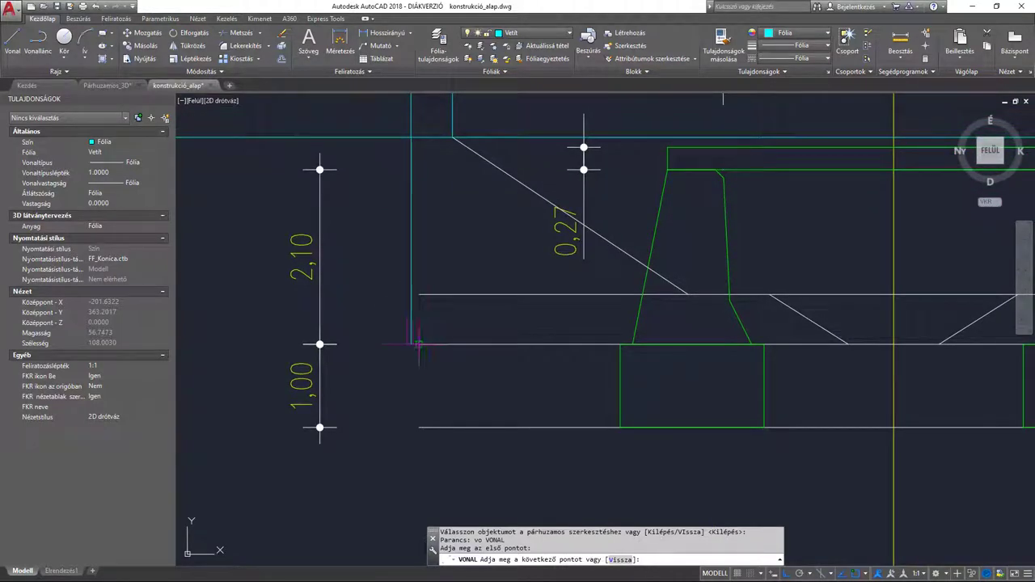
pyautogui.press('Escape')
# Step: Delete the two short vertical projection lines above the shoulder line
pyautogui.scroll(-3, 473, 346)
pyautogui.moveTo(678, 359); pyautogui.dragTo(458, 347, button='middle')
pyautogui.moveTo(250, 335)
pyautogui.mouseDown(button='middle')
pyautogui.moveTo(435, 345)
pyautogui.moveTo(501, 363)
pyautogui.moveTo(464, 409)
pyautogui.mouseUp(button='middle')
pyautogui.scroll(3, 433, 346)
pyautogui.scroll(3, 491, 362)
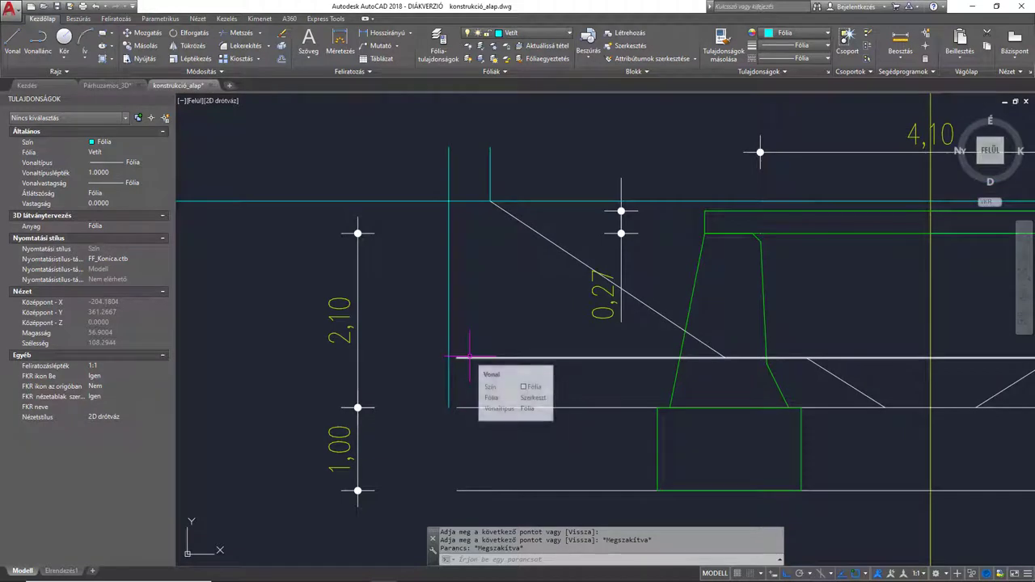
pyautogui.moveTo(486, 376); pyautogui.dragTo(443, 369, button='middle')
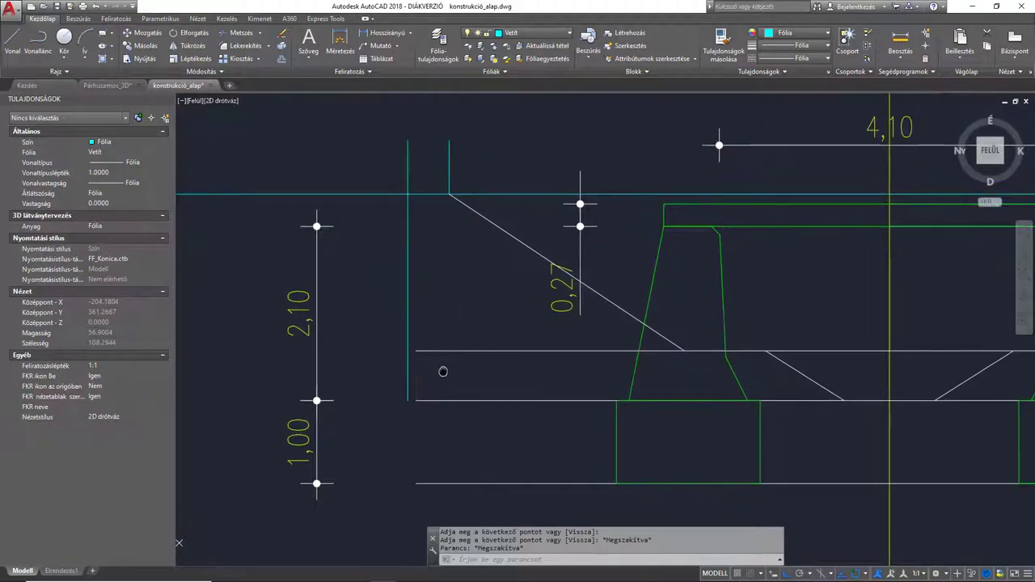
pyautogui.click(477, 160)
pyautogui.click(371, 150)
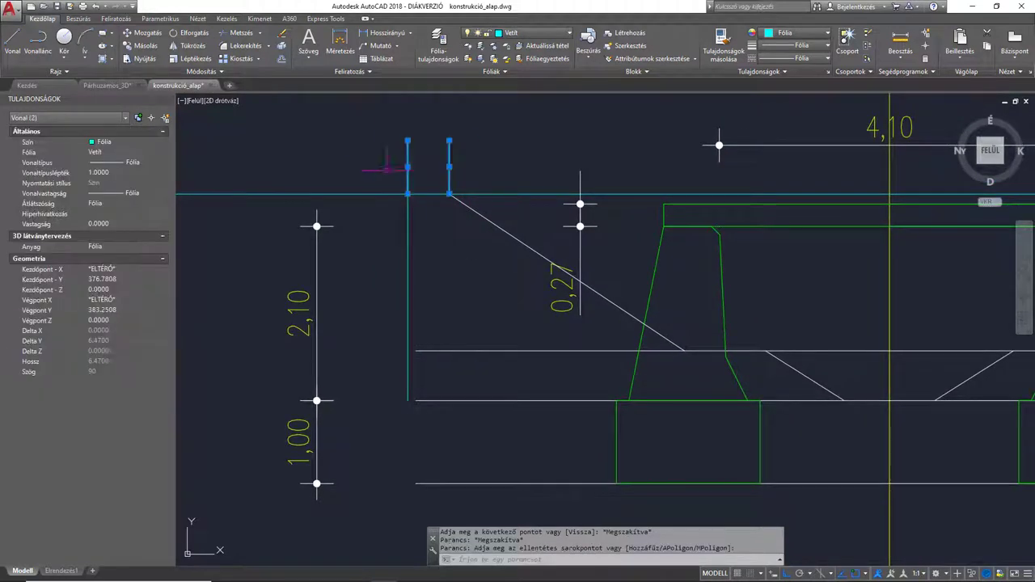
pyautogui.press('Delete')
# Step: Make Szárnyfal the current layer and draw the wing wall's horizontal bottom line from the abutment's outer foot to the vertical line's lower end
pyautogui.moveTo(436, 239); pyautogui.dragTo(438, 240, button='middle')
pyautogui.scroll(2, 438, 240)
pyautogui.moveTo(428, 367)
pyautogui.mouseDown(button='middle')
pyautogui.moveTo(411, 284)
pyautogui.moveTo(391, 306)
pyautogui.mouseUp(button='middle')
pyautogui.click(534, 32)
pyautogui.click(516, 113)
pyautogui.write('vo')
pyautogui.press('Return')
pyautogui.click(711, 382)
pyautogui.click(359, 383)
pyautogui.press('Escape')
# Step: Move the vertical line at the wing wall's end to the Szárnyfal layer
pyautogui.click(358, 360)
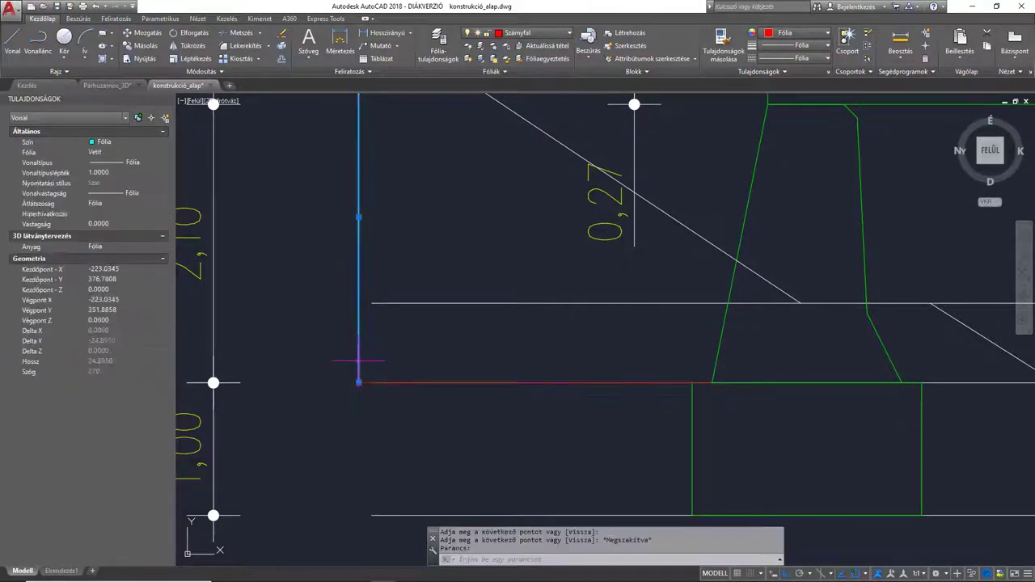
pyautogui.click(555, 32)
pyautogui.click(517, 113)
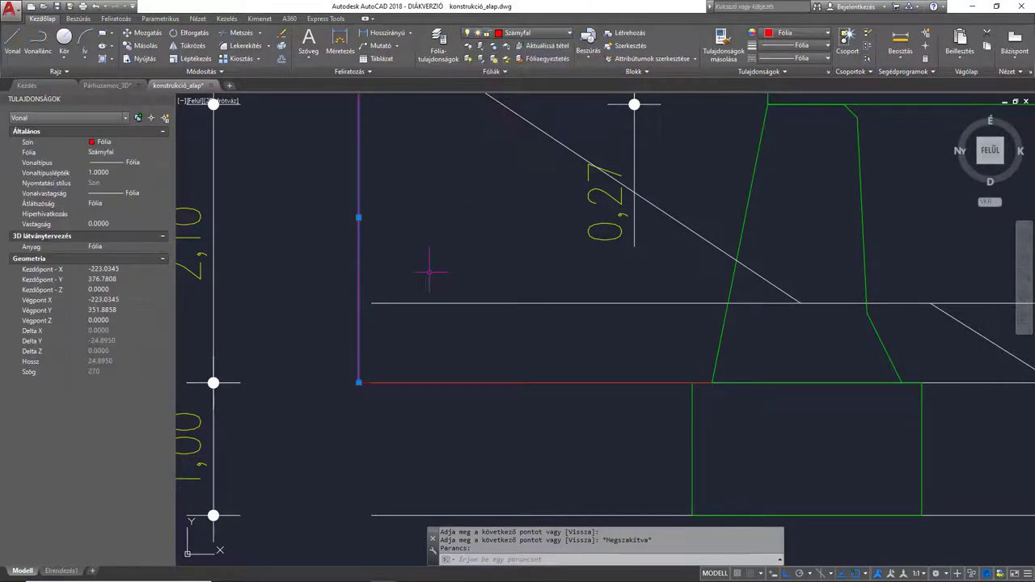
pyautogui.press('Escape')
pyautogui.press('Escape')
pyautogui.scroll(-4, 427, 250)
pyautogui.moveTo(434, 245); pyautogui.dragTo(416, 268, button='middle')
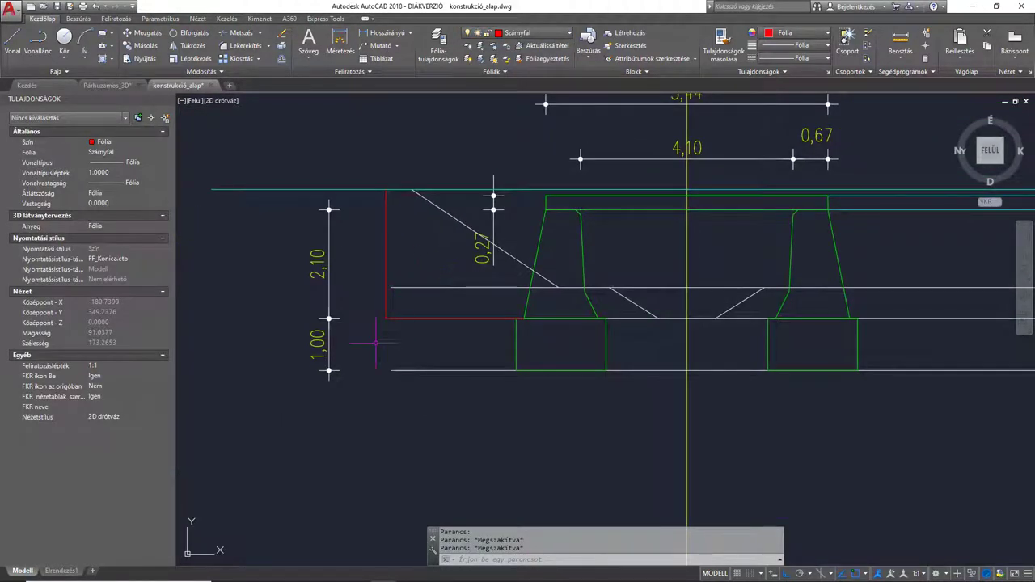
# Step: Draw the wing wall foundation's end from the wall's lower corner, 1.5 outward and then down to the foundation base level
pyautogui.scroll(2, 374, 331)
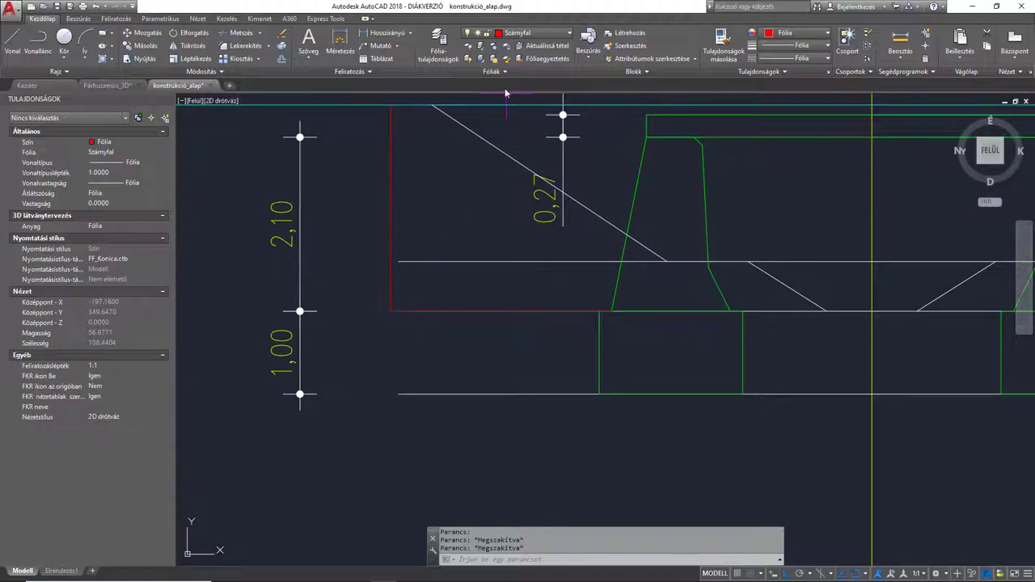
pyautogui.write('vo')
pyautogui.press('Return')
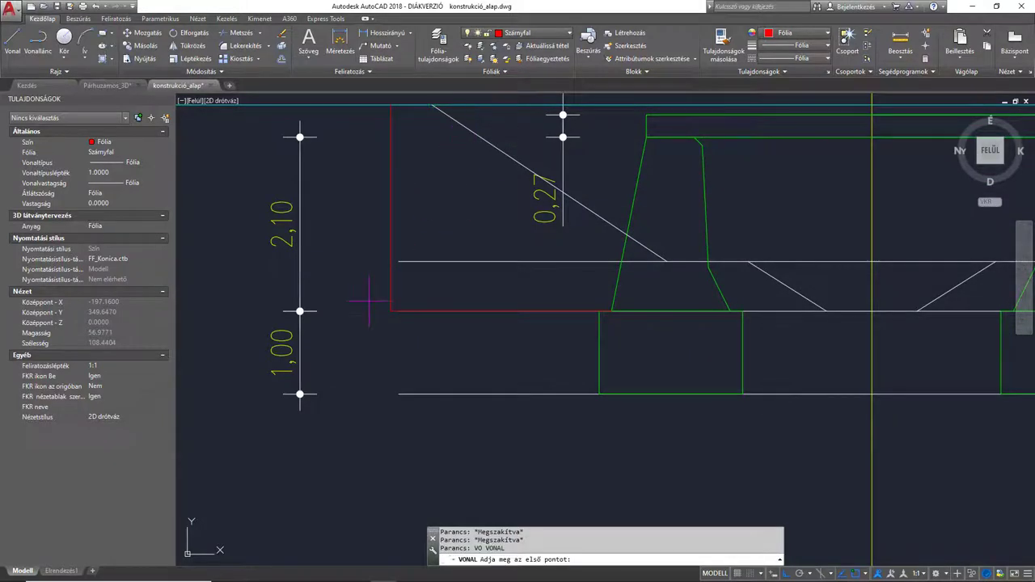
pyautogui.click(390, 311)
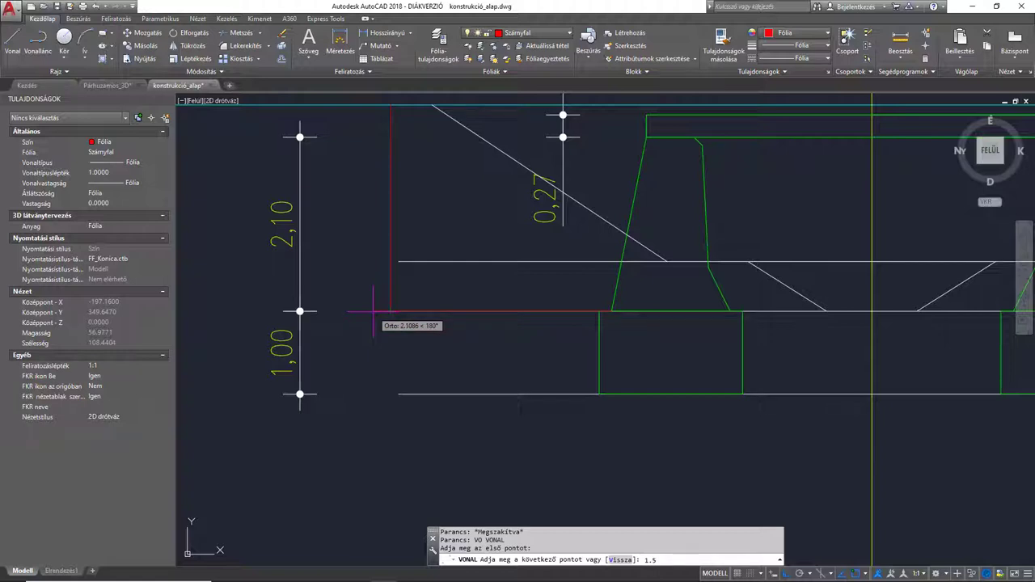
pyautogui.write('1.5')
pyautogui.press('Return')
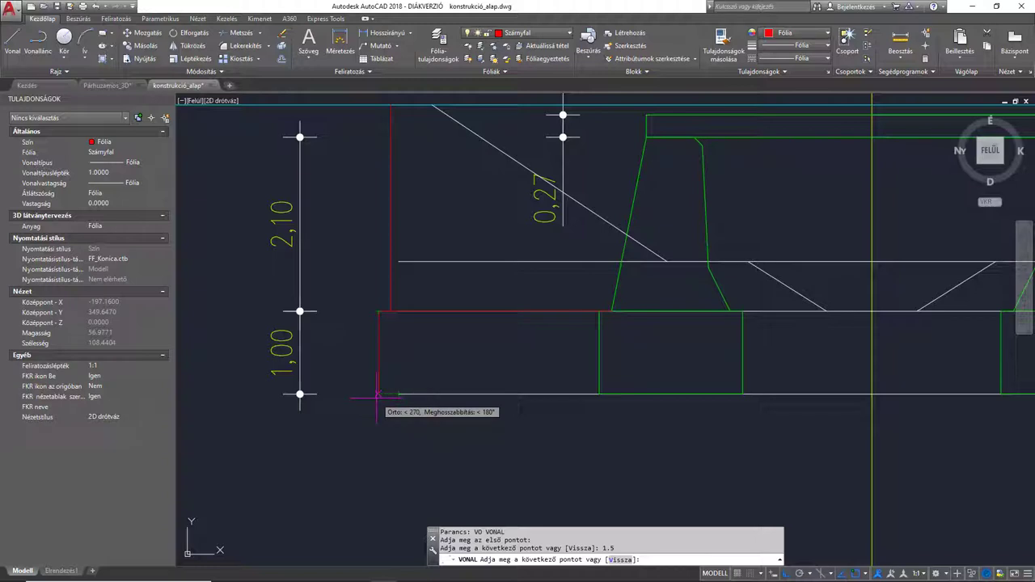
pyautogui.click(377, 395)
pyautogui.press('Return')
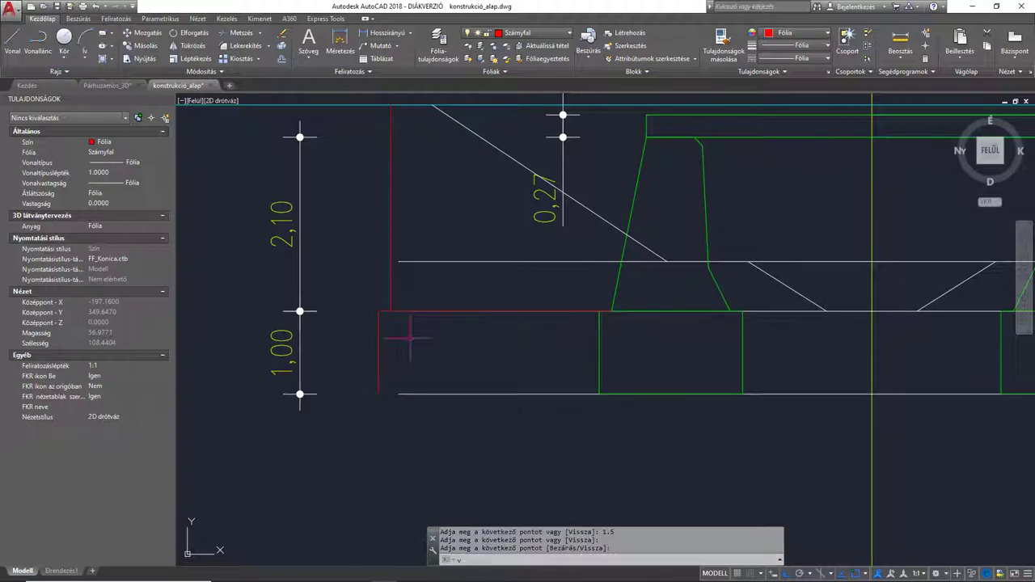
# Step: Draw the wing wall foundation's bottom line from its outer lower corner to the abutment foundation's lower corner
pyautogui.write('vo')
pyautogui.press('Return')
pyautogui.click(398, 394)
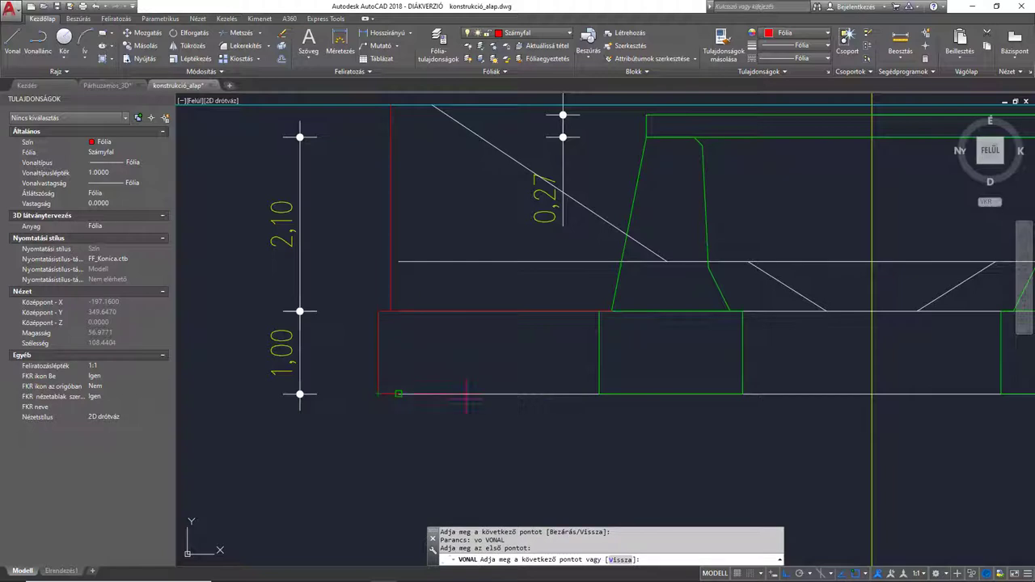
pyautogui.click(599, 394)
pyautogui.press('Return')
pyautogui.moveTo(594, 310); pyautogui.dragTo(561, 360, button='middle')
pyautogui.press('Escape')
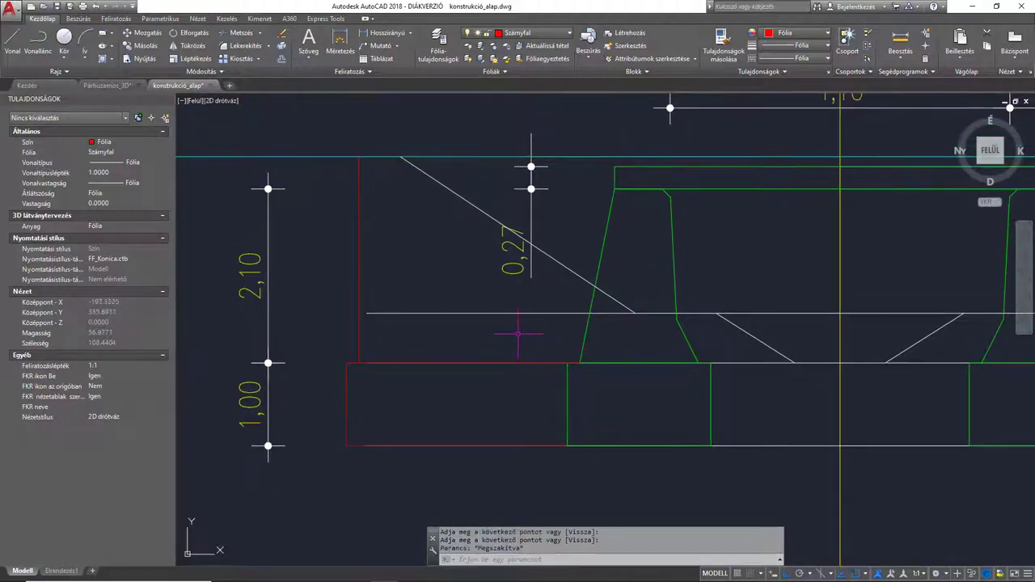
# Step: Extend the horizontal line at the slope's foot to the vertical end line of the wing wall
pyautogui.moveTo(518, 334); pyautogui.dragTo(541, 354, button='middle')
pyautogui.write('el')
pyautogui.press('Return')
pyautogui.press('Escape')
pyautogui.write('F')
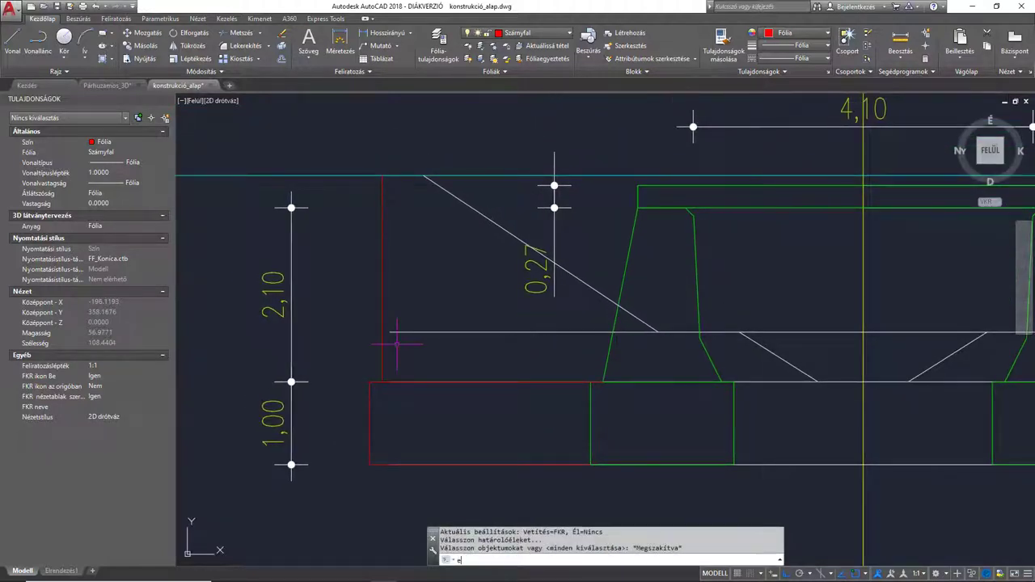
pyautogui.press('Return')
pyautogui.click(381, 346)
pyautogui.press('Return')
pyautogui.click(397, 332)
pyautogui.press('Return')
pyautogui.scroll(-3, 446, 289)
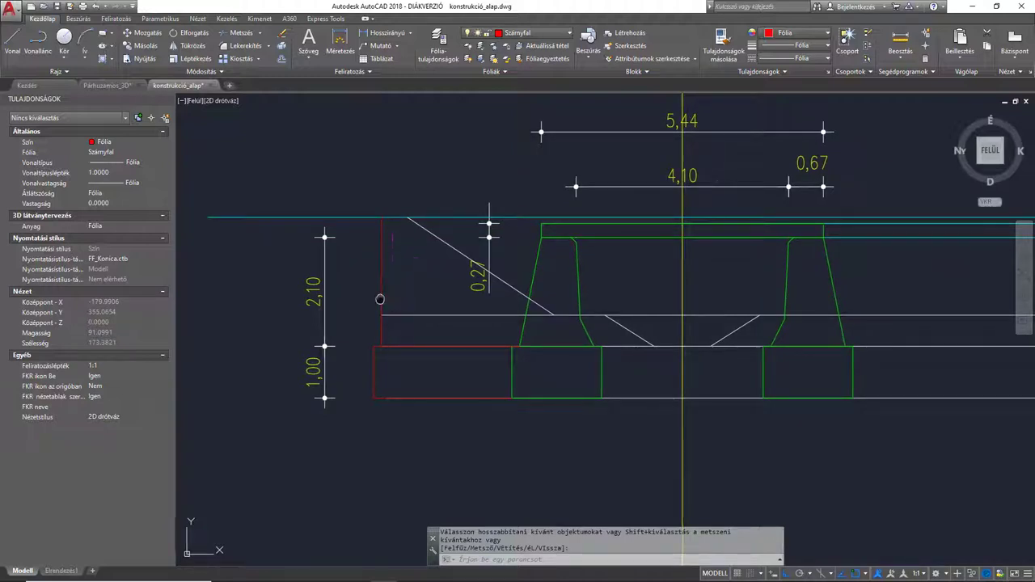
pyautogui.moveTo(380, 300); pyautogui.dragTo(360, 257, button='middle')
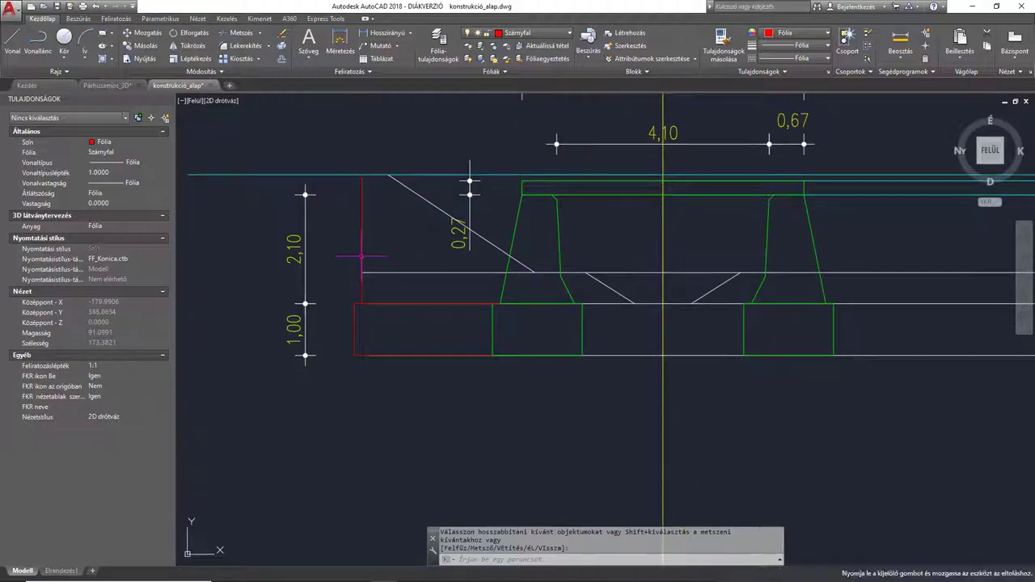
# Step: Make Vetít the current layer and draw a vertical projection line from the wing wall's lower end down past the plan view's horizontal axis
pyautogui.click(535, 36)
pyautogui.click(517, 185)
pyautogui.write('vo')
pyautogui.press('Return')
pyautogui.click(365, 304)
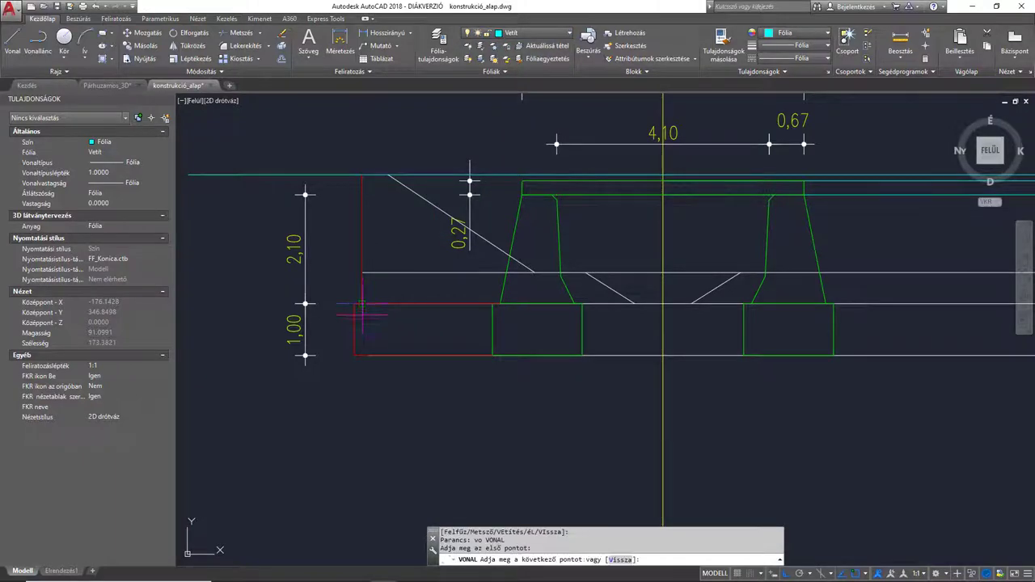
pyautogui.scroll(-7, 366, 310)
pyautogui.scroll(-5, 405, 390)
pyautogui.moveTo(404, 391); pyautogui.dragTo(405, 314, button='middle')
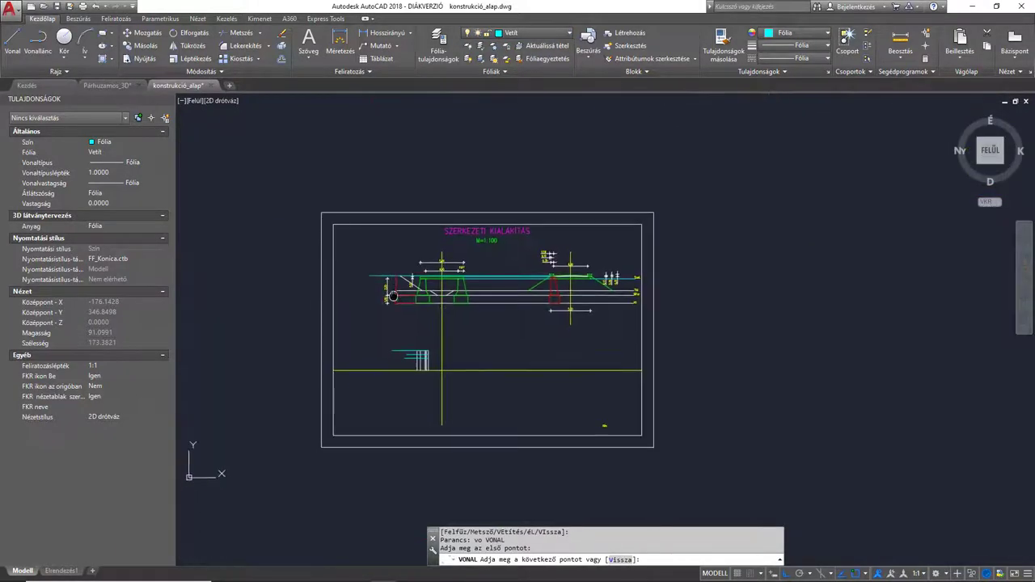
pyautogui.click(399, 409)
pyautogui.press('Return')
pyautogui.scroll(5, 401, 353)
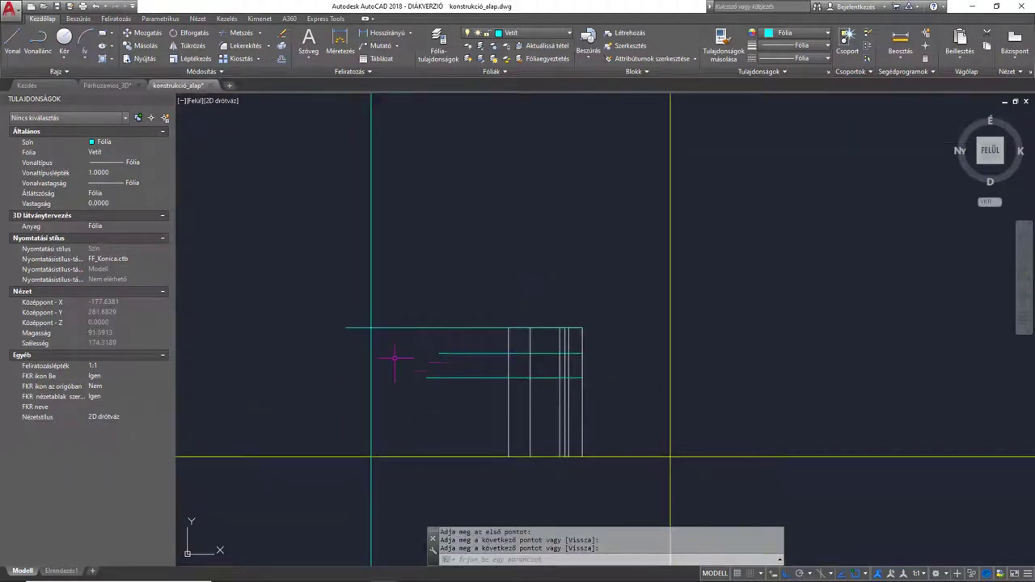
# Step: Extend the two lower horizontal wing wall lines in the plan view to the vertical projection line
pyautogui.write('el')
pyautogui.press('Return')
pyautogui.click(371, 358)
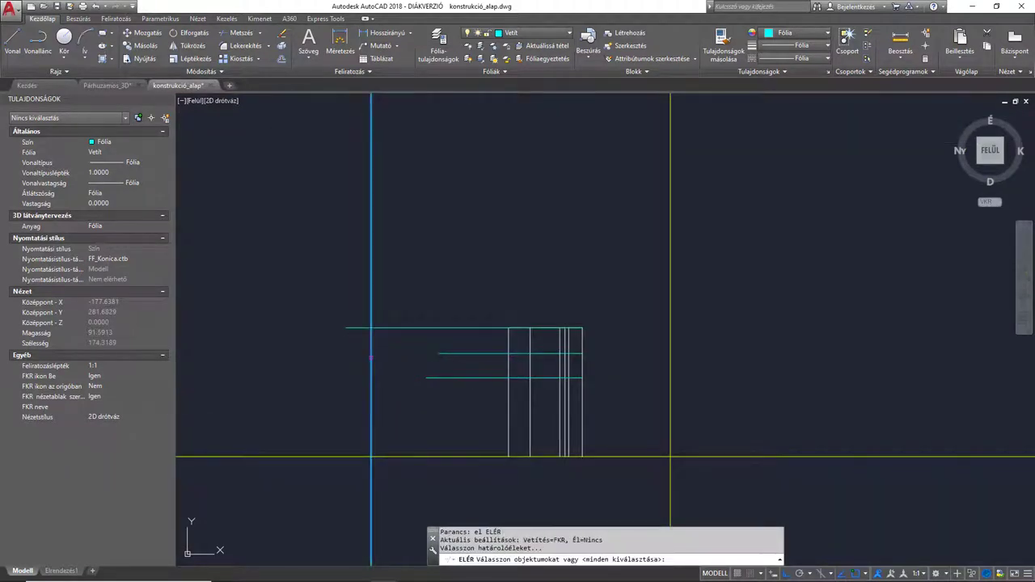
pyautogui.press('Return')
pyautogui.click(447, 353)
pyautogui.click(412, 378)
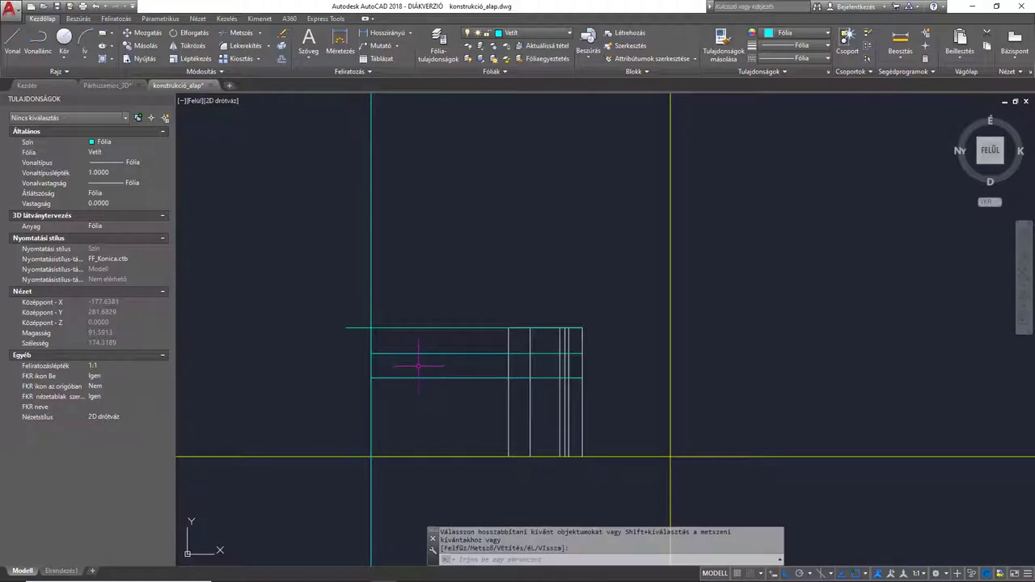
pyautogui.press('Escape')
# Step: Trim the upper horizontal wing wall line in the plan view at the vertical projection line
pyautogui.write('me')
pyautogui.press('Return')
pyautogui.click(371, 344)
pyautogui.press('Return')
pyautogui.click(358, 327)
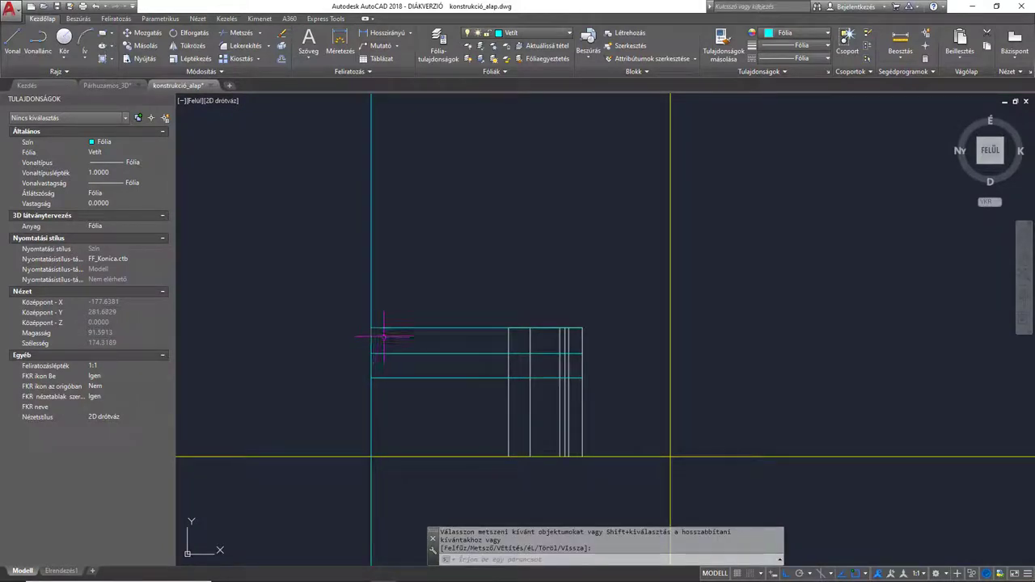
# Step: Move the three horizontal wing wall lines in the plan view to the Szerkeszt layer
pyautogui.click(413, 385)
pyautogui.click(399, 317)
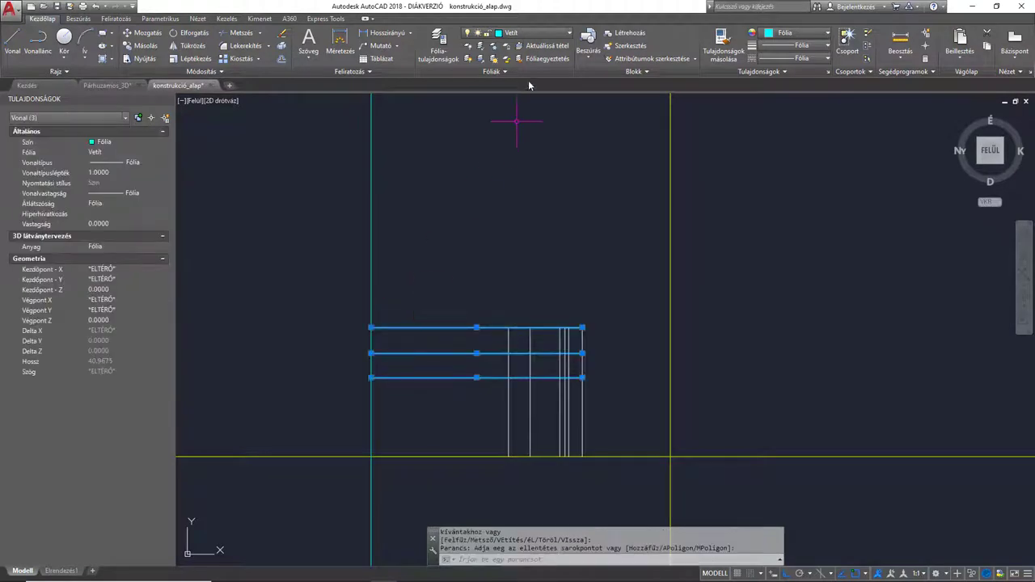
pyautogui.click(519, 35)
pyautogui.press('Escape')
pyautogui.press('Escape')
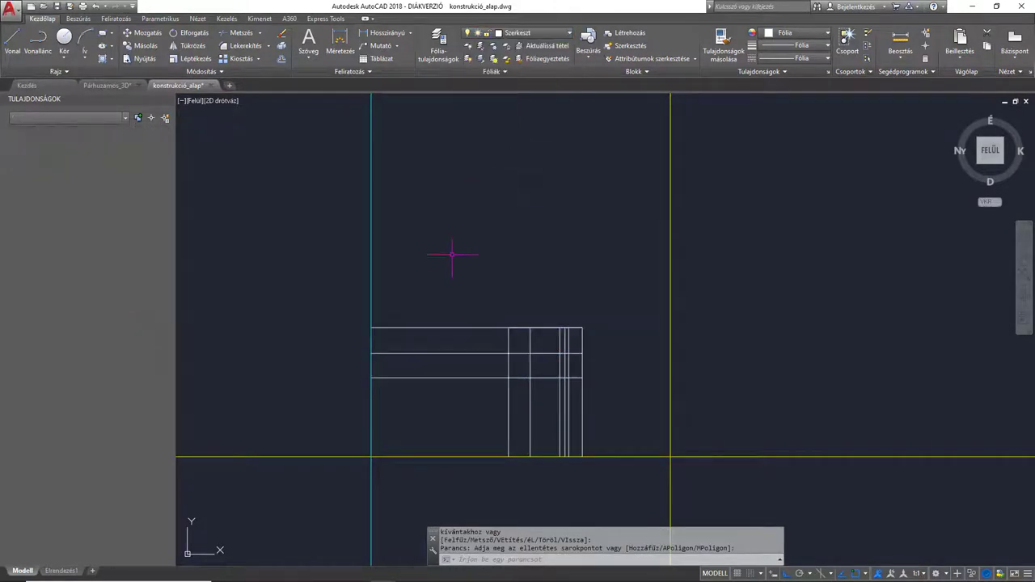
# Step: Delete the vertical projection line at the end of the plan view's wing wall lines
pyautogui.click(406, 281)
pyautogui.click(332, 261)
pyautogui.scroll(-2, 330, 268)
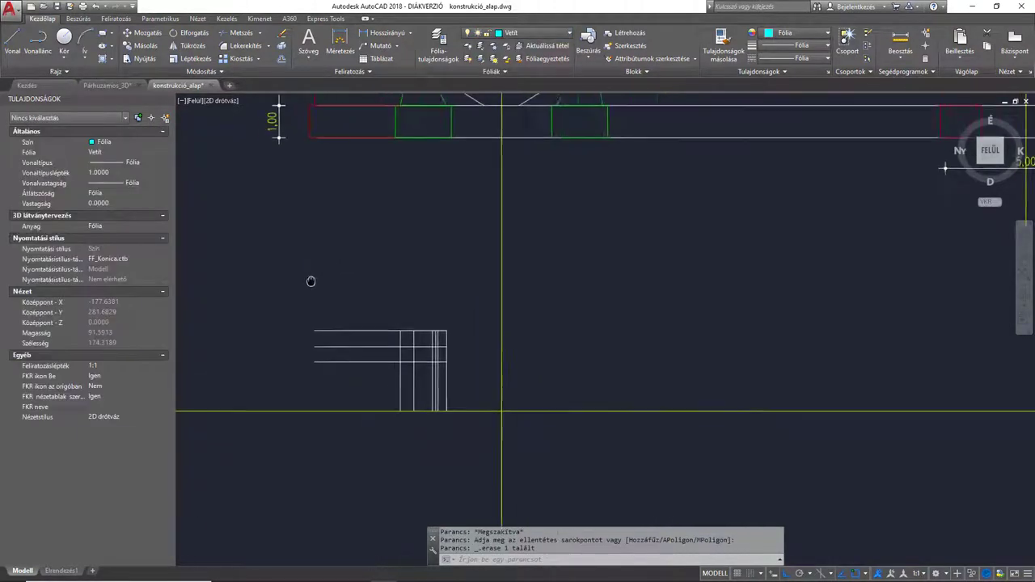
pyautogui.press('Delete')
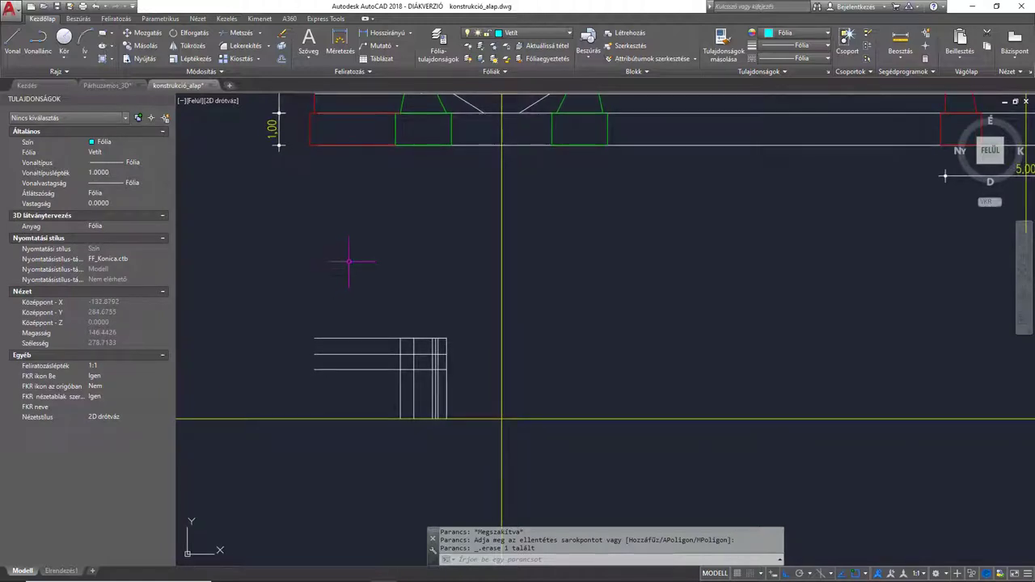
pyautogui.scroll(2, 367, 263)
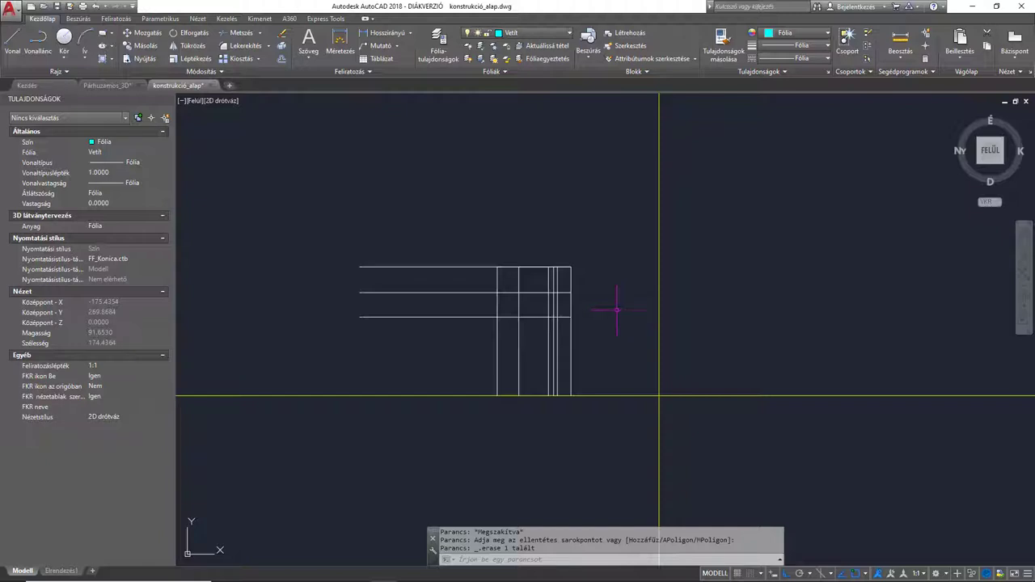
# Step: Switch to the Párhuzamos_3D drawing and turn off the Kúp layer to hide the earth cones
pyautogui.click(115, 87)
pyautogui.scroll(-5, 571, 236)
pyautogui.moveTo(572, 237); pyautogui.dragTo(527, 263, button='middle')
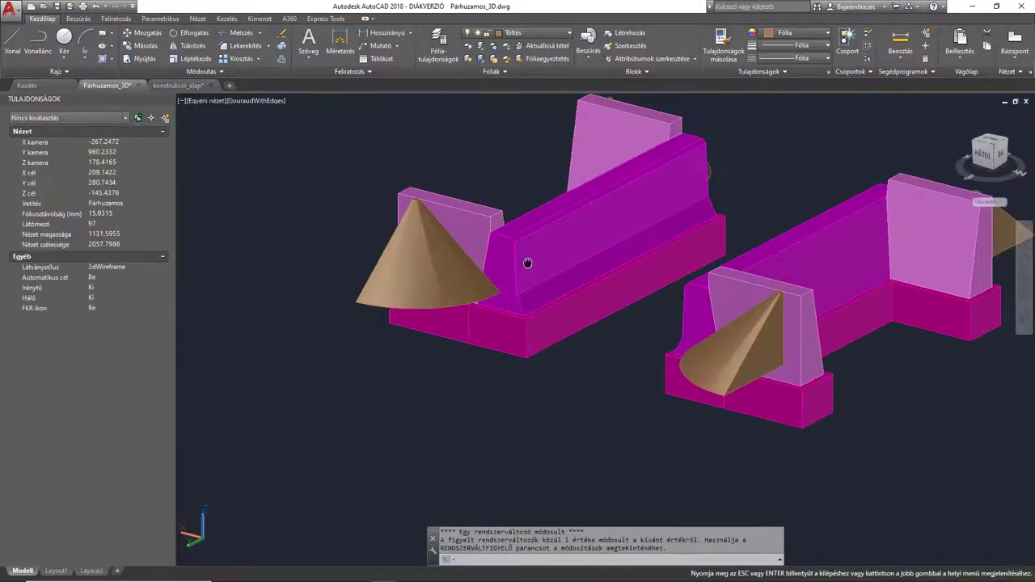
pyautogui.press('Escape')
pyautogui.click(534, 32)
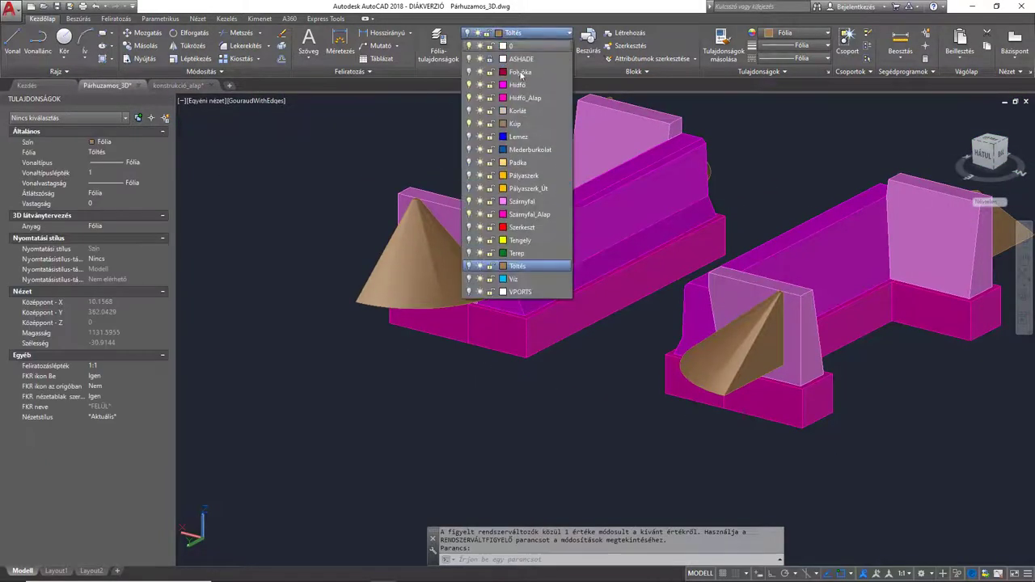
pyautogui.click(471, 124)
pyautogui.click(431, 121)
# Step: View the 3D abutments and wing walls from directly above
pyautogui.click(1022, 293)
pyautogui.moveTo(526, 194); pyautogui.dragTo(817, 215)
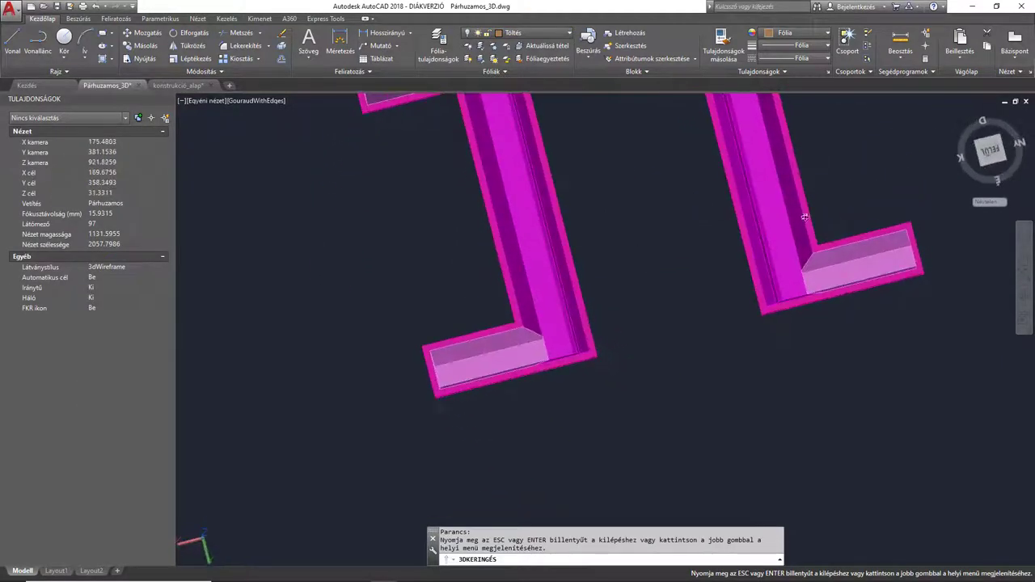
pyautogui.press('Escape')
pyautogui.click(992, 159)
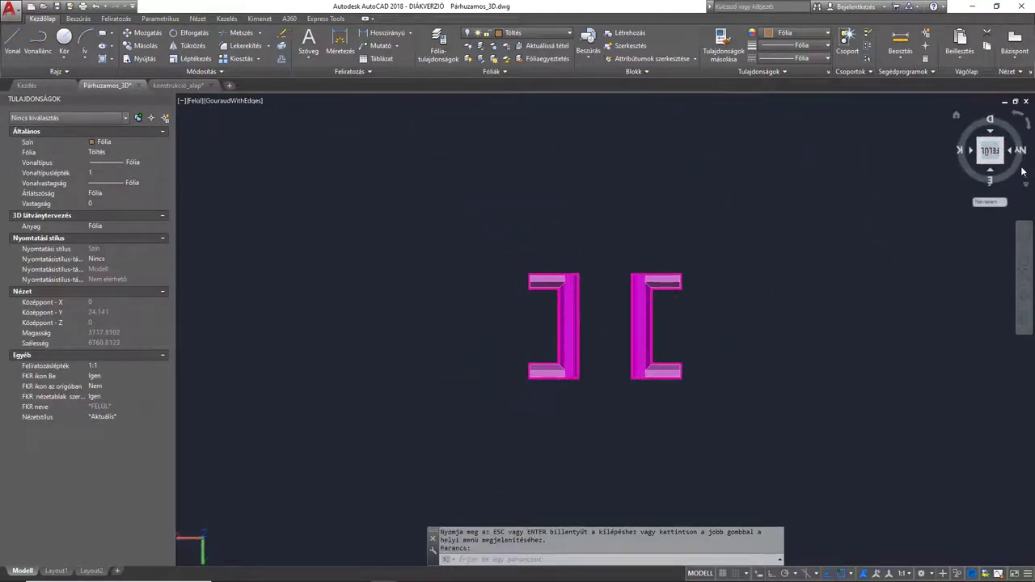
# Step: Turn the 3D model's top view by 180° so north points up, and examine the abutment and wing wall corner
pyautogui.click(1027, 123)
pyautogui.click(1028, 123)
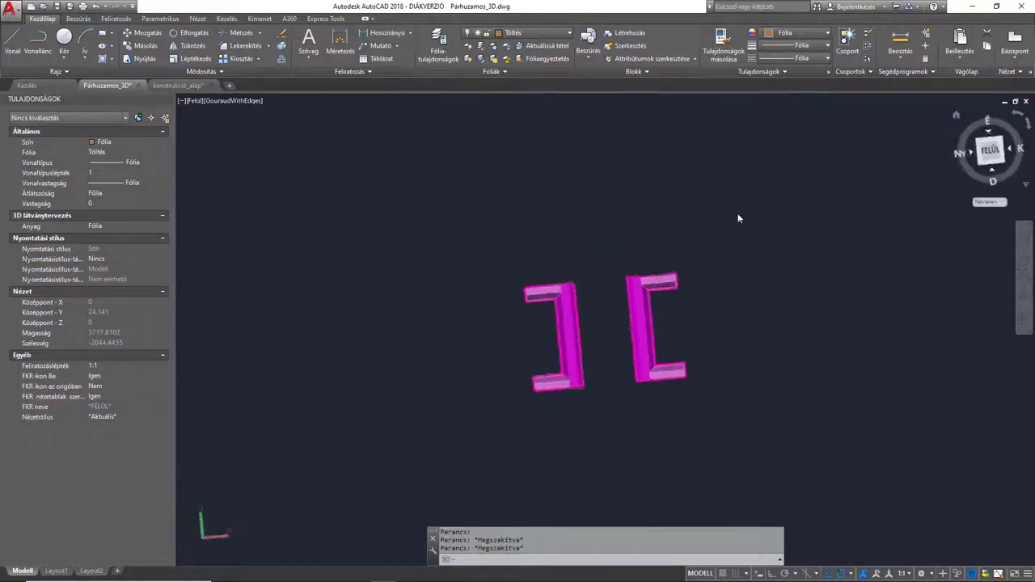
pyautogui.scroll(5, 529, 169)
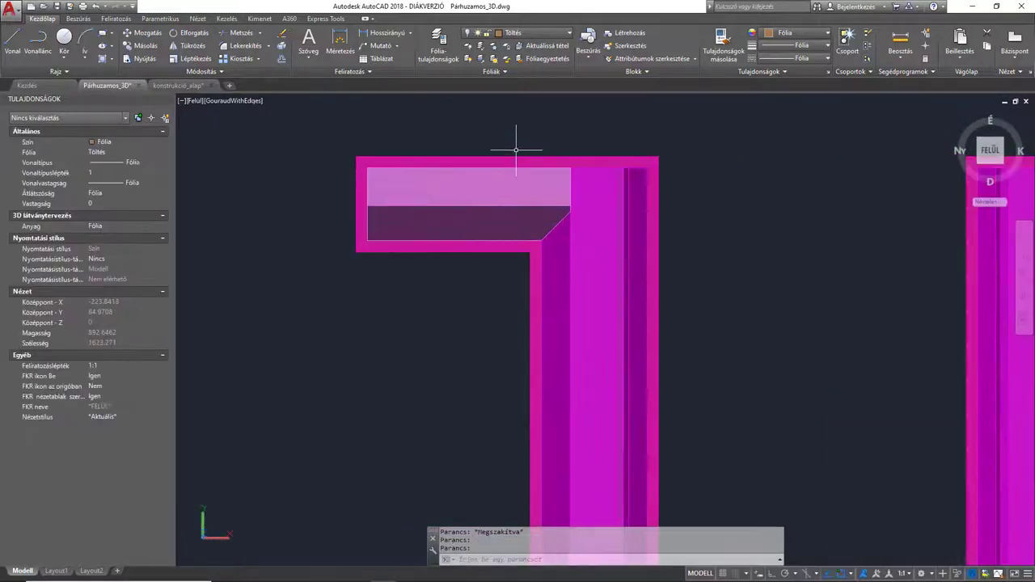
pyautogui.scroll(1, 510, 253)
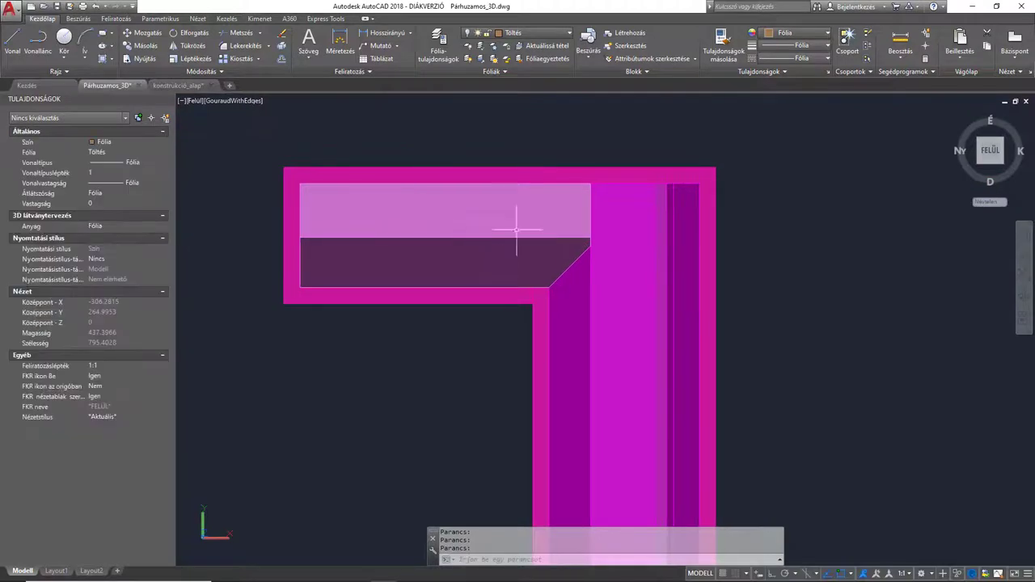
# Step: Compare the wing wall lines in the konstrukció_alap plan view with the abutment corner in Párhuzamos_3D
pyautogui.click(178, 85)
pyautogui.scroll(2, 596, 296)
pyautogui.moveTo(596, 296); pyautogui.dragTo(700, 269, button='middle')
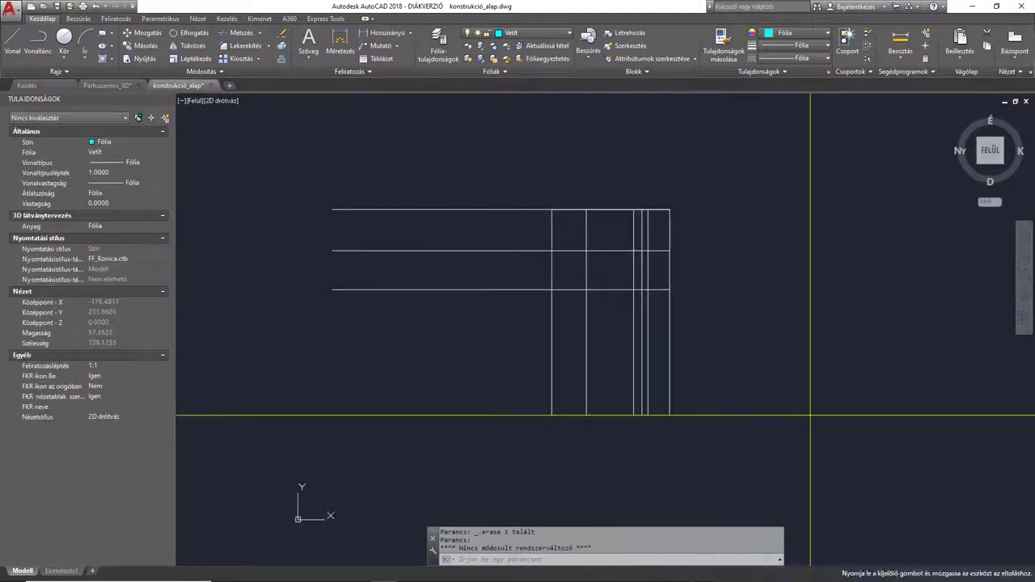
pyautogui.click(115, 86)
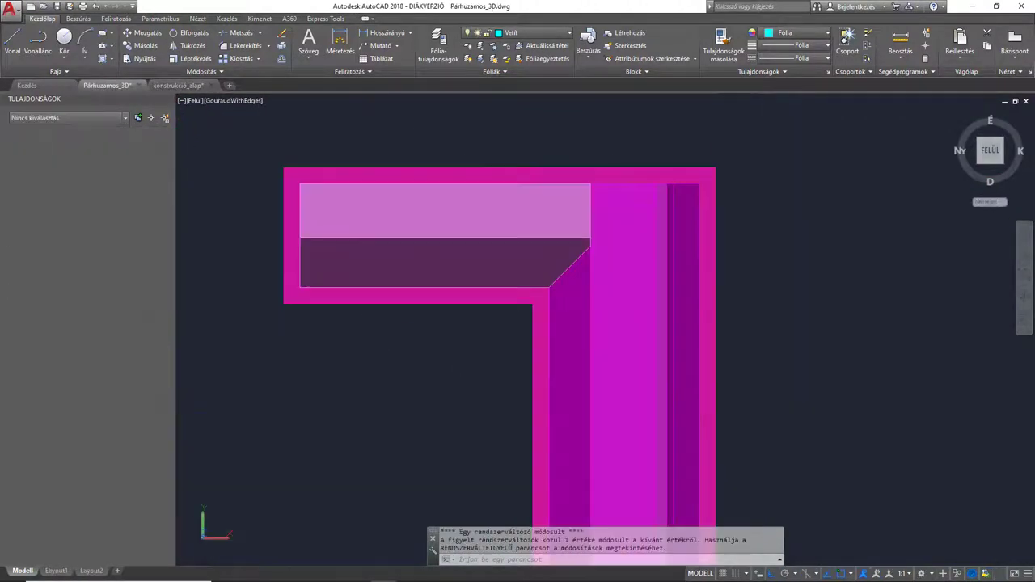
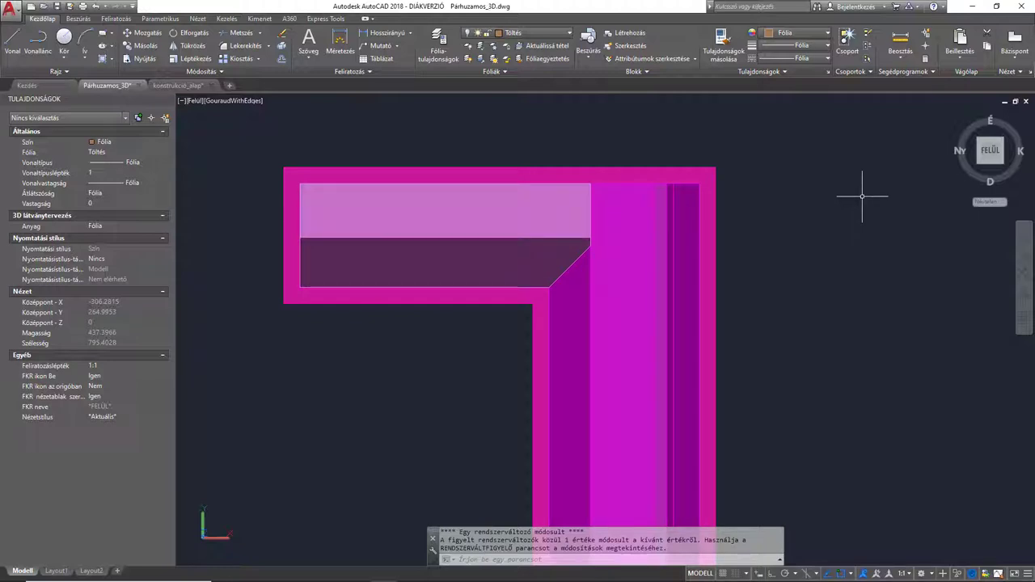
# Step: In konstrukció_alap, extend the abutment's sloped back face line up to the upper horizontal line of the longitudinal section
pyautogui.click(174, 89)
pyautogui.scroll(-3, 548, 234)
pyautogui.scroll(-2, 553, 157)
pyautogui.moveTo(562, 151); pyautogui.dragTo(551, 345, button='middle')
pyautogui.scroll(8, 550, 224)
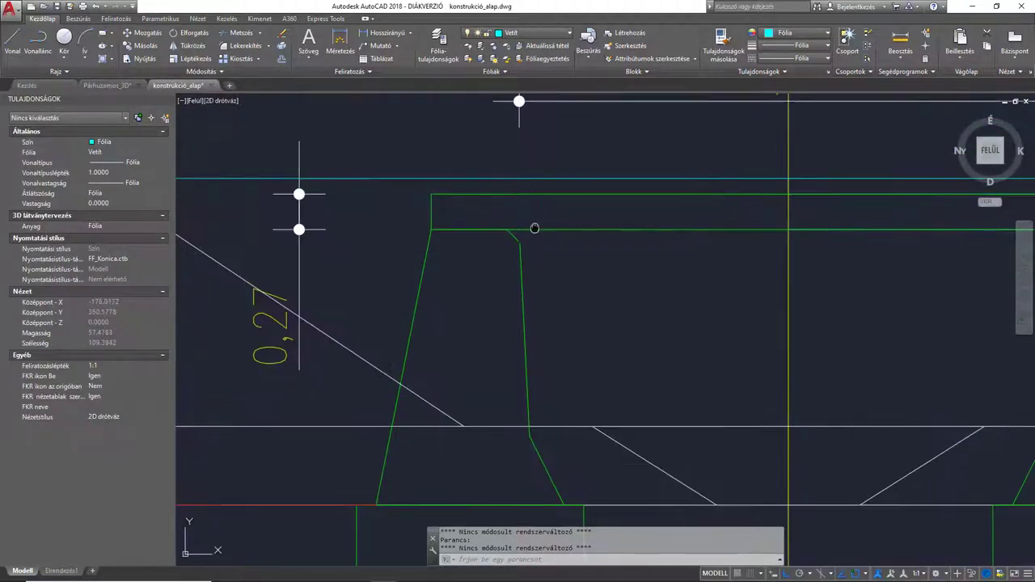
pyautogui.click(428, 248)
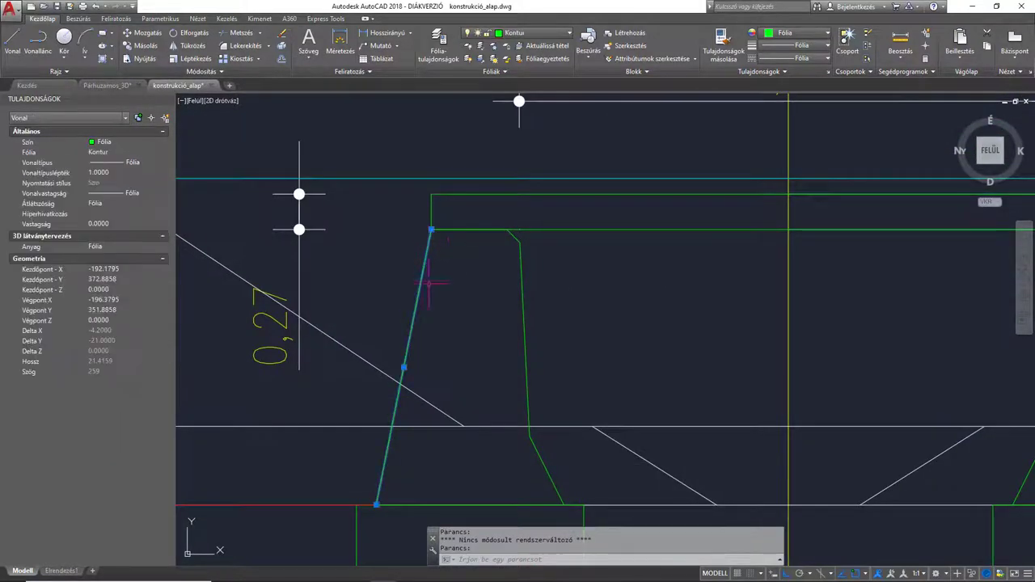
pyautogui.scroll(2, 432, 214)
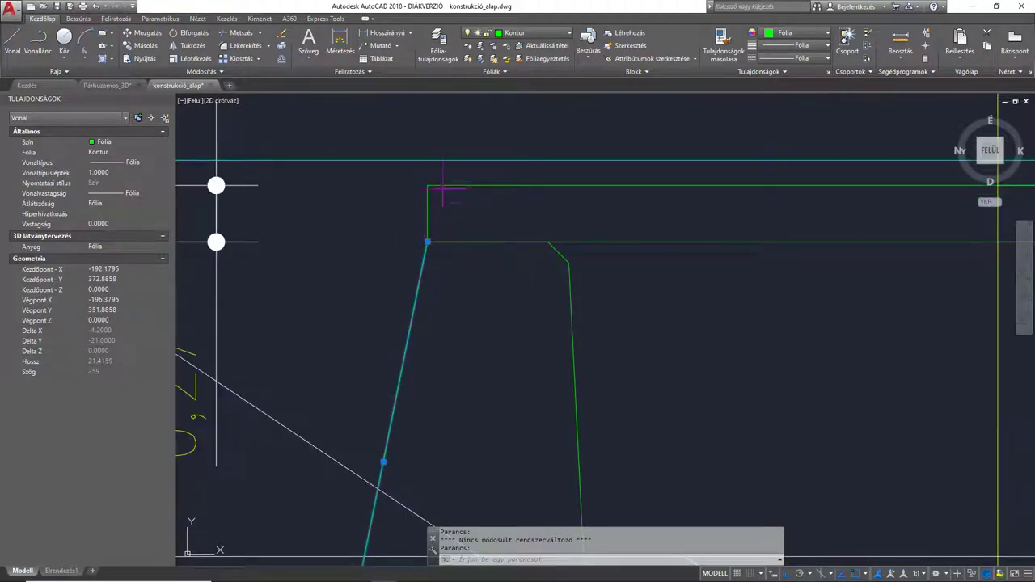
pyautogui.press('Escape')
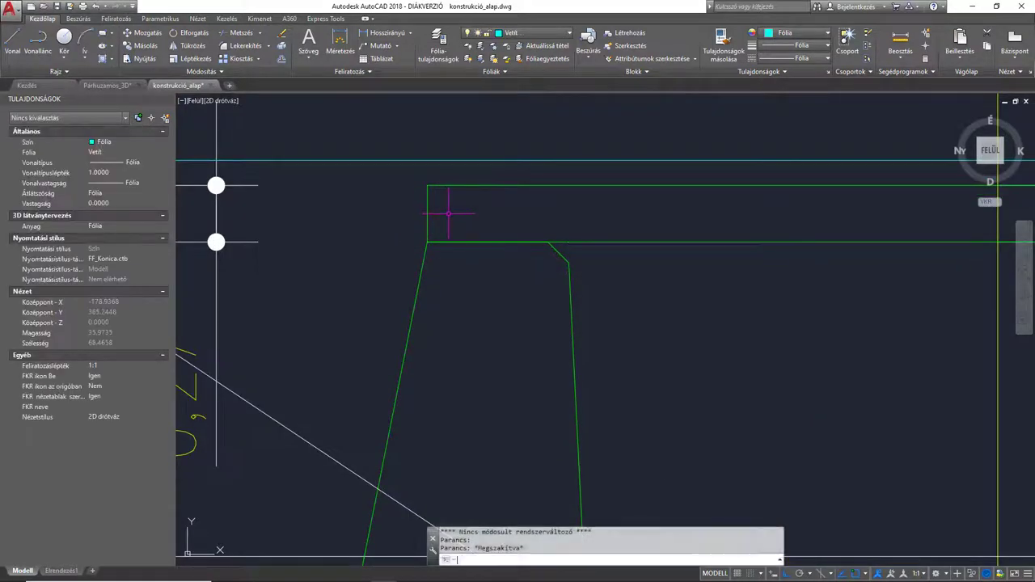
pyautogui.press('Return')
pyautogui.click(450, 186)
pyautogui.press('Return')
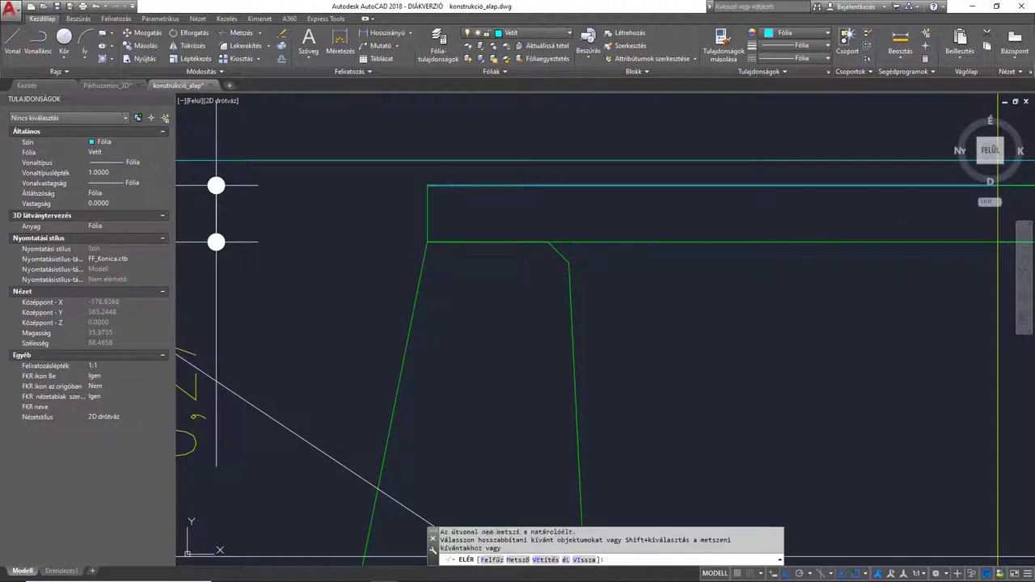
pyautogui.click(431, 218)
pyautogui.press('Return')
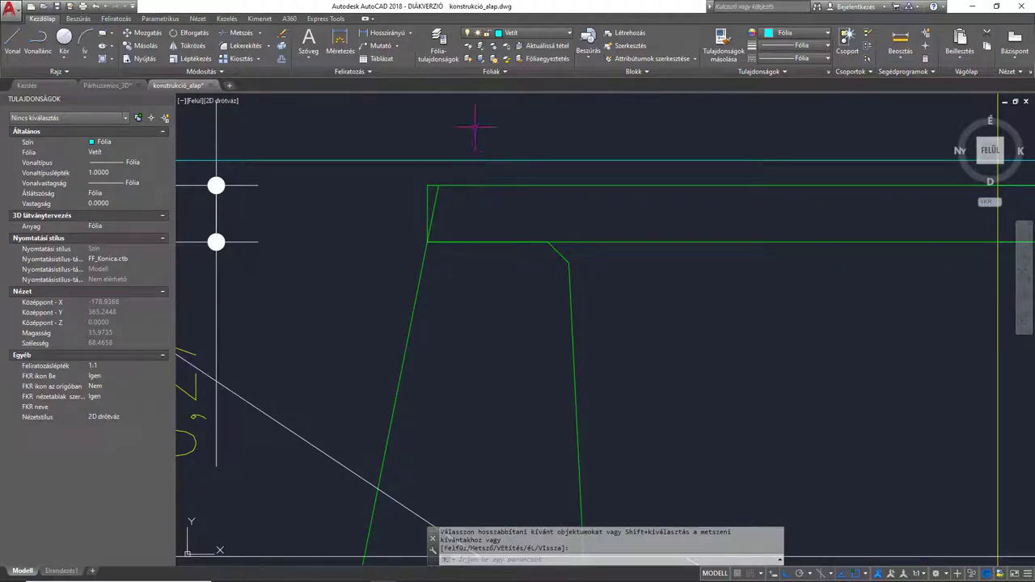
pyautogui.write('vi')
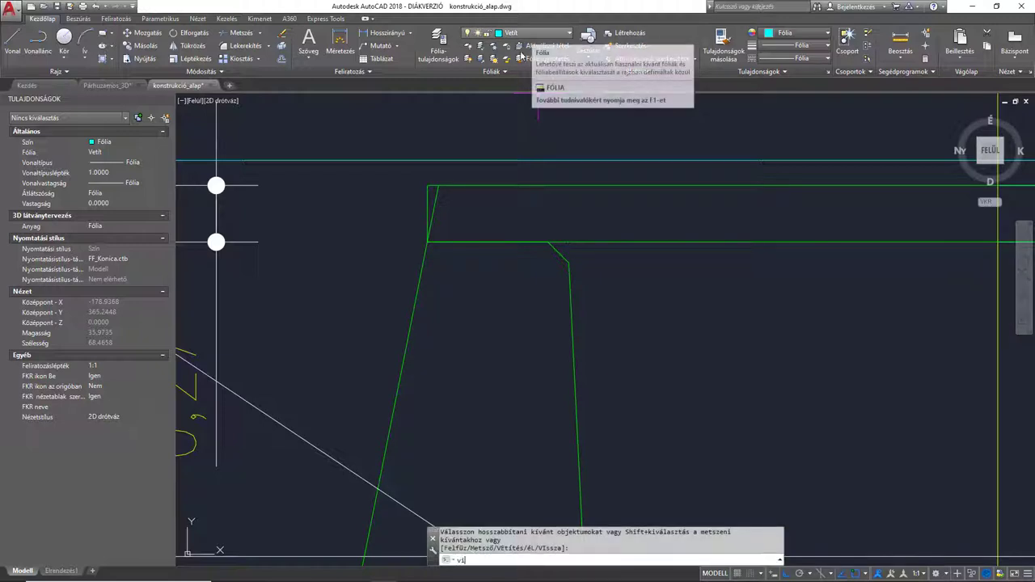
pyautogui.press('Return')
pyautogui.scroll(5, 428, 187)
pyautogui.press('Escape')
# Step: Draw a vertical projection line on the Vetít layer from the upper end of the extended back face down through the plan view
pyautogui.write('vo')
pyautogui.press('Return')
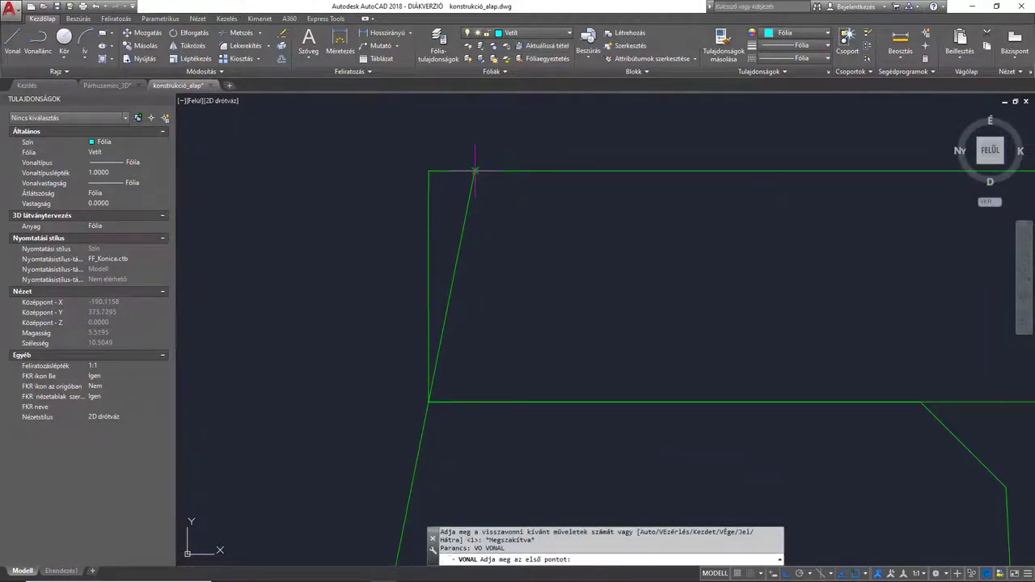
pyautogui.click(475, 170)
pyautogui.scroll(-5, 490, 291)
pyautogui.scroll(2, 496, 356)
pyautogui.scroll(-4, 477, 348)
pyautogui.scroll(5, 477, 380)
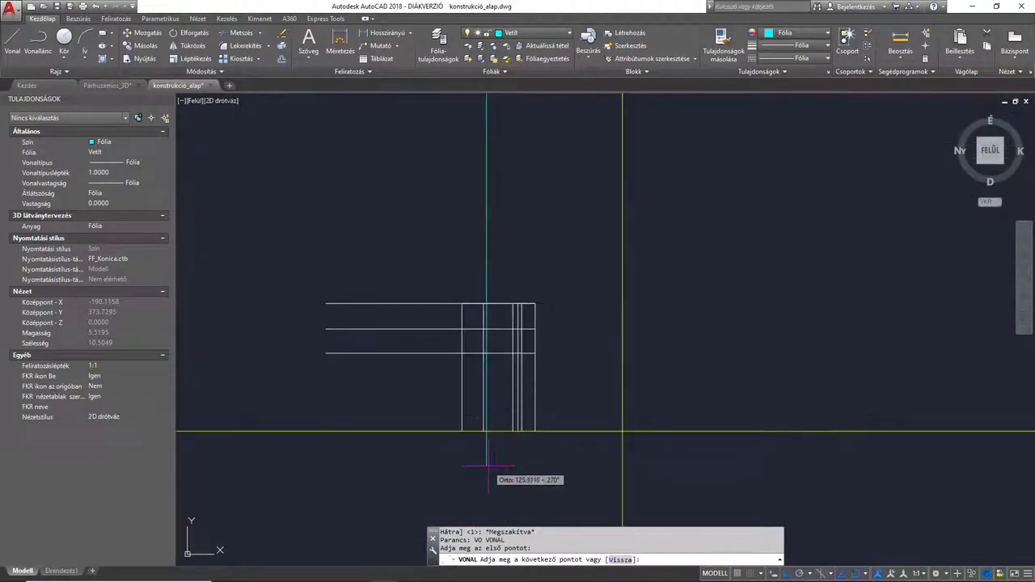
pyautogui.press('Escape')
pyautogui.scroll(6, 493, 323)
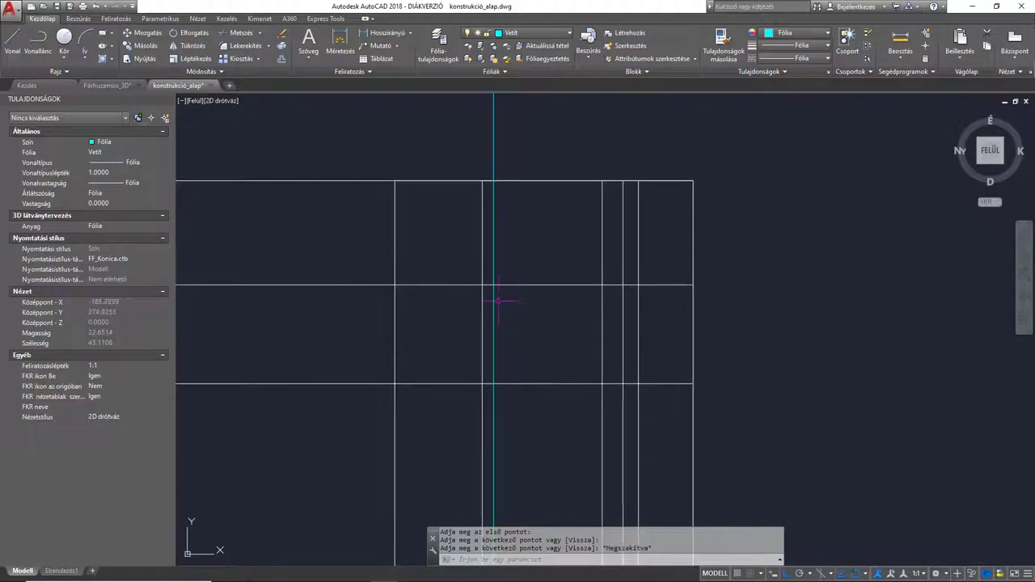
pyautogui.click(498, 300)
pyautogui.press('Escape')
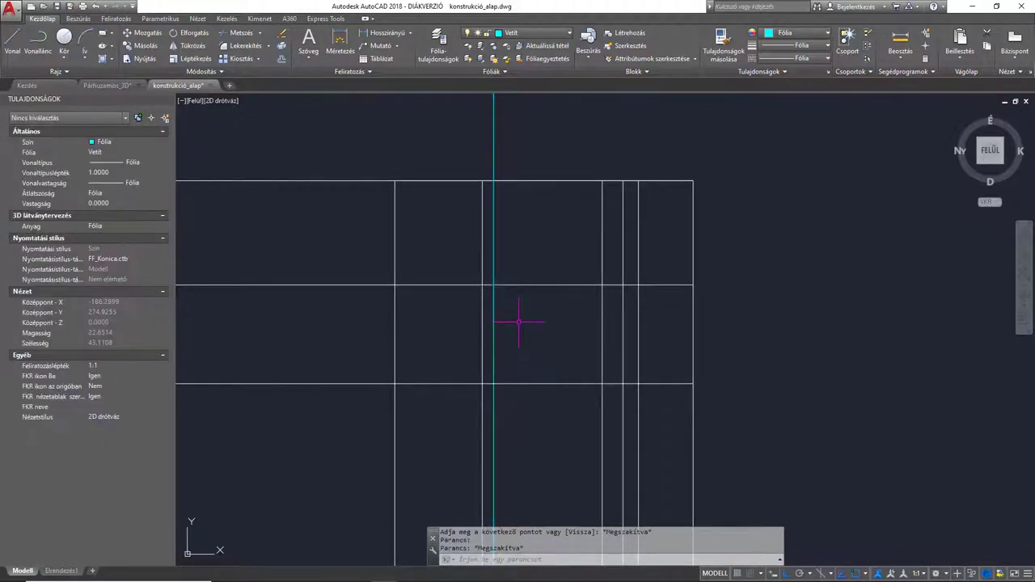
# Step: Mark the intersection of the new projection line and the plan view's middle horizontal wing wall line with a circle of radius 0.1
pyautogui.scroll(4, 500, 291)
pyautogui.write('k')
pyautogui.press('Return')
pyautogui.click(486, 279)
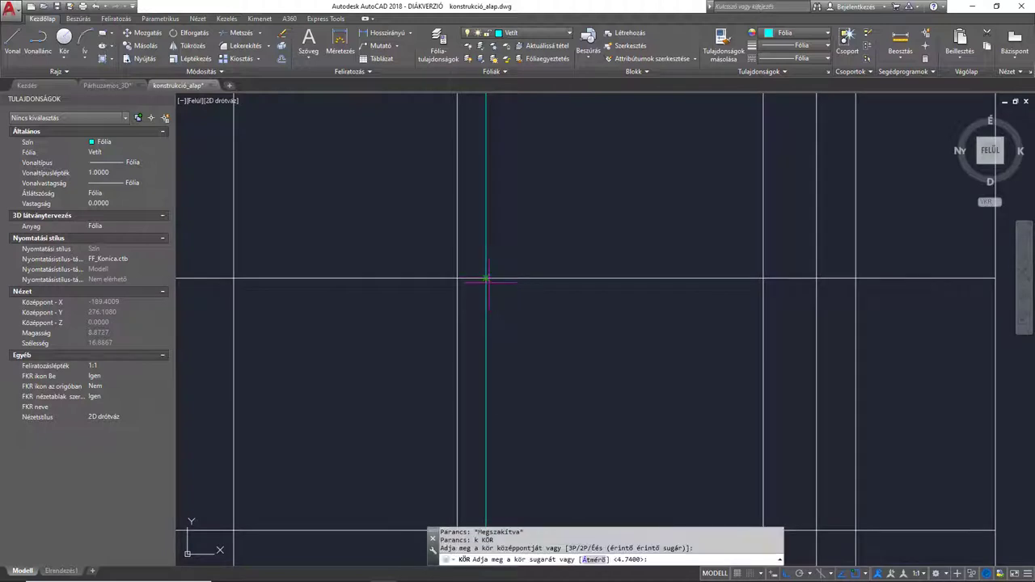
pyautogui.write('0')
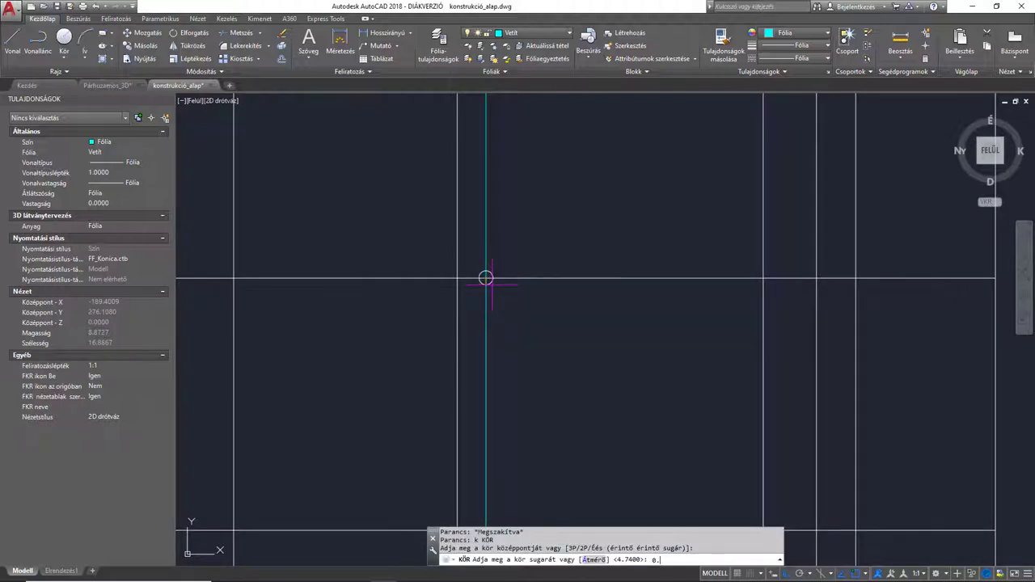
pyautogui.write('.1')
pyautogui.press('Return')
pyautogui.scroll(-4, 497, 274)
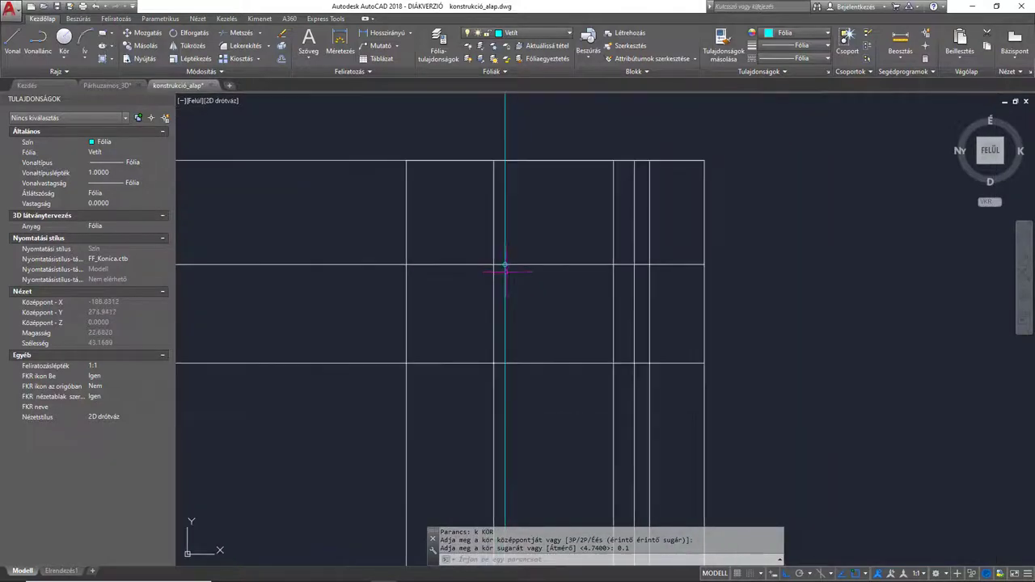
# Step: Draw a second 0.1 radius circle where the abutment's outer back line meets the lowest horizontal wing wall line in plan
pyautogui.write('k')
pyautogui.press('Return')
pyautogui.click(407, 363)
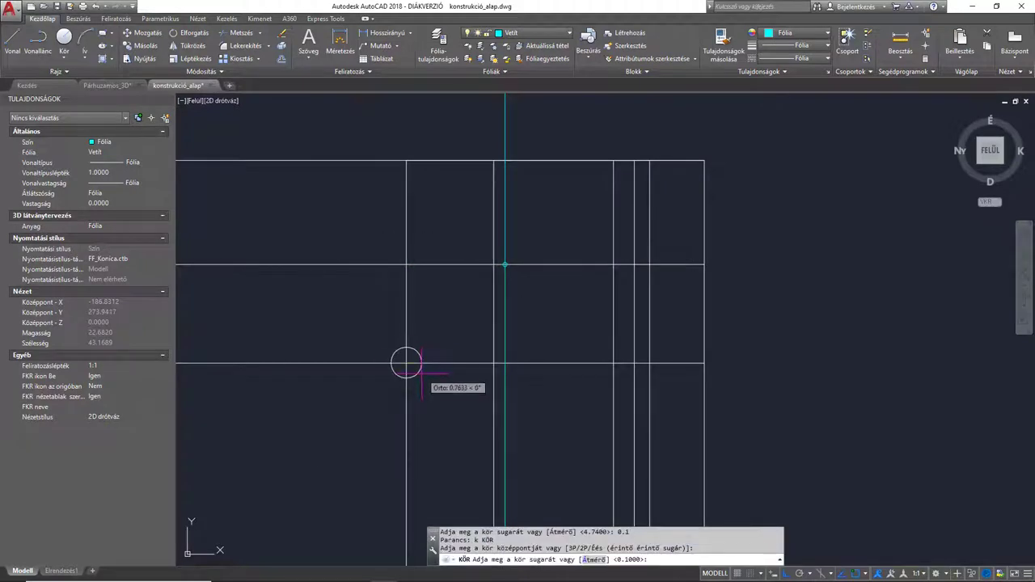
pyautogui.write('0.1')
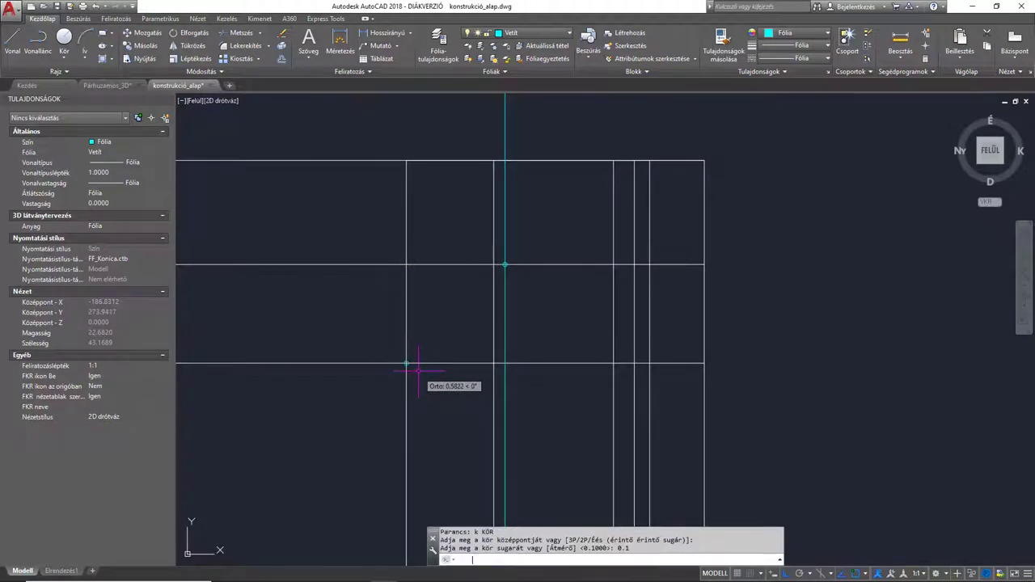
pyautogui.press('Return')
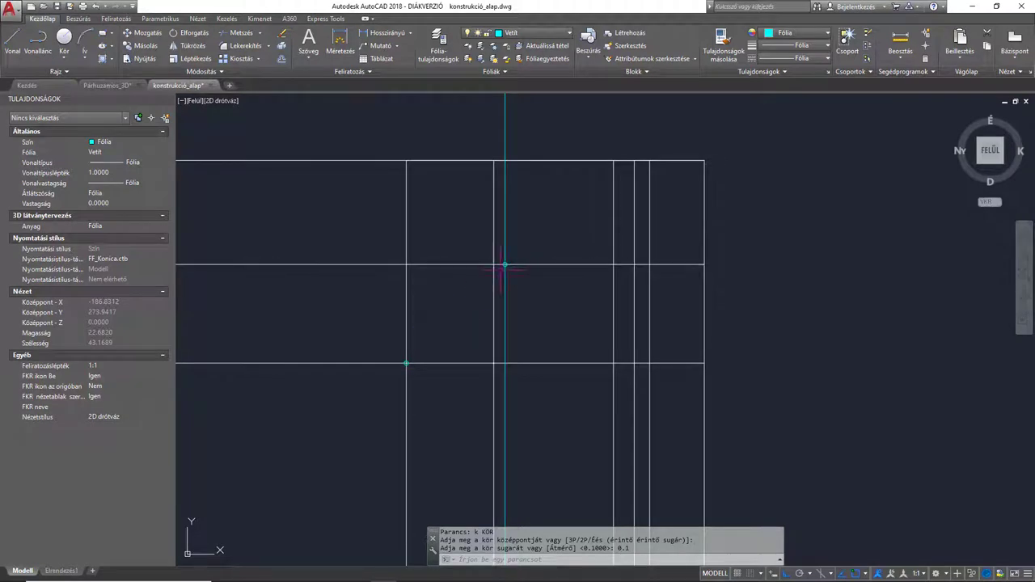
# Step: Using the Párhuzamos_3D corner as reference, draw a diagonal line on the Kontur layer between the two circled intersections in the plan view
pyautogui.click(107, 85)
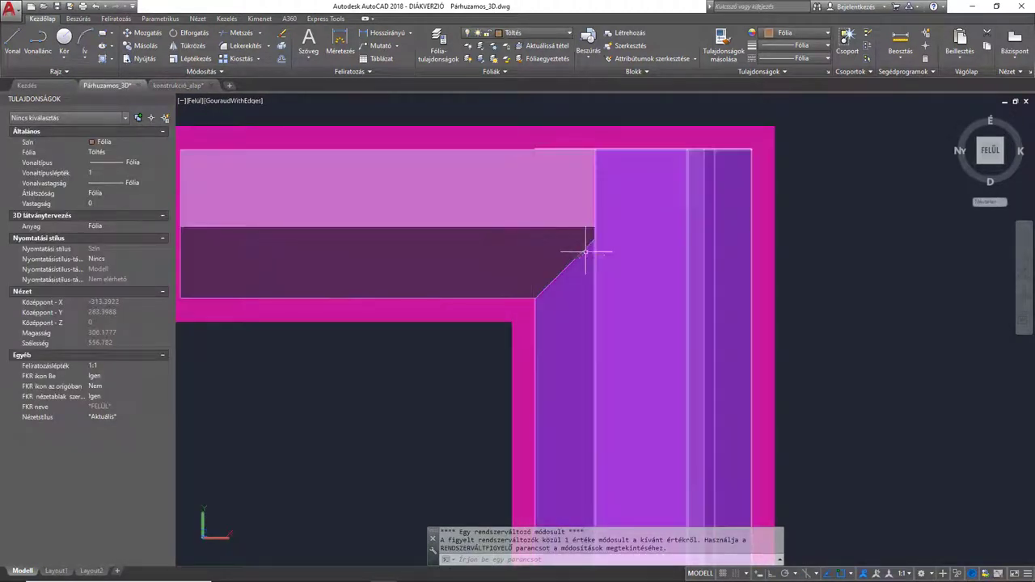
pyautogui.click(177, 85)
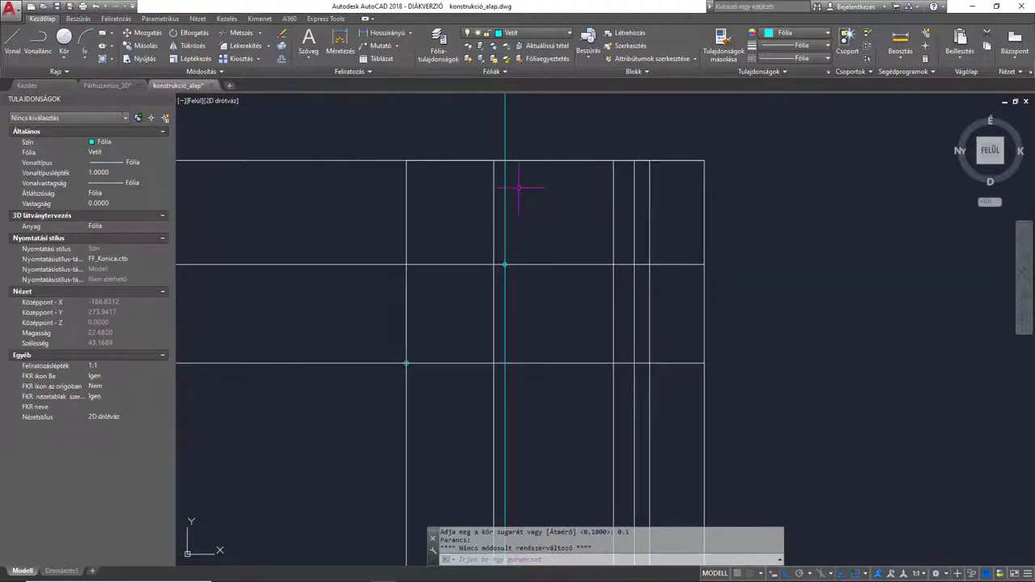
pyautogui.click(536, 31)
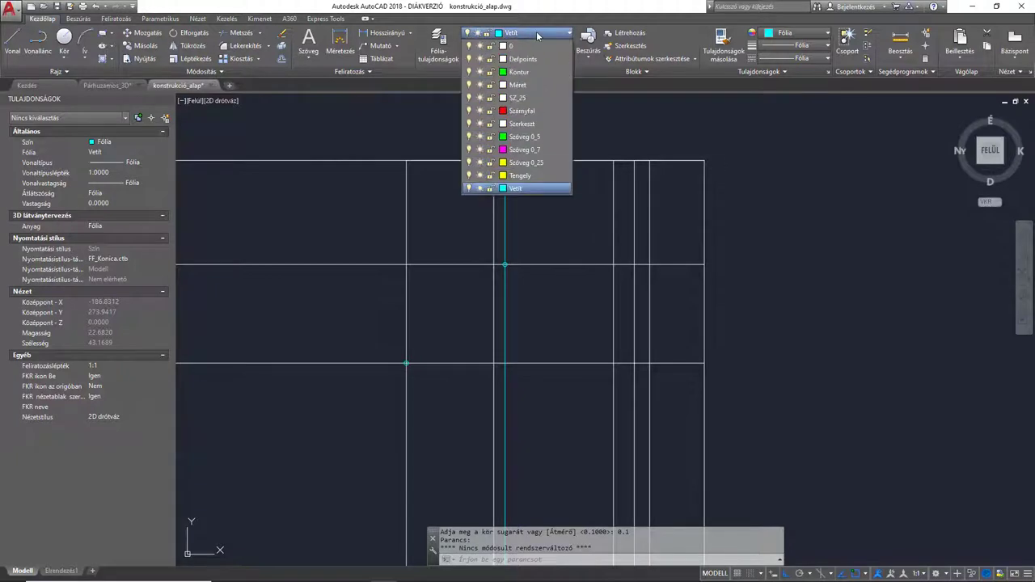
pyautogui.click(522, 73)
pyautogui.write('vo')
pyautogui.press('Return')
pyautogui.scroll(6, 427, 363)
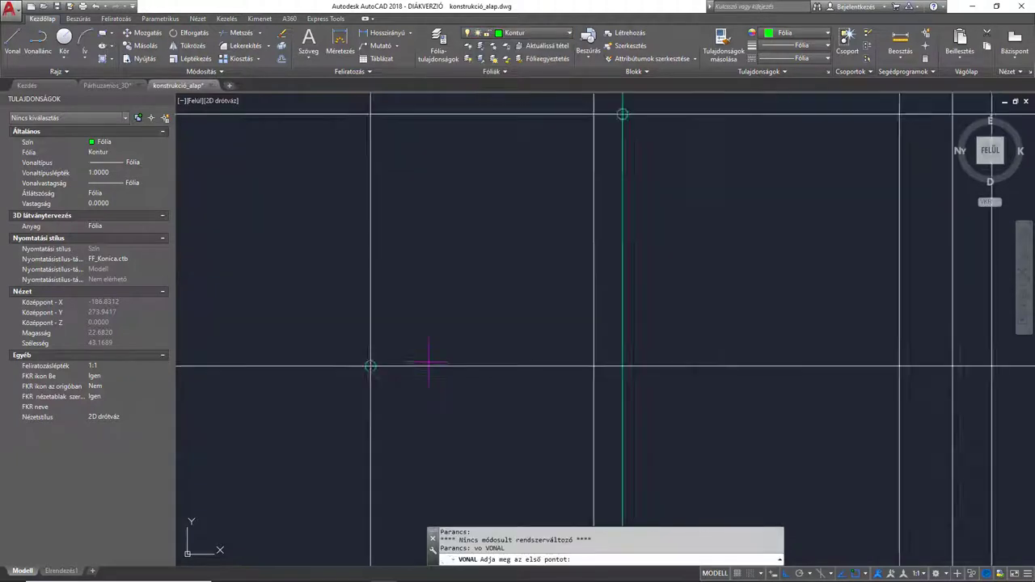
pyautogui.click(335, 369)
pyautogui.scroll(-6, 347, 362)
pyautogui.scroll(10, 413, 274)
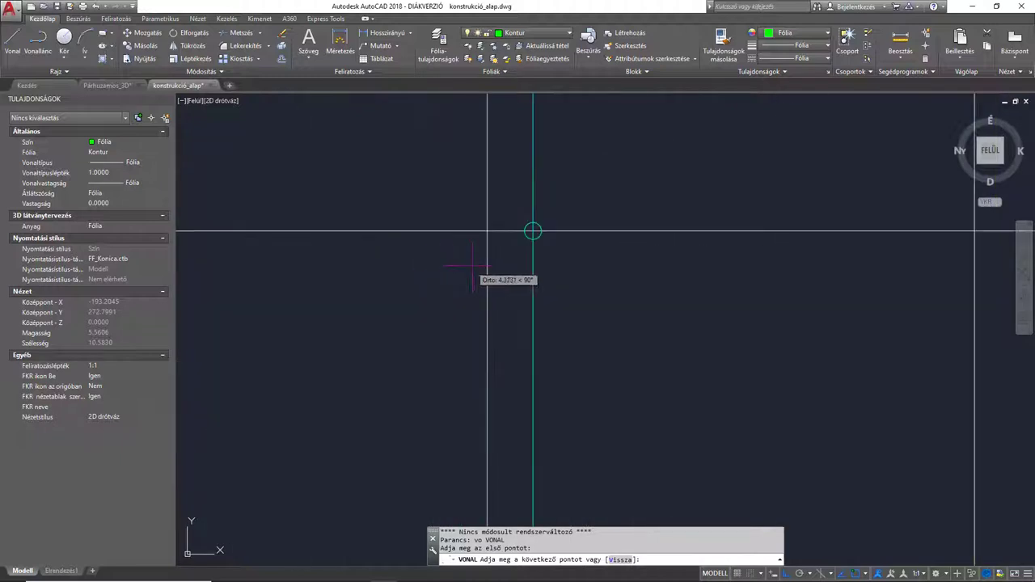
pyautogui.click(621, 179)
pyautogui.press('Return')
# Step: Delete the two small marker circles at the ends of the diagonal line
pyautogui.click(623, 181)
pyautogui.scroll(-6, 625, 209)
pyautogui.click(374, 453)
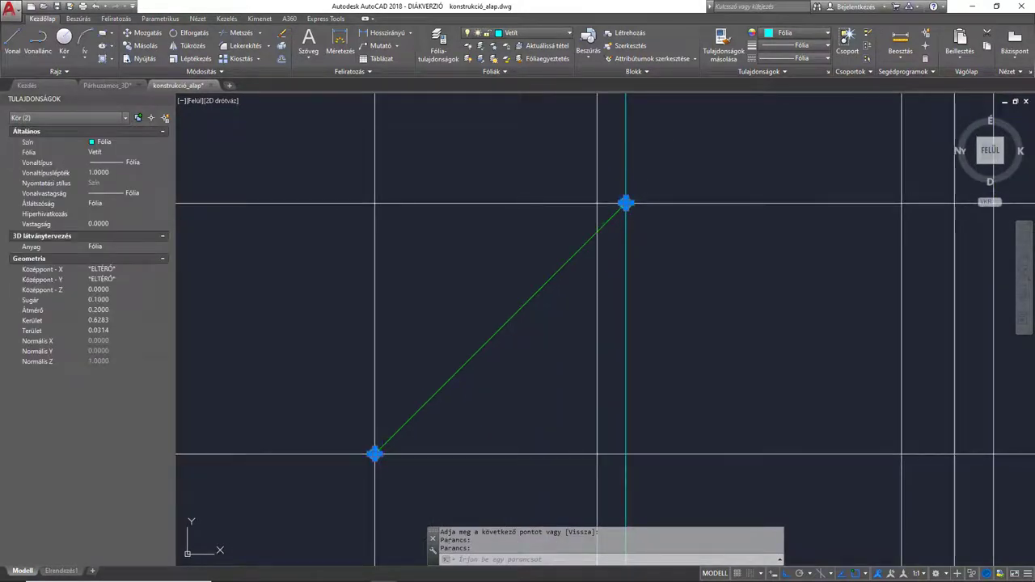
pyautogui.press('Delete')
# Step: Examine how the diagonal line meets the abutment's vertical back edge and the neighbouring projection line in the plan view
pyautogui.scroll(4, 548, 339)
pyautogui.scroll(-2, 548, 329)
pyautogui.moveTo(504, 273); pyautogui.dragTo(471, 261, button='middle')
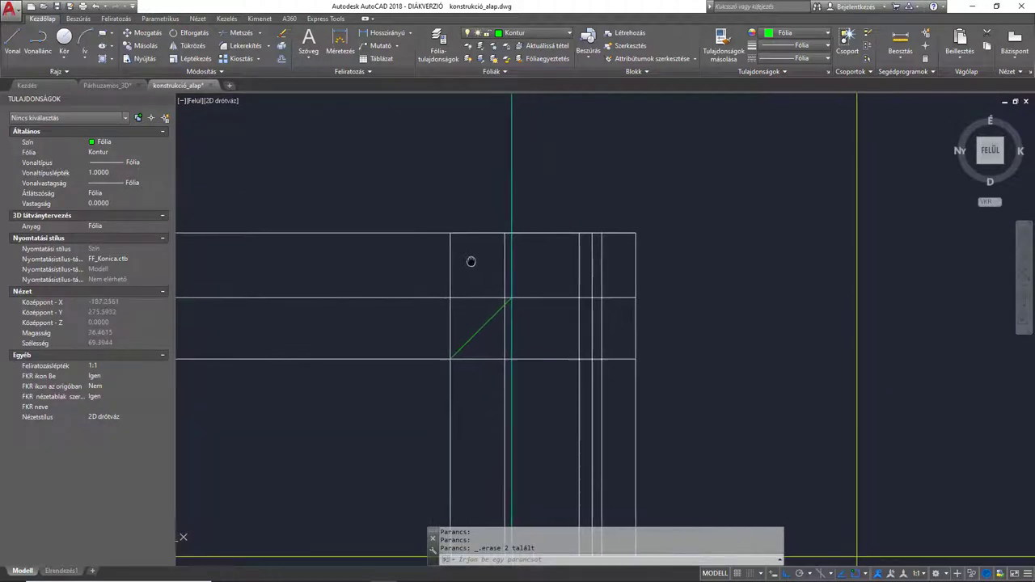
pyautogui.moveTo(519, 300); pyautogui.dragTo(494, 268, button='middle')
pyautogui.moveTo(493, 273); pyautogui.dragTo(499, 270, button='middle')
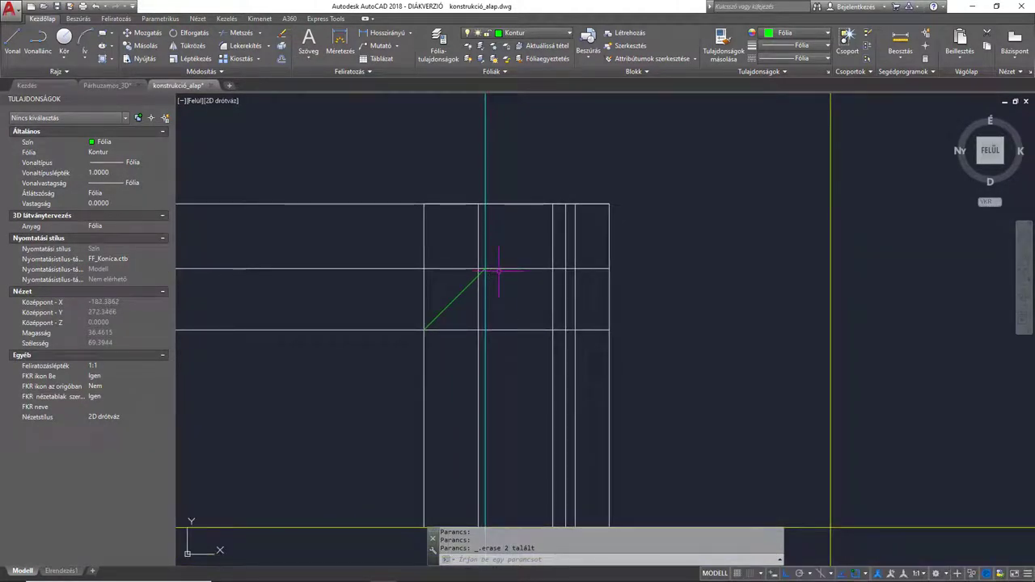
pyautogui.scroll(2, 477, 283)
pyautogui.scroll(4, 473, 281)
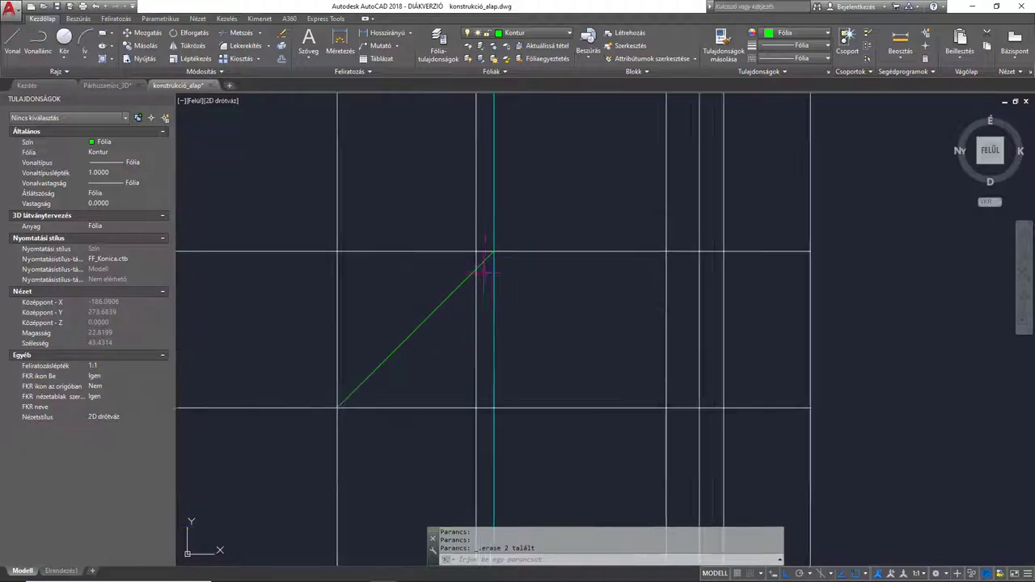
pyautogui.click(473, 280)
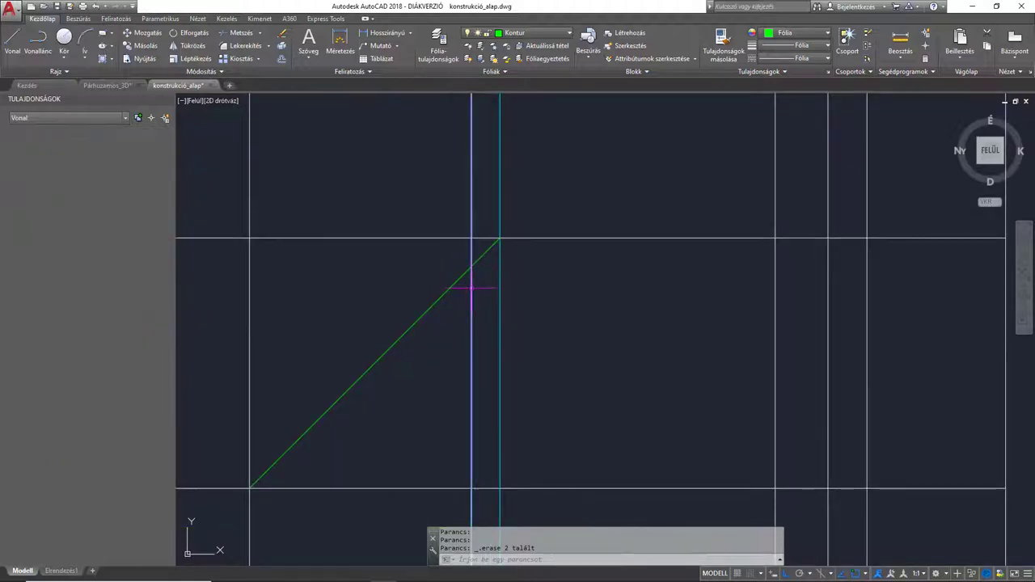
pyautogui.click(499, 283)
pyautogui.scroll(2, 514, 230)
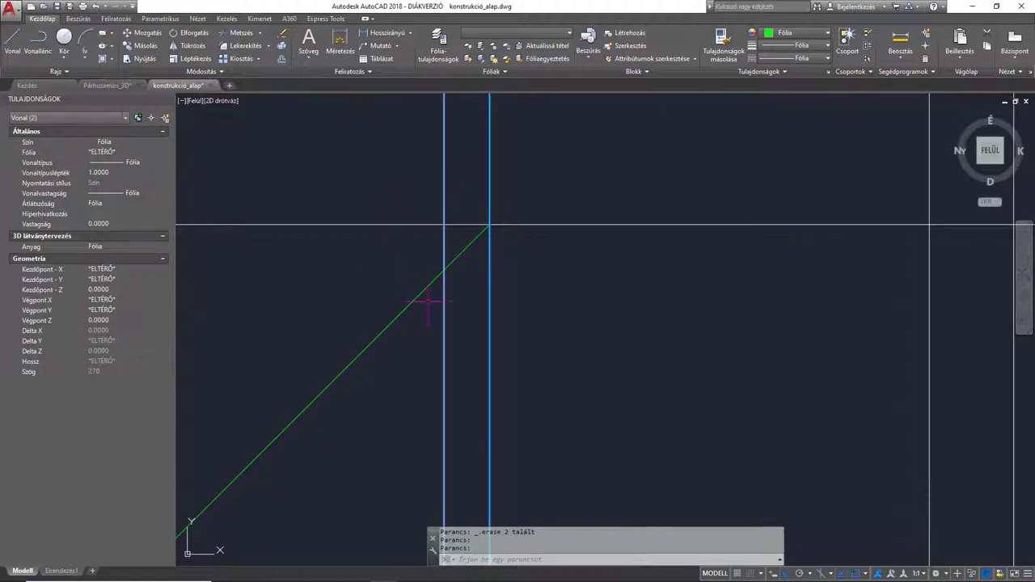
pyautogui.scroll(-4, 485, 283)
pyautogui.press('Escape')
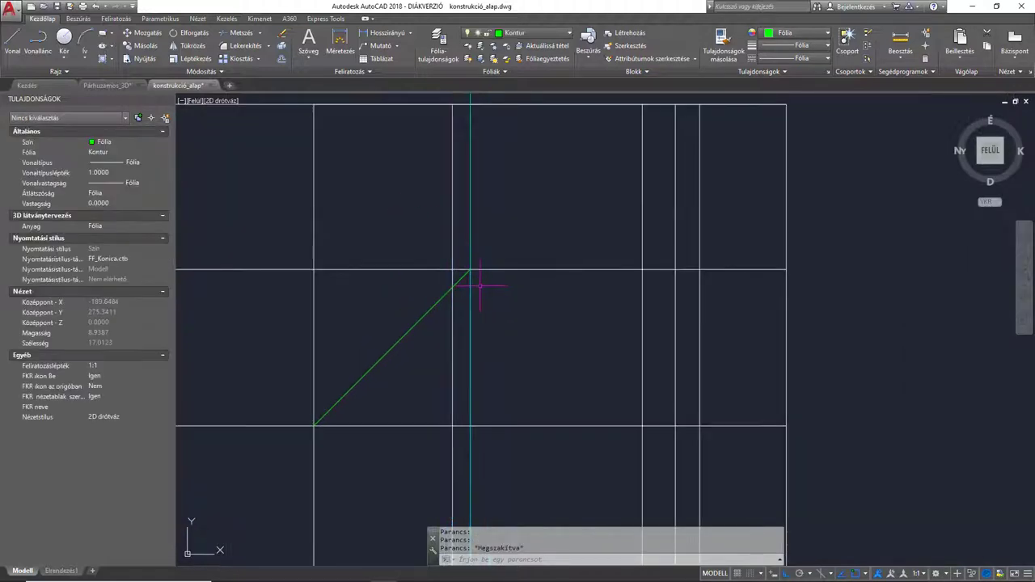
# Step: Trim off the diagonal line's upper piece between the abutment's vertical back edge and the neighbouring projection line in plan
pyautogui.write('me')
pyautogui.press('Return')
pyautogui.click(454, 285)
pyautogui.click(470, 279)
pyautogui.press('Return')
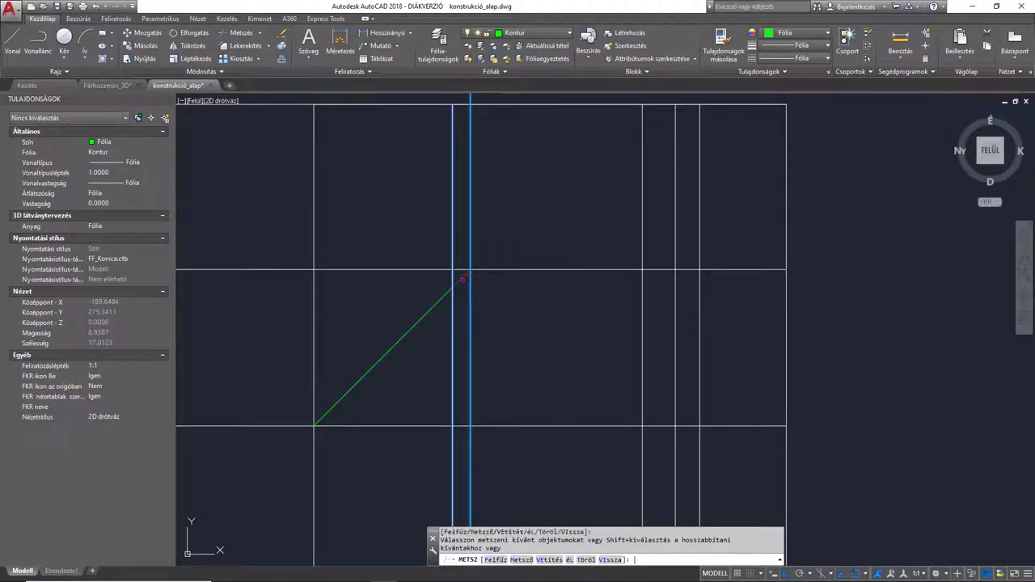
pyautogui.press('Return')
# Step: Delete the vertical cyan projection line crossing the plan view beside the diagonal line
pyautogui.scroll(-2, 473, 279)
pyautogui.press('Return')
pyautogui.click(474, 289)
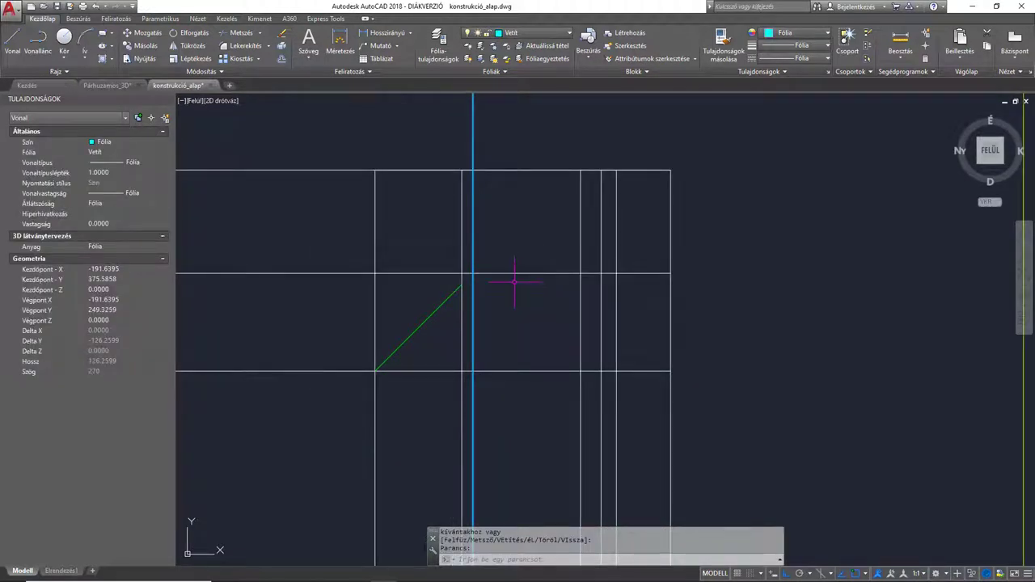
pyautogui.press('Delete')
pyautogui.scroll(-3, 514, 282)
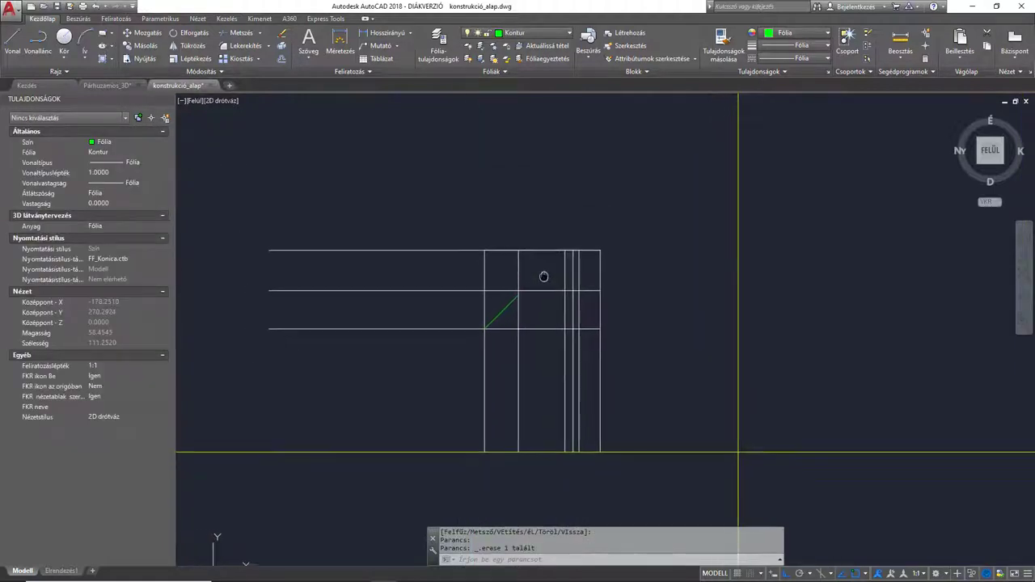
pyautogui.moveTo(547, 277); pyautogui.dragTo(527, 270, button='middle')
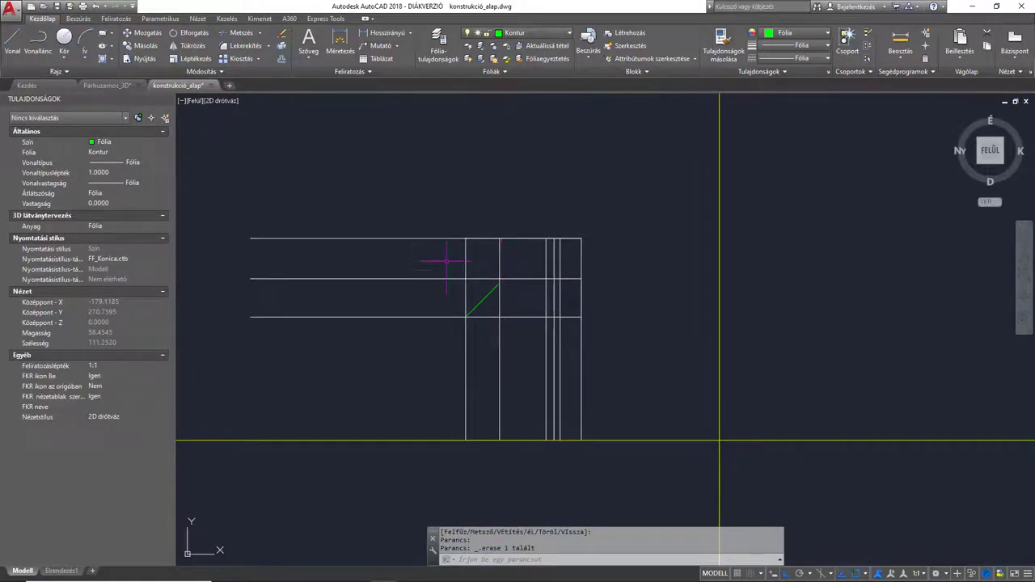
# Step: Highlight the wing wall's horizontal lines and the abutment's vertical lines in plan to check which extend past the corner
pyautogui.click(354, 335)
pyautogui.click(309, 211)
pyautogui.press('Escape')
pyautogui.click(634, 394)
pyautogui.click(423, 370)
pyautogui.press('Escape')
pyautogui.click(408, 381)
pyautogui.click(331, 216)
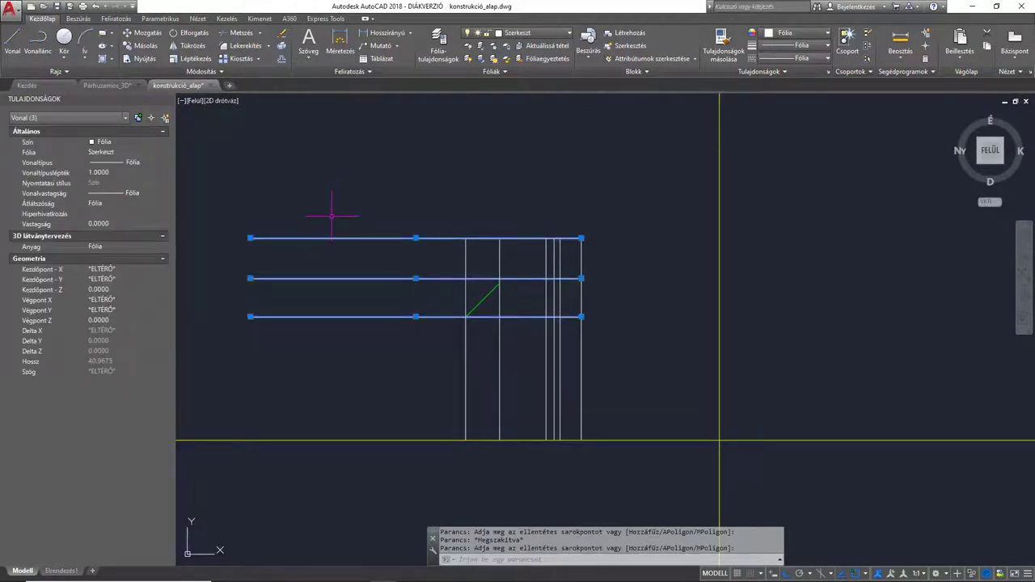
pyautogui.press('Escape')
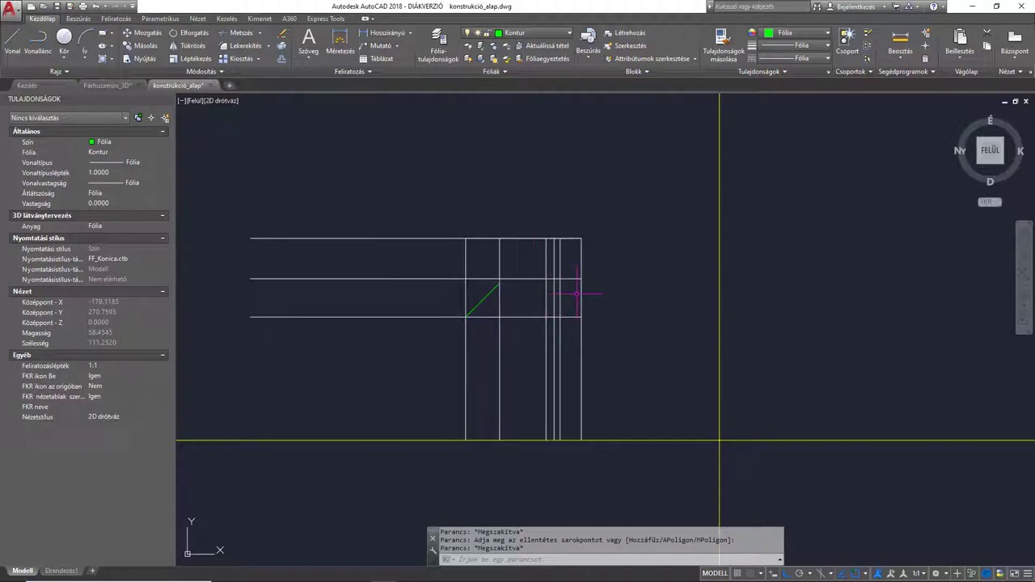
# Step: Shorten the wing wall's middle horizontal line in plan so it ends at the abutment's vertical edge above the diagonal
pyautogui.click(430, 278)
pyautogui.click(581, 278)
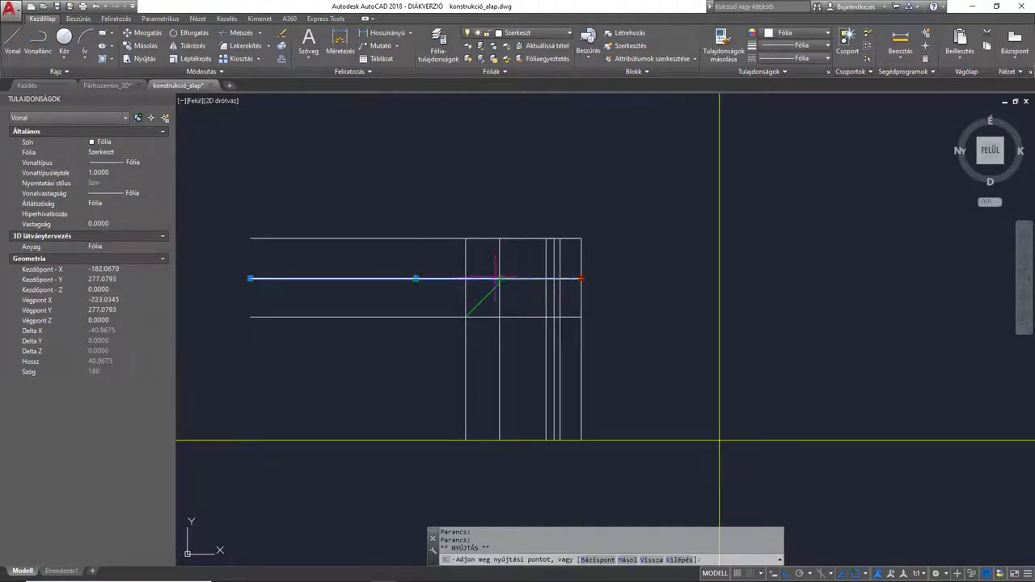
pyautogui.press('Escape')
pyautogui.press('Escape')
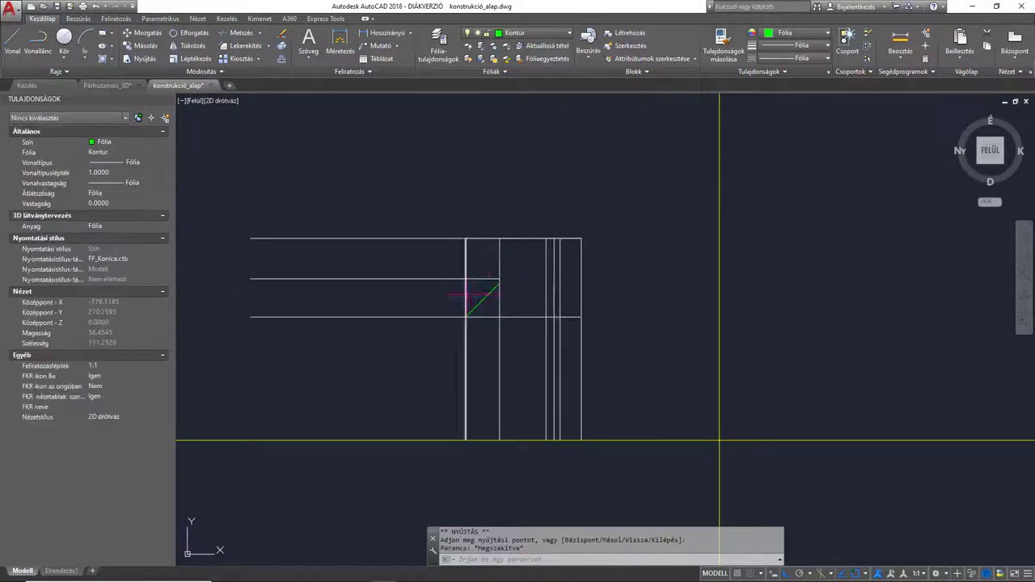
# Step: Shorten the abutment's outer back line in plan so it ends at the diagonal's lower corner
pyautogui.click(467, 290)
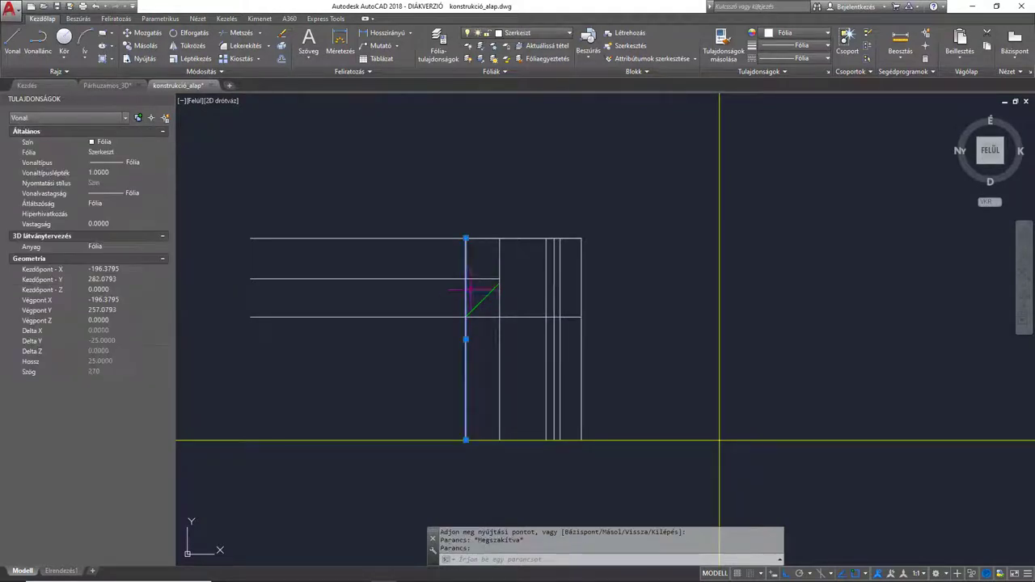
pyautogui.click(466, 238)
pyautogui.press('Escape')
pyautogui.press('Escape')
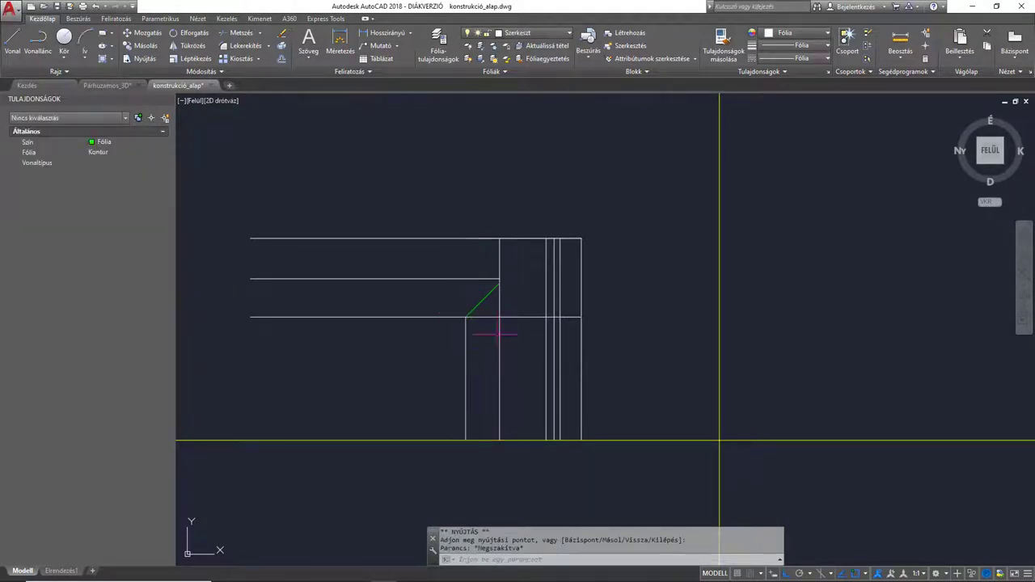
# Step: Move the diagonal intersection line from the Kontur layer to the Szerkeszt layer
pyautogui.moveTo(496, 328); pyautogui.dragTo(492, 310, button='middle')
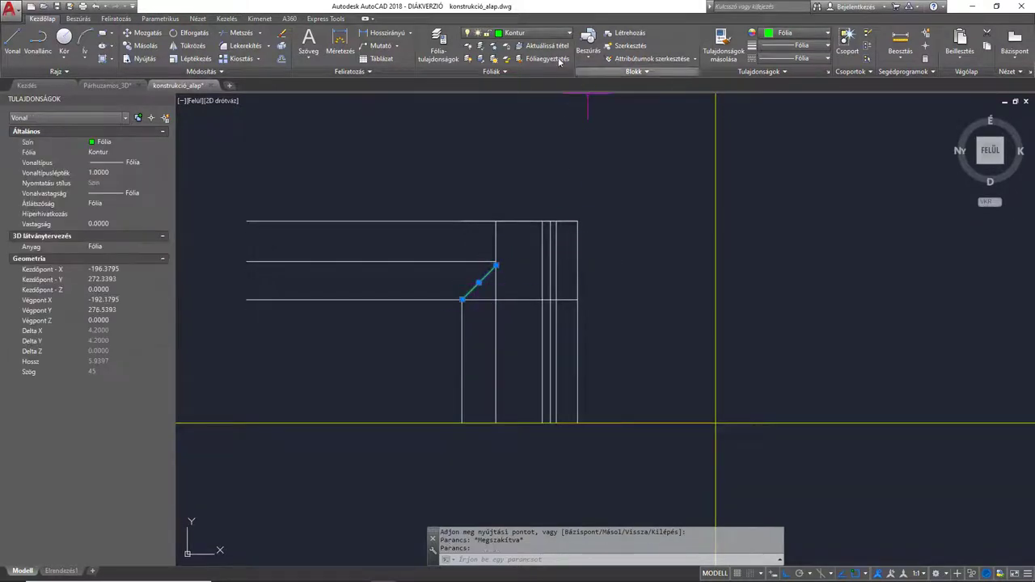
pyautogui.click(536, 33)
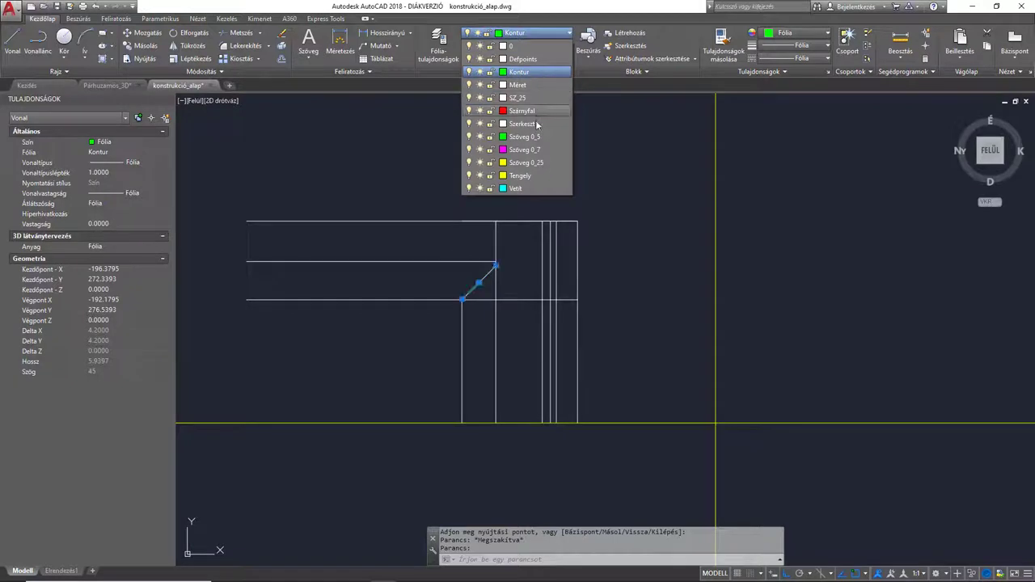
pyautogui.press('Escape')
pyautogui.press('Escape')
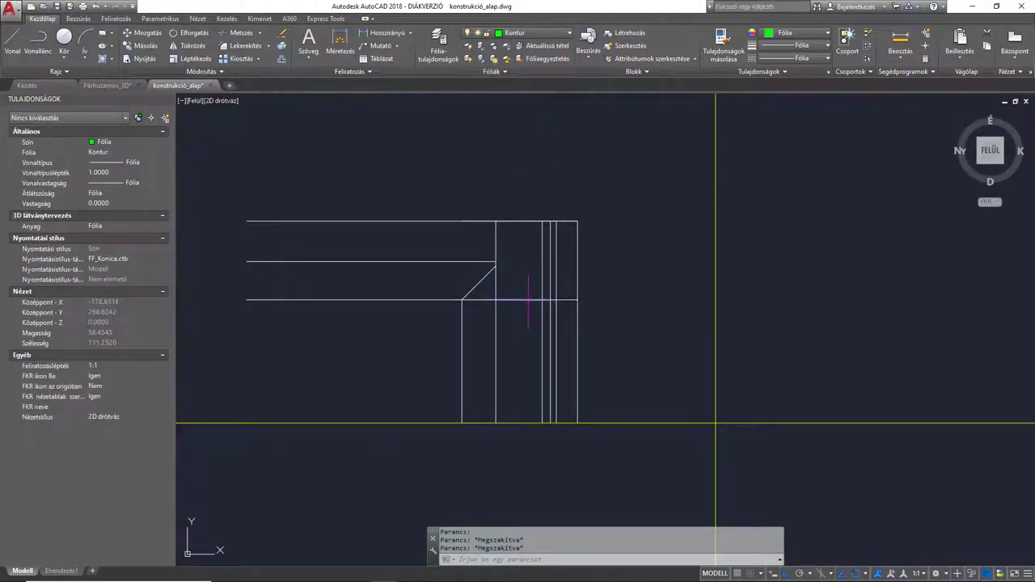
# Step: Shorten the wing wall's lowest horizontal line in plan so it ends at the diagonal's lower end
pyautogui.click(533, 300)
pyautogui.click(577, 300)
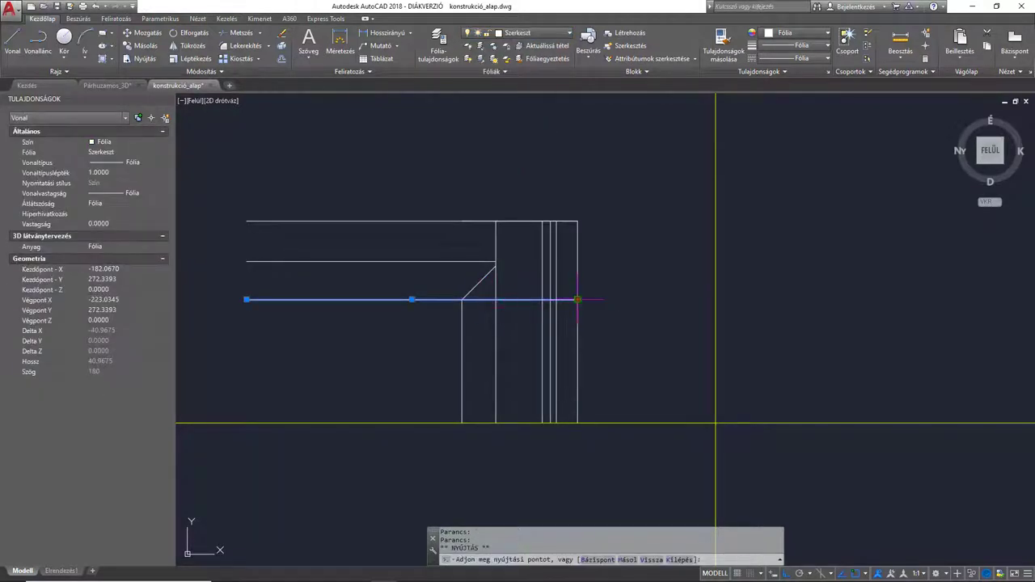
pyautogui.click(463, 299)
pyautogui.press('Escape')
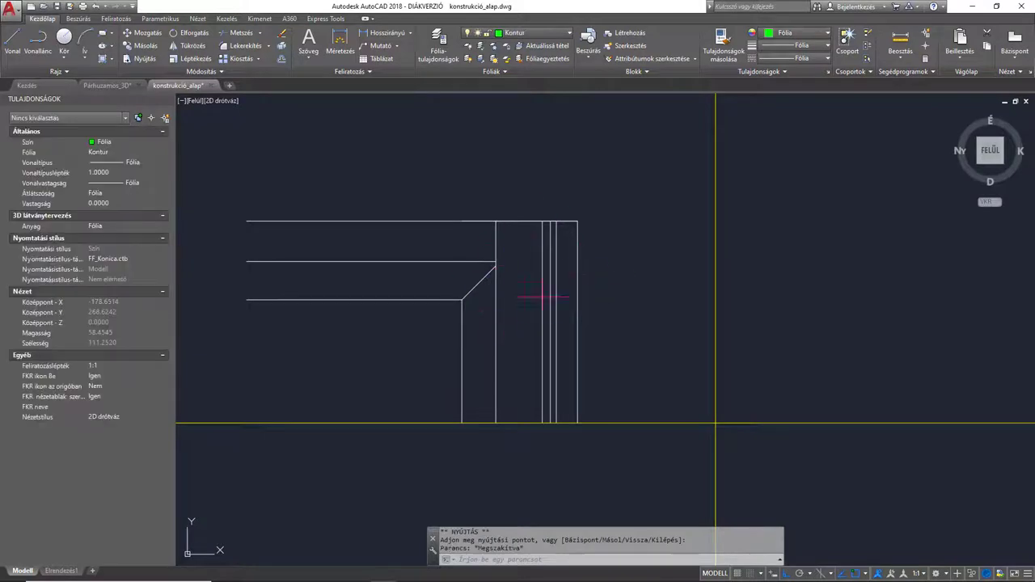
# Step: Compare the plan's wing wall corner with the top view in the Párhuzamos_3D model and return to konstrukció_alap
pyautogui.scroll(-2, 540, 285)
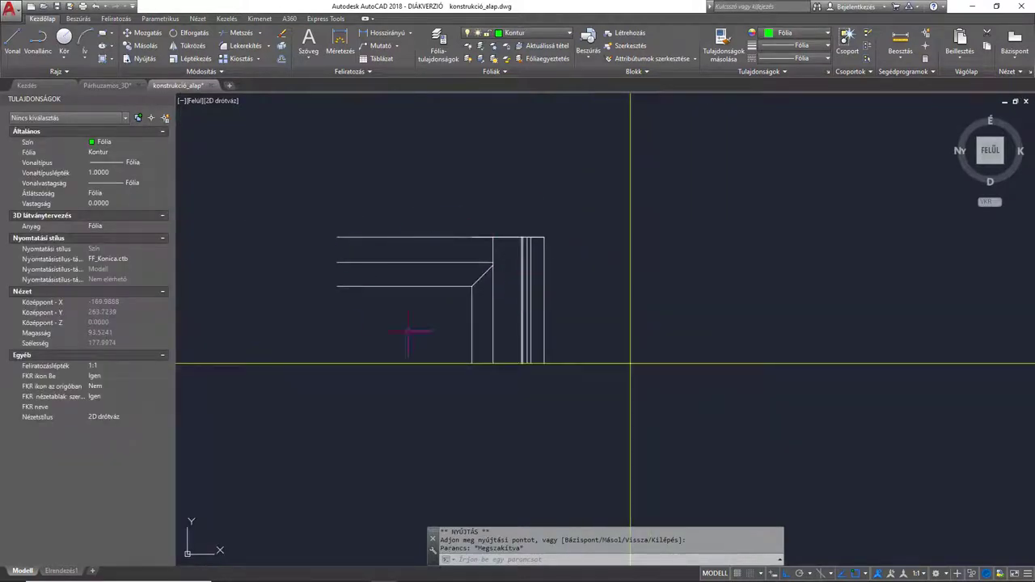
pyautogui.click(121, 87)
pyautogui.scroll(-3, 710, 220)
pyautogui.moveTo(752, 262); pyautogui.dragTo(672, 241, button='middle')
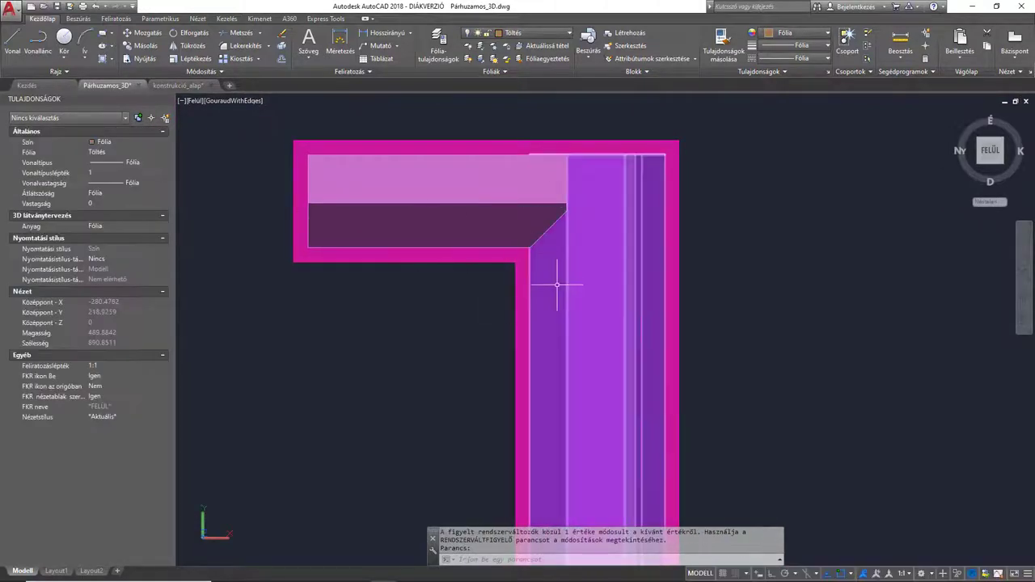
pyautogui.click(174, 86)
# Step: Delete the short duplicate line overlapping the top edge of the abutment in plan
pyautogui.click(451, 215)
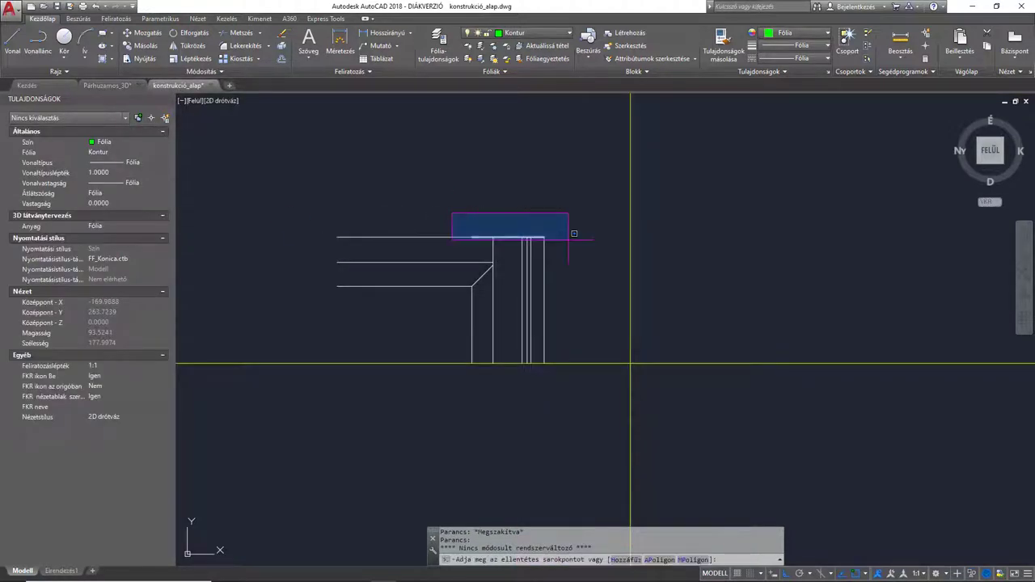
pyautogui.click(576, 242)
pyautogui.press('Delete')
pyautogui.moveTo(617, 276)
pyautogui.mouseDown(button='middle')
pyautogui.moveTo(578, 296)
pyautogui.moveTo(599, 286)
pyautogui.mouseUp(button='middle')
pyautogui.moveTo(448, 262); pyautogui.dragTo(497, 256, button='middle')
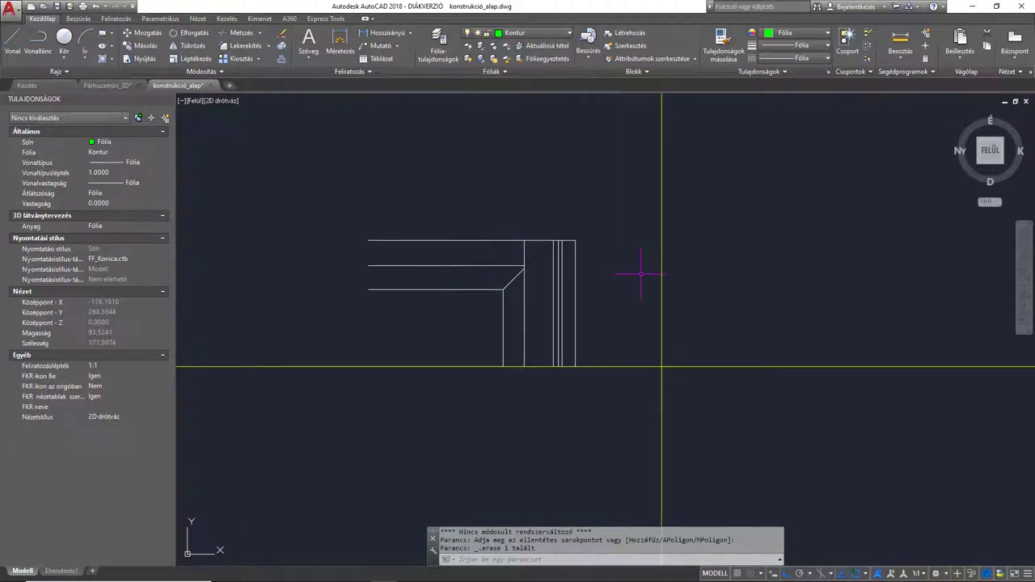
# Step: Close the wing wall's free end in plan with a vertical line on the Szerkeszt layer
pyautogui.click(526, 33)
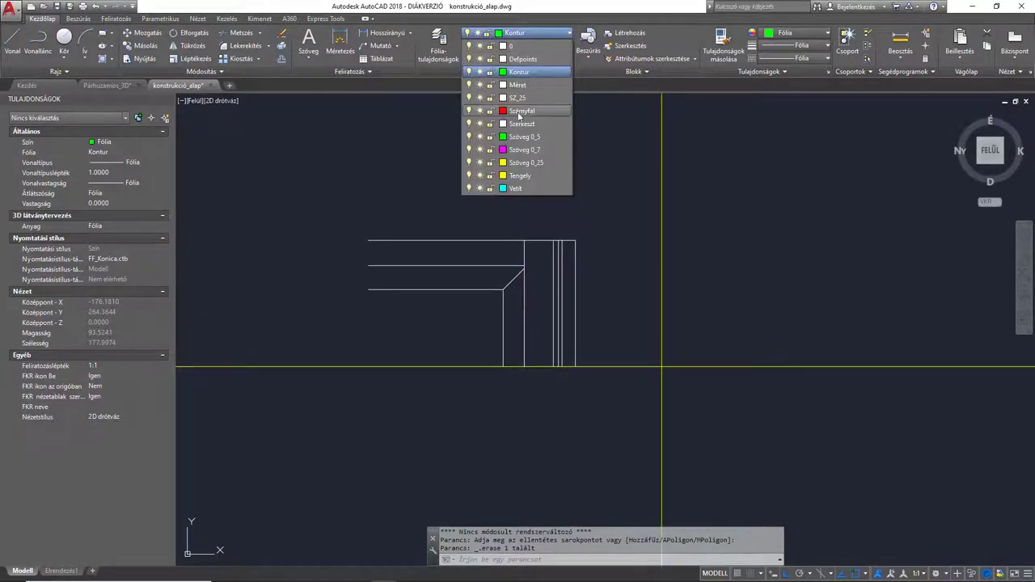
pyautogui.click(522, 124)
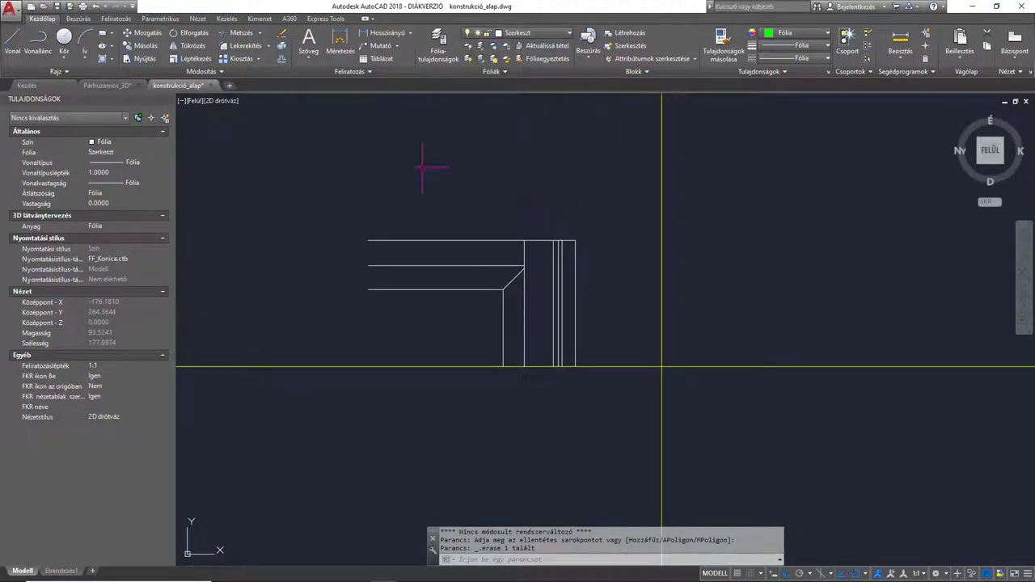
pyautogui.write('vo')
pyautogui.press('Return')
pyautogui.click(368, 241)
pyautogui.press('Escape')
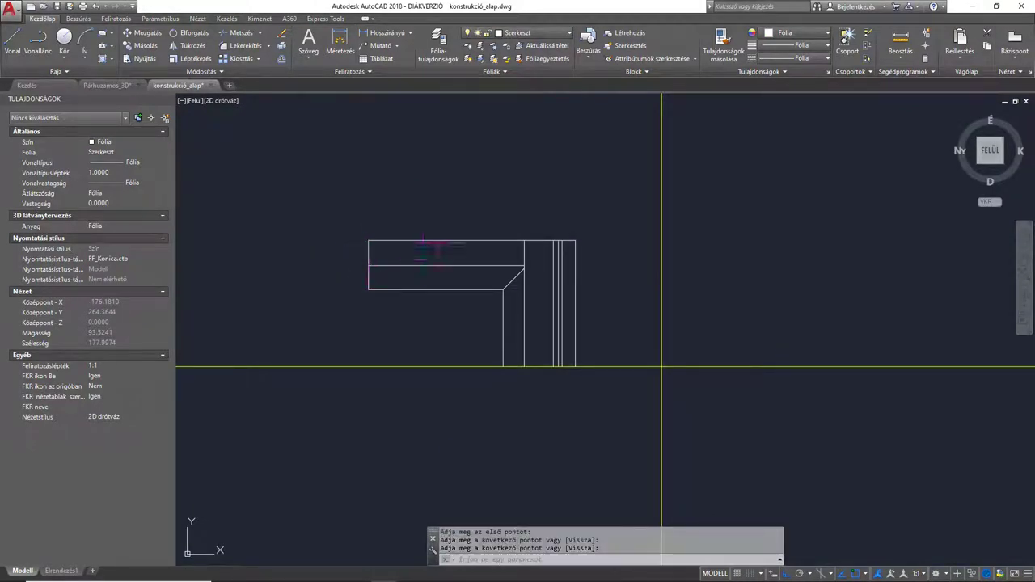
pyautogui.moveTo(453, 246); pyautogui.dragTo(454, 260, button='middle')
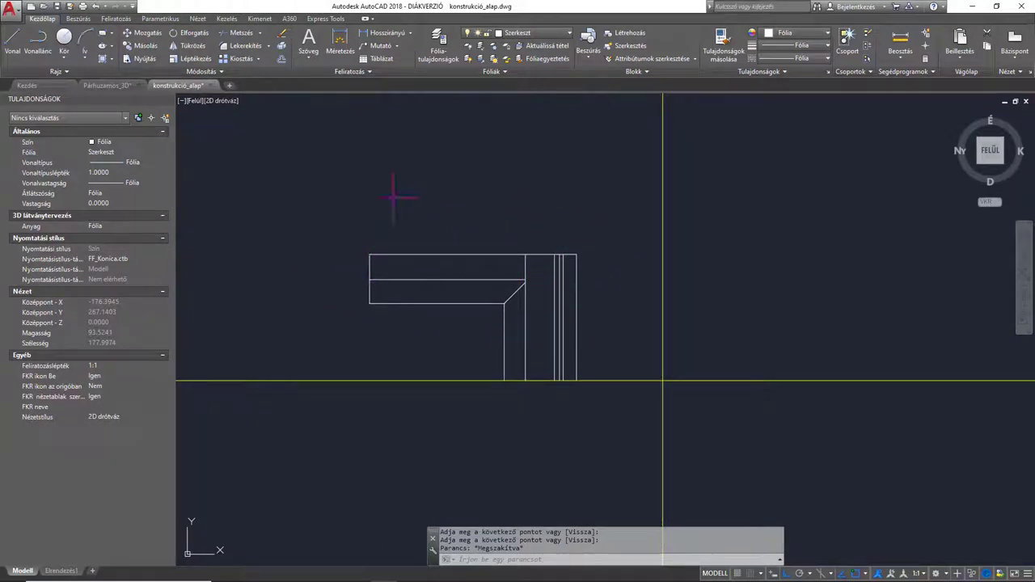
# Step: Offset the wing wall's top edge and free end line 1.5 outward in plan for the foundation outline
pyautogui.write('p')
pyautogui.press('Return')
pyautogui.write('1.5')
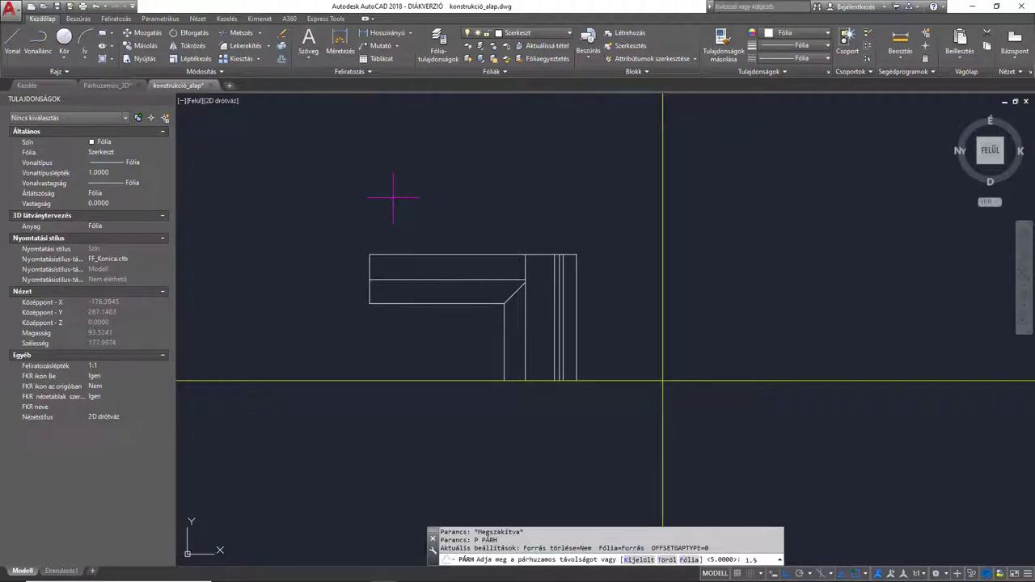
pyautogui.press('Return')
pyautogui.click(377, 255)
pyautogui.click(379, 231)
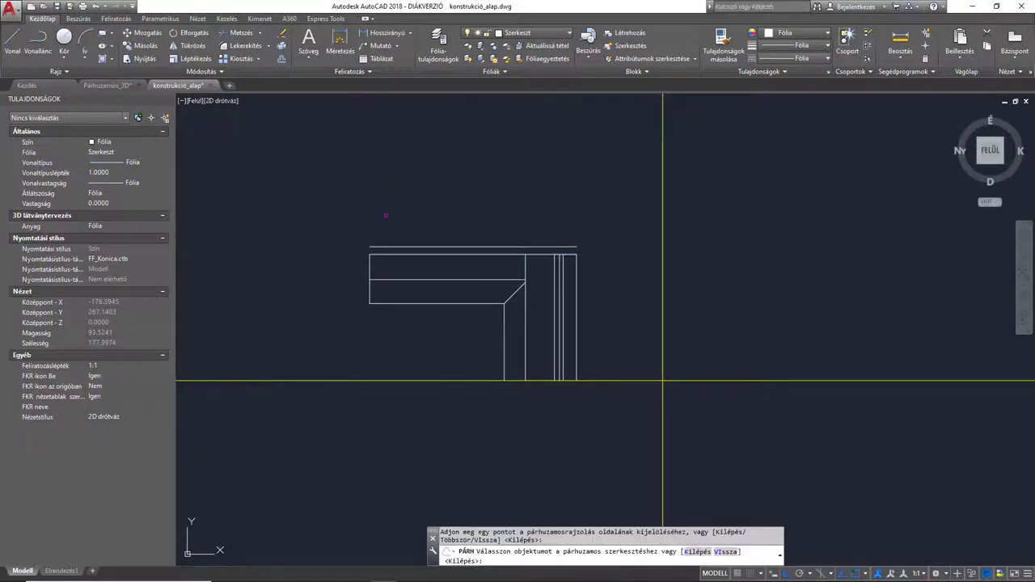
pyautogui.click(368, 271)
pyautogui.click(294, 293)
# Step: Offset the wing wall's lowest line and the abutment's outer back and front edges 1.5 outward in plan
pyautogui.click(413, 305)
pyautogui.click(497, 338)
pyautogui.click(504, 336)
pyautogui.click(497, 341)
pyautogui.click(577, 330)
pyautogui.click(588, 327)
pyautogui.press('Return')
# Step: Join the offset top and free end lines in a sharp corner with a radius 0 fillet
pyautogui.scroll(2, 331, 236)
pyautogui.write('f')
pyautogui.press('Return')
pyautogui.write('s')
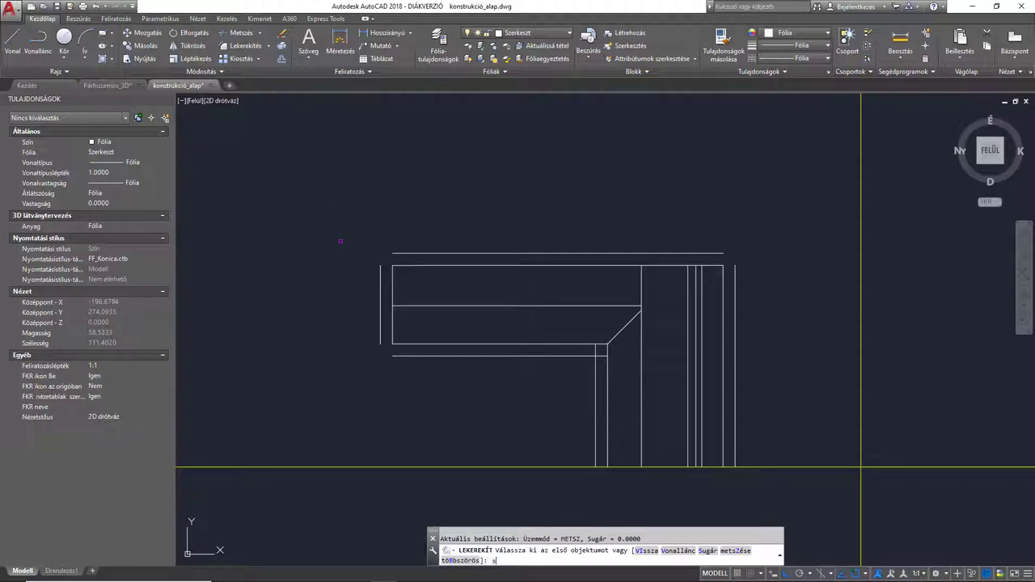
pyautogui.press('Return')
pyautogui.write('0')
pyautogui.press('Return')
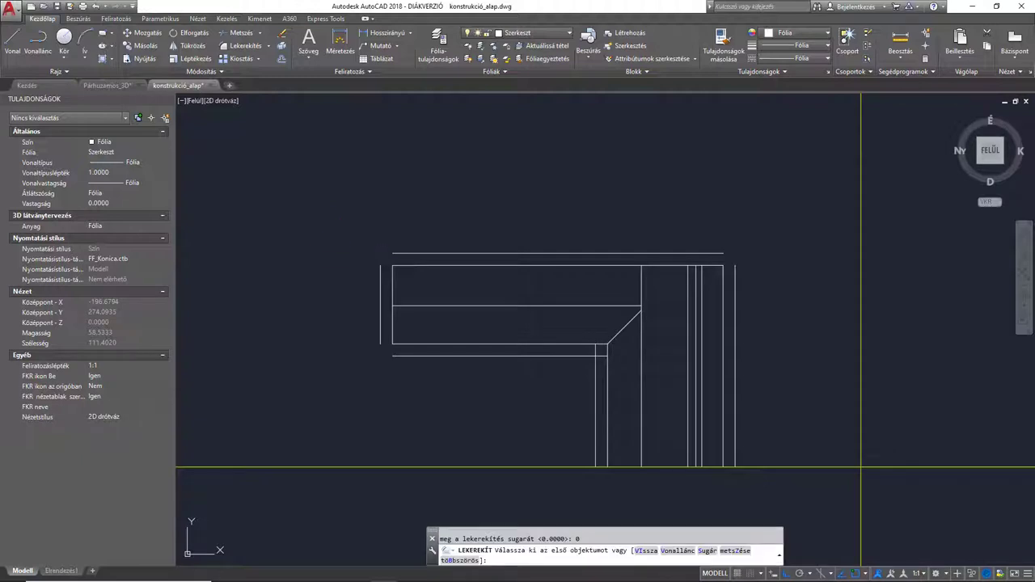
pyautogui.click(485, 253)
pyautogui.click(380, 328)
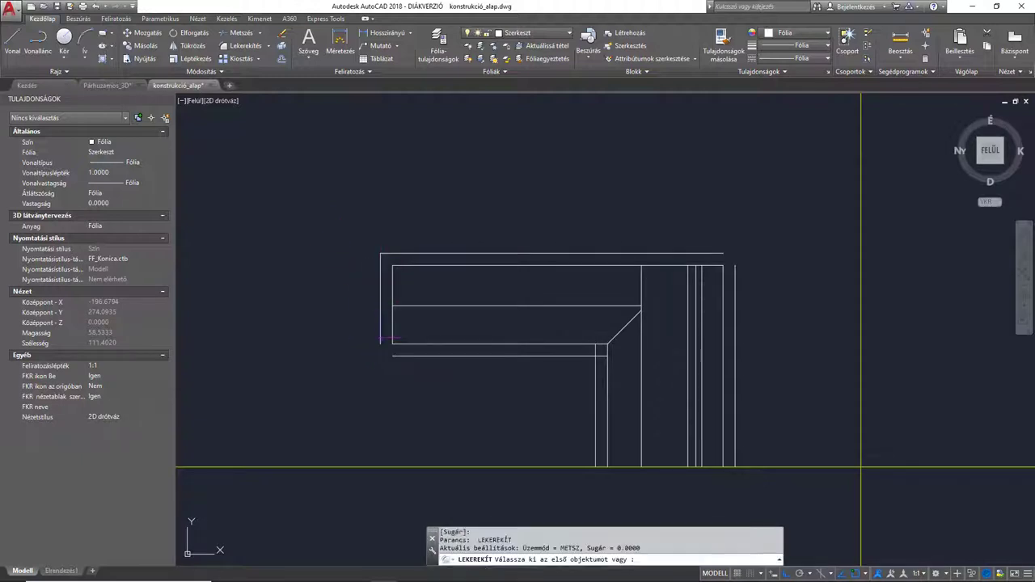
# Step: Close the foundation outline's remaining corners at the wing wall's free end, inner corner and abutment front with radius 0 fillets
pyautogui.click(381, 340)
pyautogui.press('Return')
pyautogui.click(578, 356)
pyautogui.click(596, 370)
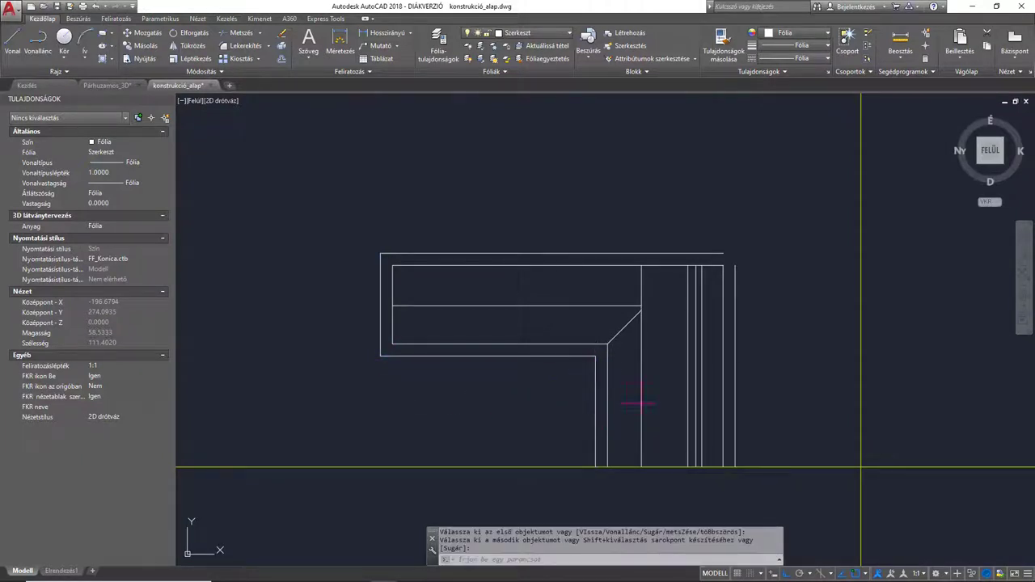
pyautogui.press('Return')
pyautogui.click(721, 254)
pyautogui.click(734, 275)
pyautogui.press('Return')
pyautogui.press('Escape')
# Step: On the Vetít layer, draw a vertical projection line from the wing wall's outer edge in the section down through the plan
pyautogui.scroll(-2, 737, 226)
pyautogui.moveTo(738, 225)
pyautogui.mouseDown(button='middle')
pyautogui.moveTo(556, 273)
pyautogui.moveTo(583, 284)
pyautogui.mouseUp(button='middle')
pyautogui.scroll(-4, 532, 277)
pyautogui.moveTo(534, 232); pyautogui.dragTo(522, 279, button='middle')
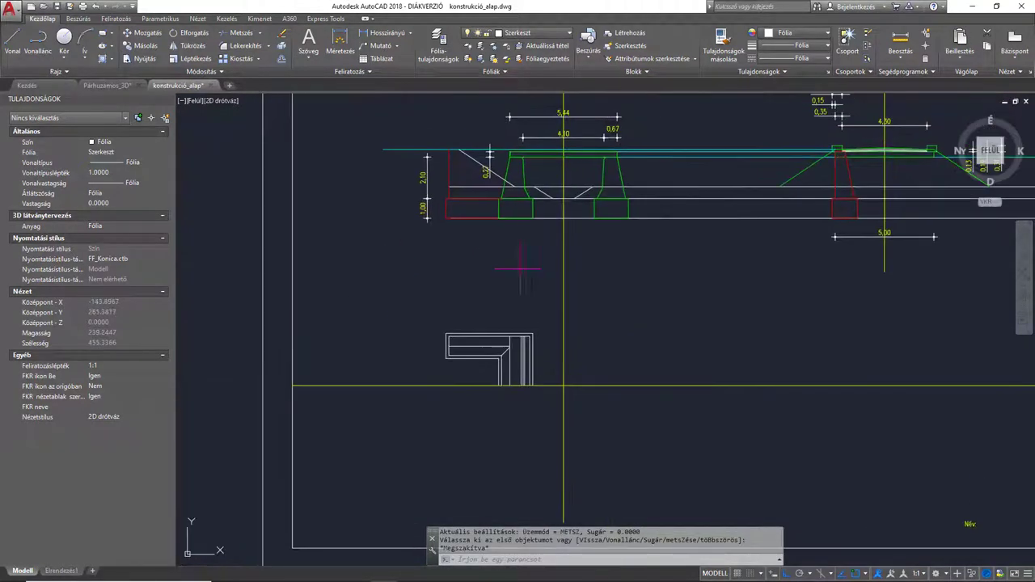
pyautogui.click(530, 33)
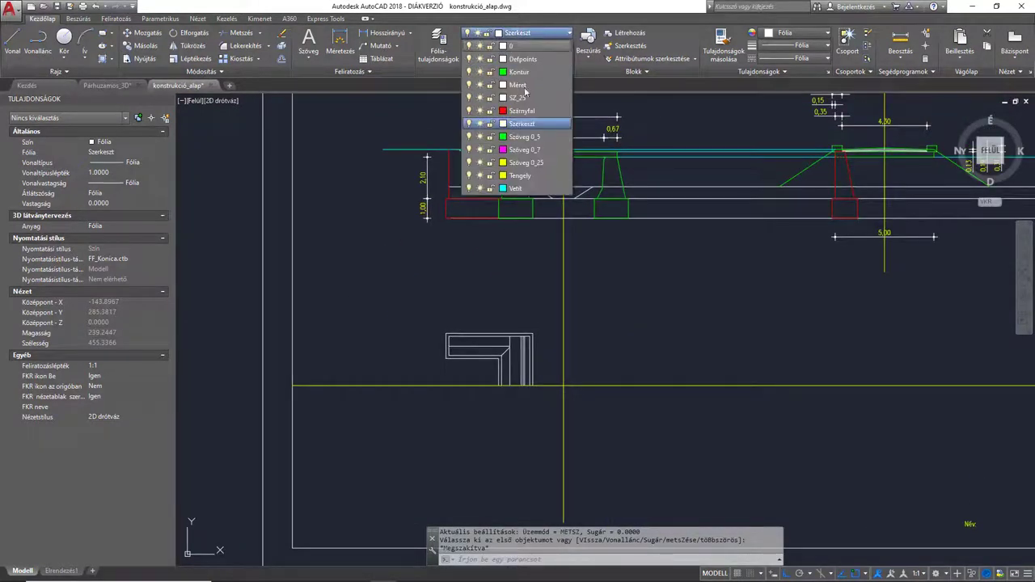
pyautogui.click(513, 188)
pyautogui.write('vo')
pyautogui.press('Return')
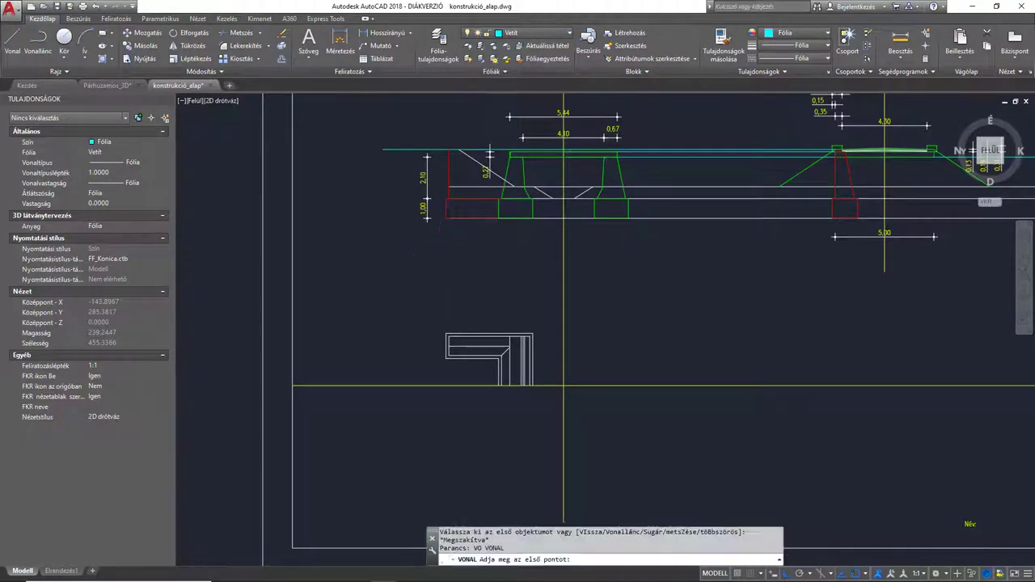
pyautogui.scroll(4, 441, 235)
pyautogui.click(463, 151)
pyautogui.scroll(-2, 470, 168)
pyautogui.click(477, 399)
pyautogui.press('Return')
# Step: Draw a vertical projection line from the wing wall foundation's outer top corner in the section down past the plan
pyautogui.scroll(2, 454, 168)
pyautogui.press('Return')
pyautogui.click(488, 149)
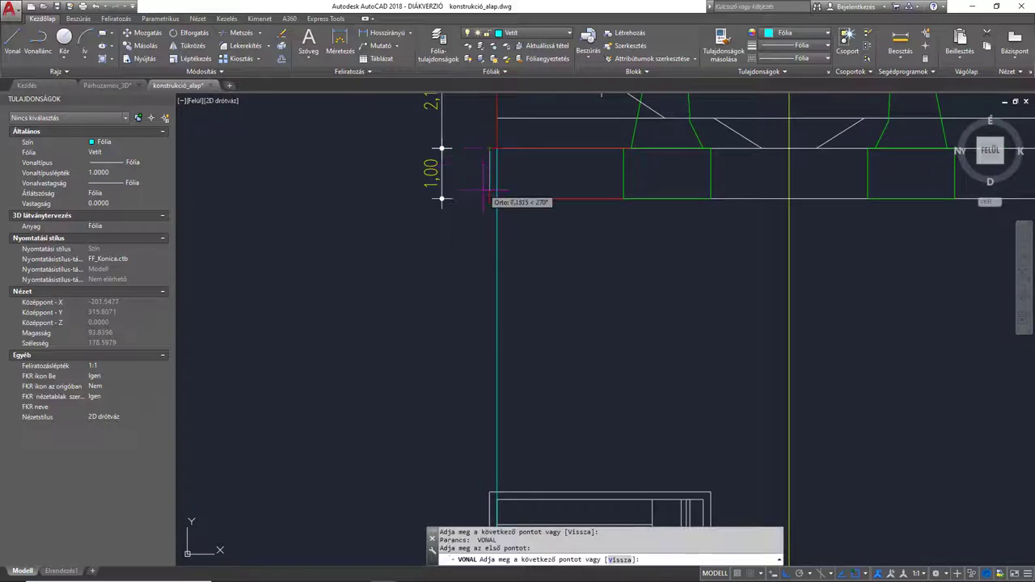
pyautogui.scroll(-4, 483, 198)
pyautogui.click(465, 411)
pyautogui.press('Return')
pyautogui.press('Return')
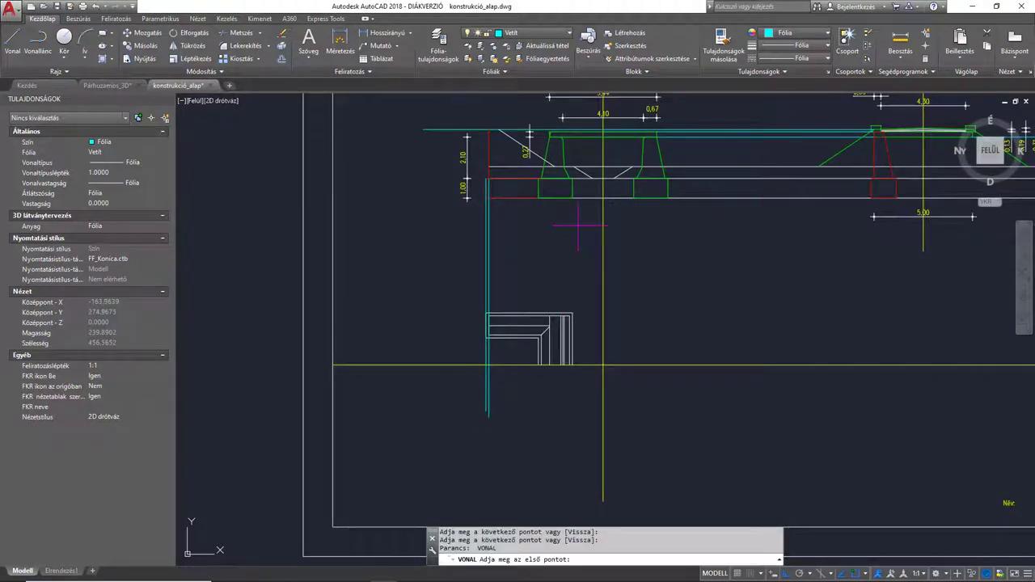
# Step: Draw a vertical projection line from the abutment foundation's inner top corner in the section down past the plan
pyautogui.moveTo(573, 204); pyautogui.dragTo(562, 222, button='middle')
pyautogui.scroll(4, 564, 216)
pyautogui.press('Return')
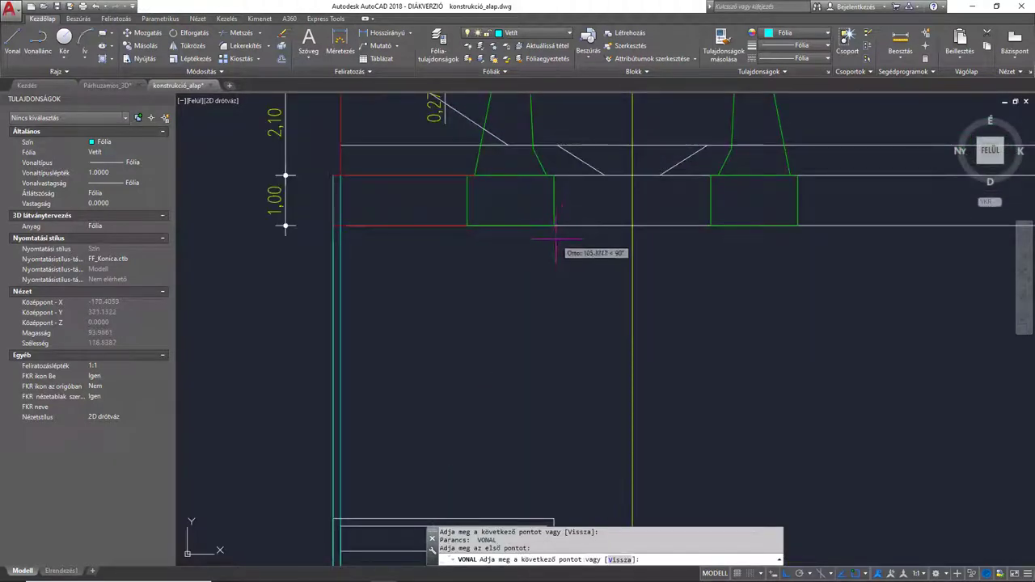
pyautogui.press('Escape')
pyautogui.press('Return')
pyautogui.click(555, 177)
pyautogui.scroll(-4, 556, 179)
pyautogui.click(548, 425)
pyautogui.press('Return')
# Step: Draw a vertical projection line from the base of the abutment wall's inner face in the section down past the plan
pyautogui.scroll(4, 546, 205)
pyautogui.scroll(2, 564, 174)
pyautogui.press('Return')
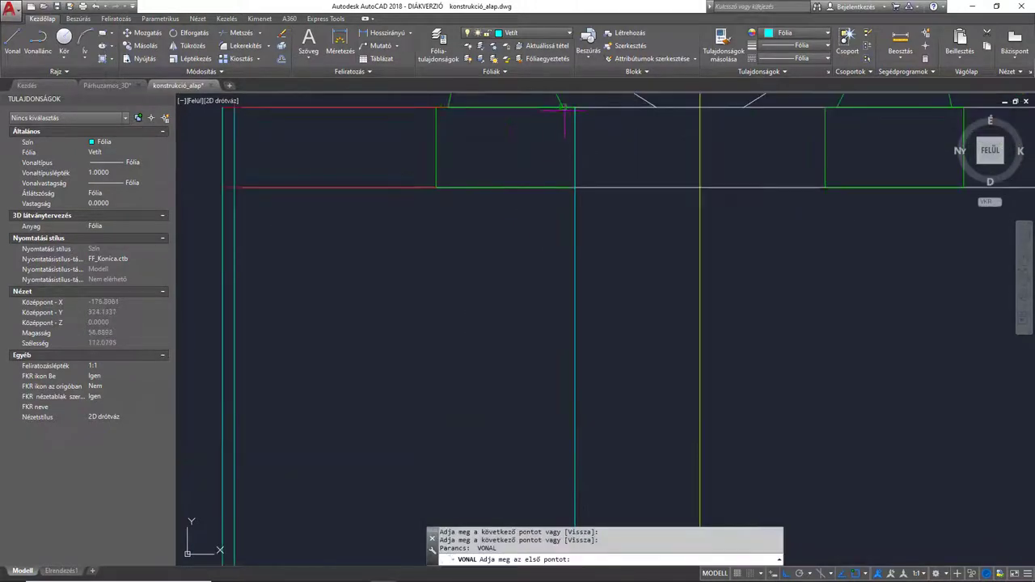
pyautogui.click(562, 107)
pyautogui.scroll(-4, 556, 149)
pyautogui.click(522, 437)
pyautogui.press('Return')
pyautogui.scroll(4, 578, 378)
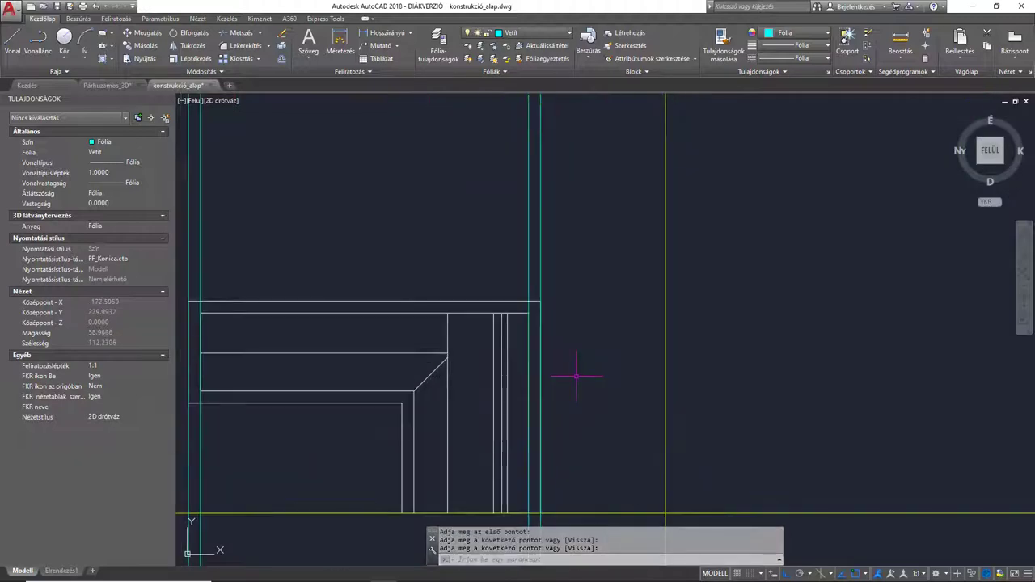
# Step: Delete the four vertical projection lines between the section and the plan, and save the drawing
pyautogui.scroll(-4, 577, 375)
pyautogui.click(581, 314)
pyautogui.click(395, 299)
pyautogui.press('Delete')
pyautogui.moveTo(412, 288)
pyautogui.mouseDown(button='middle')
pyautogui.moveTo(421, 323)
pyautogui.moveTo(474, 277)
pyautogui.mouseUp(button='middle')
pyautogui.scroll(-3, 473, 277)
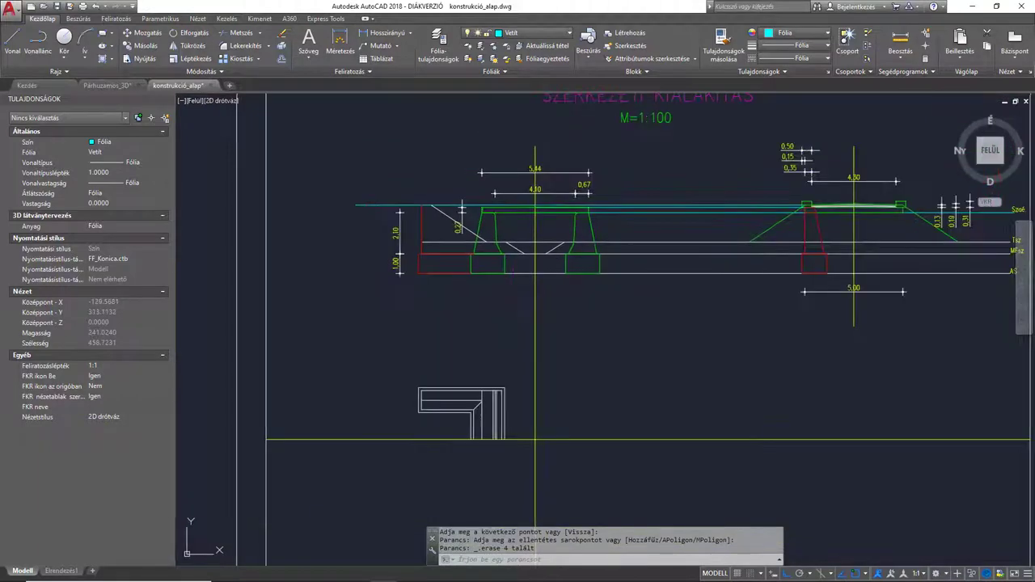
pyautogui.hotkey('ctrl', 's')
pyautogui.moveTo(491, 279); pyautogui.dragTo(482, 287, button='middle')
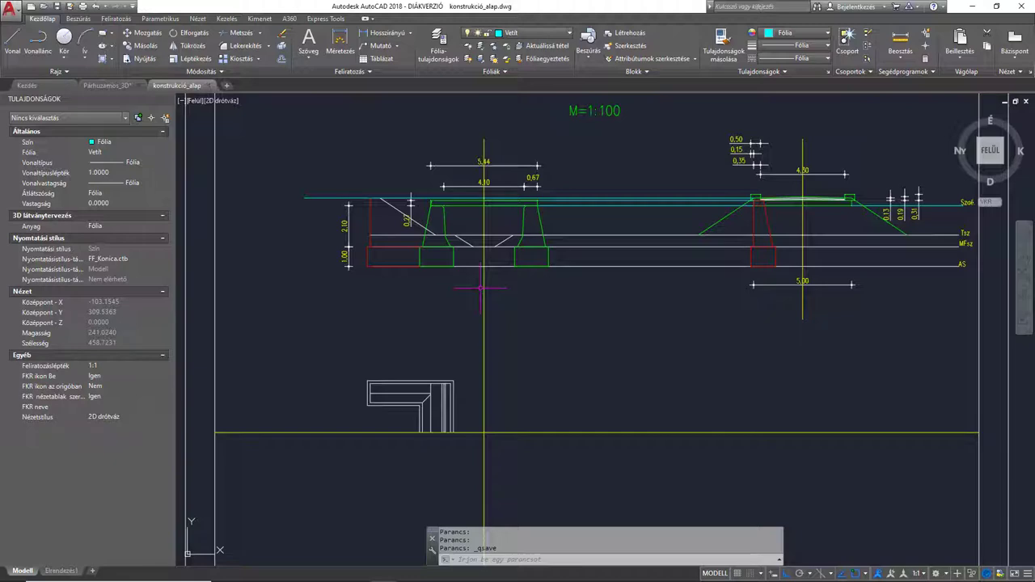
# Step: Stretch the free end of the horizontal projection line at the deck slab's top edge past the wing wall, about level with the upper projection line's end
pyautogui.scroll(4, 368, 202)
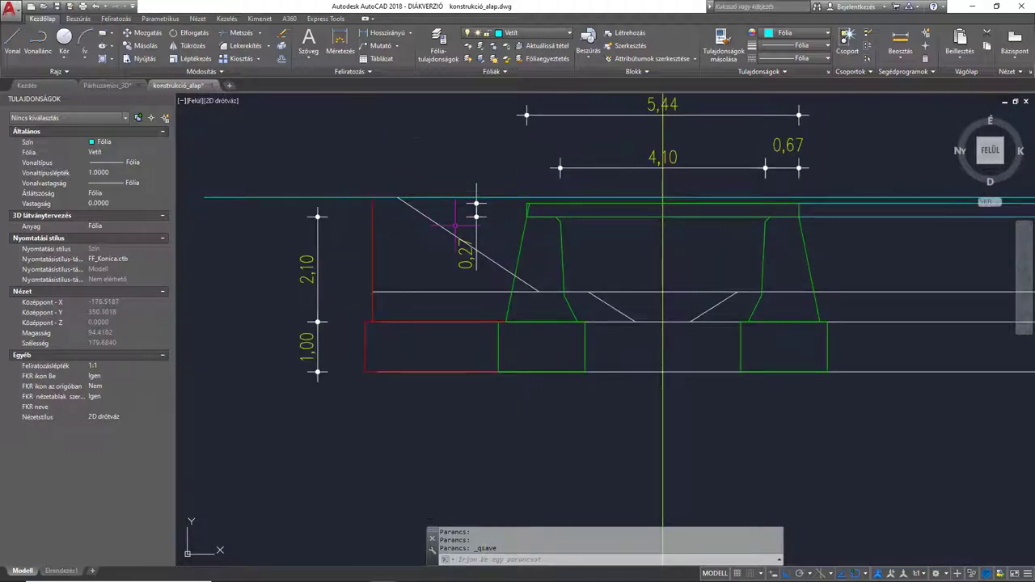
pyautogui.scroll(3, 452, 240)
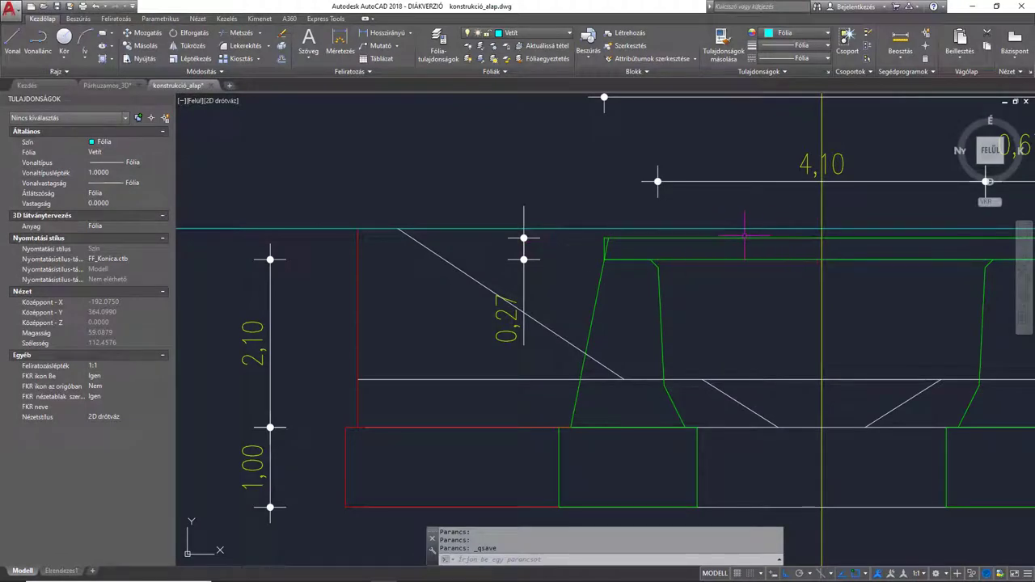
pyautogui.scroll(-2, 707, 230)
pyautogui.moveTo(739, 230); pyautogui.dragTo(494, 234, button='middle')
pyautogui.scroll(-2, 546, 235)
pyautogui.moveTo(801, 243)
pyautogui.mouseDown(button='middle')
pyautogui.moveTo(611, 246)
pyautogui.moveTo(610, 256)
pyautogui.mouseUp(button='middle')
pyautogui.scroll(8, 785, 248)
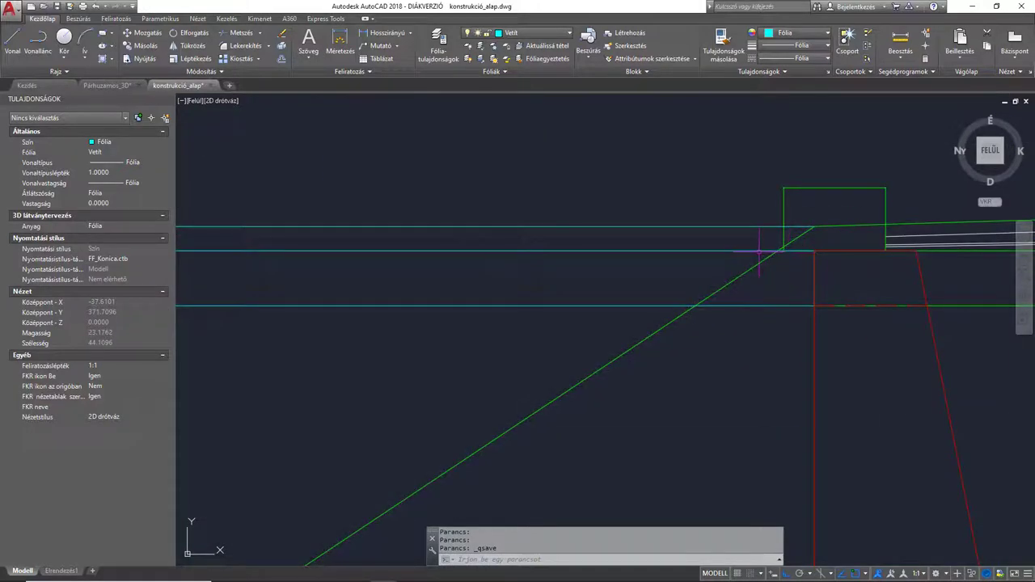
pyautogui.click(780, 251)
pyautogui.scroll(-4, 772, 251)
pyautogui.moveTo(510, 252); pyautogui.dragTo(881, 269, button='middle')
pyautogui.moveTo(298, 263); pyautogui.dragTo(692, 268, button='middle')
pyautogui.moveTo(403, 287); pyautogui.dragTo(584, 296, button='middle')
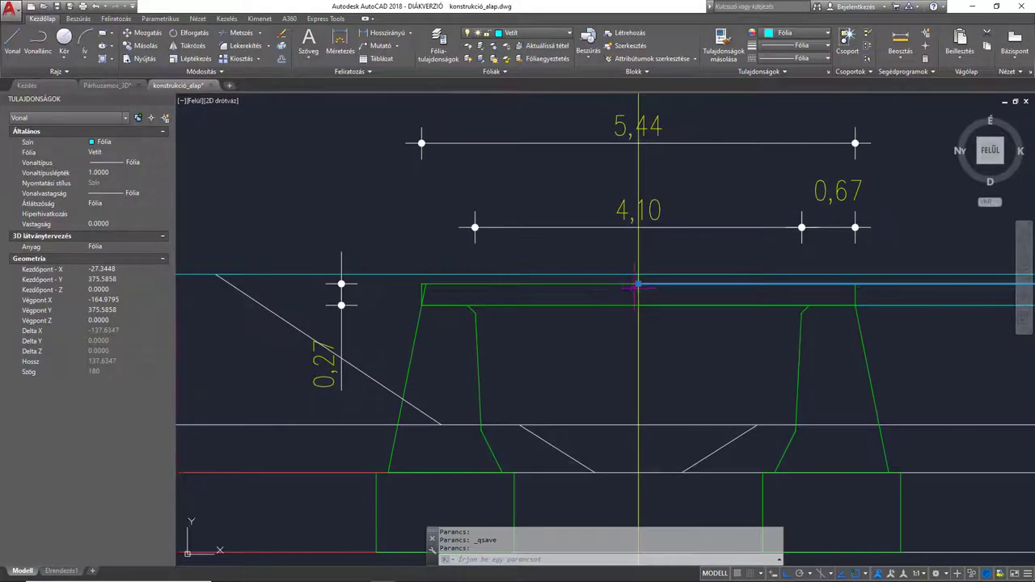
pyautogui.click(639, 283)
pyautogui.moveTo(435, 292); pyautogui.dragTo(577, 288, button='middle')
pyautogui.scroll(2, 578, 287)
pyautogui.moveTo(466, 281); pyautogui.dragTo(758, 275, button='middle')
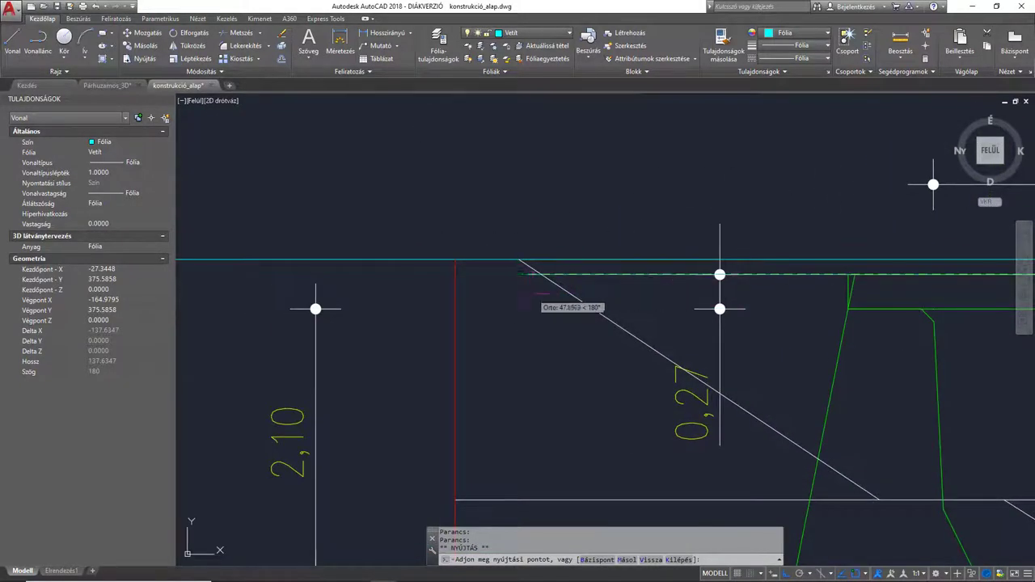
pyautogui.moveTo(393, 295); pyautogui.dragTo(555, 288, button='middle')
pyautogui.moveTo(311, 294); pyautogui.dragTo(493, 302, button='middle')
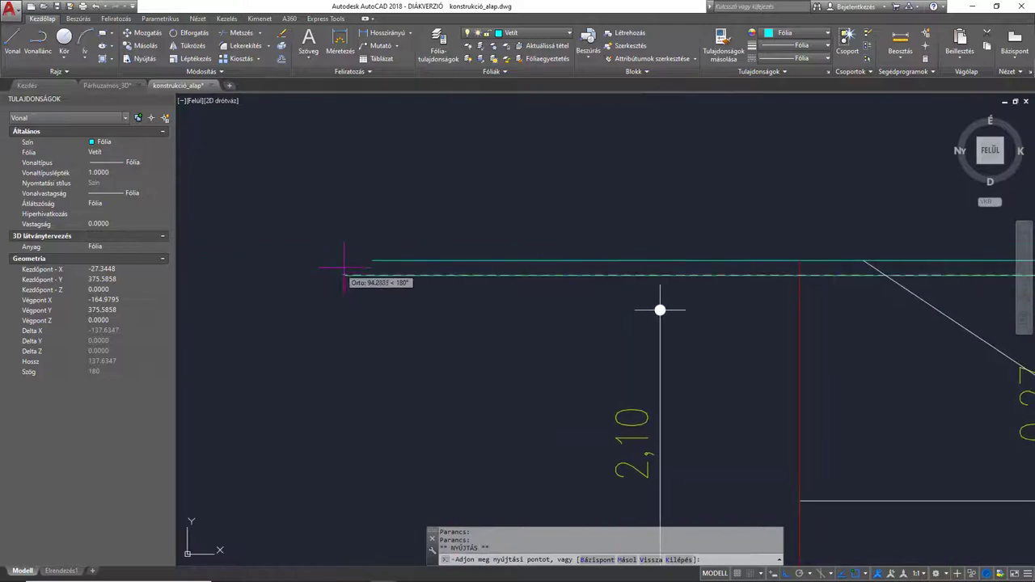
pyautogui.press('Escape')
# Step: Examine how the sloping embankment line meets the two horizontal projection lines above the wing wall
pyautogui.scroll(-5, 660, 310)
pyautogui.scroll(3, 567, 294)
pyautogui.moveTo(905, 288); pyautogui.dragTo(552, 284, button='middle')
pyautogui.scroll(3, 676, 271)
pyautogui.scroll(-2, 364, 263)
pyautogui.moveTo(369, 272); pyautogui.dragTo(885, 278, button='middle')
pyautogui.moveTo(306, 267); pyautogui.dragTo(788, 272, button='middle')
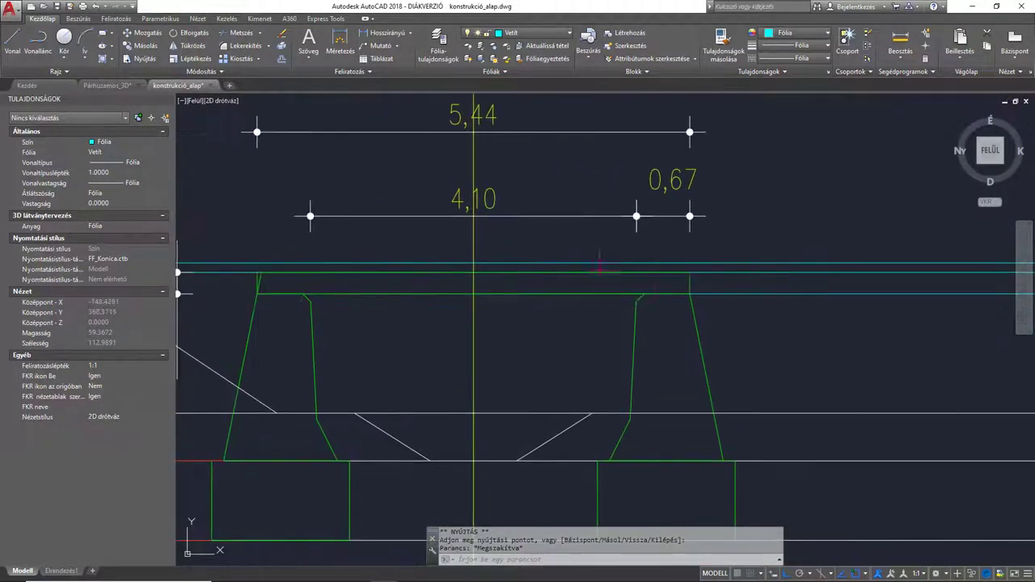
pyautogui.moveTo(363, 264); pyautogui.dragTo(629, 268, button='middle')
pyautogui.scroll(6, 372, 283)
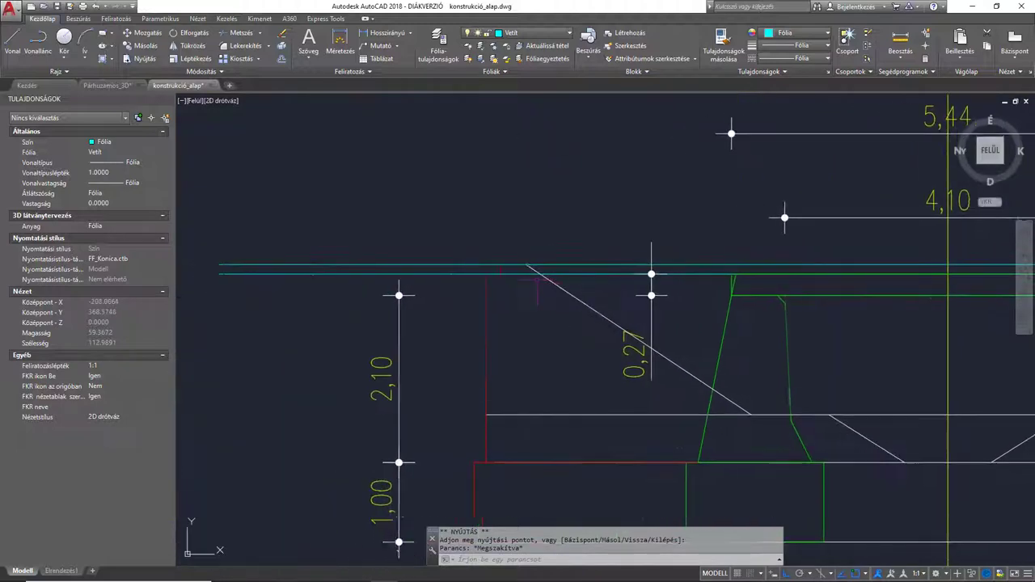
pyautogui.click(521, 257)
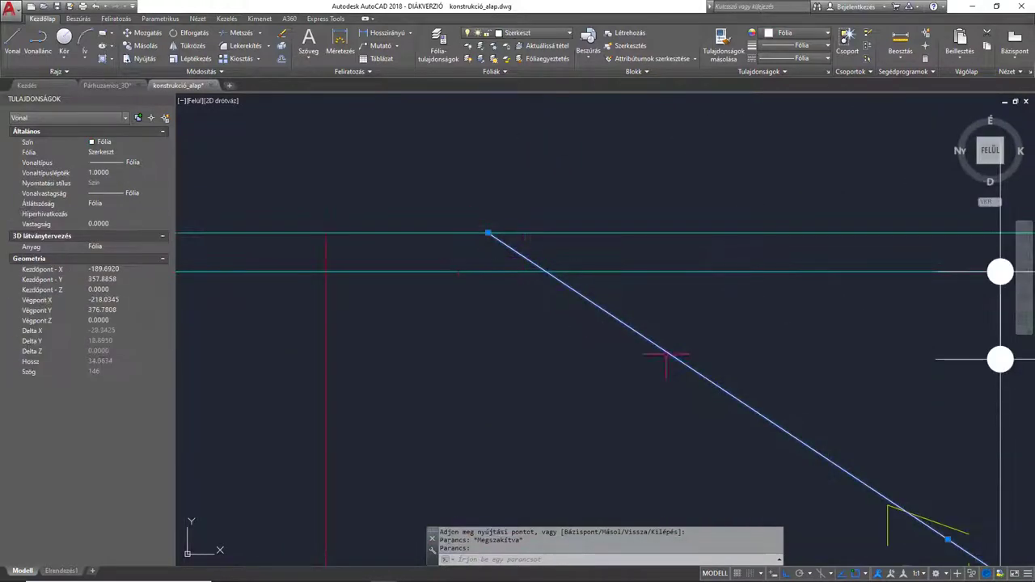
pyautogui.press('Escape')
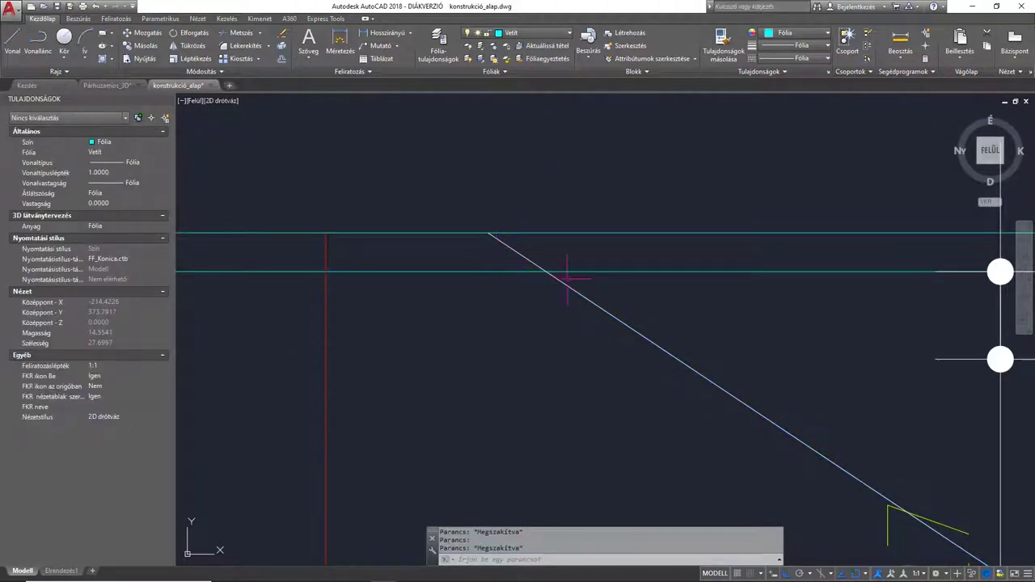
pyautogui.scroll(-2, 485, 261)
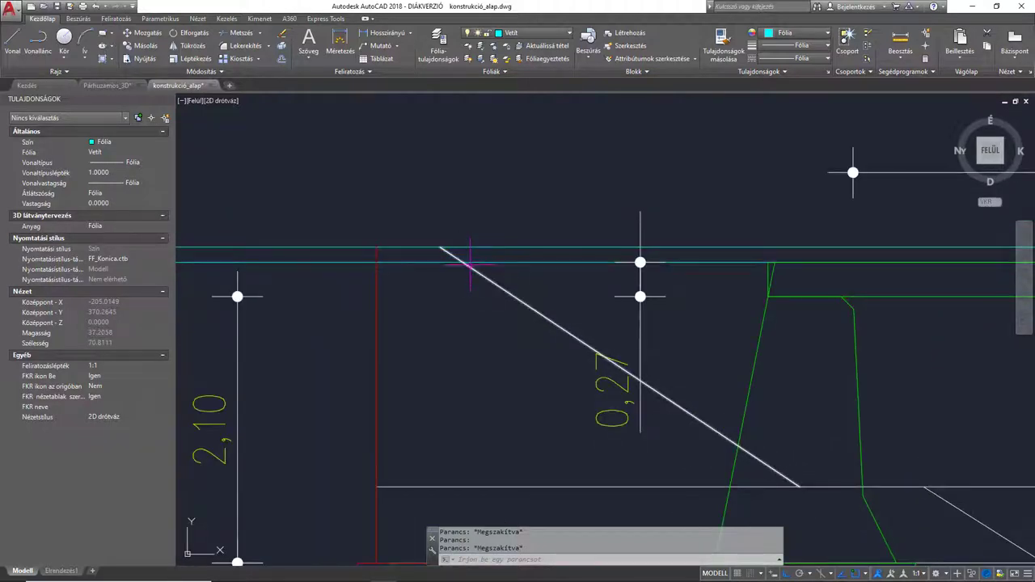
# Step: Switch to the Párhuzamos_3D drawing, show the abutment model in the north-east isometric view and list its layers
pyautogui.click(113, 90)
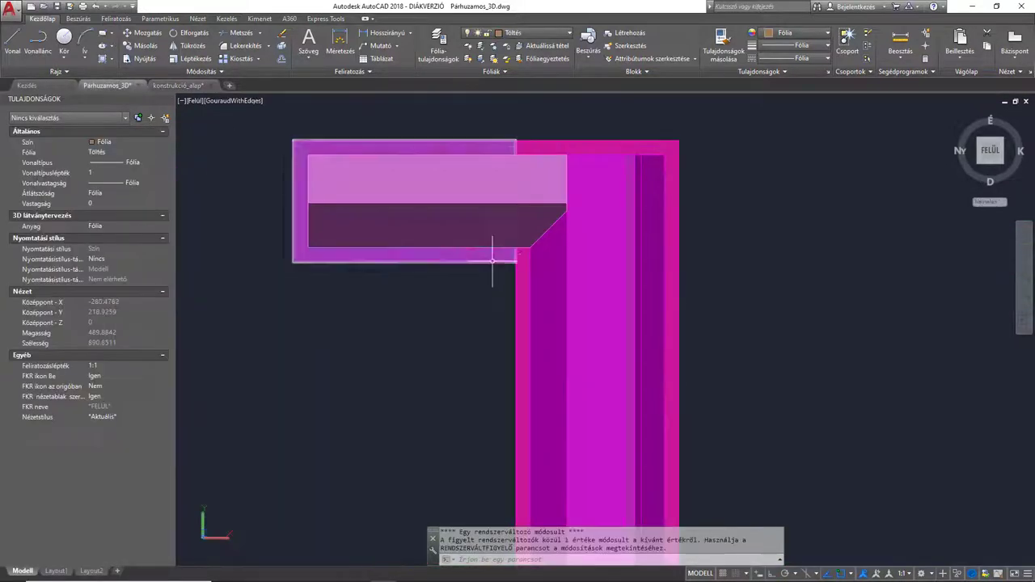
pyautogui.scroll(-2, 517, 287)
pyautogui.moveTo(522, 289); pyautogui.dragTo(454, 234, button='middle')
pyautogui.scroll(-2, 454, 234)
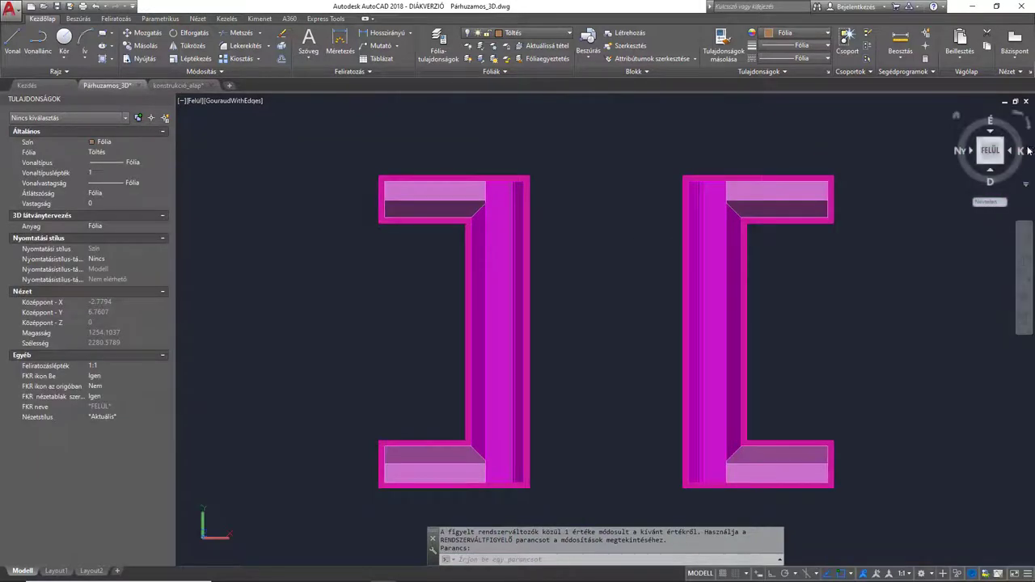
pyautogui.click(1027, 124)
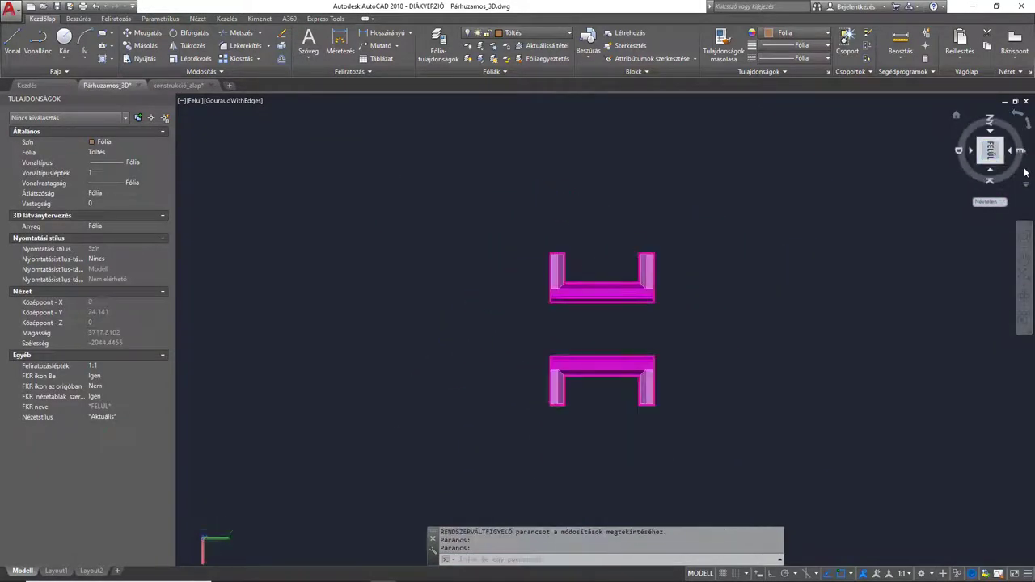
pyautogui.click(1003, 165)
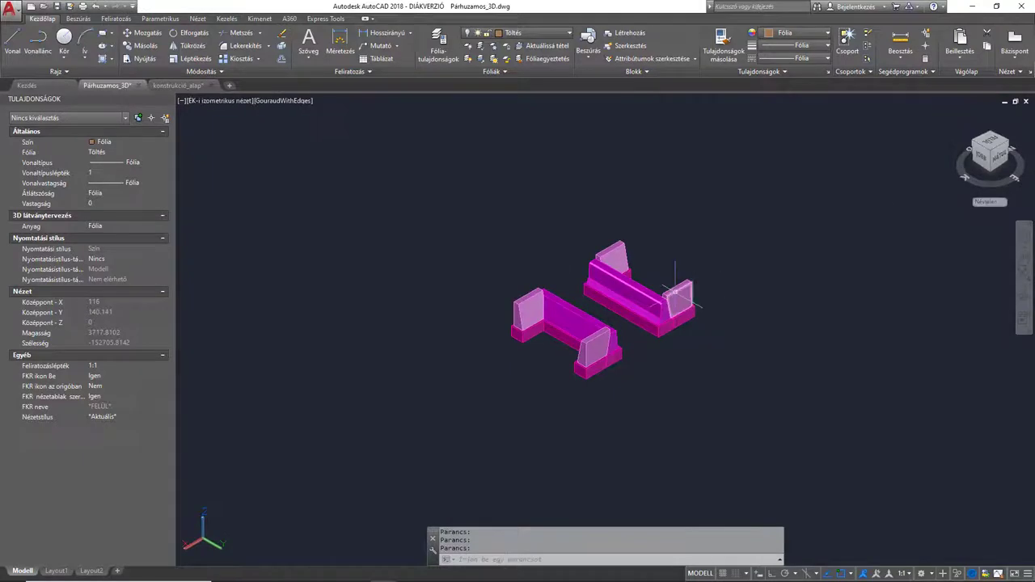
pyautogui.click(522, 34)
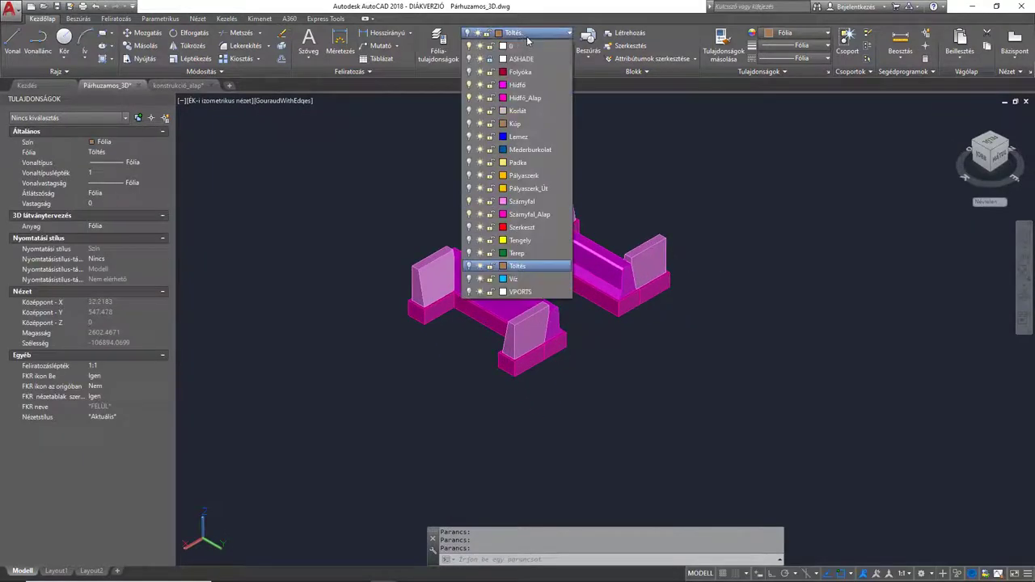